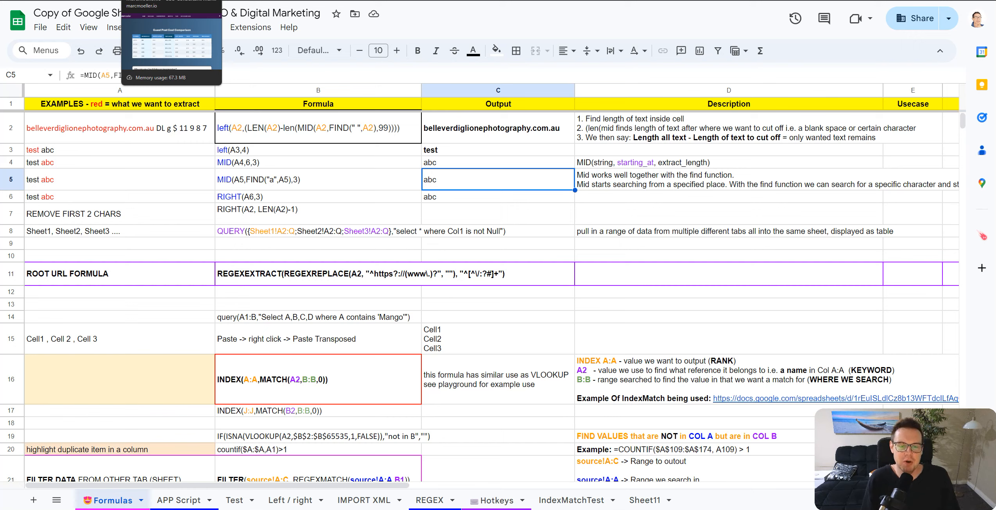
Review the Guest Post Cost Comparison table on the backlink seller's website and return to the formulas spreadsheet
{"action": "left_click", "coordinate": [172, 4]}
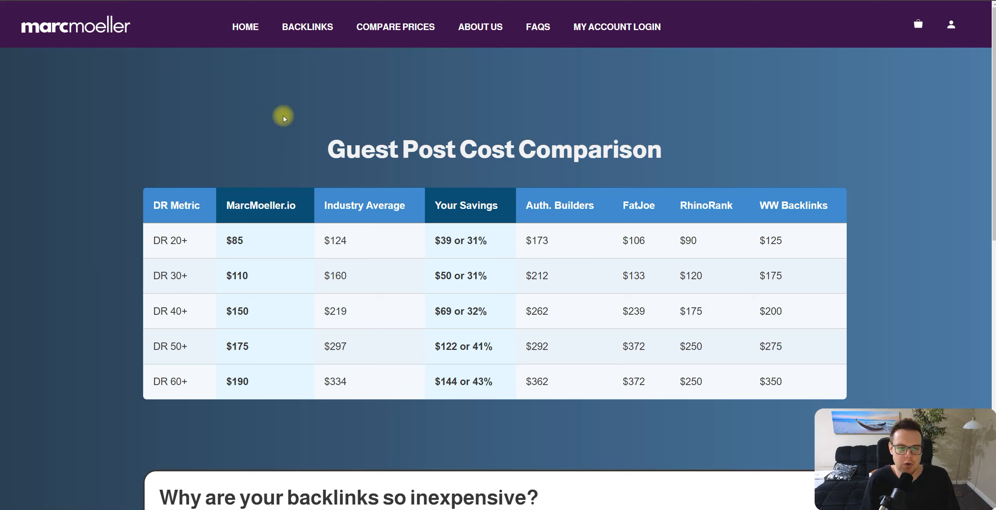
{"action": "left_click_drag", "start_coordinate": [269, 124], "coordinate": [667, 360]}
{"action": "left_click", "coordinate": [668, 359]}
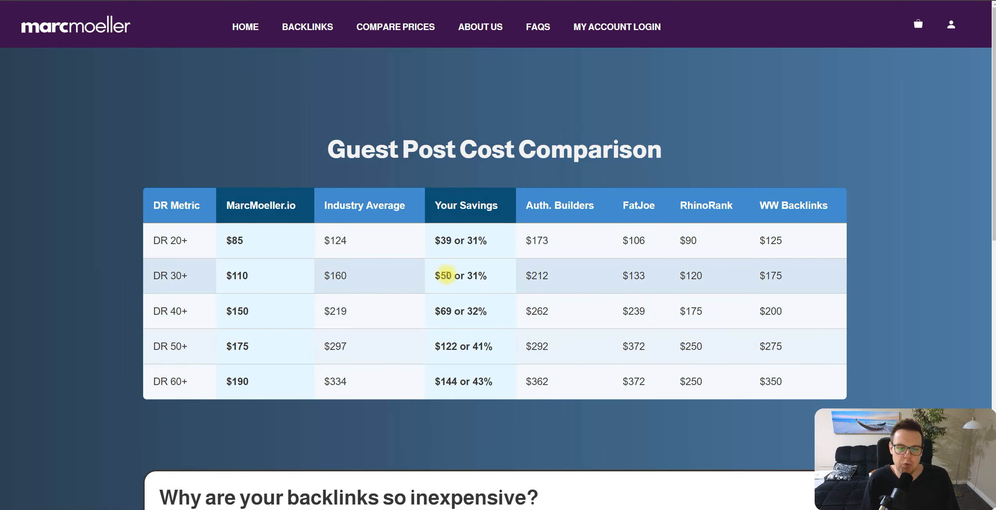
{"action": "left_click", "coordinate": [113, 1]}
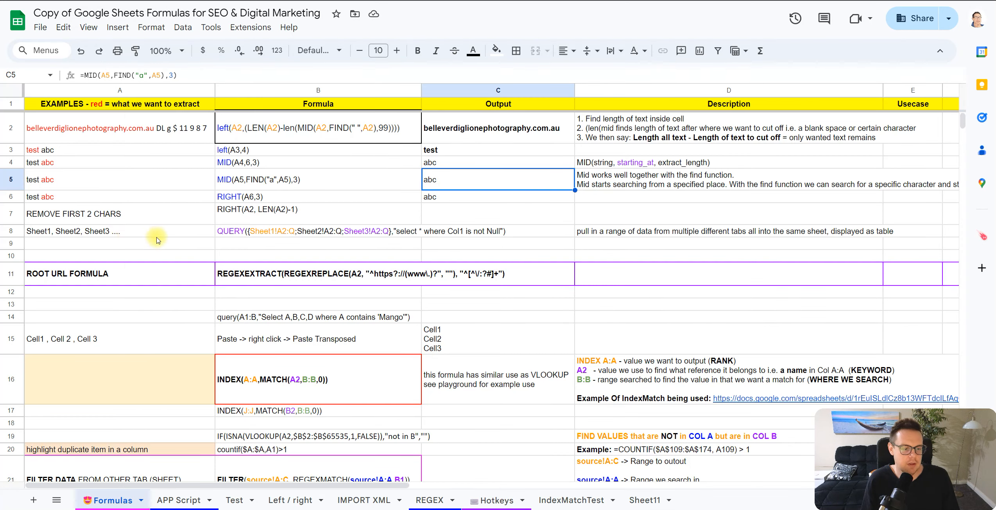
Examine the row 2 example in the Formulas sheet, comparing its source text, formula and output
{"action": "left_click", "coordinate": [160, 195]}
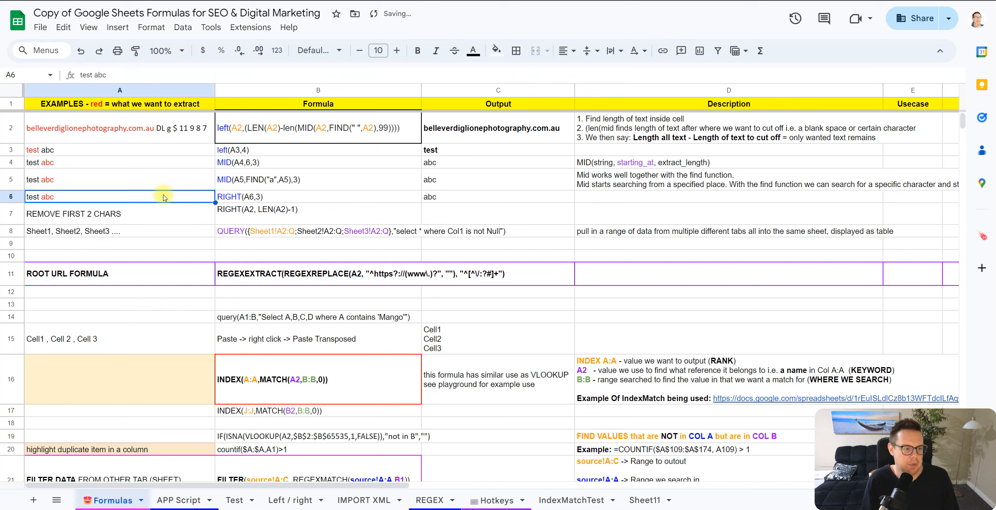
{"action": "left_click", "coordinate": [153, 136]}
{"action": "left_click", "coordinate": [386, 129]}
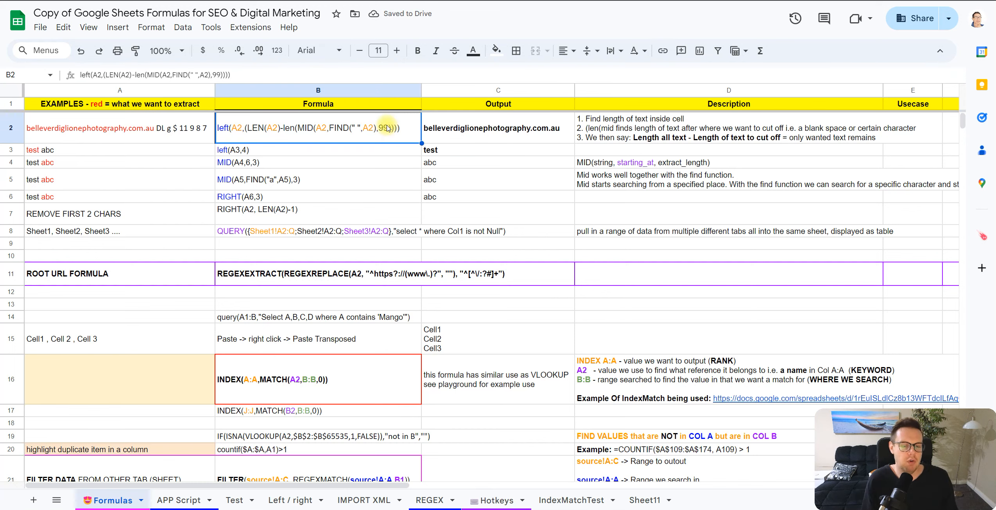
{"action": "left_click", "coordinate": [488, 133]}
{"action": "left_click", "coordinate": [359, 125]}
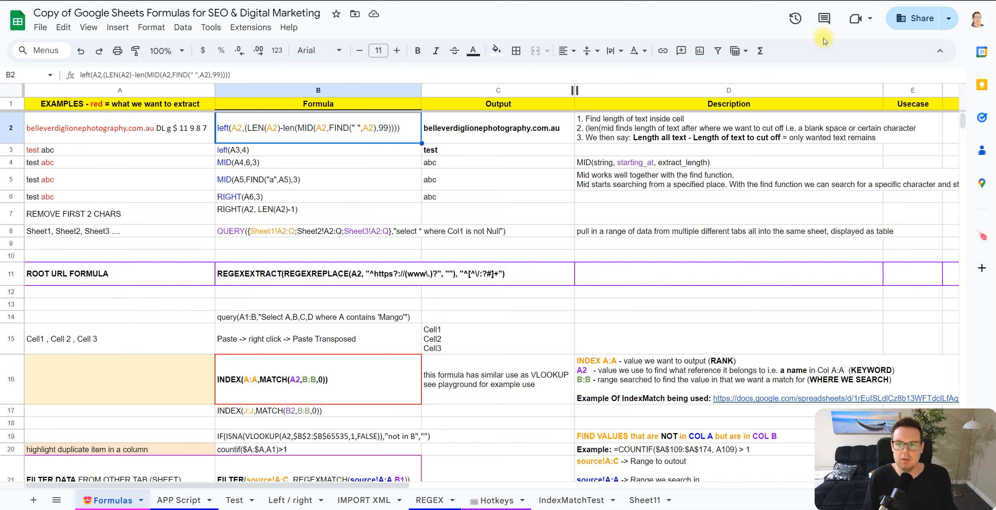
{"action": "key", "text": "ctrl+alt+equal"}
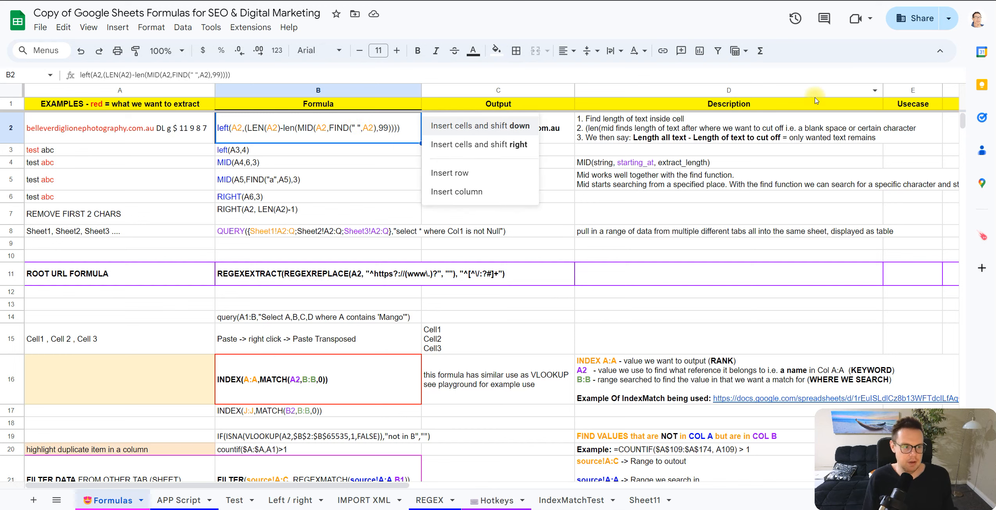
{"action": "key", "text": "Escape"}
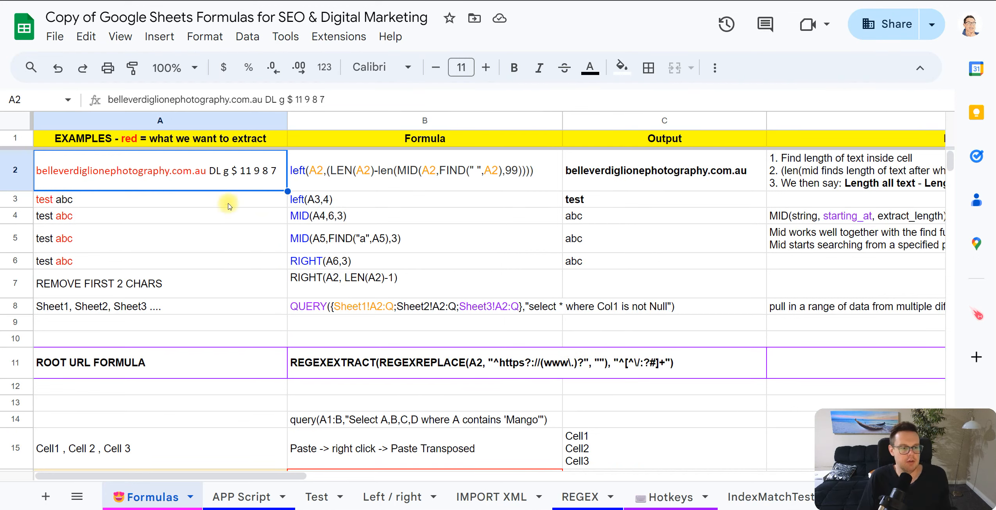
Inspect the text in cell A2, distinguishing the domain to extract from the trailing characters, and locate its formula in B2
{"action": "double_click", "coordinate": [234, 168]}
{"action": "left_click_drag", "start_coordinate": [212, 161], "coordinate": [34, 160]}
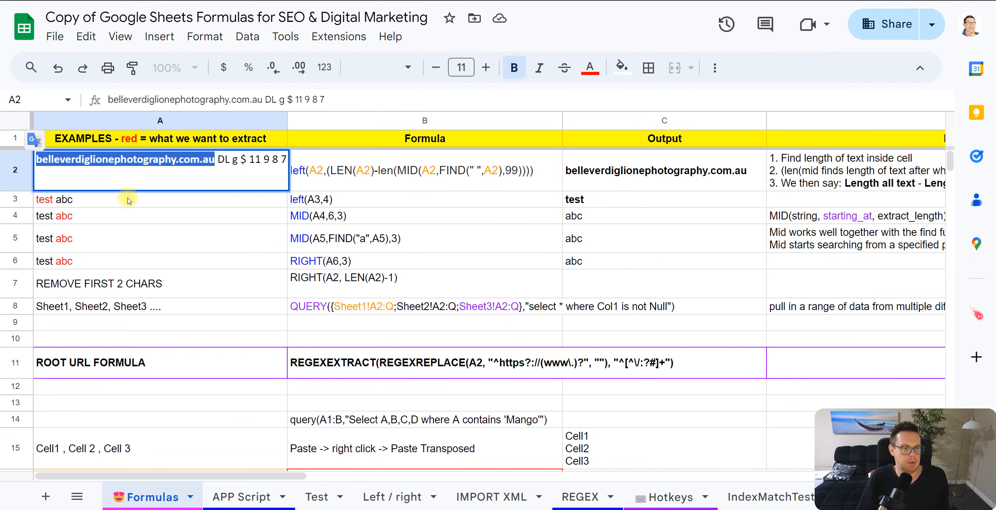
{"action": "left_click", "coordinate": [215, 246]}
{"action": "left_click", "coordinate": [183, 180]}
{"action": "left_click", "coordinate": [11, 177]}
{"action": "double_click", "coordinate": [238, 174]}
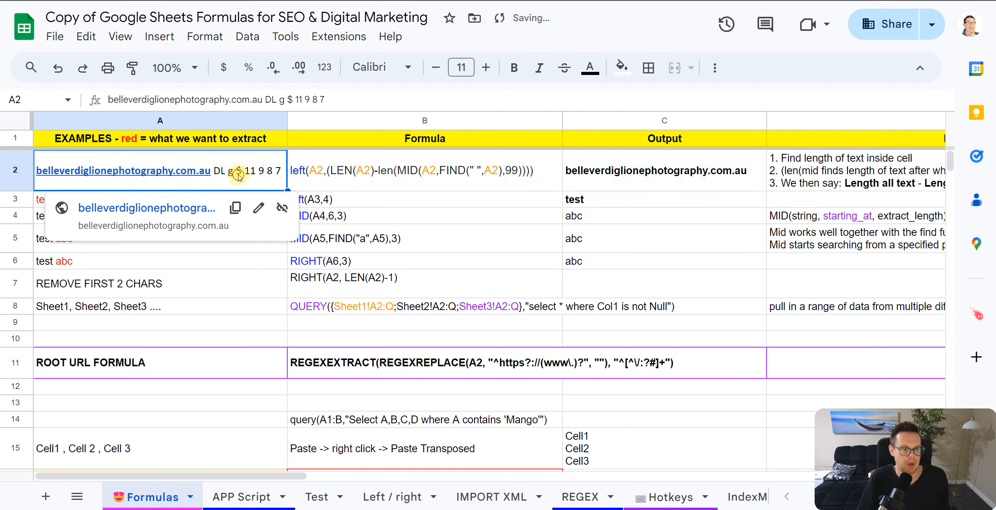
{"action": "left_click_drag", "start_coordinate": [217, 161], "coordinate": [275, 160]}
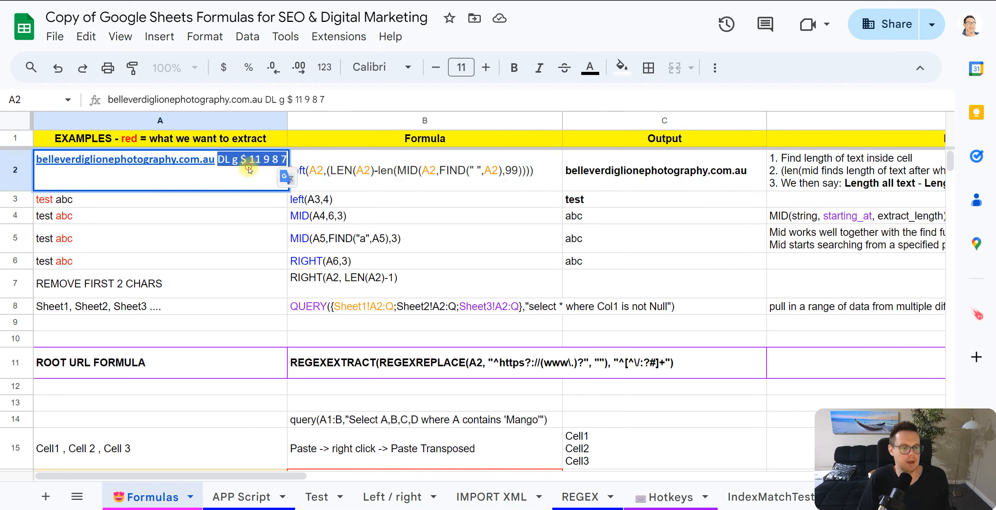
{"action": "left_click", "coordinate": [210, 164]}
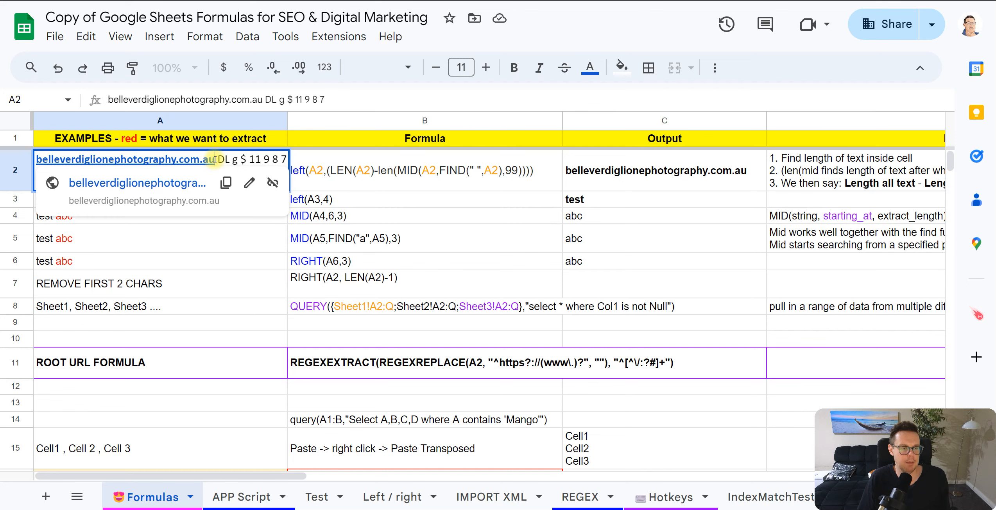
{"action": "left_click", "coordinate": [367, 175]}
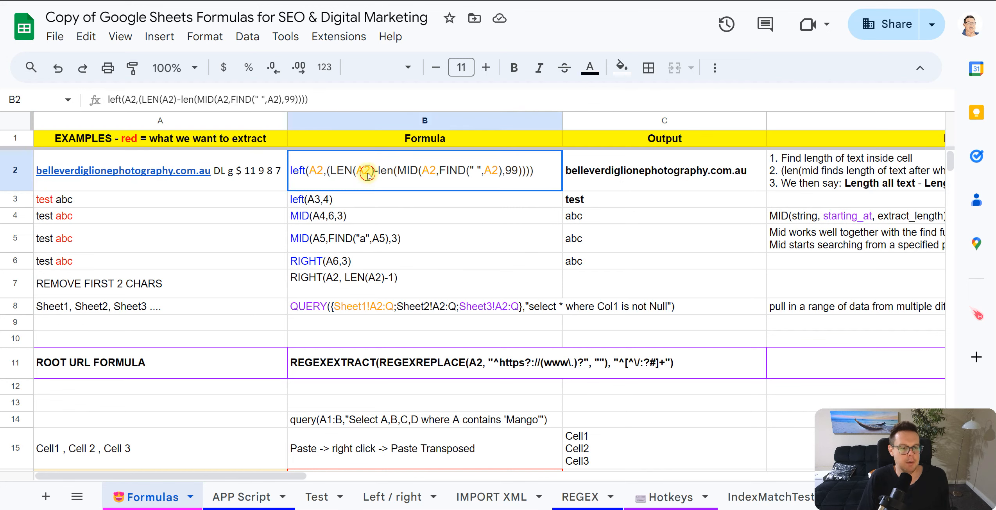
Ask ChatGPT, as a Google Sheets expert thinking step by step, for a working formula that returns only the domain from cell A2's text
{"action": "left_click", "coordinate": [252, 172]}
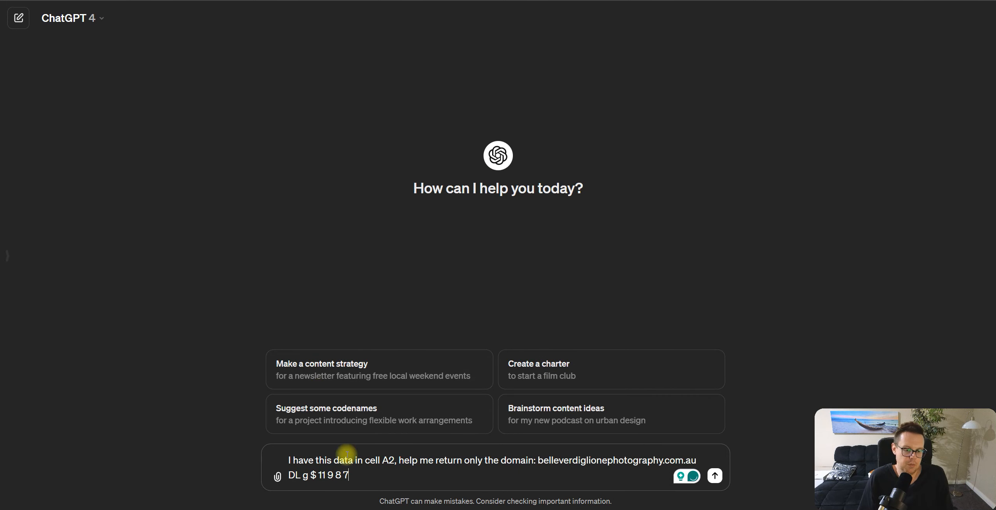
{"action": "left_click_drag", "start_coordinate": [380, 461], "coordinate": [593, 476]}
{"action": "left_click", "coordinate": [382, 474]}
{"action": "left_click", "coordinate": [536, 460]}
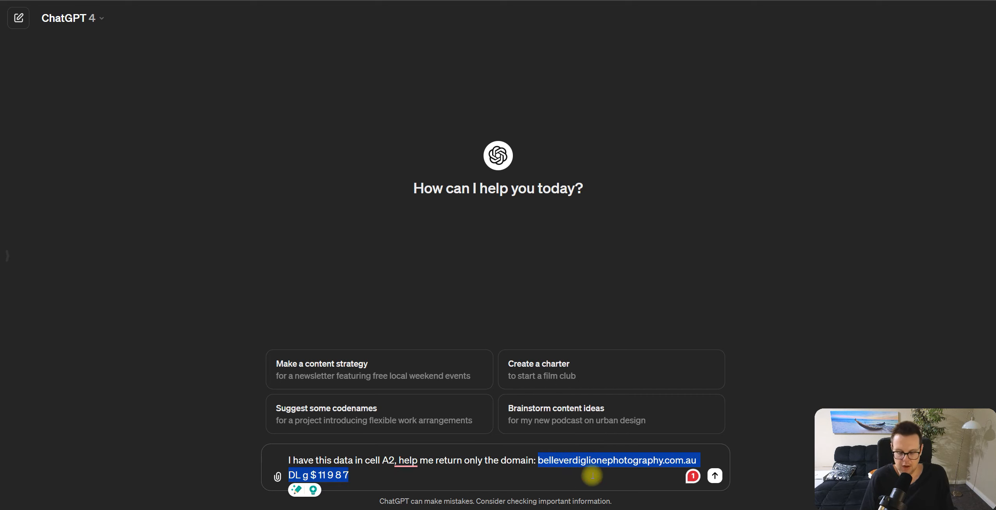
{"action": "key", "text": "Return"}
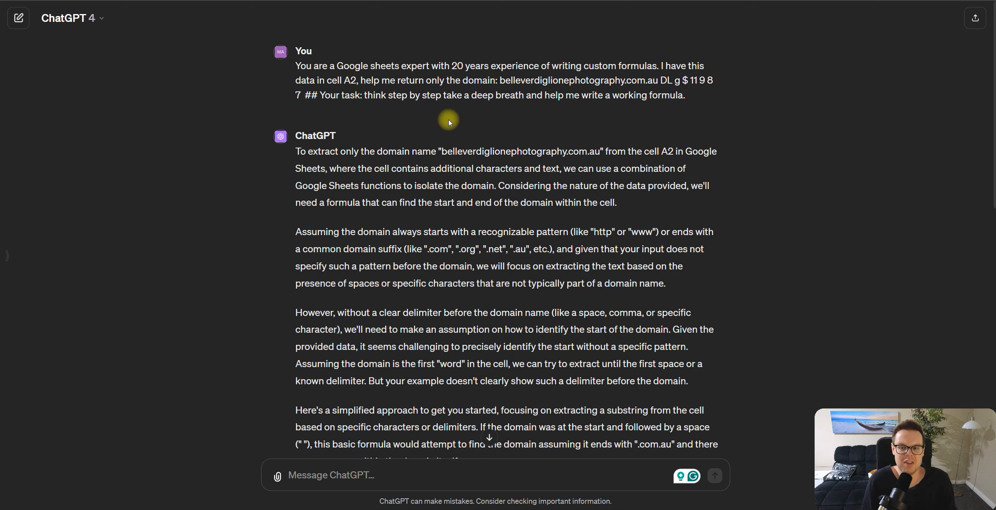
Review the submitted ChatGPT prompt part by part: the expert role, the cell A2 data and the step-by-step task
{"action": "key", "text": "ctrl+plus"}
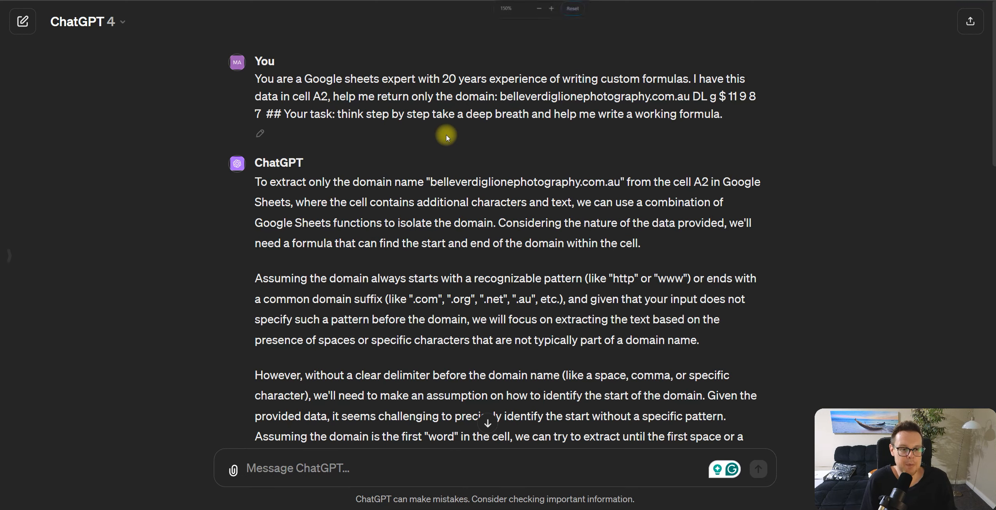
{"action": "key", "text": "ctrl+plus"}
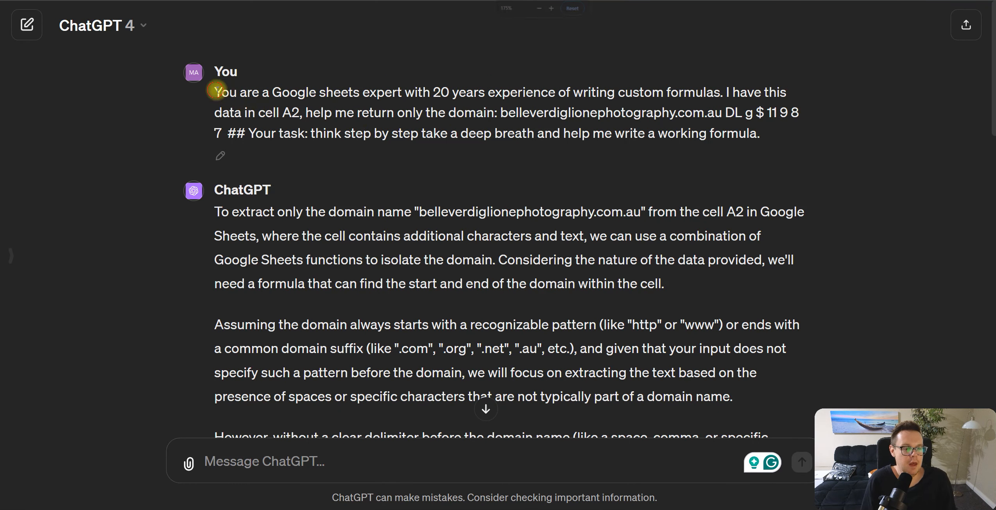
{"action": "left_click_drag", "start_coordinate": [215, 92], "coordinate": [777, 149]}
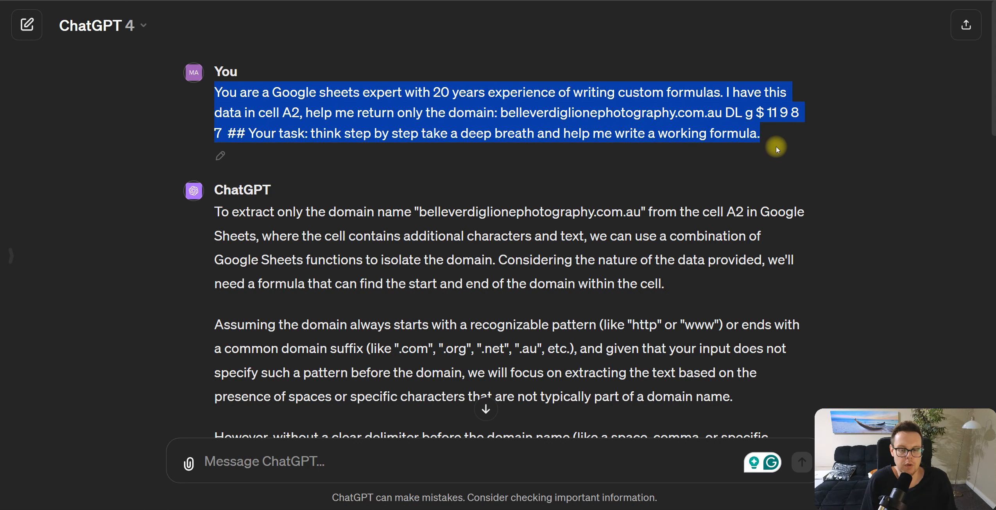
{"action": "left_click", "coordinate": [552, 124]}
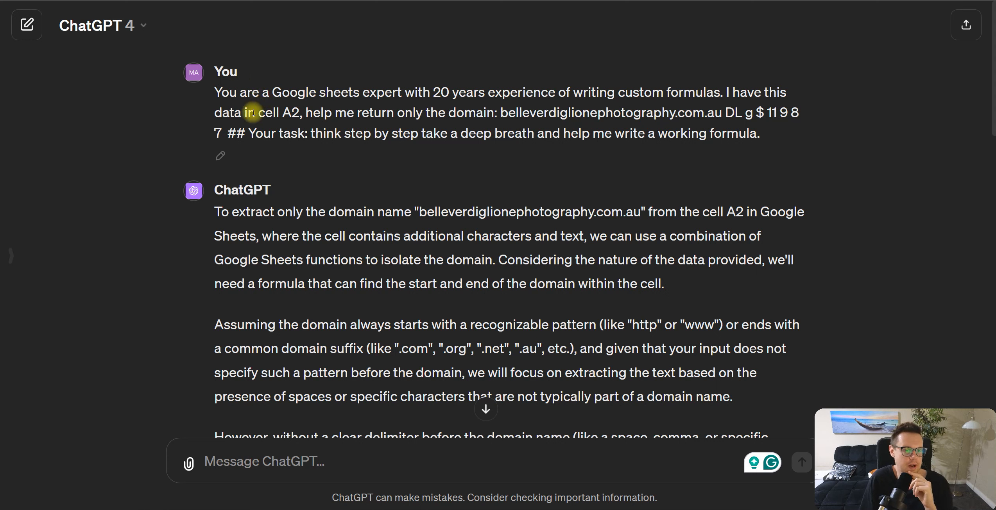
{"action": "left_click_drag", "start_coordinate": [216, 91], "coordinate": [837, 139]}
{"action": "left_click", "coordinate": [837, 138]}
{"action": "left_click_drag", "start_coordinate": [262, 92], "coordinate": [723, 95]}
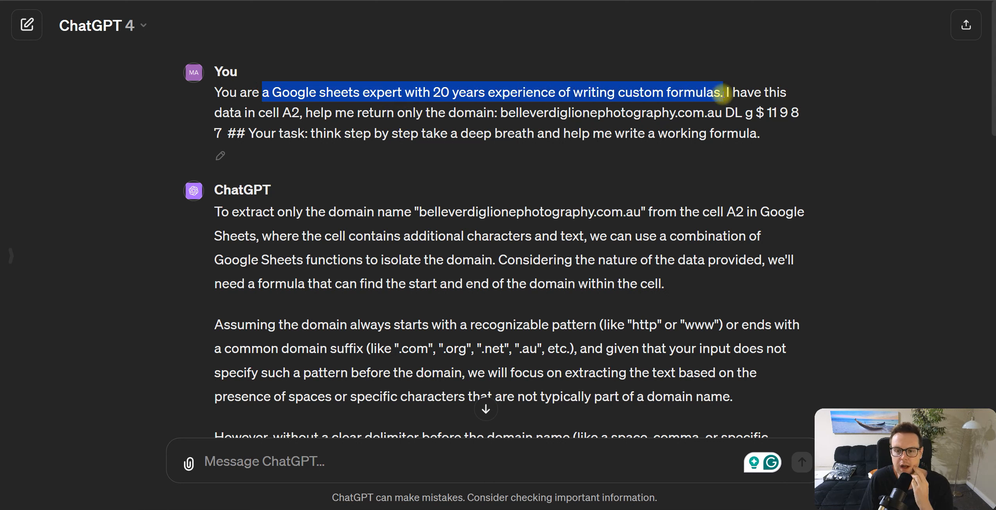
{"action": "left_click", "coordinate": [734, 92]}
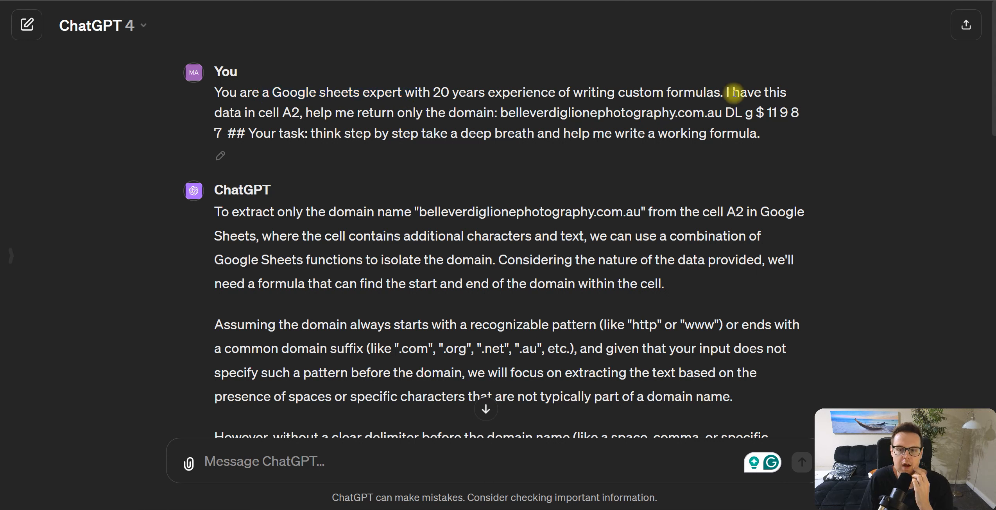
{"action": "left_click_drag", "start_coordinate": [728, 93], "coordinate": [659, 135]}
{"action": "left_click", "coordinate": [735, 115]}
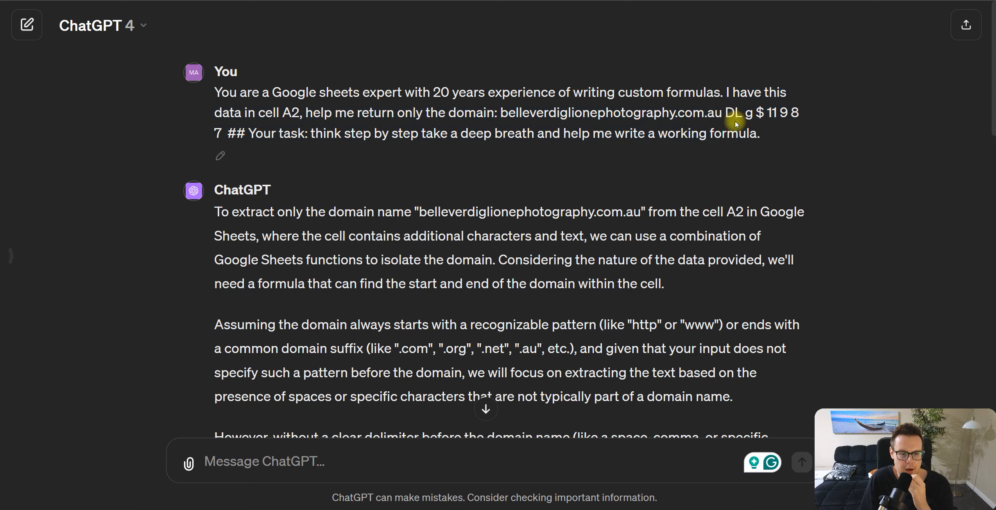
{"action": "left_click_drag", "start_coordinate": [248, 135], "coordinate": [207, 101]}
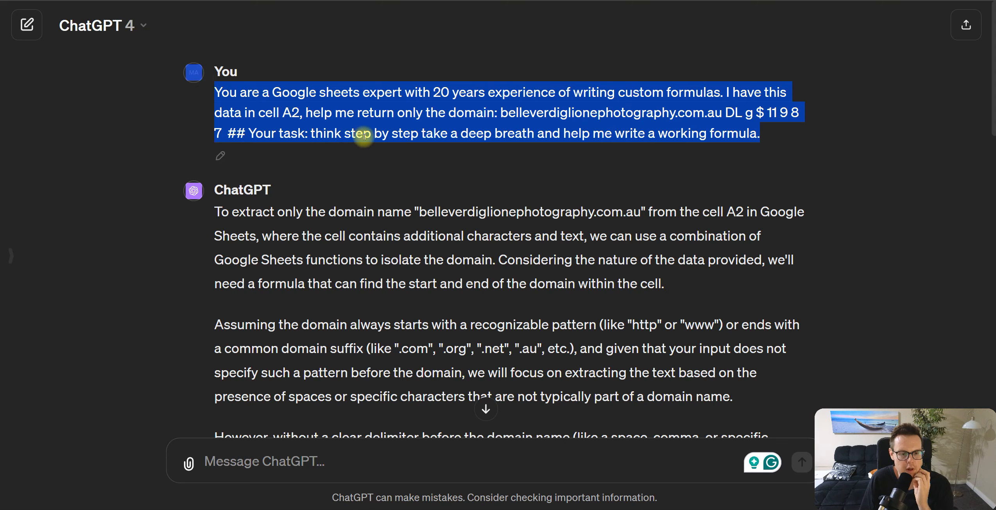
Switch to Google Sheets and examine the LEFT and FIND parts of the formula in C2 against the text in A2
{"action": "key", "text": "ctrl+Tab"}
{"action": "double_click", "coordinate": [698, 176]}
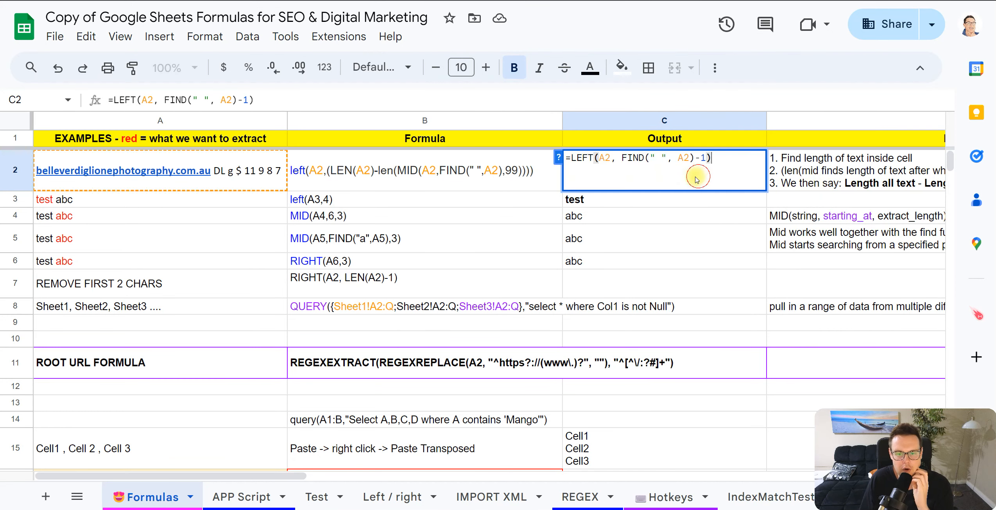
{"action": "left_click", "coordinate": [577, 154]}
{"action": "left_click_drag", "start_coordinate": [571, 155], "coordinate": [645, 159]}
{"action": "left_click", "coordinate": [599, 157]}
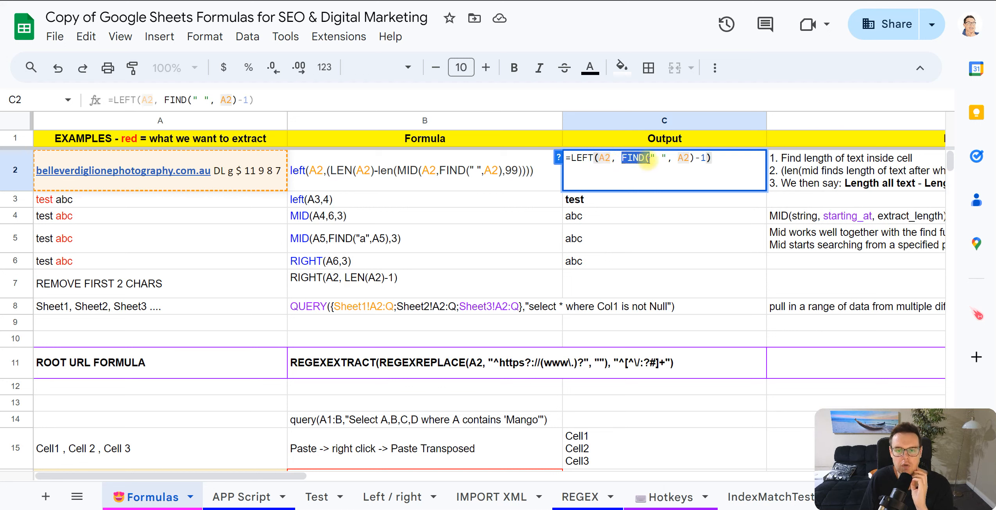
{"action": "left_click", "coordinate": [694, 171]}
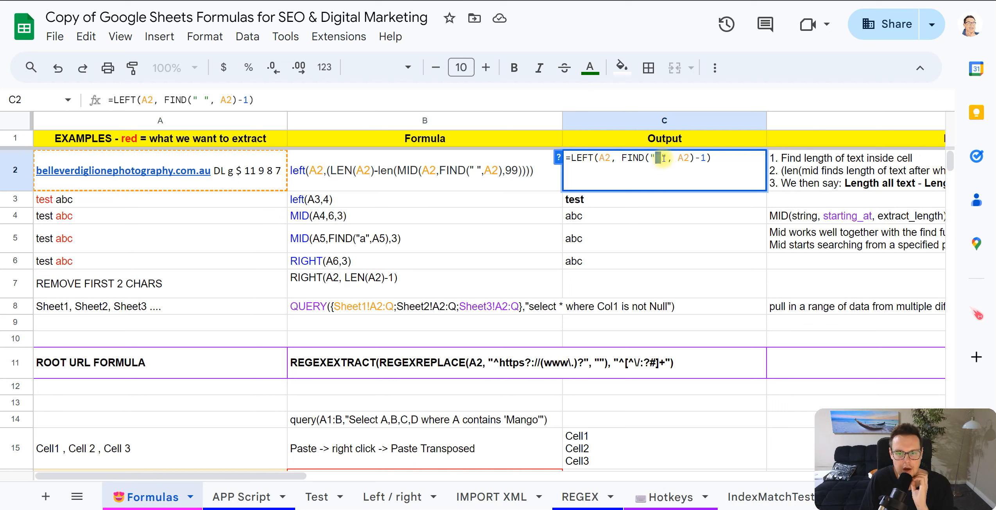
{"action": "double_click", "coordinate": [226, 161]}
{"action": "left_click_drag", "start_coordinate": [225, 159], "coordinate": [354, 169]}
{"action": "left_click", "coordinate": [354, 169]}
{"action": "left_click", "coordinate": [628, 184]}
{"action": "left_click", "coordinate": [630, 198]}
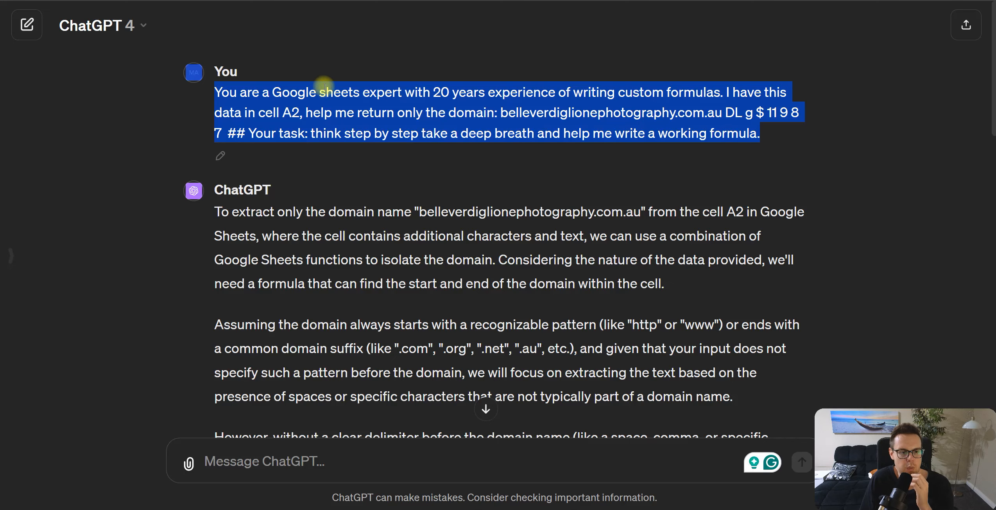
Reread the ChatGPT prompt and return to the spreadsheet to inspect the output formulas in cells C2 to C5
{"action": "left_click_drag", "start_coordinate": [215, 93], "coordinate": [767, 137]}
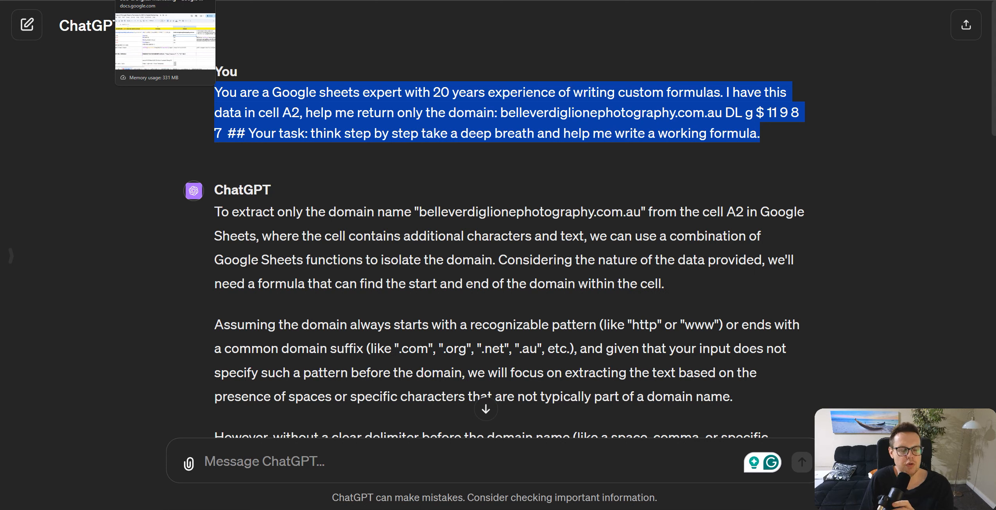
{"action": "left_click", "coordinate": [165, 0]}
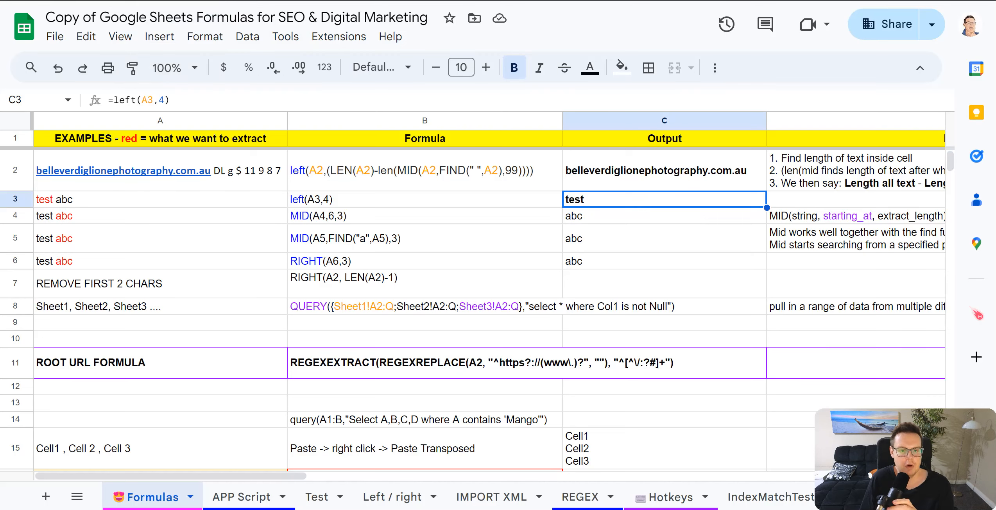
{"action": "left_click", "coordinate": [649, 180]}
{"action": "double_click", "coordinate": [645, 174]}
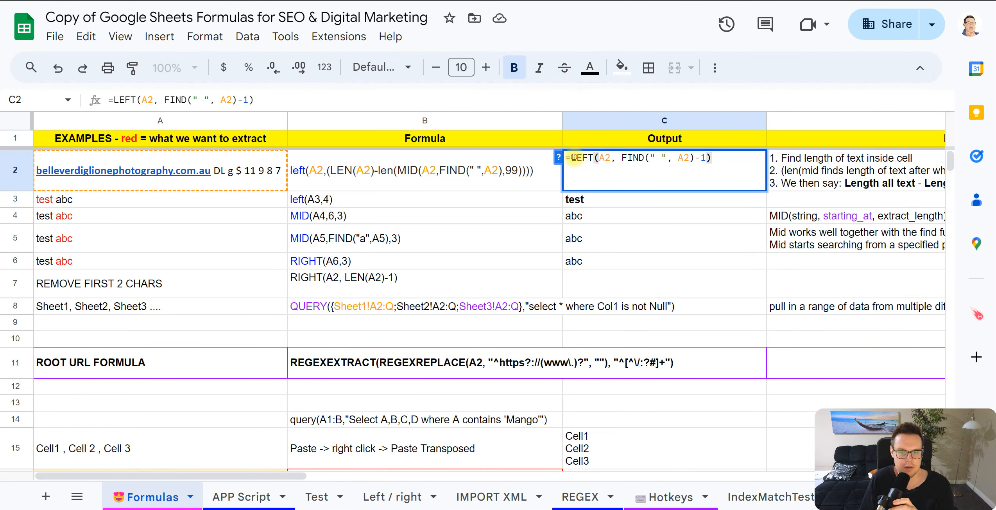
{"action": "left_click_drag", "start_coordinate": [574, 158], "coordinate": [689, 160]}
{"action": "double_click", "coordinate": [652, 198]}
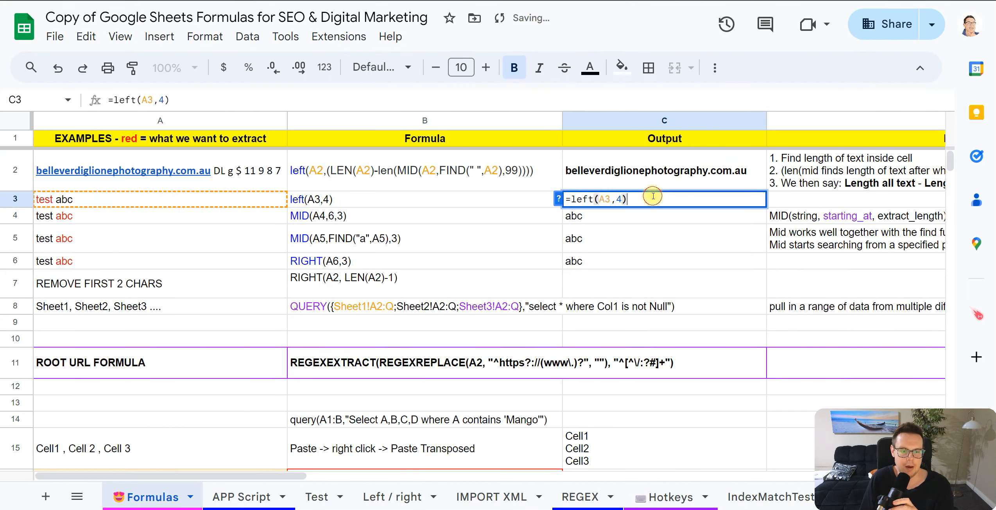
{"action": "double_click", "coordinate": [643, 218]}
{"action": "left_click", "coordinate": [634, 252]}
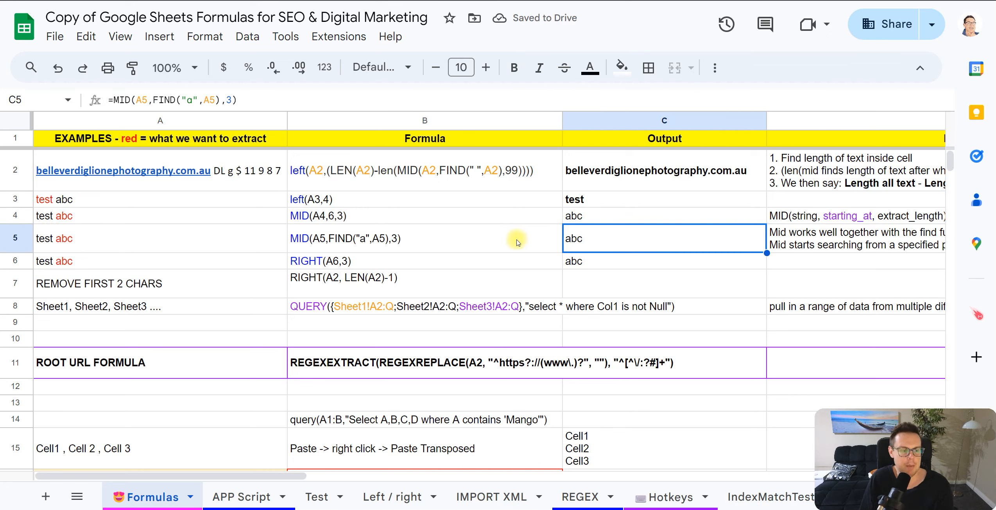
Look over the example texts in cells A3 to A6 and the red parts marked for extraction
{"action": "left_click", "coordinate": [241, 235]}
{"action": "left_click", "coordinate": [229, 216]}
{"action": "left_click", "coordinate": [233, 199]}
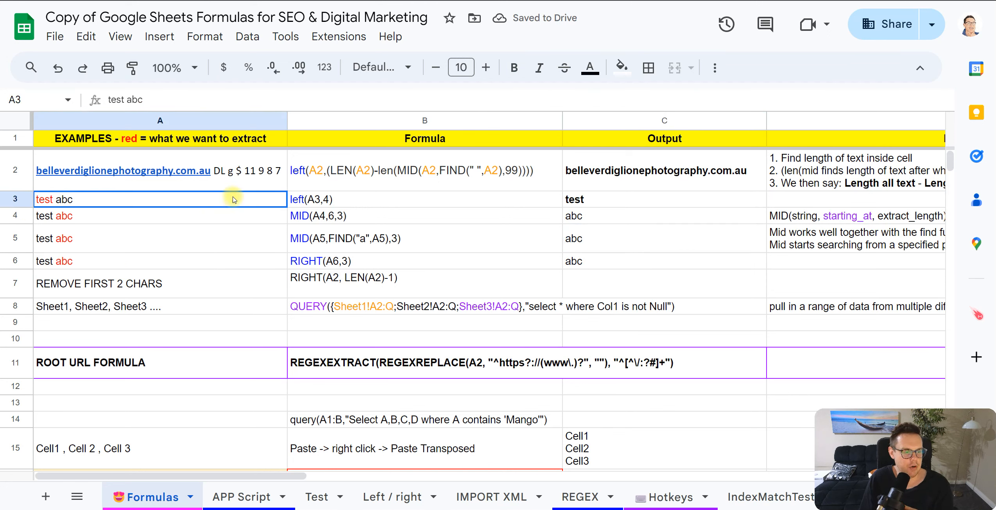
{"action": "left_click_drag", "start_coordinate": [233, 200], "coordinate": [239, 261]}
{"action": "left_click", "coordinate": [240, 261]}
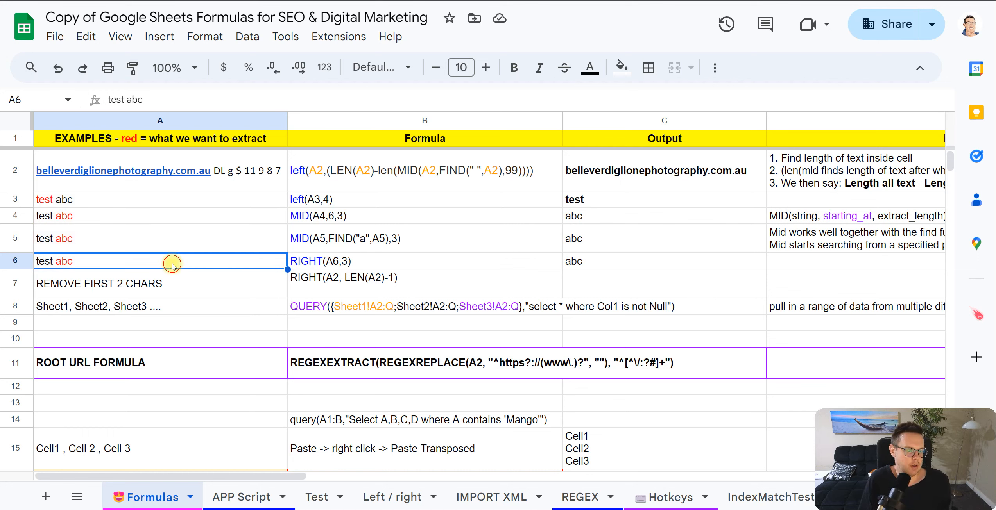
Make the word "test" bold in the example text of cell A3
{"action": "left_click", "coordinate": [183, 217]}
{"action": "left_click", "coordinate": [187, 201]}
{"action": "double_click", "coordinate": [187, 201]}
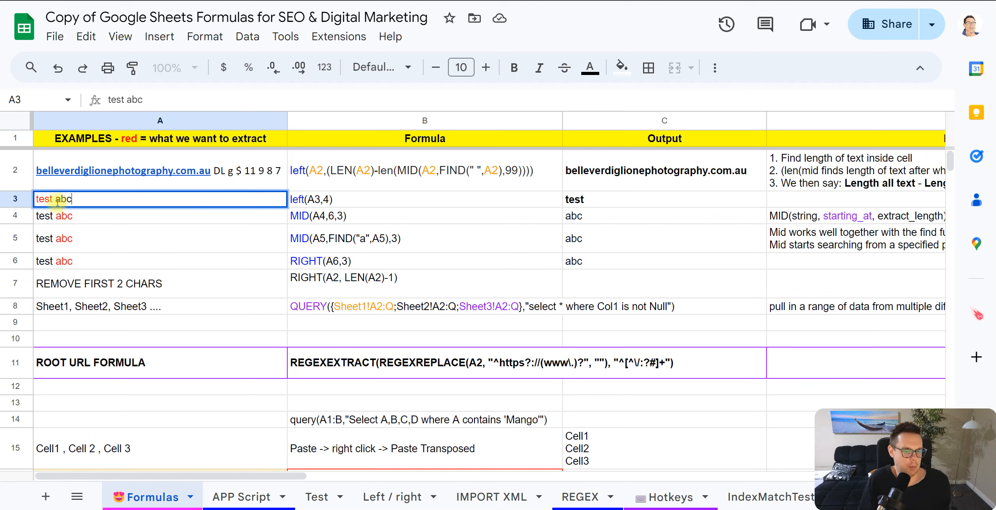
{"action": "double_click", "coordinate": [47, 202]}
{"action": "key", "text": "ctrl+b"}
{"action": "left_click", "coordinate": [167, 229]}
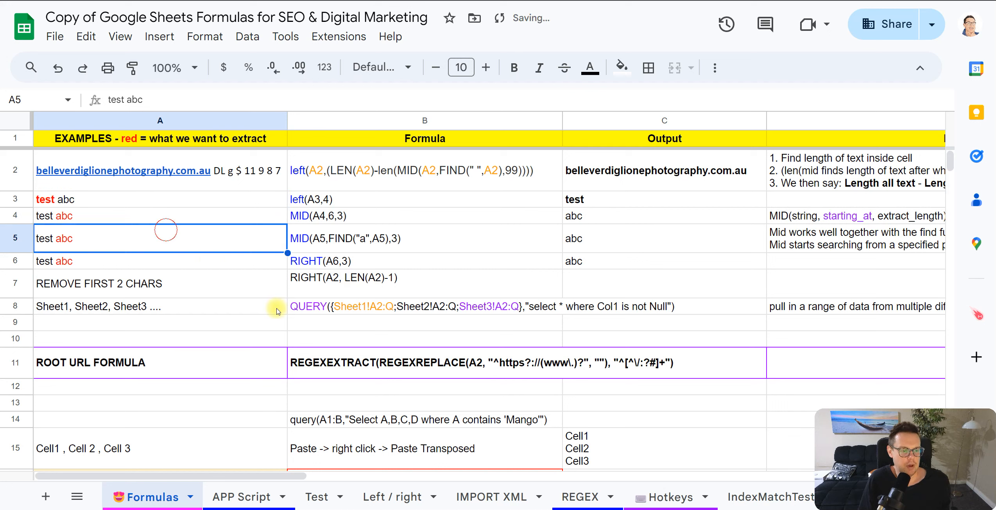
Compare the bold word in A3 with the LEFT formula in B3 and inspect the live formula in C3
{"action": "left_click", "coordinate": [166, 206]}
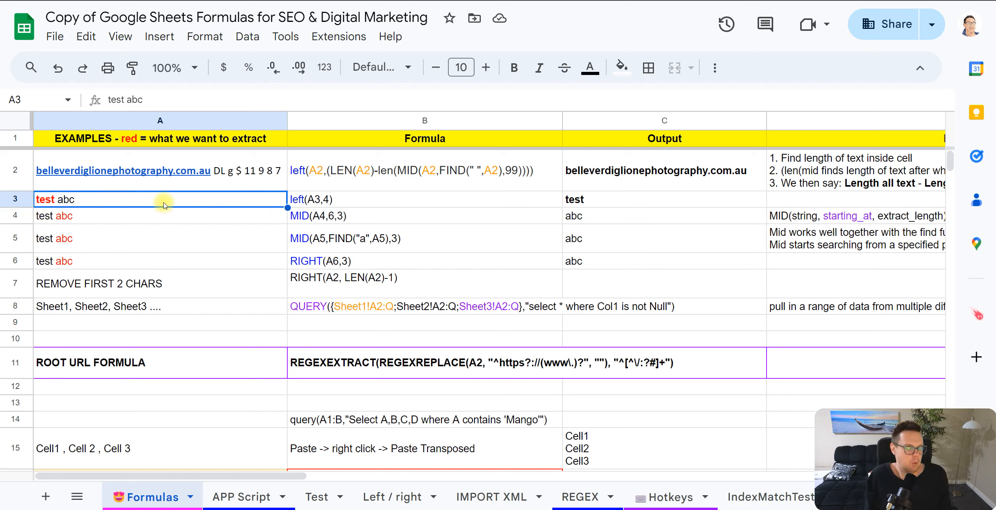
{"action": "double_click", "coordinate": [46, 199]}
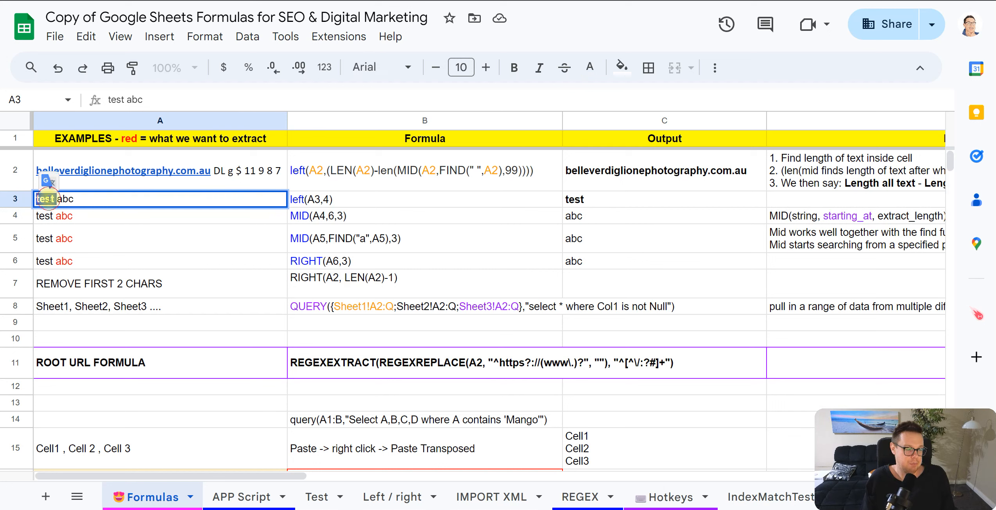
{"action": "left_click", "coordinate": [222, 247]}
{"action": "left_click", "coordinate": [411, 200]}
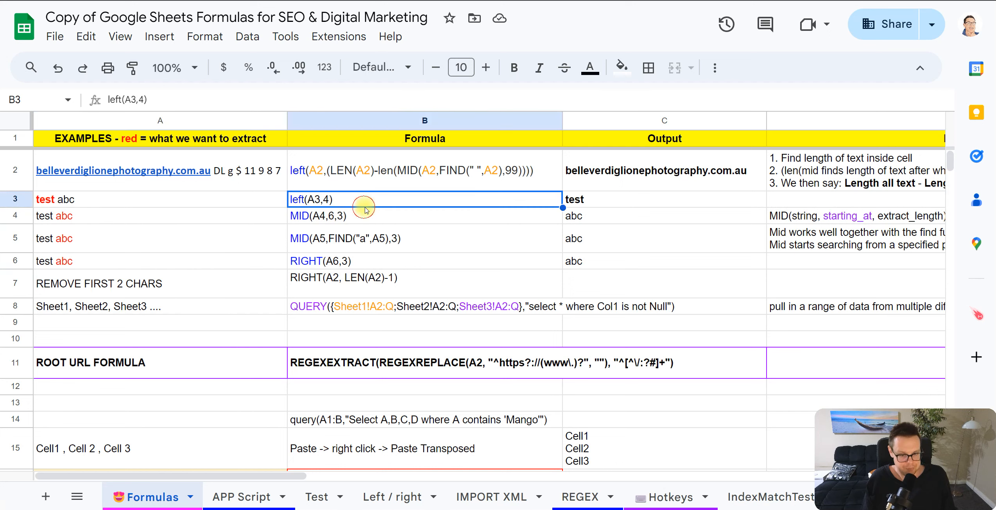
{"action": "left_click", "coordinate": [623, 201]}
{"action": "double_click", "coordinate": [622, 201]}
{"action": "left_click", "coordinate": [611, 219]}
{"action": "triple_click", "coordinate": [612, 204]}
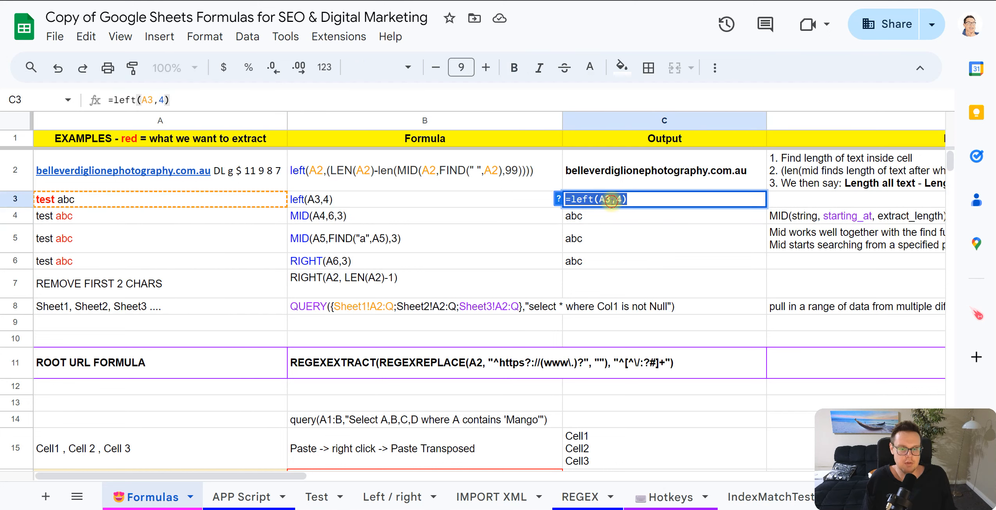
{"action": "left_click", "coordinate": [661, 197]}
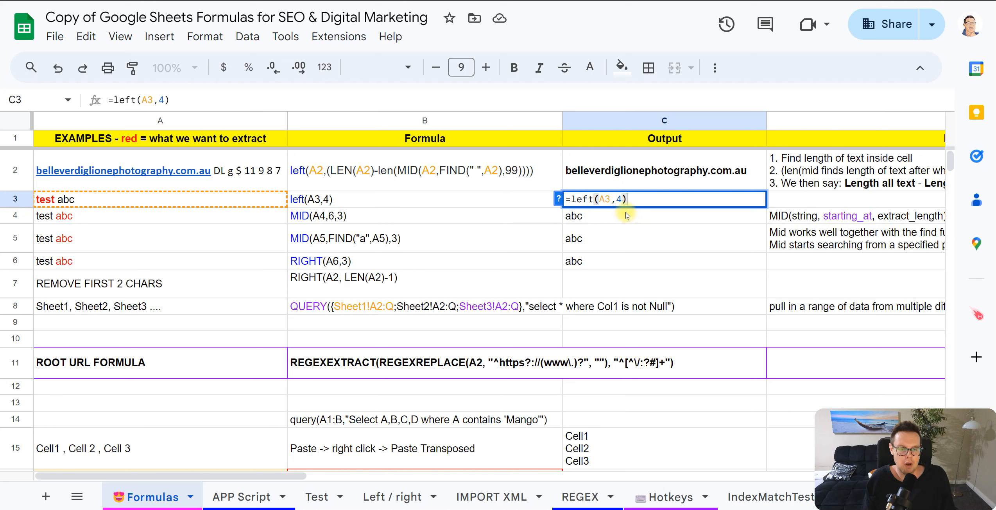
{"action": "left_click", "coordinate": [614, 231]}
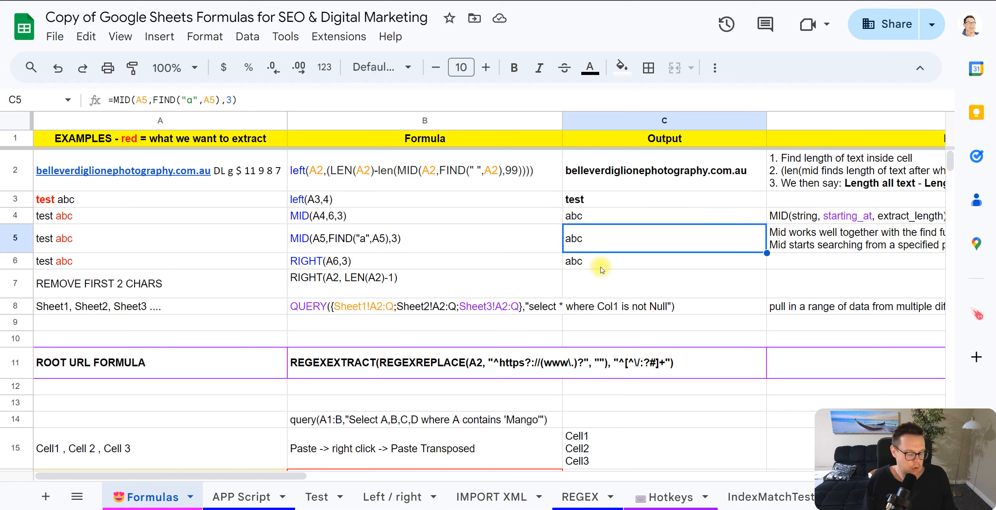
Look through the remaining example formulas and examine the INDEX and MATCH formula in B16
{"action": "left_click_drag", "start_coordinate": [211, 246], "coordinate": [223, 300]}
{"action": "left_click", "coordinate": [223, 301]}
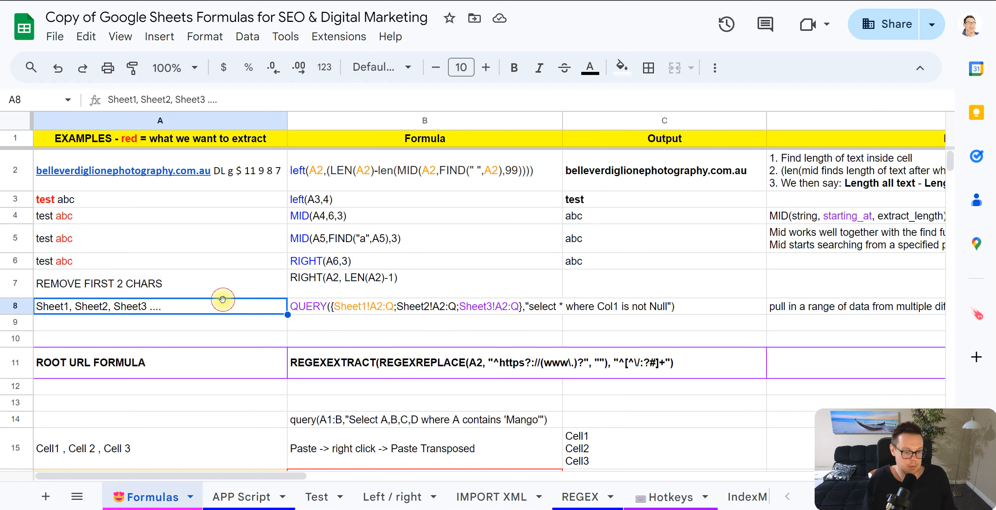
{"action": "scroll", "coordinate": [250, 324], "scroll_direction": "down", "scroll_amount": 2}
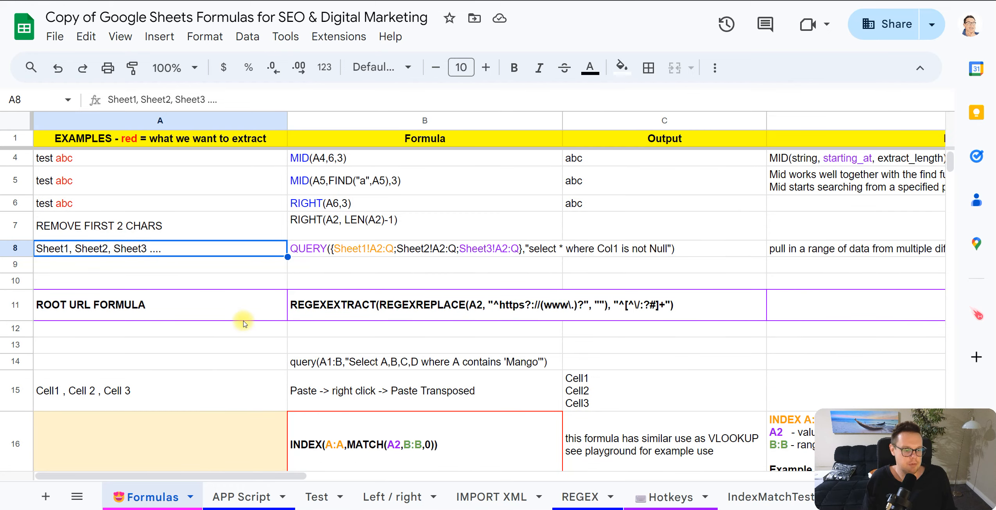
{"action": "scroll", "coordinate": [243, 323], "scroll_direction": "down", "scroll_amount": 3}
{"action": "left_click", "coordinate": [368, 350]}
{"action": "scroll", "coordinate": [367, 350], "scroll_direction": "down", "scroll_amount": 1}
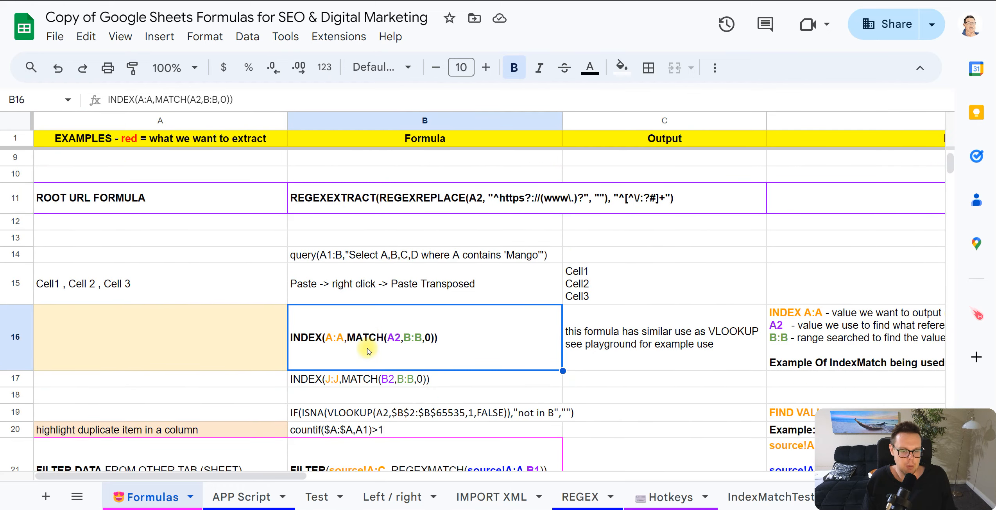
{"action": "double_click", "coordinate": [367, 321]}
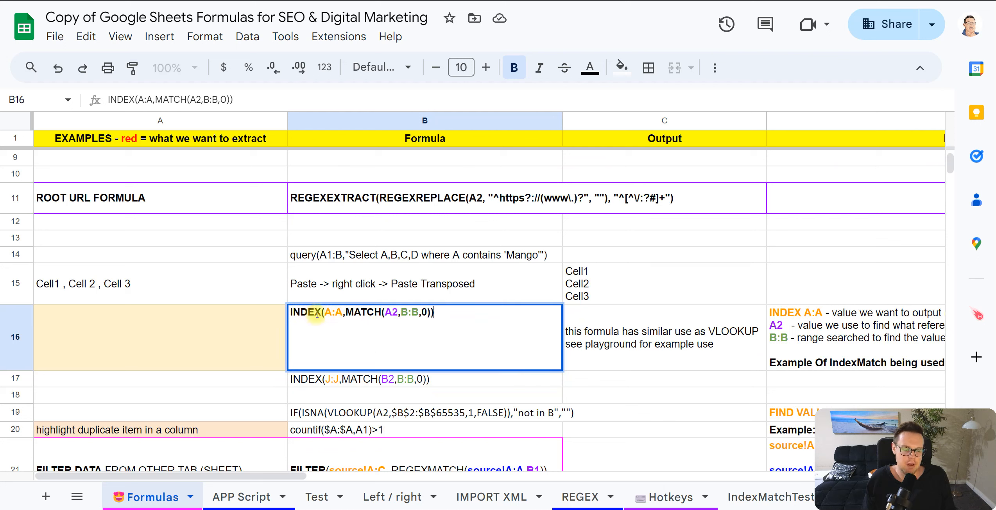
{"action": "left_click_drag", "start_coordinate": [328, 312], "coordinate": [437, 313]}
{"action": "triple_click", "coordinate": [437, 315]}
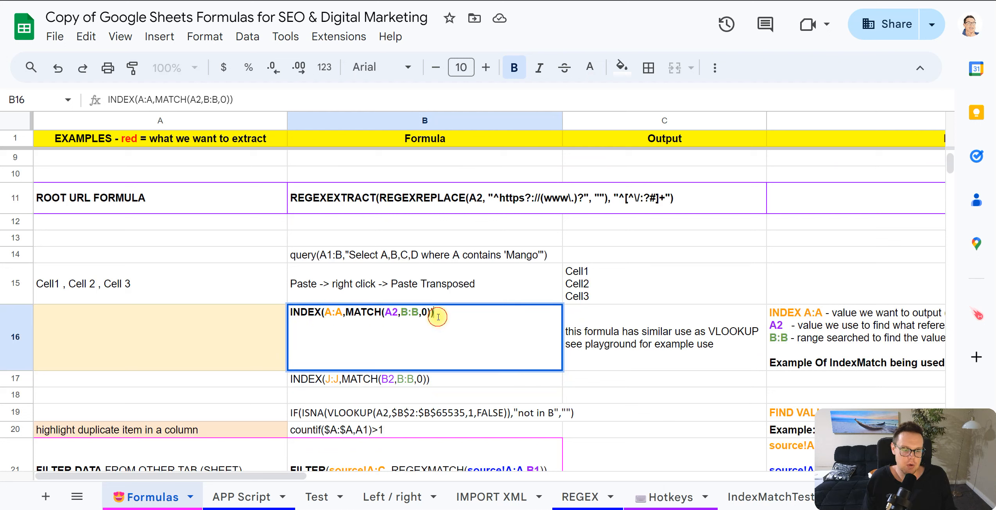
{"action": "left_click", "coordinate": [455, 314]}
{"action": "triple_click", "coordinate": [458, 314]}
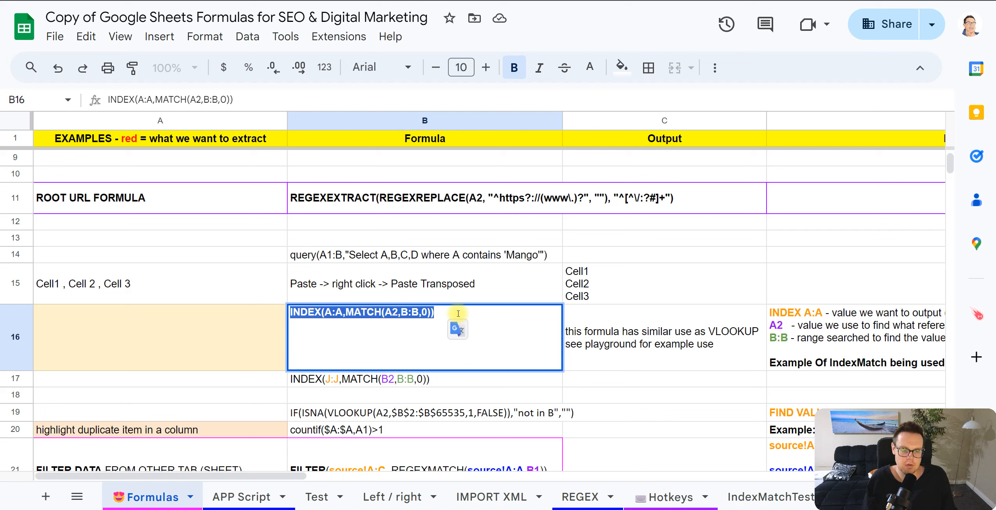
{"action": "left_click", "coordinate": [458, 313]}
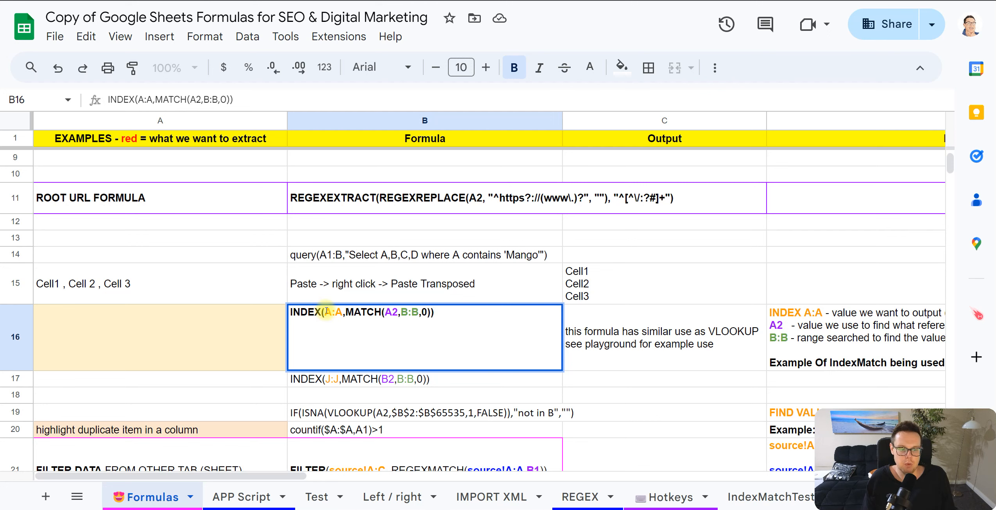
Open the Test sheet and examine the Domain and Backlinks table in C17:D20
{"action": "left_click", "coordinate": [320, 497]}
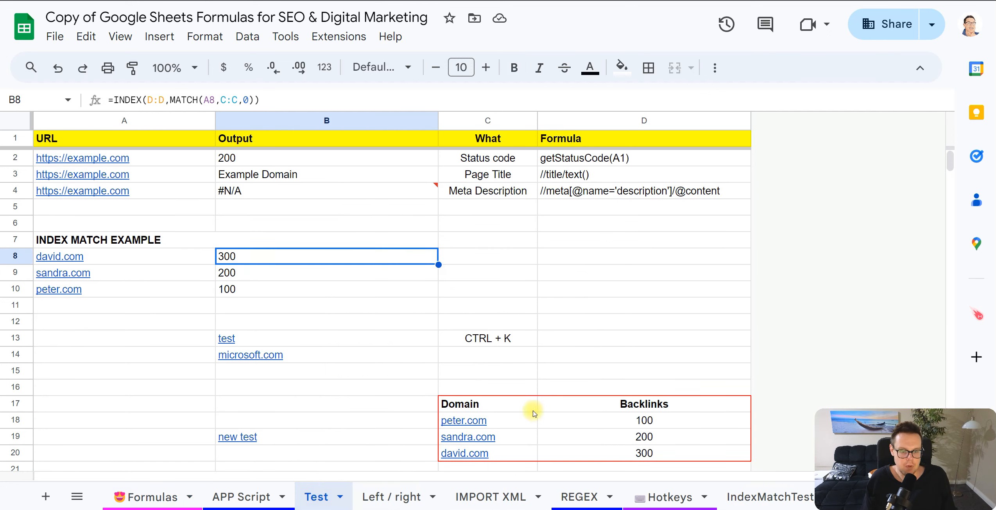
{"action": "scroll", "coordinate": [532, 410], "scroll_direction": "down", "scroll_amount": 1}
{"action": "left_click_drag", "start_coordinate": [484, 388], "coordinate": [655, 441]}
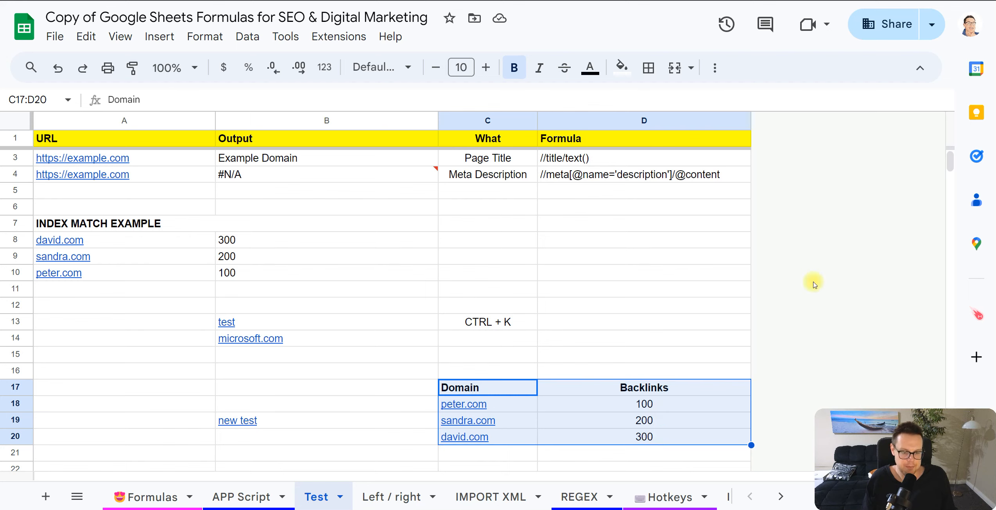
{"action": "scroll", "coordinate": [691, 338], "scroll_direction": "down", "scroll_amount": 3}
{"action": "left_click", "coordinate": [542, 288]}
{"action": "left_click_drag", "start_coordinate": [509, 306], "coordinate": [615, 362]}
{"action": "left_click", "coordinate": [614, 369]}
{"action": "left_click_drag", "start_coordinate": [532, 322], "coordinate": [530, 364]}
{"action": "left_click_drag", "start_coordinate": [643, 322], "coordinate": [643, 356]}
{"action": "left_click", "coordinate": [643, 387]}
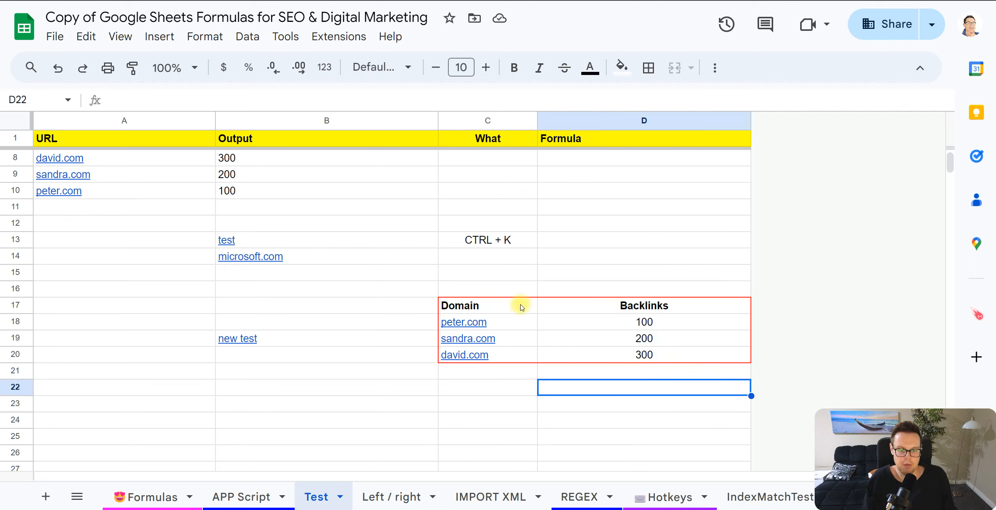
{"action": "left_click_drag", "start_coordinate": [520, 305], "coordinate": [640, 351]}
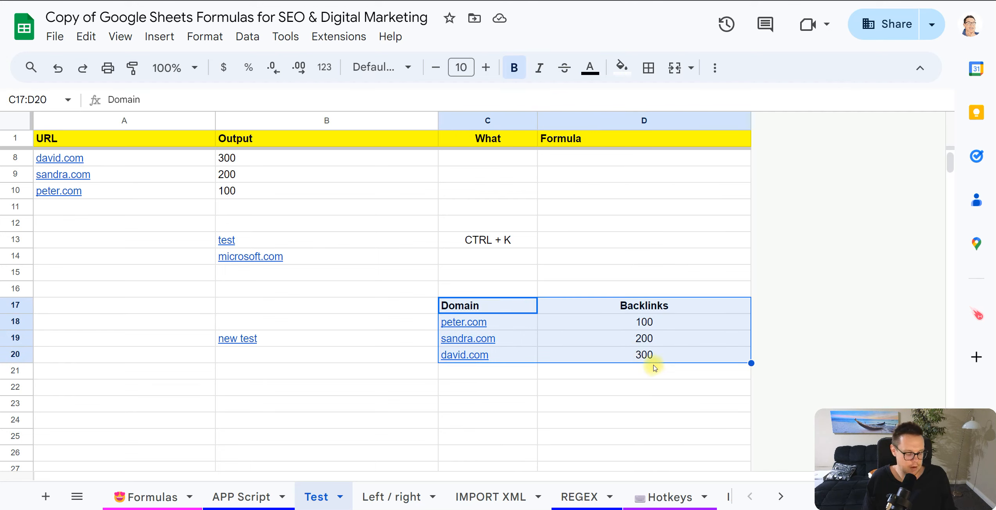
{"action": "left_click", "coordinate": [636, 360]}
{"action": "left_click_drag", "start_coordinate": [511, 308], "coordinate": [629, 354]}
{"action": "left_click", "coordinate": [627, 350]}
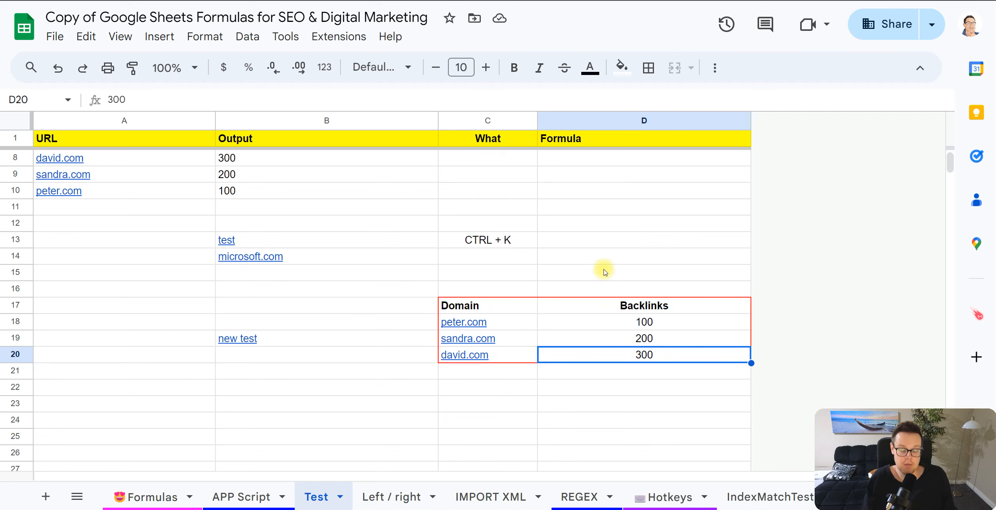
Review the INDEX MATCH EXAMPLE block and open the formula in B8 to inspect its references
{"action": "scroll", "coordinate": [604, 272], "scroll_direction": "up", "scroll_amount": 3}
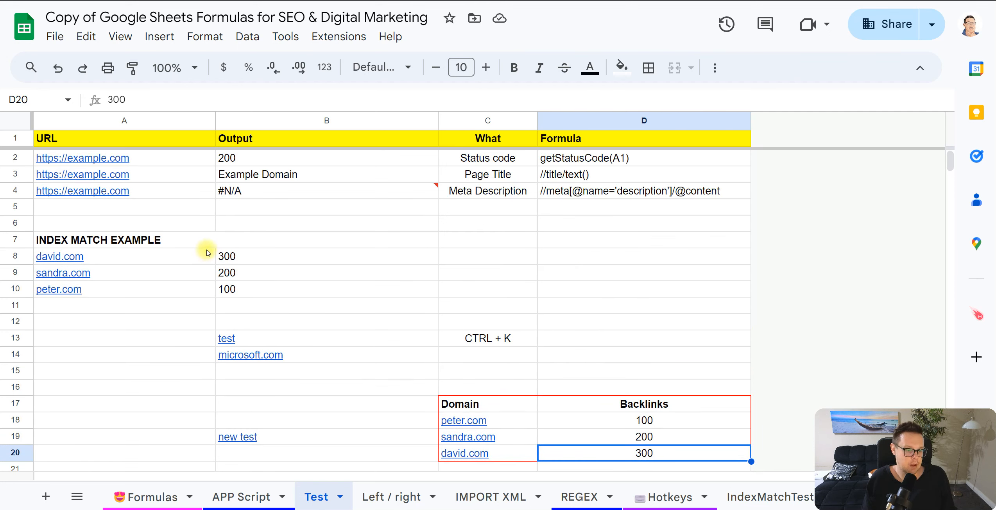
{"action": "left_click_drag", "start_coordinate": [169, 242], "coordinate": [260, 278]}
{"action": "left_click", "coordinate": [333, 299]}
{"action": "left_click", "coordinate": [305, 262]}
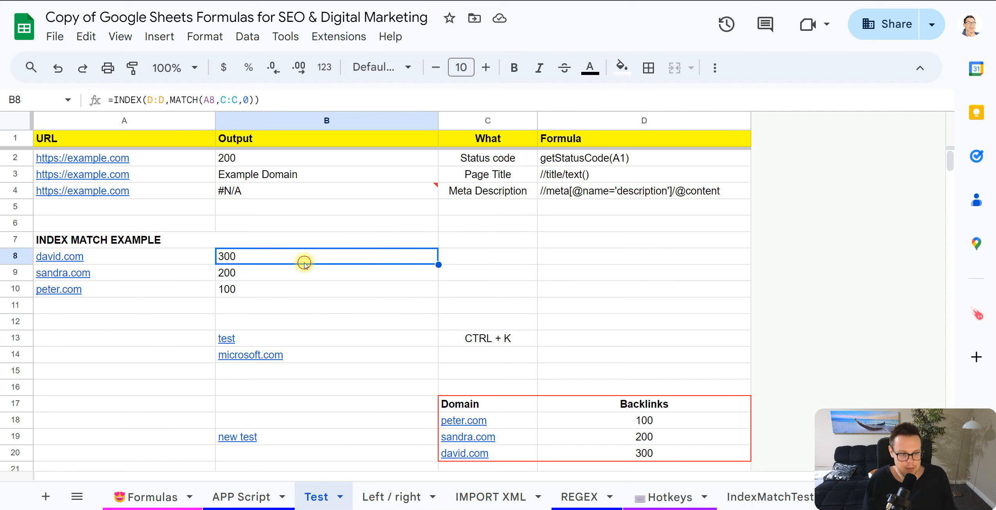
{"action": "double_click", "coordinate": [304, 263]}
{"action": "left_click", "coordinate": [314, 303]}
{"action": "left_click", "coordinate": [271, 259]}
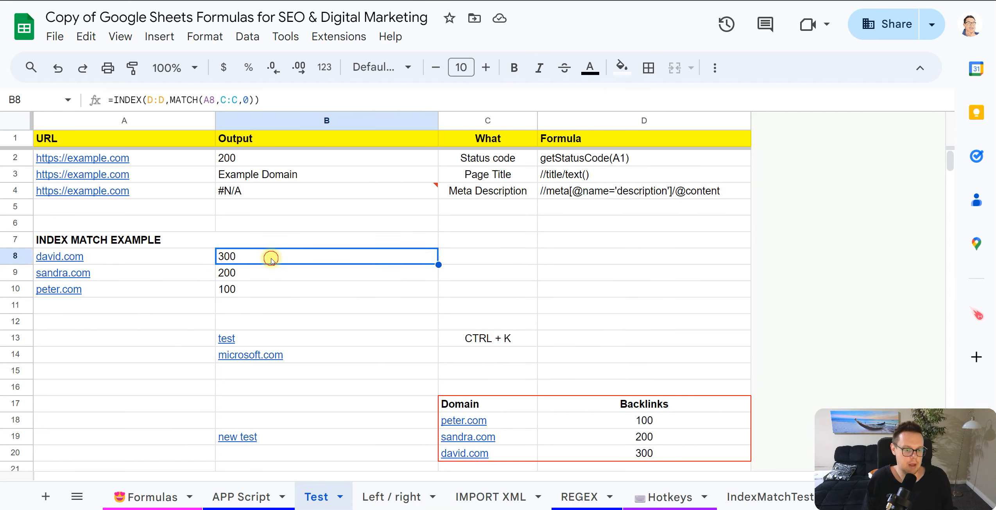
{"action": "double_click", "coordinate": [271, 259]}
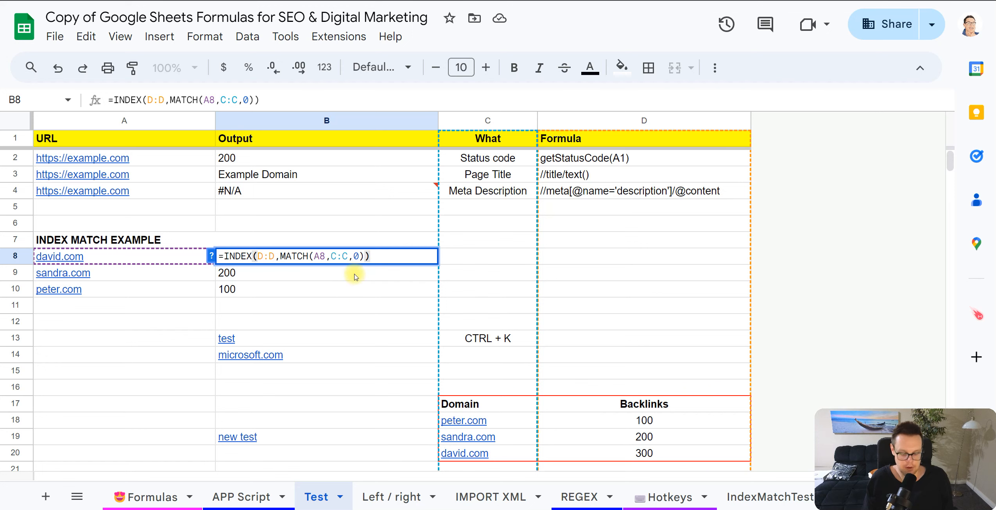
Enlarge the page so the B8 formula is easier to read, highlight D:D and dismiss the window-size notice
{"action": "key", "text": "ctrl+plus"}
{"action": "key", "text": "ctrl+plus"}
{"action": "key", "text": "ctrl+plus"}
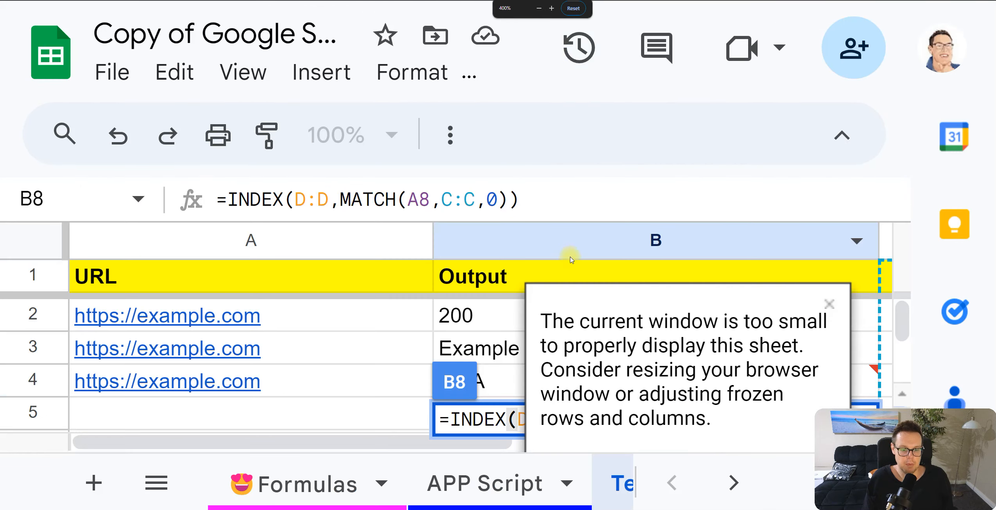
{"action": "key", "text": "ctrl+minus"}
{"action": "key", "text": "ctrl+minus"}
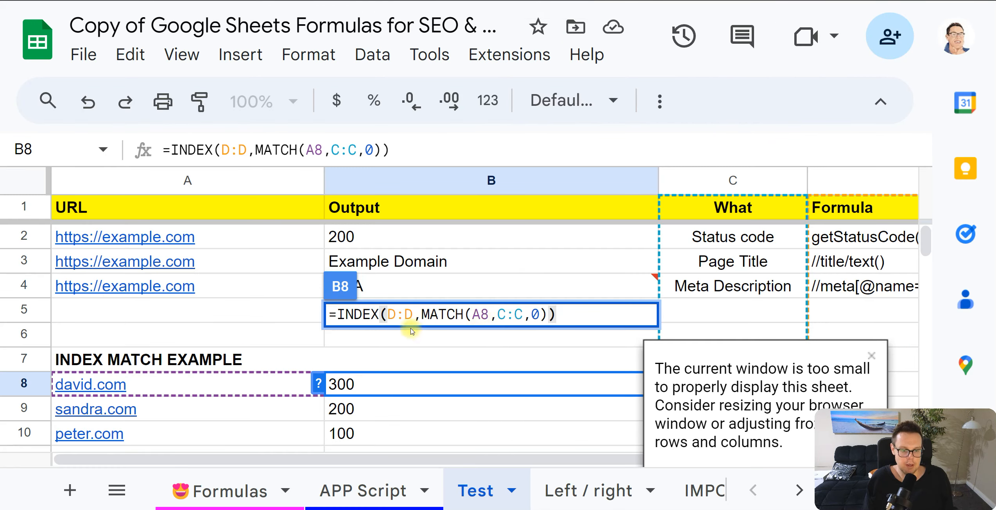
{"action": "left_click_drag", "start_coordinate": [413, 314], "coordinate": [386, 314]}
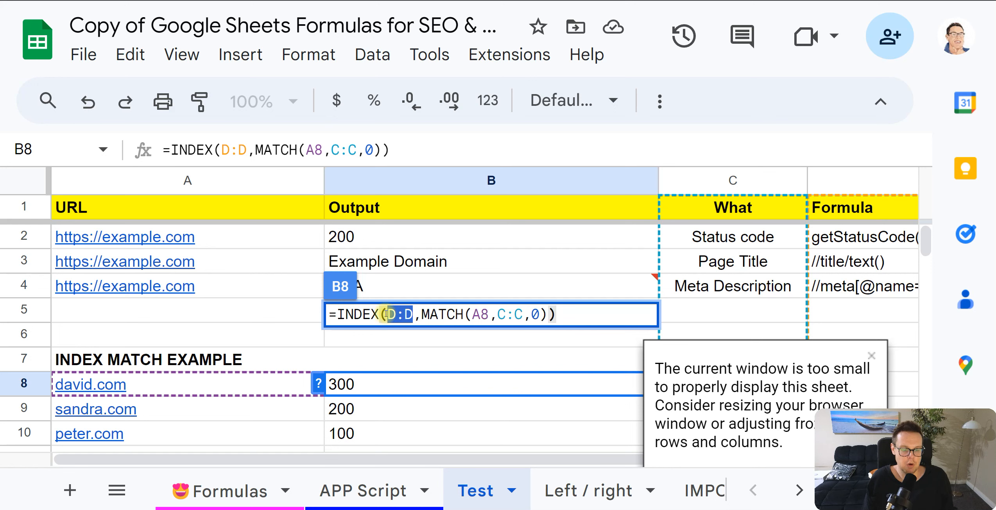
{"action": "left_click", "coordinate": [872, 355]}
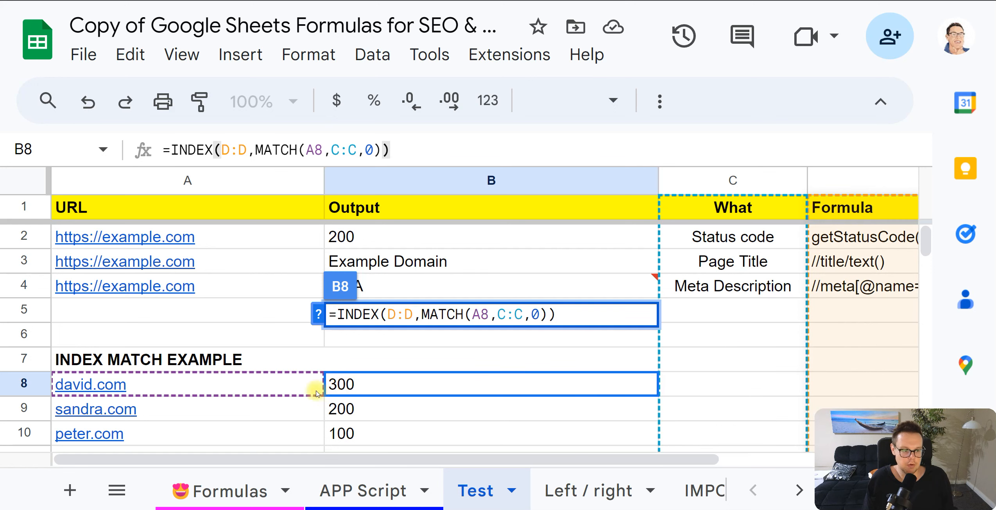
Reopen the formula in B8 beside the example domains and highlight its D:D range
{"action": "left_click_drag", "start_coordinate": [268, 381], "coordinate": [274, 433]}
{"action": "left_click", "coordinate": [529, 384]}
{"action": "double_click", "coordinate": [529, 384]}
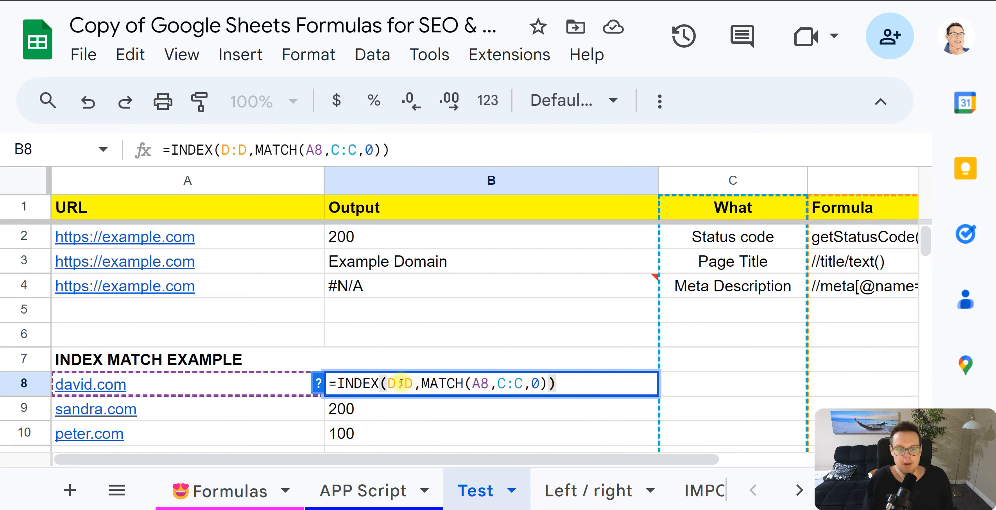
{"action": "mouse_move", "coordinate": [387, 384]}
{"action": "left_mouse_down"}
{"action": "mouse_move", "coordinate": [413, 384]}
{"action": "mouse_move", "coordinate": [388, 384]}
{"action": "left_mouse_up"}
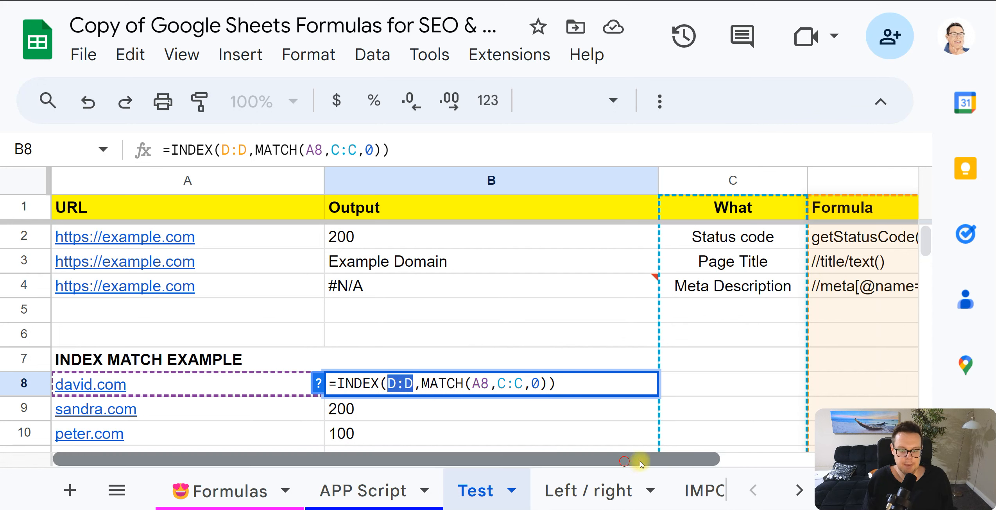
Examine column D and its Backlinks values in D18:D20 as the range that INDEX returns
{"action": "scroll", "coordinate": [662, 366], "scroll_direction": "right", "scroll_amount": 2}
{"action": "scroll", "coordinate": [661, 360], "scroll_direction": "down", "scroll_amount": 3}
{"action": "left_click", "coordinate": [618, 315]}
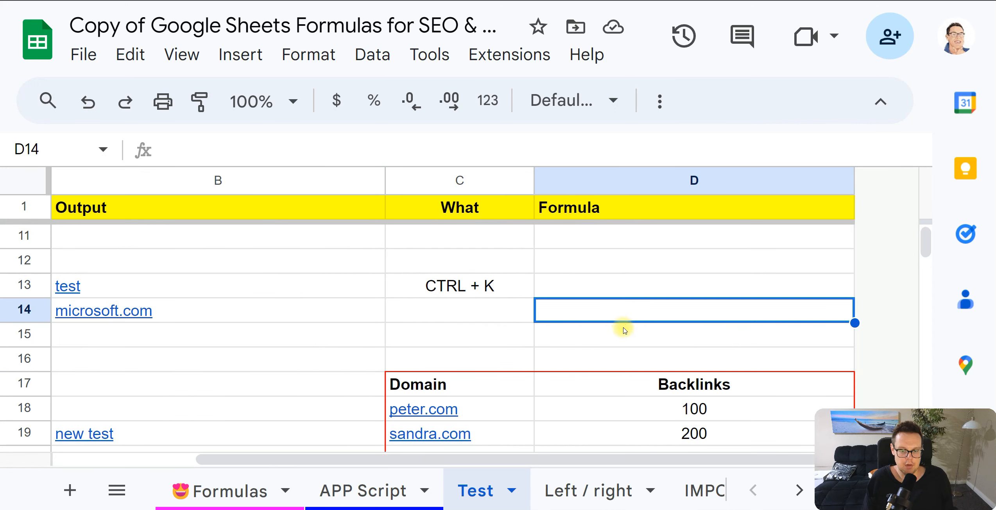
{"action": "scroll", "coordinate": [626, 312], "scroll_direction": "down", "scroll_amount": 1}
{"action": "left_click", "coordinate": [673, 181]}
{"action": "left_click", "coordinate": [702, 334]}
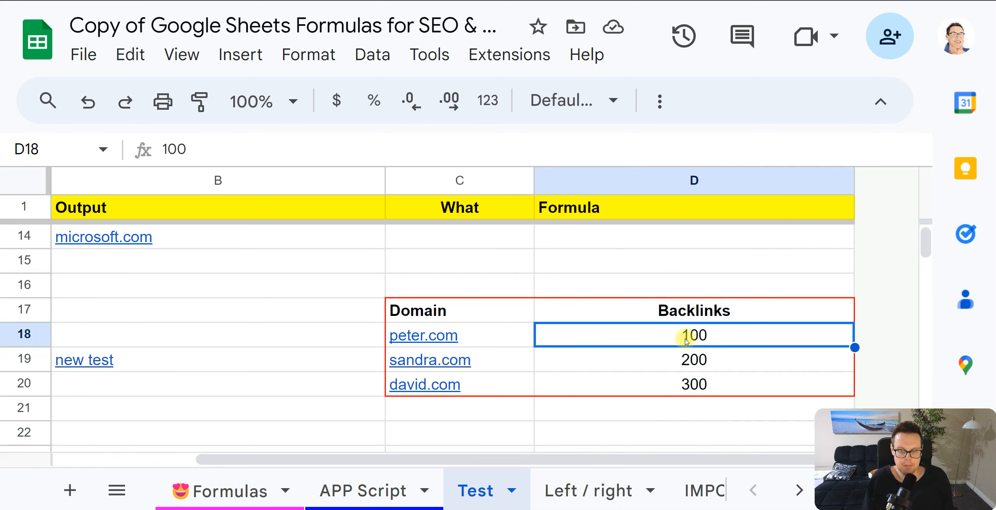
{"action": "left_click", "coordinate": [682, 360]}
{"action": "left_click", "coordinate": [679, 384]}
{"action": "left_click", "coordinate": [667, 182]}
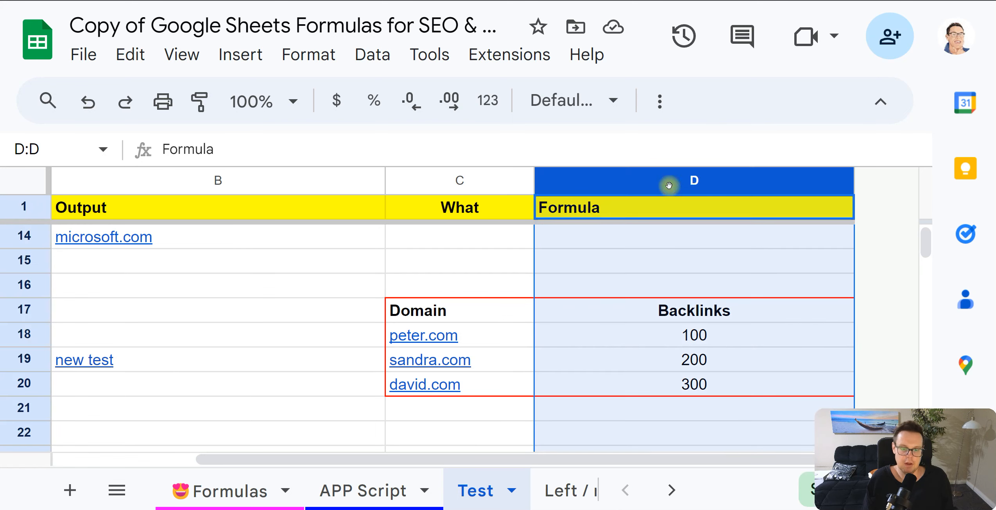
{"action": "left_click_drag", "start_coordinate": [660, 338], "coordinate": [663, 382]}
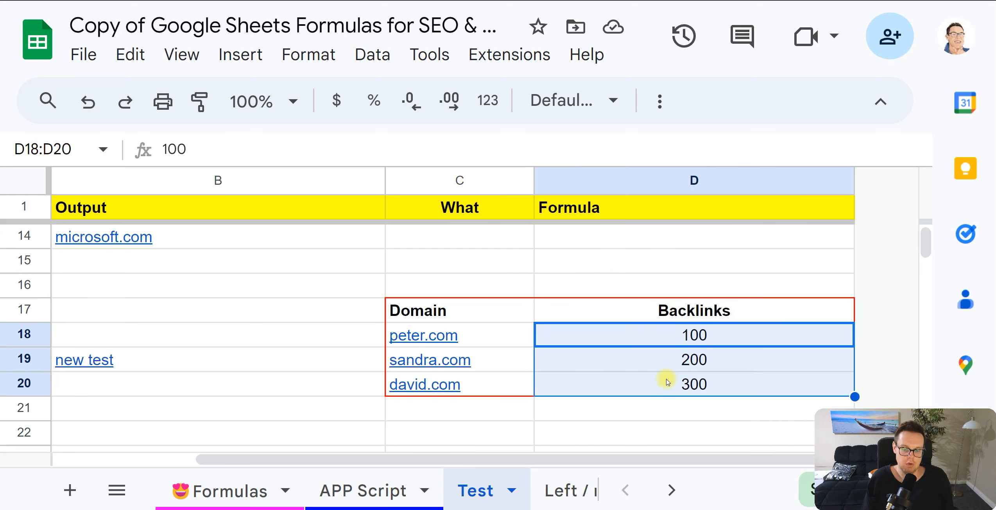
{"action": "left_click_drag", "start_coordinate": [571, 462], "coordinate": [328, 371]}
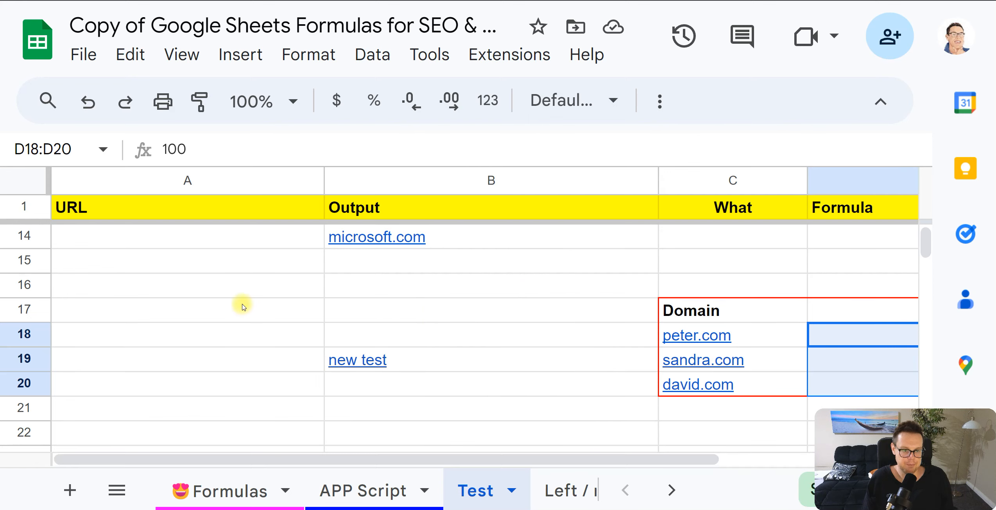
Reopen the formula in B8, highlight its A8 and C:C references, and compare C:C with the Domain list in column C
{"action": "scroll", "coordinate": [242, 305], "scroll_direction": "up", "scroll_amount": 5}
{"action": "scroll", "coordinate": [311, 309], "scroll_direction": "up", "scroll_amount": 1}
{"action": "left_click", "coordinate": [367, 378]}
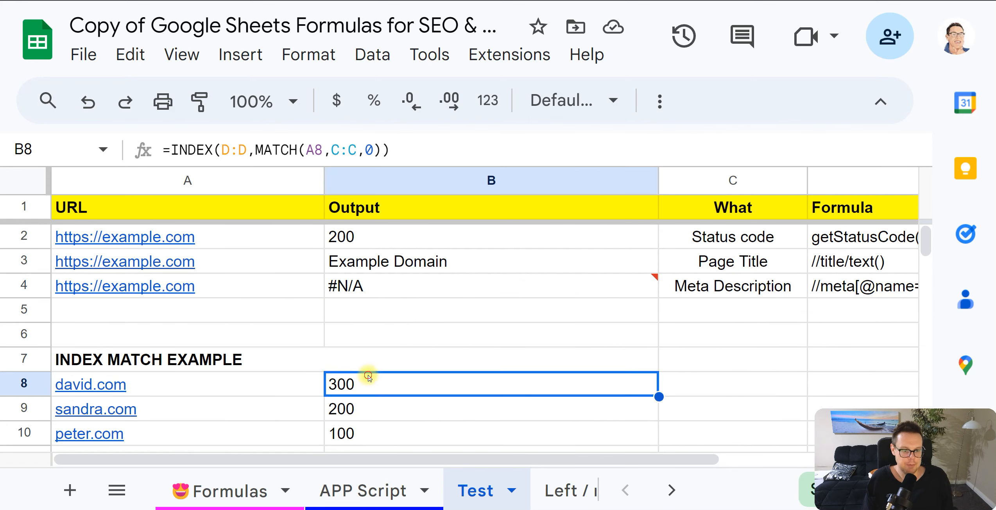
{"action": "double_click", "coordinate": [381, 382]}
{"action": "left_click_drag", "start_coordinate": [473, 384], "coordinate": [490, 383]}
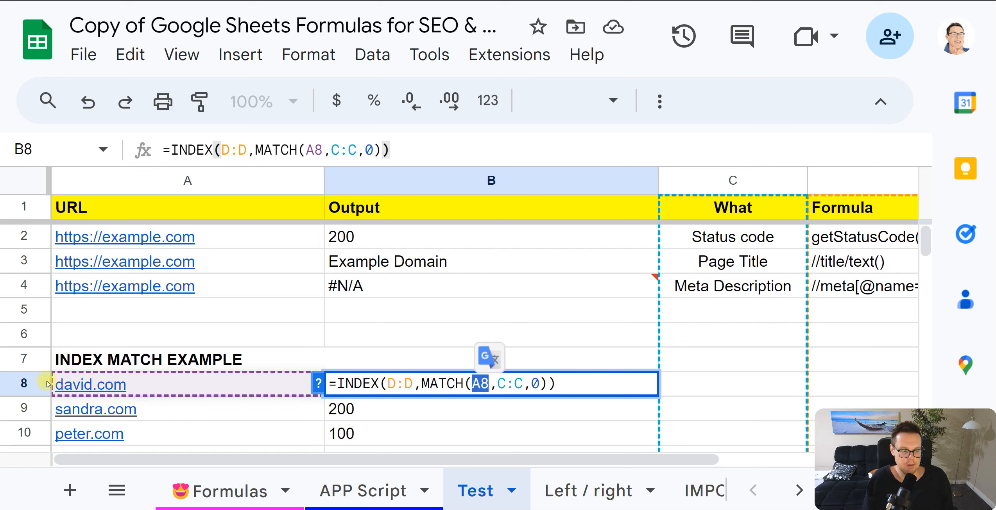
{"action": "left_click_drag", "start_coordinate": [525, 384], "coordinate": [499, 383]}
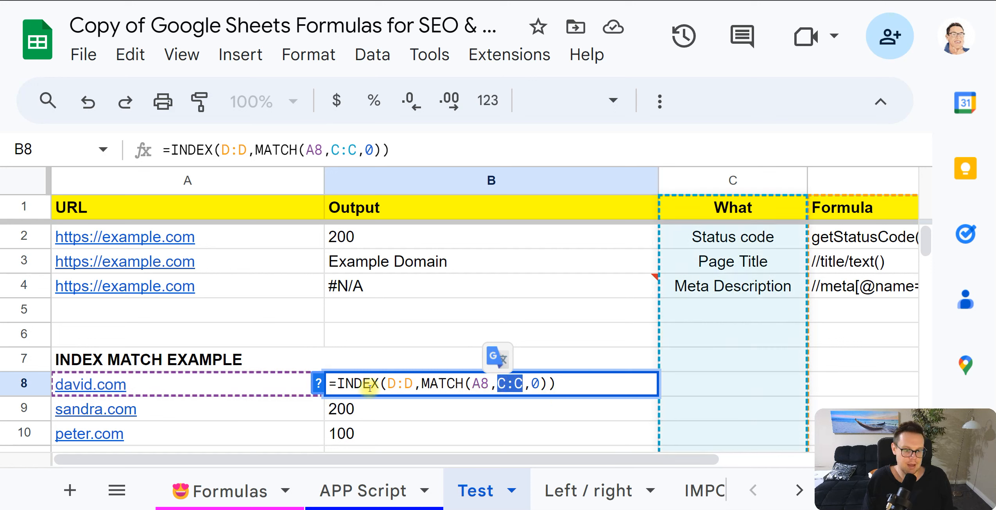
{"action": "scroll", "coordinate": [760, 306], "scroll_direction": "down", "scroll_amount": 4}
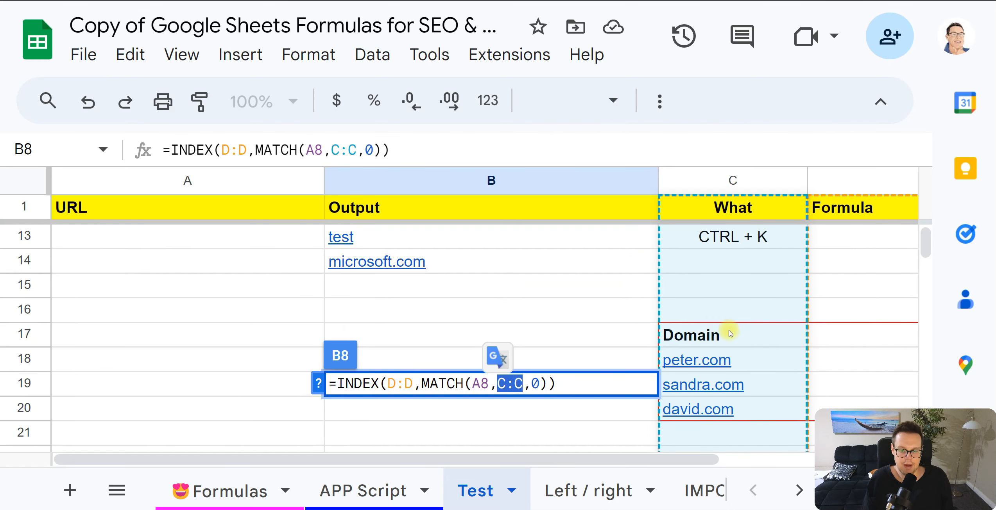
{"action": "scroll", "coordinate": [704, 380], "scroll_direction": "up", "scroll_amount": 4}
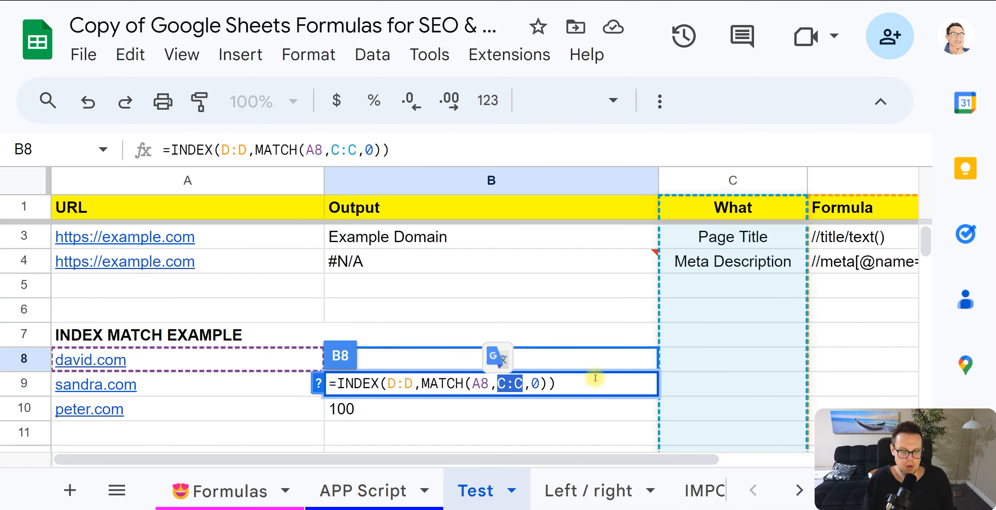
Highlight D:D, A8 and C:C in turn within the B8 formula and trace C:C to the domains in C18:C20
{"action": "left_click", "coordinate": [415, 383]}
{"action": "left_click_drag", "start_coordinate": [416, 383], "coordinate": [382, 384]}
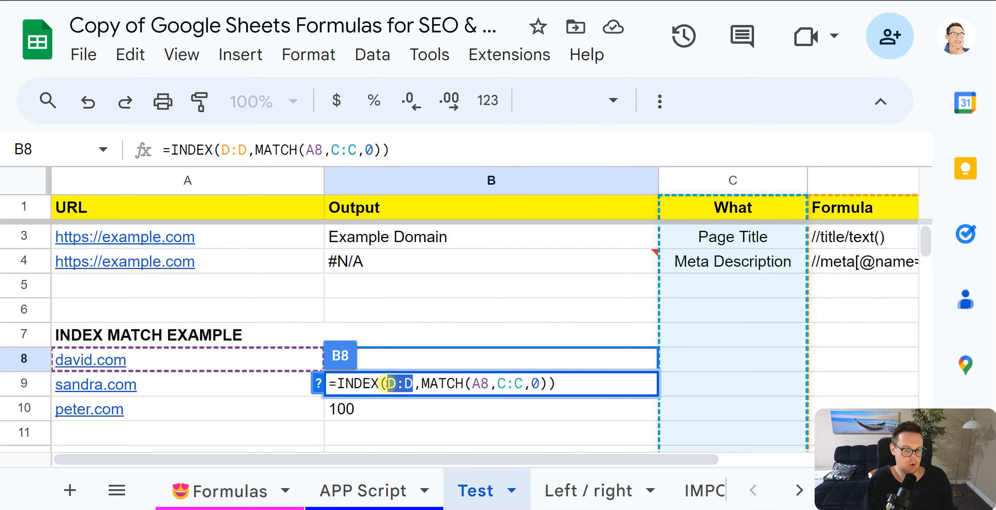
{"action": "double_click", "coordinate": [405, 384]}
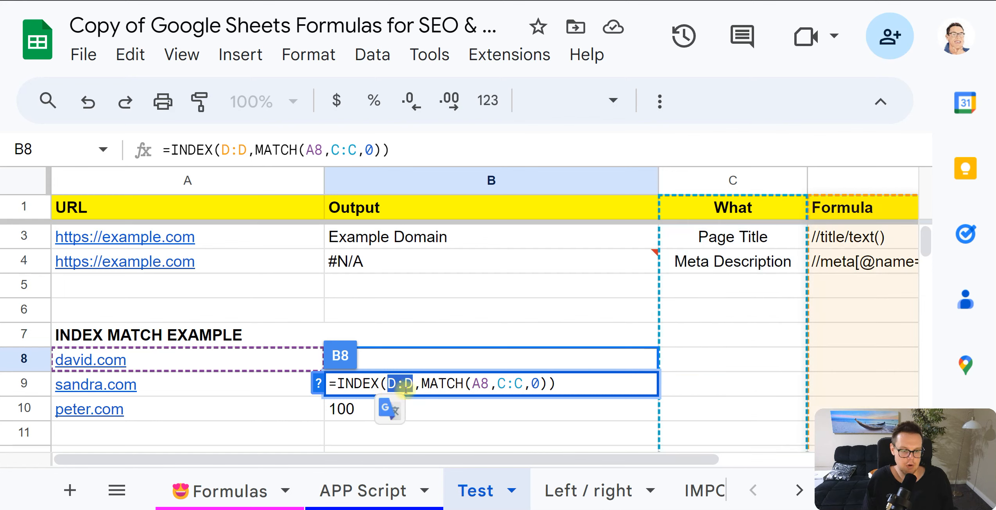
{"action": "left_click_drag", "start_coordinate": [489, 384], "coordinate": [470, 385]}
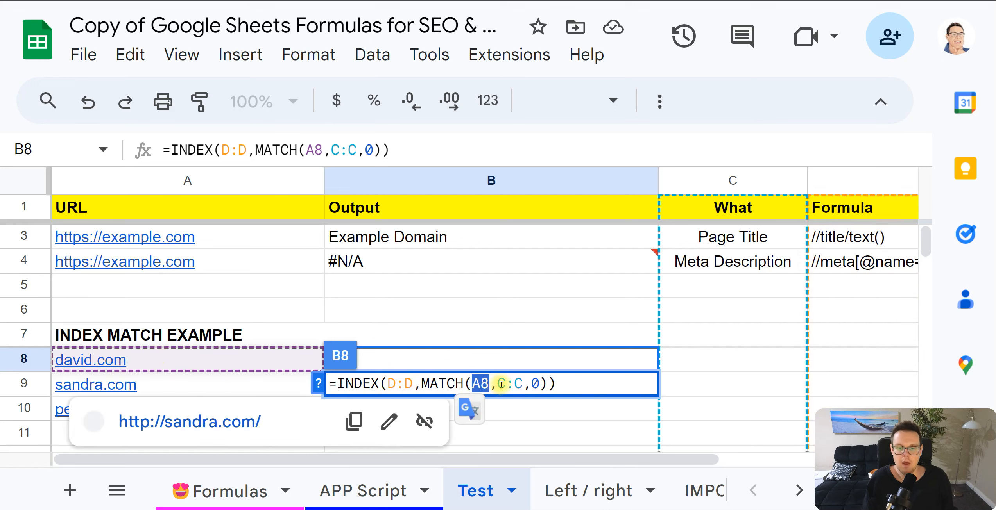
{"action": "left_click_drag", "start_coordinate": [497, 384], "coordinate": [522, 387]}
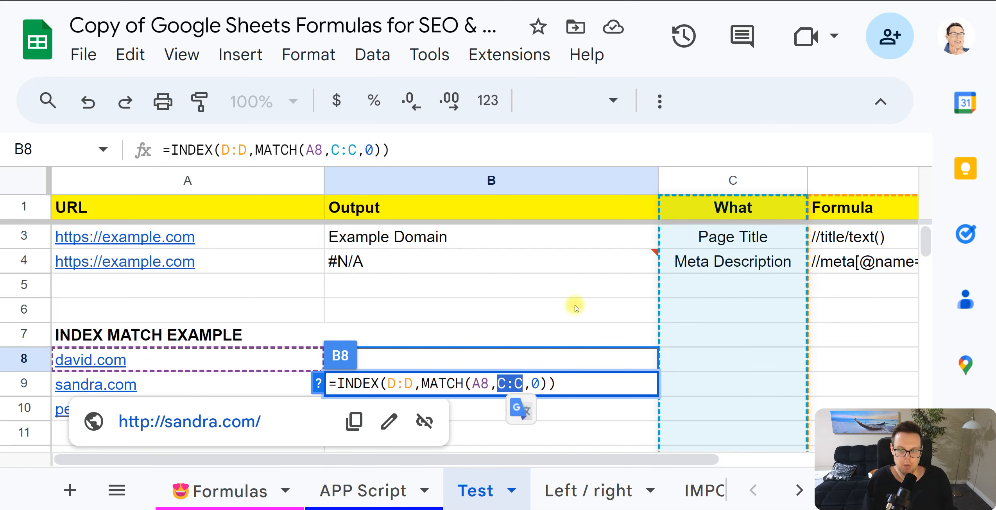
{"action": "scroll", "coordinate": [695, 320], "scroll_direction": "down", "scroll_amount": 3}
{"action": "scroll", "coordinate": [694, 319], "scroll_direction": "down", "scroll_amount": 4}
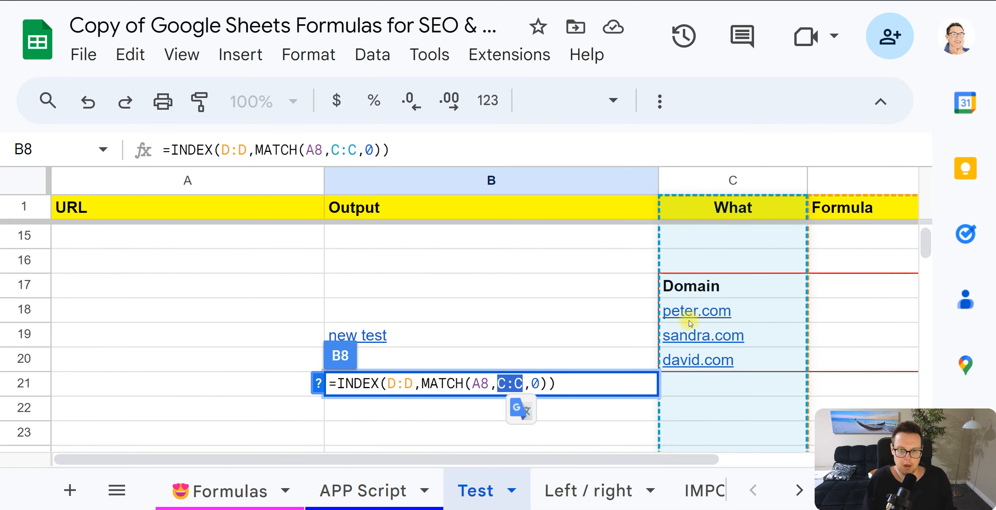
{"action": "scroll", "coordinate": [660, 328], "scroll_direction": "up", "scroll_amount": 6}
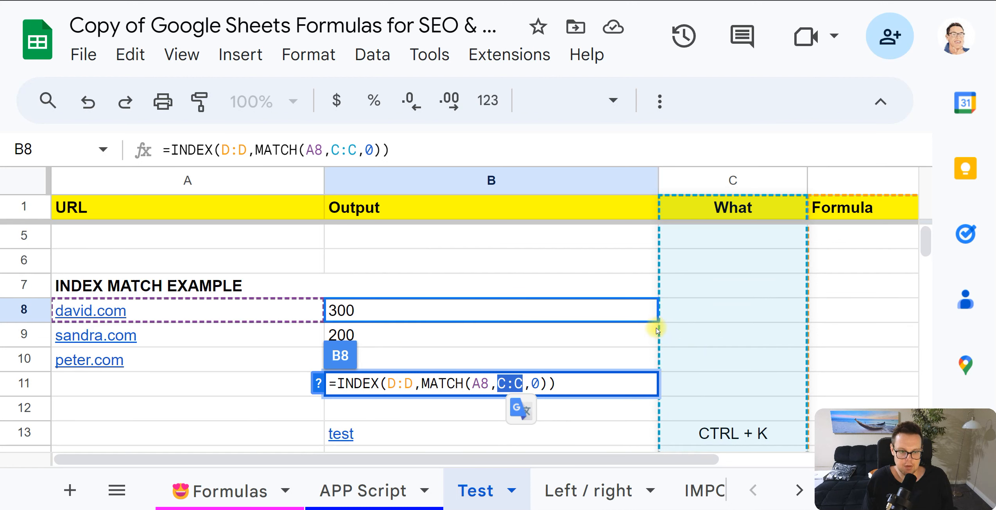
Highlight the whole INDEX MATCH formula in B8, reopen it for another look, and leave the cell unchanged
{"action": "left_click", "coordinate": [507, 381]}
{"action": "left_click_drag", "start_coordinate": [498, 381], "coordinate": [521, 384]}
{"action": "triple_click", "coordinate": [520, 383]}
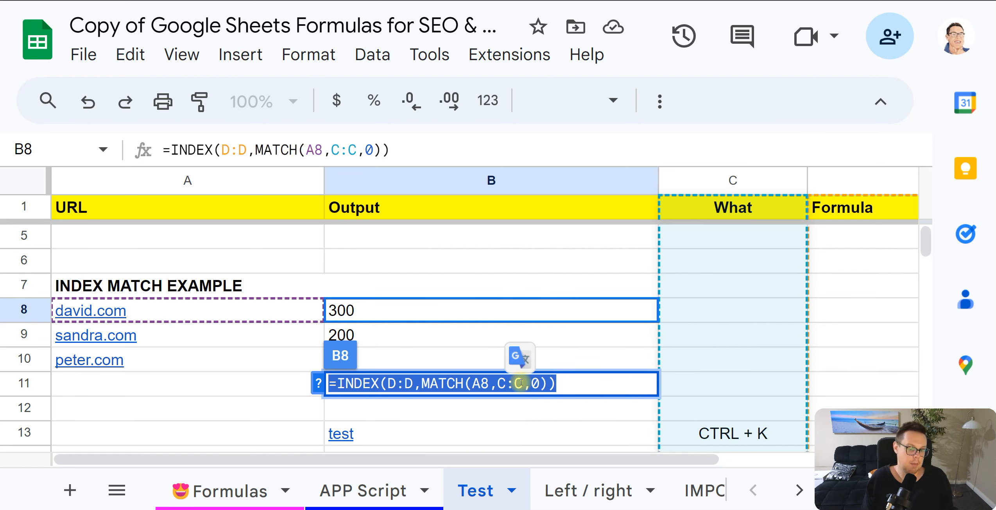
{"action": "left_click", "coordinate": [482, 291]}
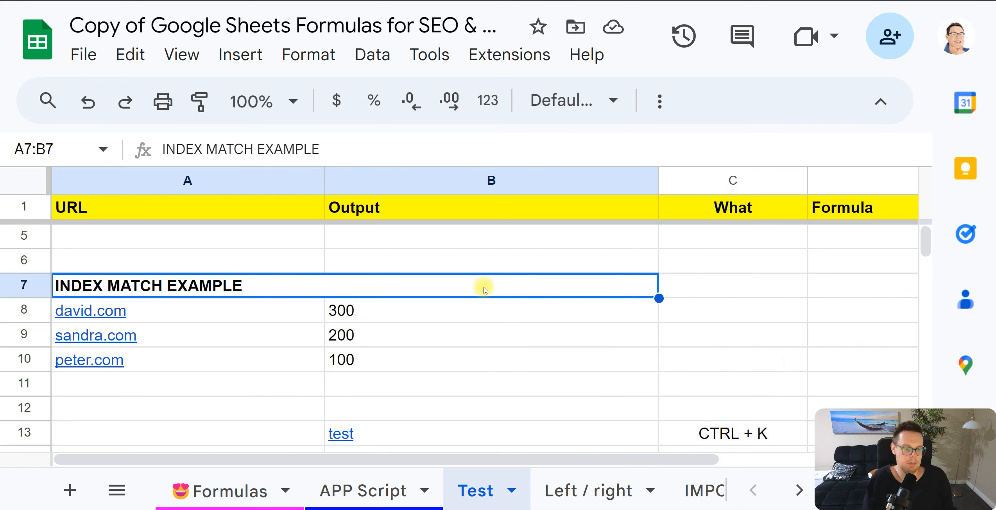
{"action": "double_click", "coordinate": [492, 315]}
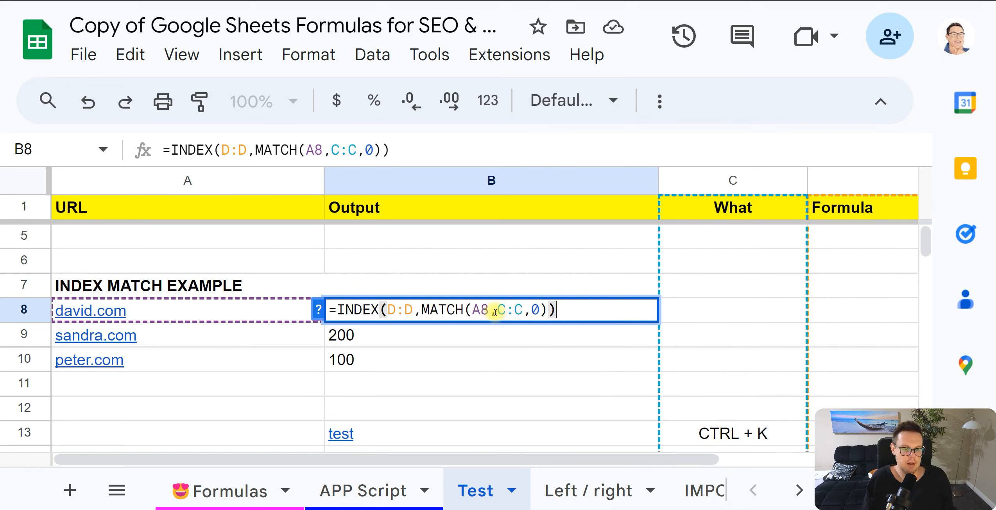
{"action": "triple_click", "coordinate": [495, 312]}
{"action": "left_click", "coordinate": [438, 270]}
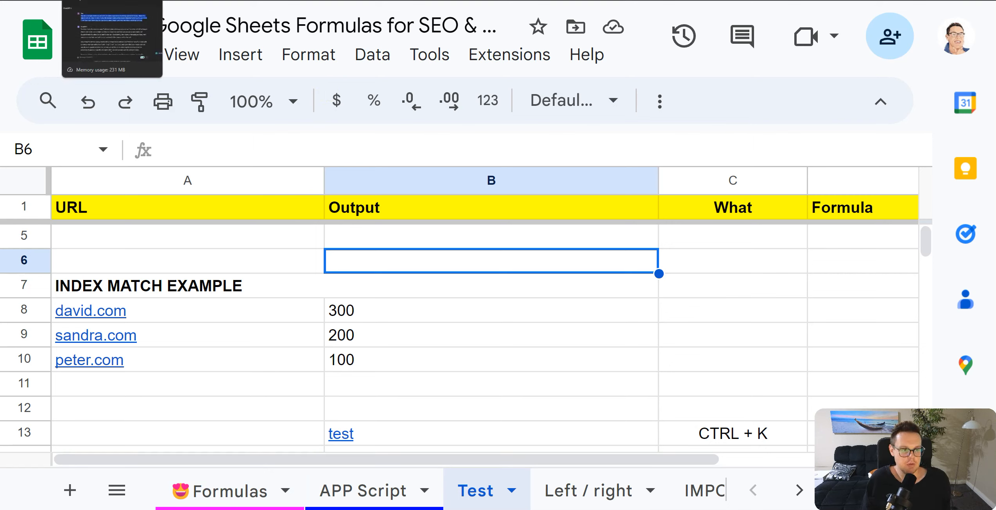
Open the Formulas sheet and review its text extraction examples with LEFT, MID and RIGHT in rows 2 to 7
{"action": "left_click", "coordinate": [240, 490]}
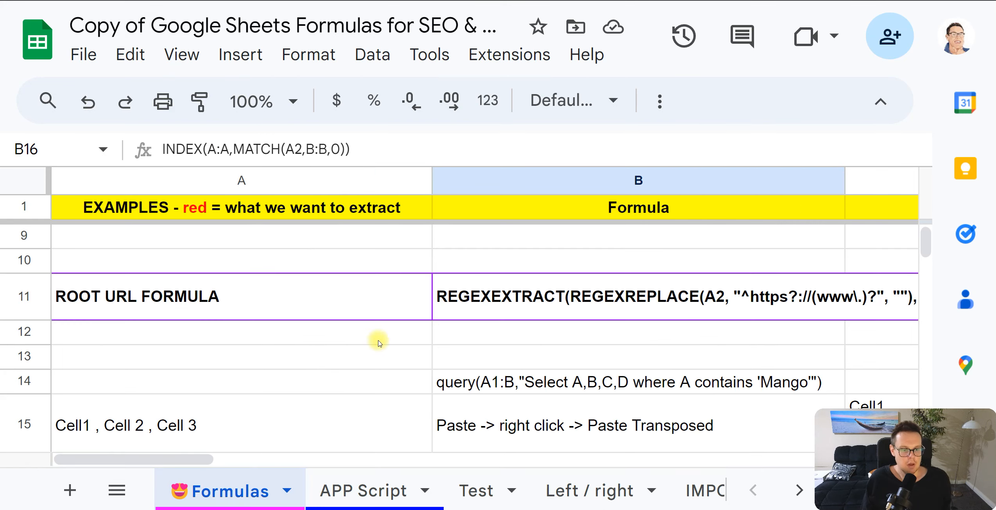
{"action": "scroll", "coordinate": [406, 266], "scroll_direction": "down", "scroll_amount": 3}
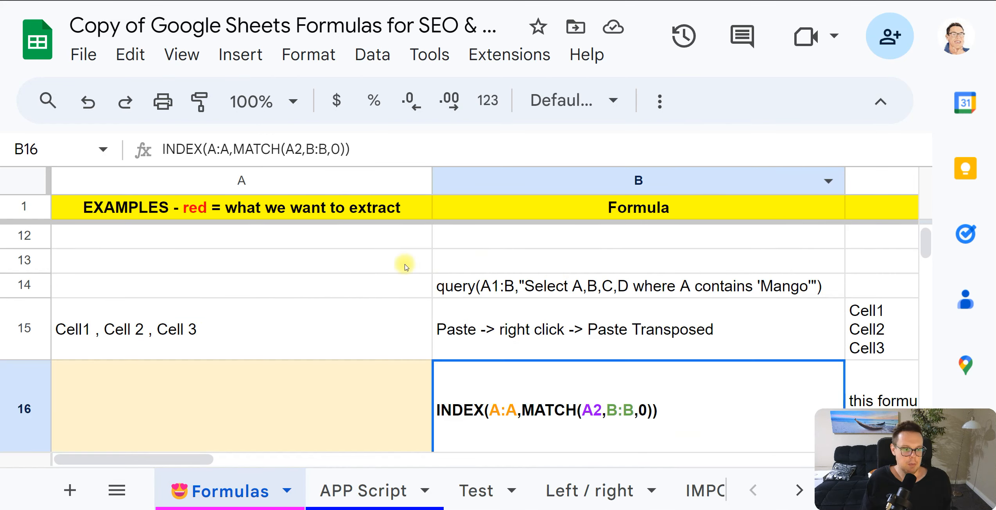
{"action": "scroll", "coordinate": [391, 267], "scroll_direction": "down", "scroll_amount": 2}
{"action": "scroll", "coordinate": [371, 266], "scroll_direction": "up", "scroll_amount": 4}
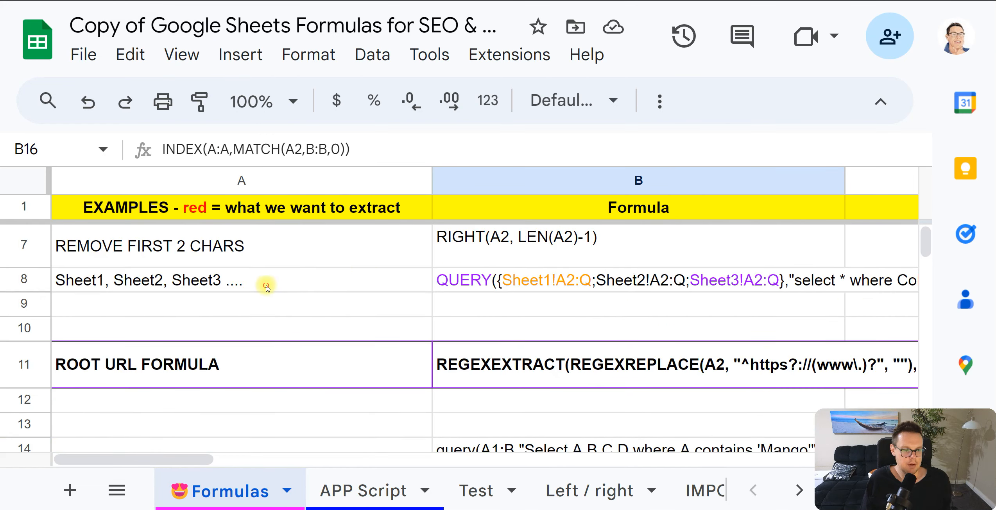
{"action": "left_click", "coordinate": [266, 288]}
{"action": "scroll", "coordinate": [264, 283], "scroll_direction": "up", "scroll_amount": 3}
{"action": "left_click", "coordinate": [376, 270]}
{"action": "left_click", "coordinate": [310, 396]}
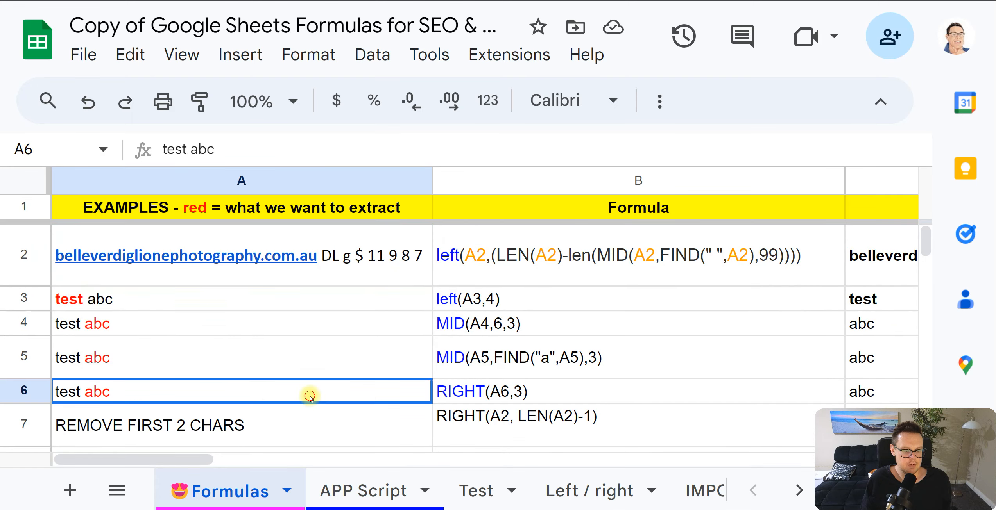
Find the FILTER DATA FROM OTHER TAB example in row 21 and highlight the whole formula in B21
{"action": "scroll", "coordinate": [310, 397], "scroll_direction": "down", "scroll_amount": 3}
{"action": "scroll", "coordinate": [319, 315], "scroll_direction": "down", "scroll_amount": 1}
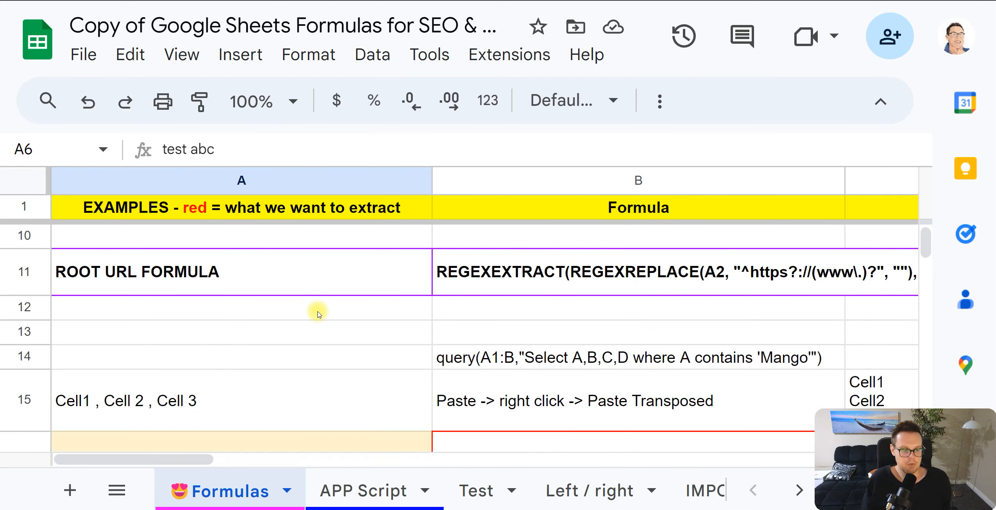
{"action": "scroll", "coordinate": [319, 315], "scroll_direction": "down", "scroll_amount": 2}
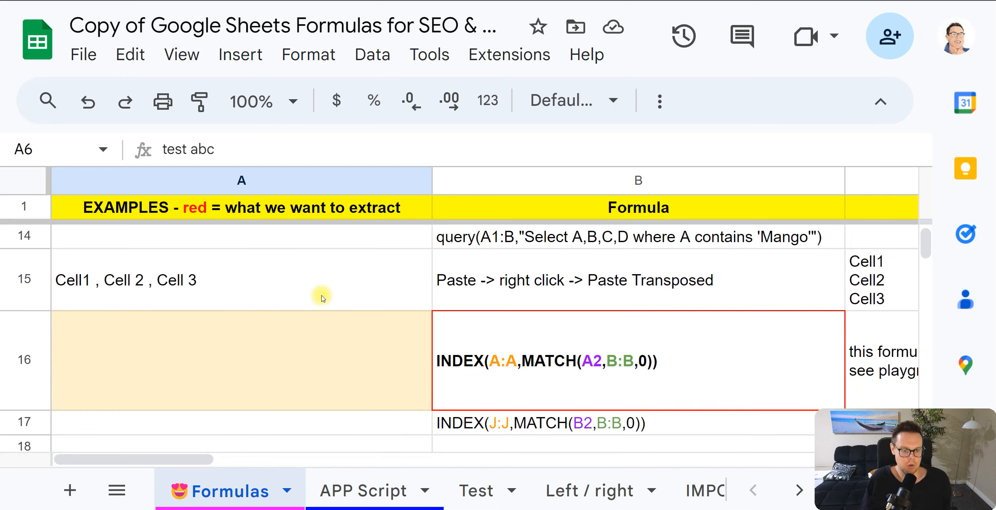
{"action": "scroll", "coordinate": [321, 298], "scroll_direction": "down", "scroll_amount": 3}
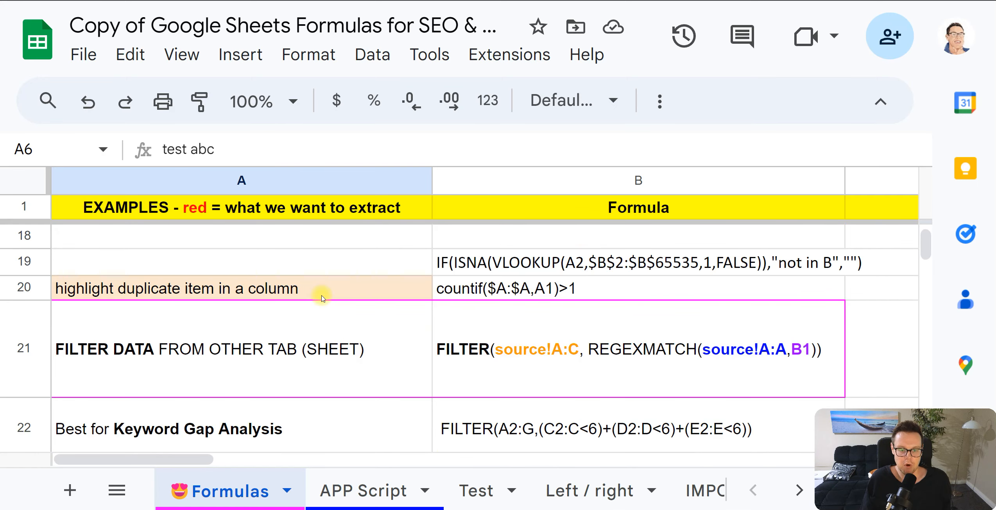
{"action": "double_click", "coordinate": [531, 342]}
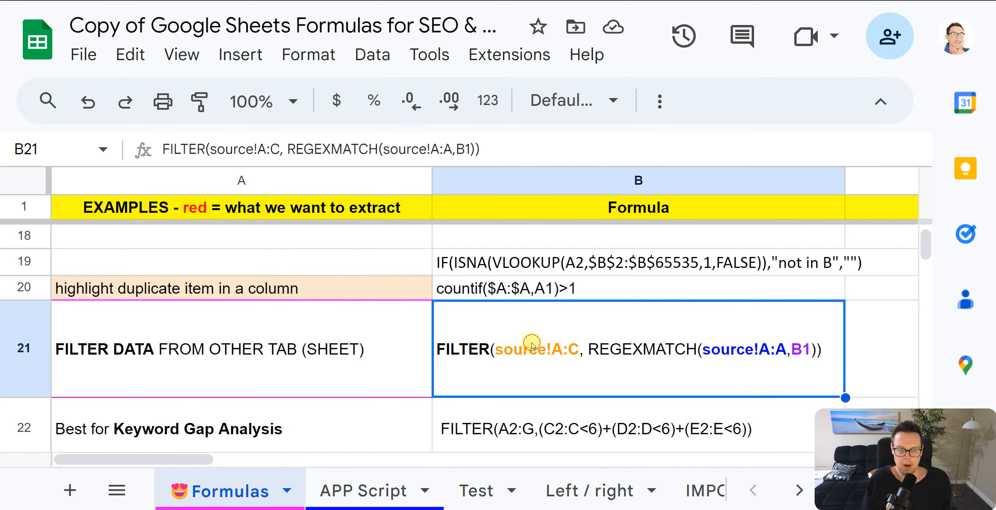
{"action": "triple_click", "coordinate": [526, 312]}
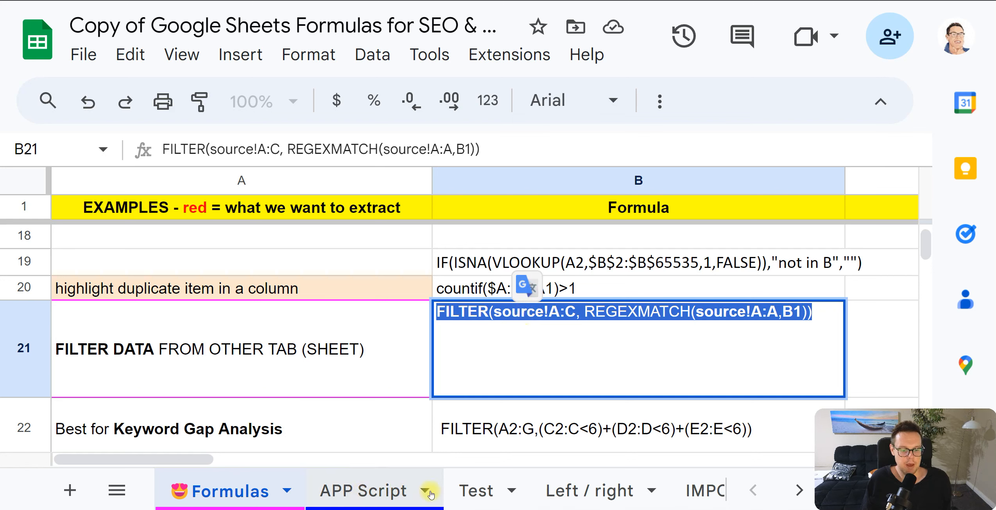
Return to the Test sheet and copy the INDEX MATCH EXAMPLE block in A7:B10
{"action": "left_click", "coordinate": [475, 491]}
{"action": "scroll", "coordinate": [463, 371], "scroll_direction": "down", "scroll_amount": 1}
{"action": "scroll", "coordinate": [427, 373], "scroll_direction": "up", "scroll_amount": 1}
{"action": "left_click", "coordinate": [402, 329]}
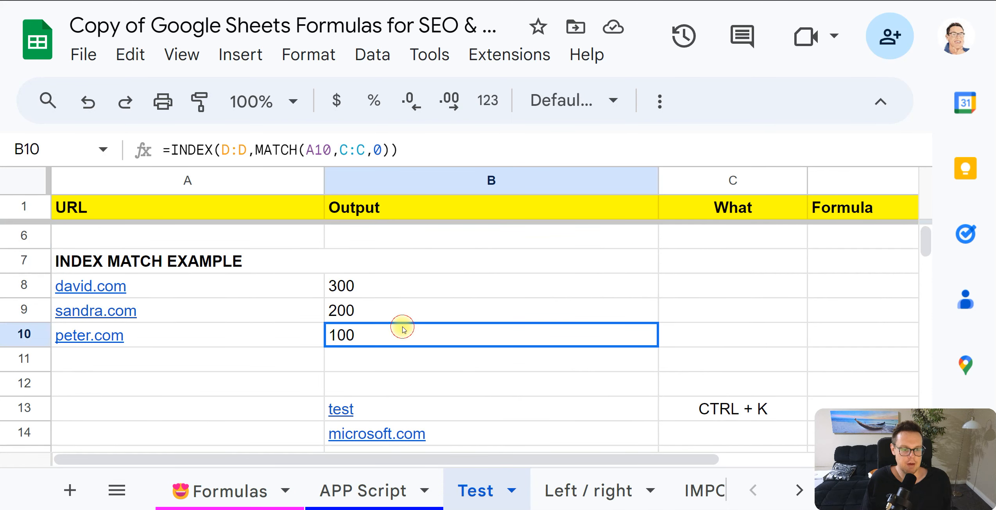
{"action": "mouse_move", "coordinate": [403, 329]}
{"action": "left_mouse_down"}
{"action": "mouse_move", "coordinate": [402, 292]}
{"action": "mouse_move", "coordinate": [403, 344]}
{"action": "left_mouse_up"}
{"action": "left_click_drag", "start_coordinate": [269, 337], "coordinate": [407, 336]}
{"action": "left_click_drag", "start_coordinate": [284, 365], "coordinate": [428, 288]}
{"action": "left_click", "coordinate": [429, 289]}
{"action": "left_click_drag", "start_coordinate": [276, 262], "coordinate": [367, 335]}
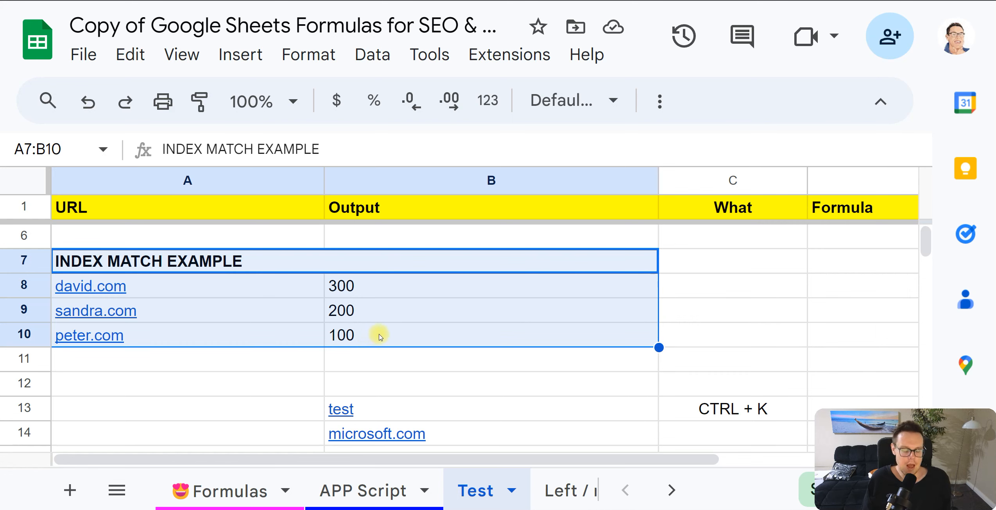
{"action": "key", "text": "ctrl+c"}
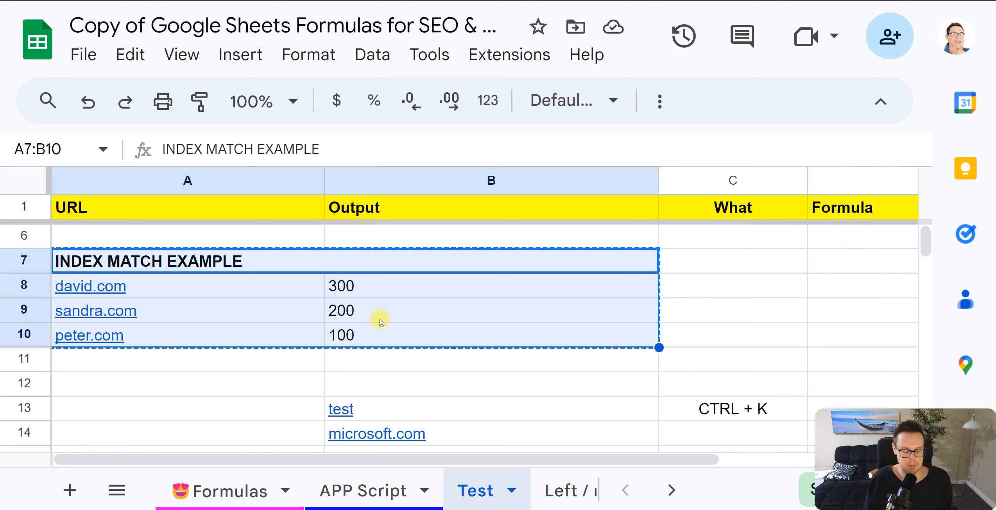
Highlight the INDEX MATCH EXAMPLE block in A7:B10 again to point out its domains and values
{"action": "left_click_drag", "start_coordinate": [344, 260], "coordinate": [398, 329]}
{"action": "left_click_drag", "start_coordinate": [278, 260], "coordinate": [337, 330]}
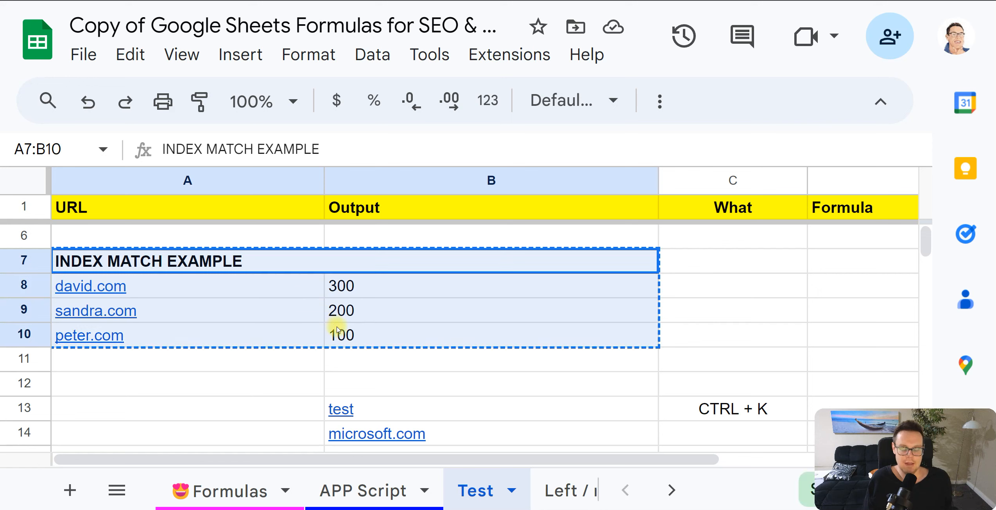
{"action": "left_click_drag", "start_coordinate": [316, 272], "coordinate": [351, 333]}
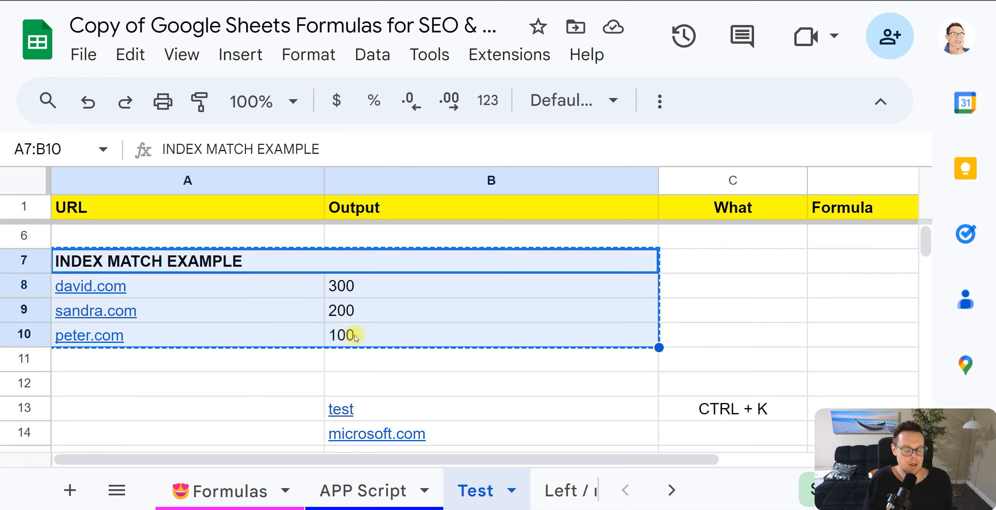
{"action": "left_click", "coordinate": [440, 311]}
{"action": "left_click_drag", "start_coordinate": [280, 261], "coordinate": [382, 328]}
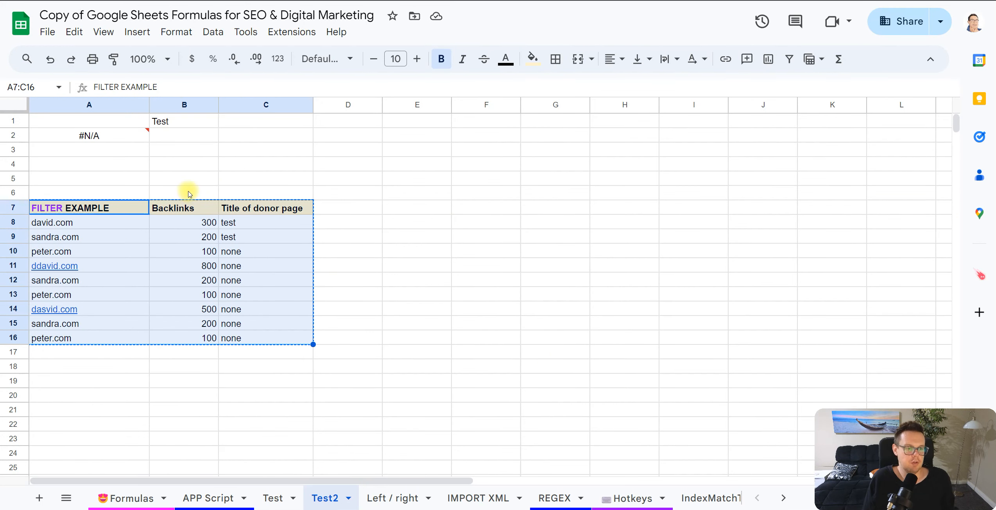
Centre-align the Backlinks and Title of donor page values in B8:C16 of the FILTER EXAMPLE table
{"action": "left_click", "coordinate": [119, 210]}
{"action": "left_click_drag", "start_coordinate": [116, 223], "coordinate": [104, 333]}
{"action": "left_click_drag", "start_coordinate": [207, 224], "coordinate": [207, 339]}
{"action": "left_click_drag", "start_coordinate": [251, 224], "coordinate": [207, 338]}
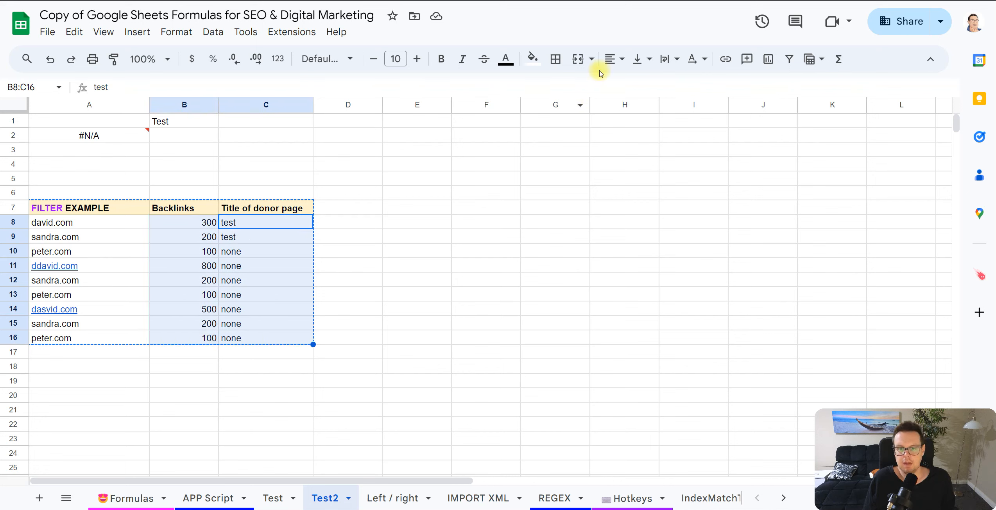
{"action": "left_click", "coordinate": [612, 59]}
{"action": "left_click", "coordinate": [631, 83]}
{"action": "left_click", "coordinate": [262, 198]}
{"action": "left_click", "coordinate": [267, 219]}
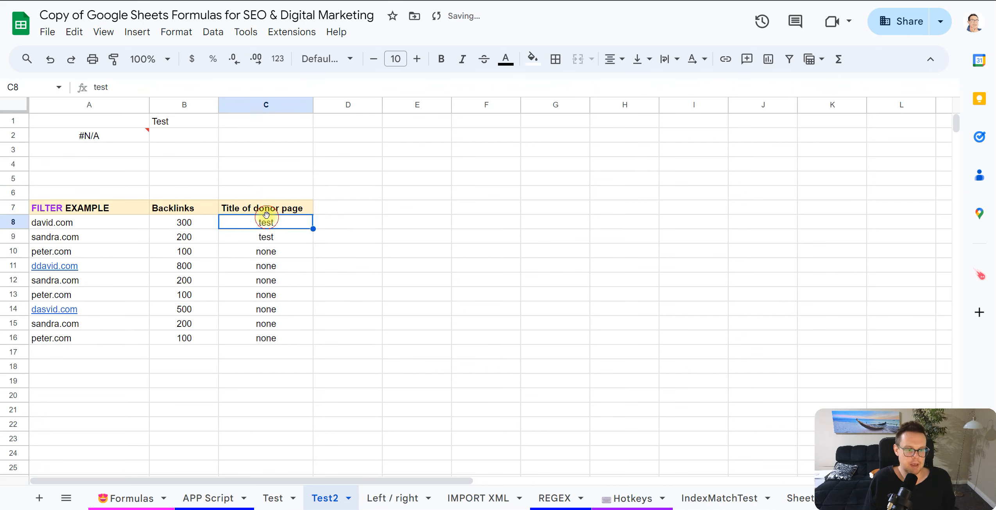
{"action": "left_click", "coordinate": [267, 207]}
{"action": "double_click", "coordinate": [267, 206]}
{"action": "key", "text": "Escape"}
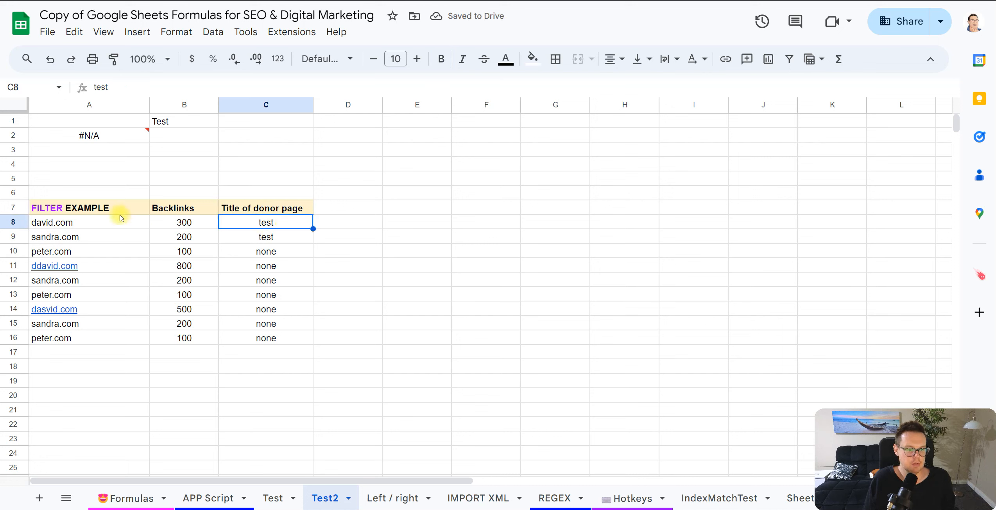
Copy the FILTER EXAMPLE table in A7:C16 and highlight the "test" titles in C8:C9
{"action": "left_click_drag", "start_coordinate": [120, 211], "coordinate": [267, 333]}
{"action": "key", "text": "ctrl+c"}
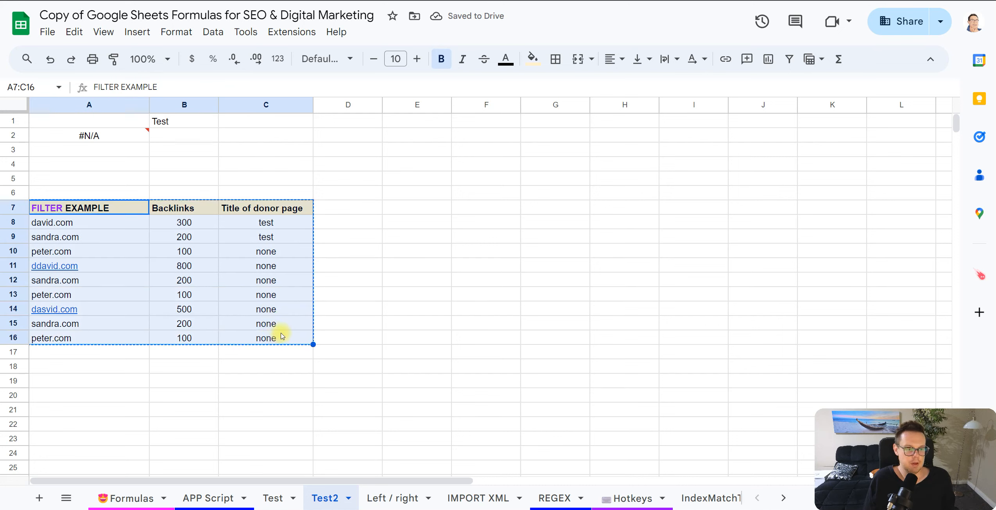
{"action": "left_click_drag", "start_coordinate": [267, 223], "coordinate": [266, 339]}
{"action": "left_click_drag", "start_coordinate": [278, 222], "coordinate": [281, 245]}
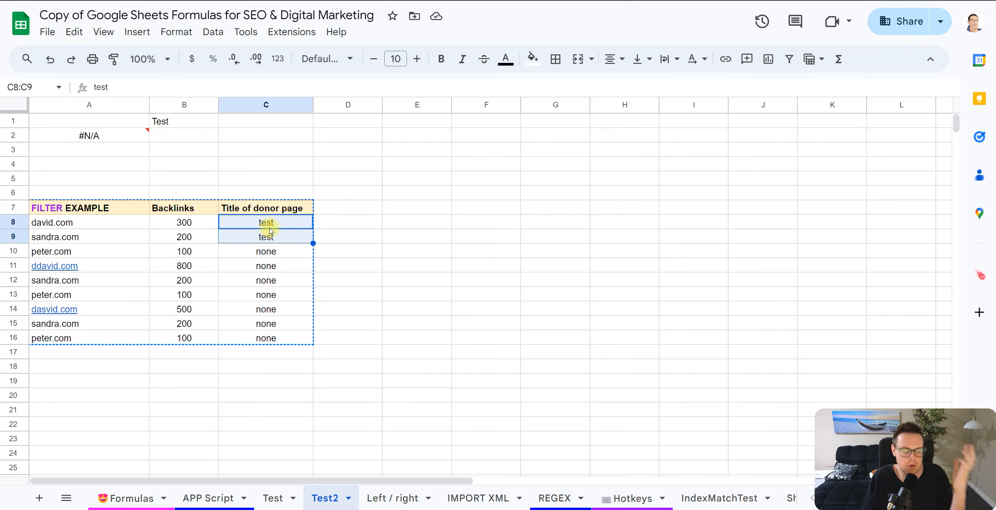
Switch to ChatGPT, review the prompt requesting a filter function for backlinks with page title test in A8 to C16, and submit it
{"action": "key", "text": "ctrl+Tab"}
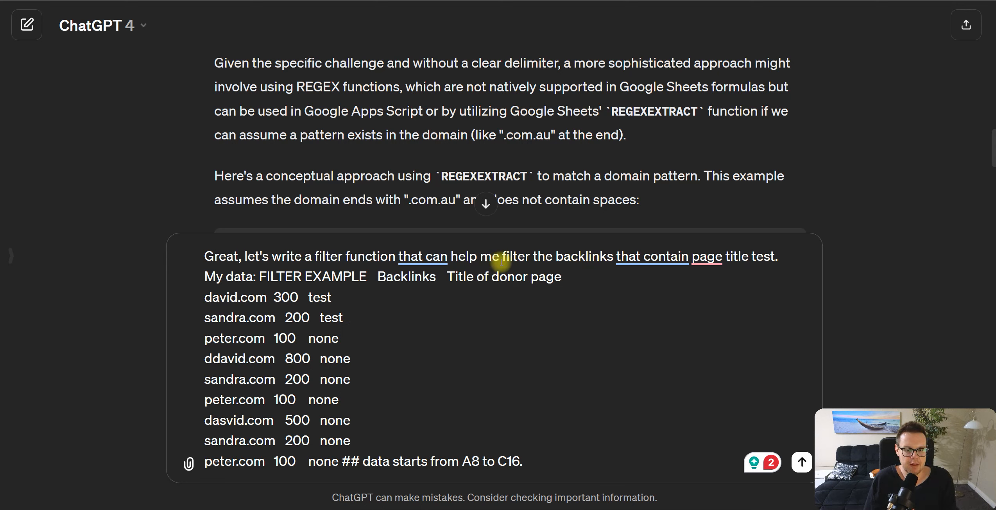
{"action": "mouse_move", "coordinate": [717, 250]}
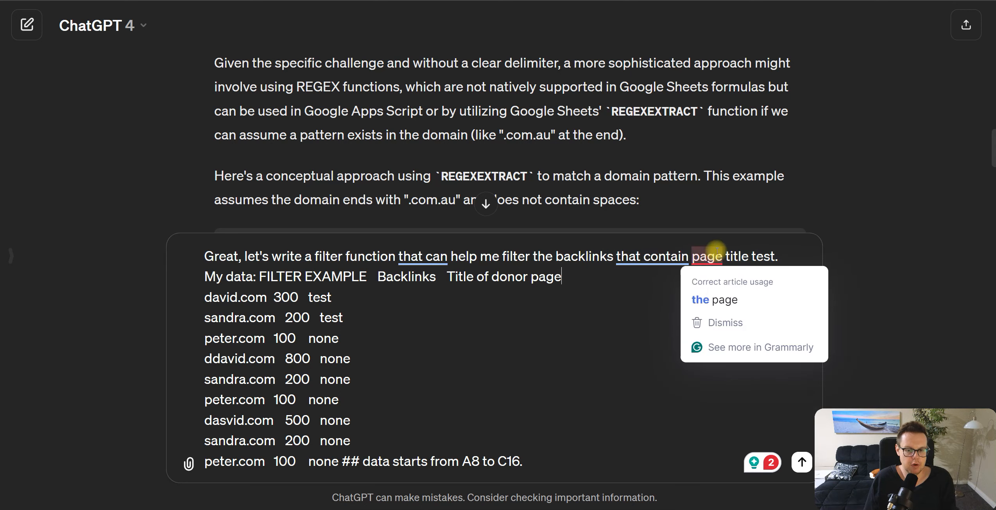
{"action": "double_click", "coordinate": [763, 256]}
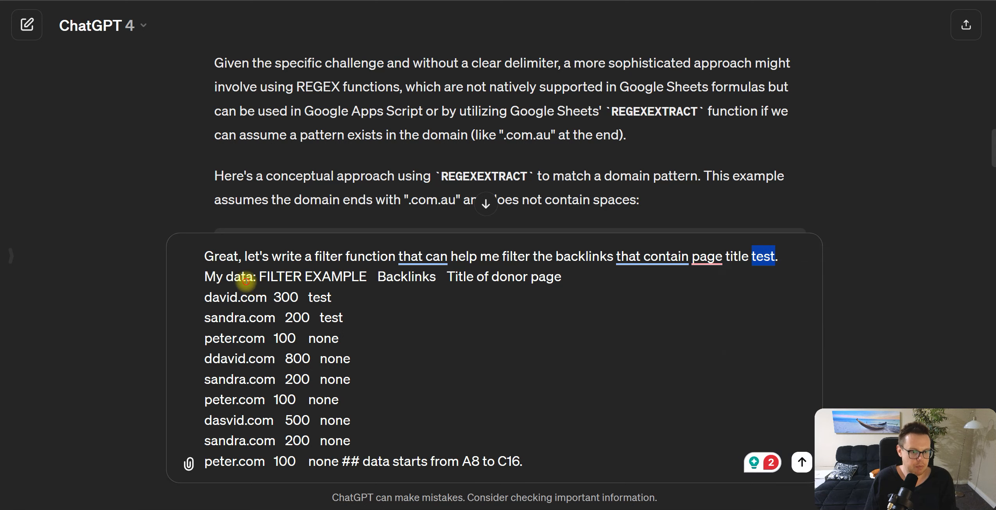
{"action": "left_click_drag", "start_coordinate": [259, 278], "coordinate": [418, 434]}
{"action": "left_click_drag", "start_coordinate": [419, 433], "coordinate": [524, 462]}
{"action": "left_click", "coordinate": [537, 462]}
{"action": "left_click", "coordinate": [559, 462]}
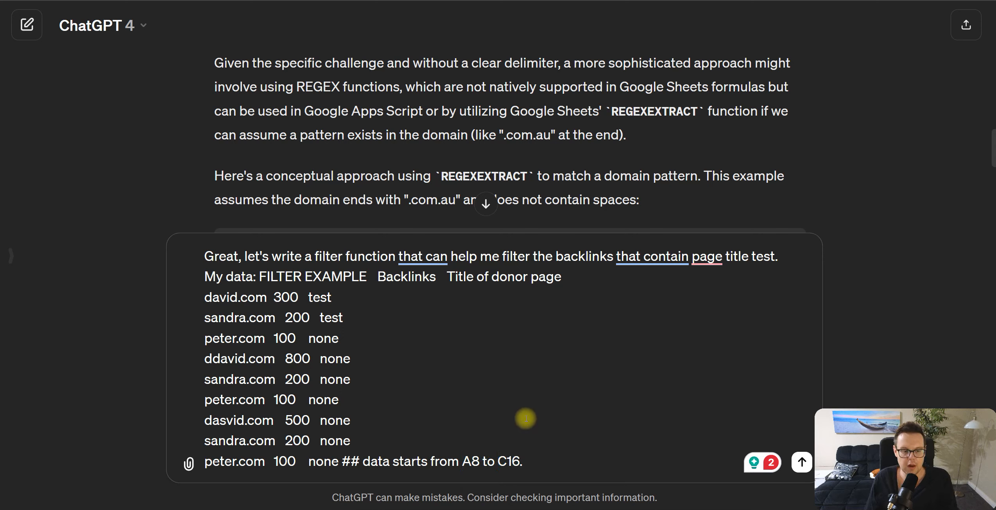
{"action": "key", "text": "Return"}
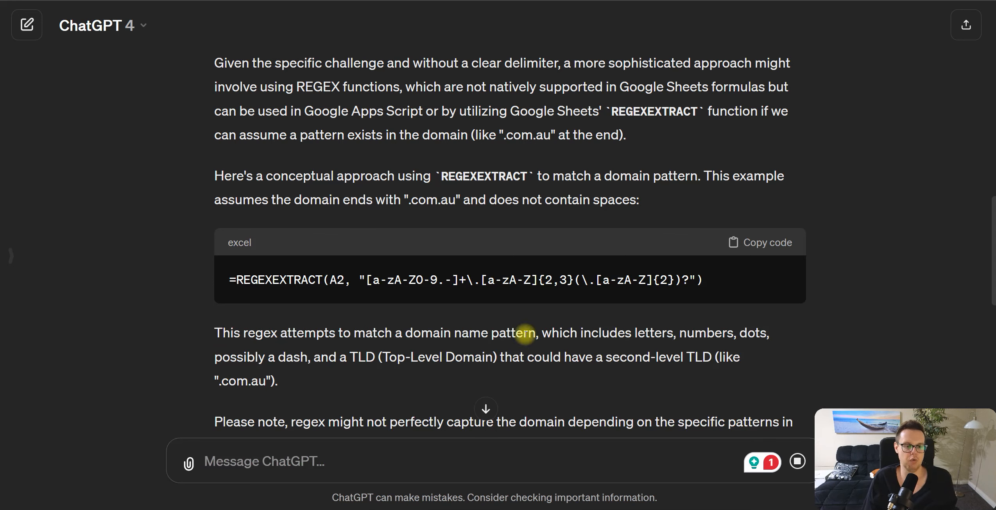
Review the conversation's opening prompt, highlighting the Google Sheets expert role and the "think step by step take a deep breath" instruction
{"action": "scroll", "coordinate": [564, 238], "scroll_direction": "up", "scroll_amount": 15}
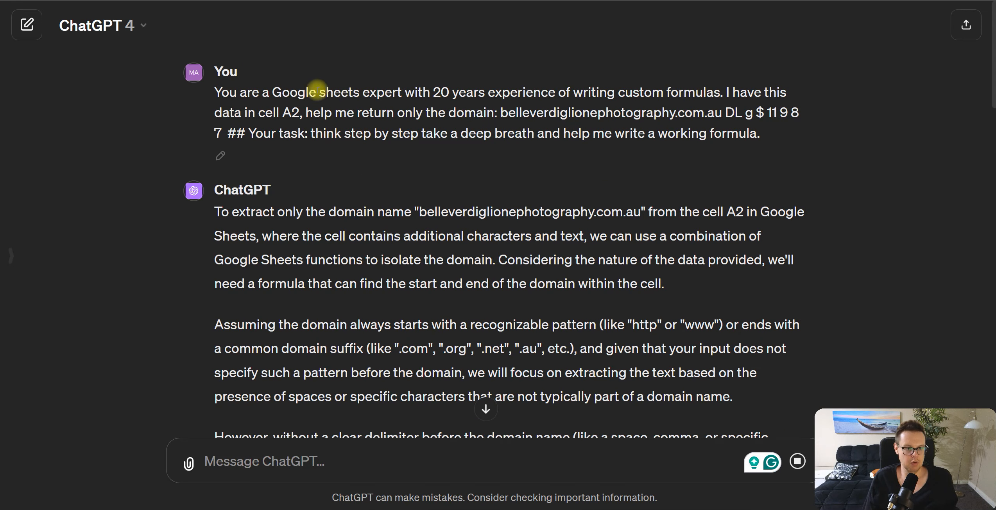
{"action": "left_click_drag", "start_coordinate": [215, 90], "coordinate": [625, 133]}
{"action": "left_click", "coordinate": [570, 113]}
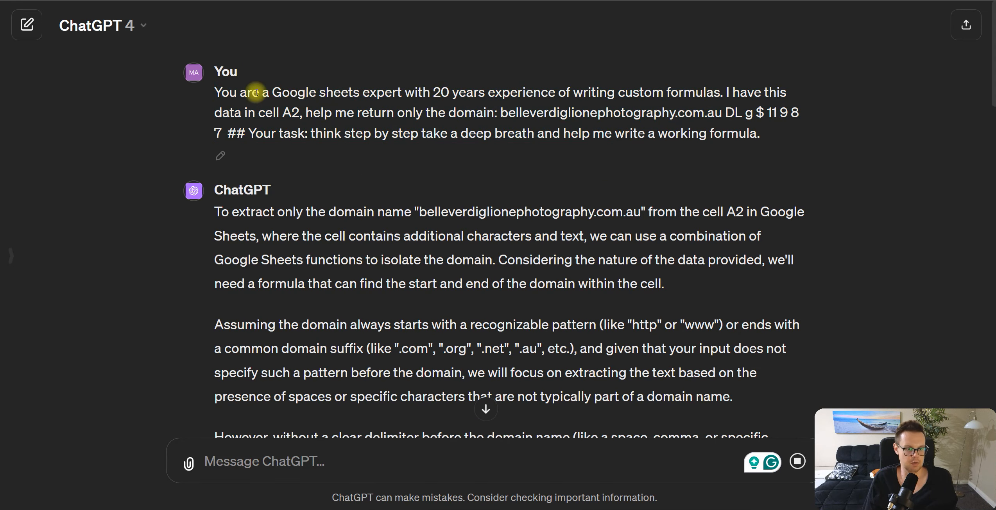
{"action": "left_click_drag", "start_coordinate": [215, 92], "coordinate": [459, 92]}
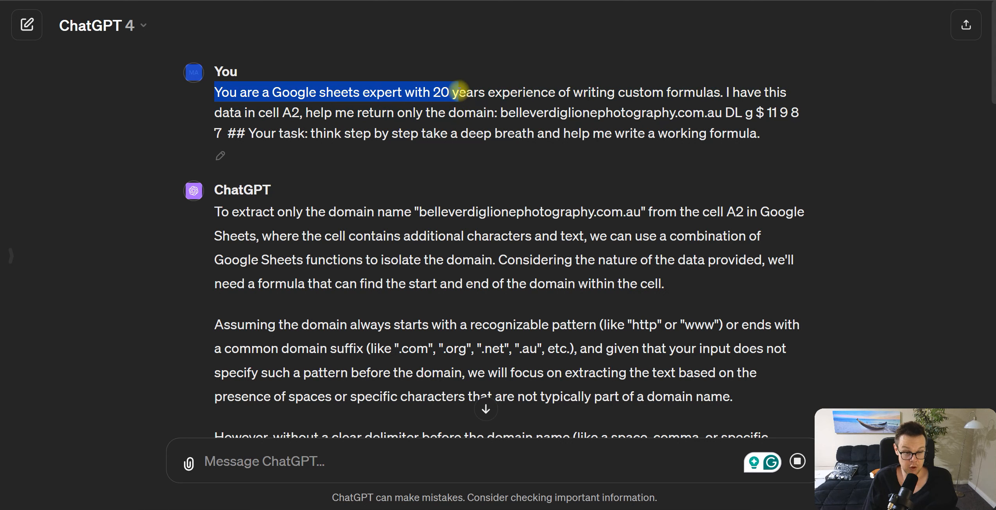
{"action": "left_click", "coordinate": [459, 92]}
{"action": "left_click_drag", "start_coordinate": [316, 133], "coordinate": [544, 133]}
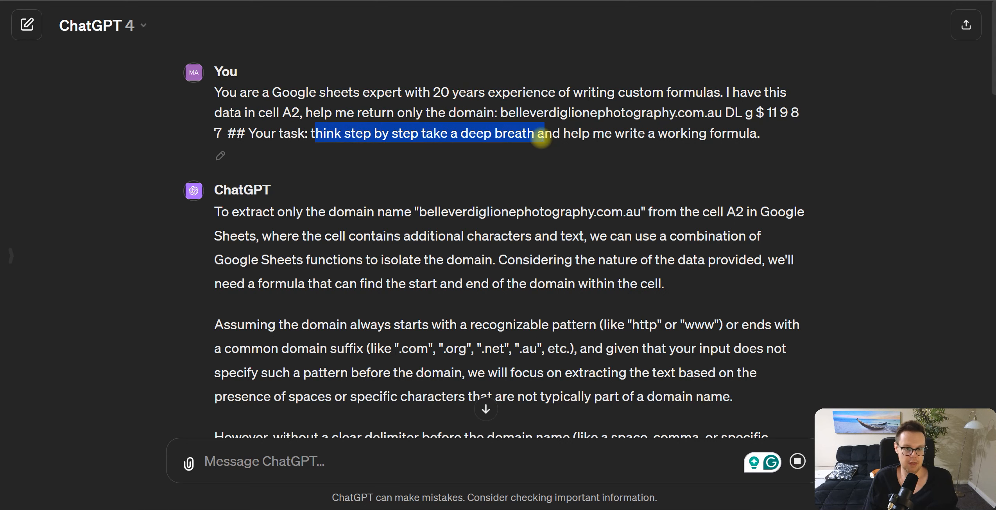
Copy the FILTER formula for A9:C16 from ChatGPT's latest answer
{"action": "scroll", "coordinate": [549, 228], "scroll_direction": "down", "scroll_amount": 15}
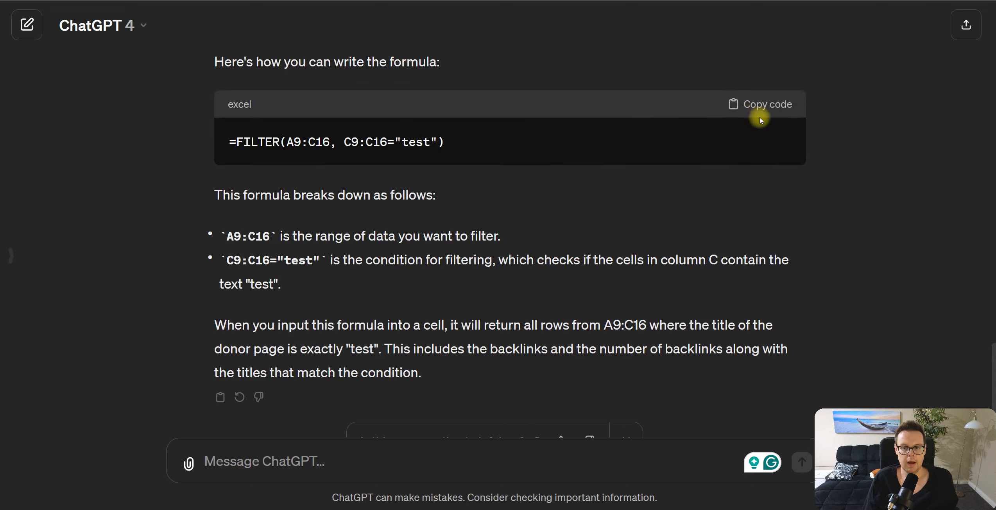
{"action": "scroll", "coordinate": [764, 70], "scroll_direction": "up", "scroll_amount": 1}
{"action": "left_click", "coordinate": [764, 89]}
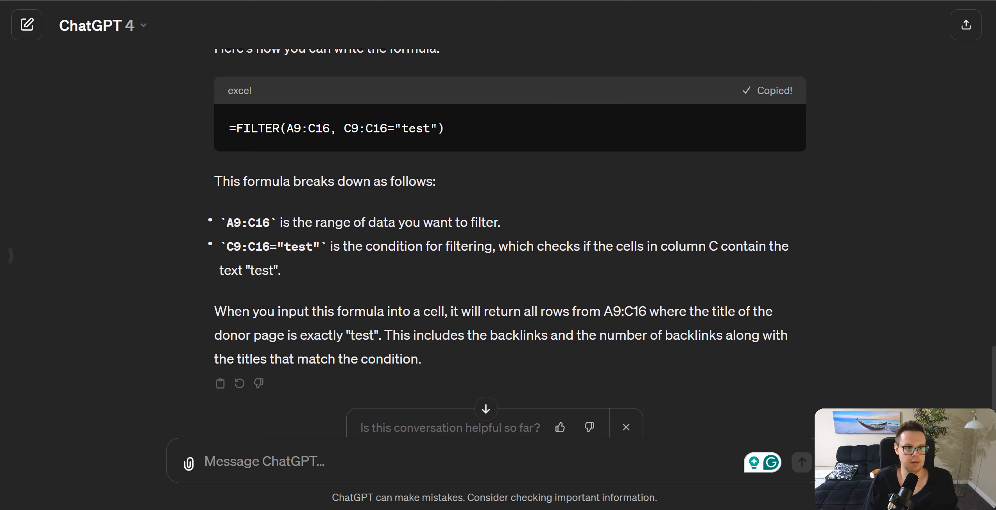
Switch to Google Sheets and replace the formula in A2 of Test2 with =FILTER(A9:C16, C9:C16="test")
{"action": "key", "text": "alt+Tab"}
{"action": "left_click", "coordinate": [126, 135]}
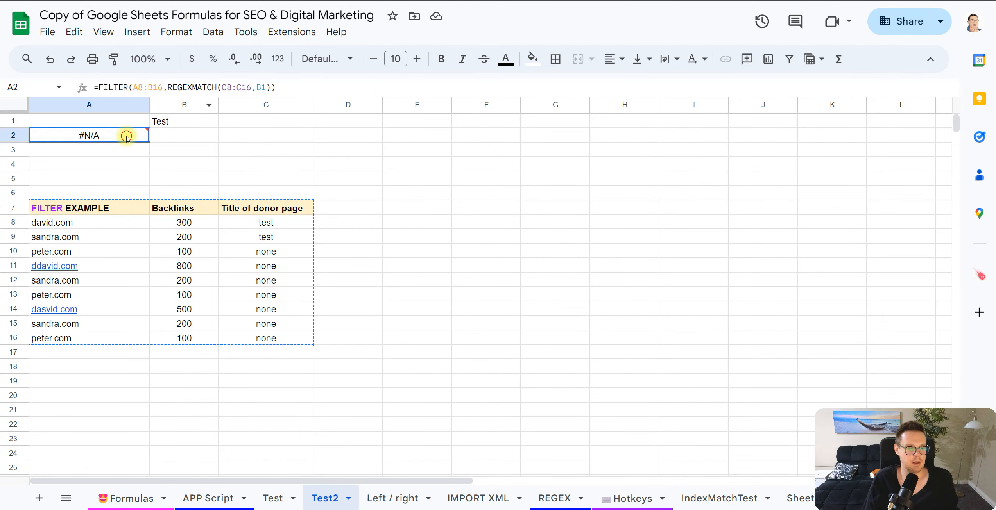
{"action": "double_click", "coordinate": [126, 135]}
{"action": "key", "text": "ctrl+a"}
{"action": "key", "text": "ctrl+v"}
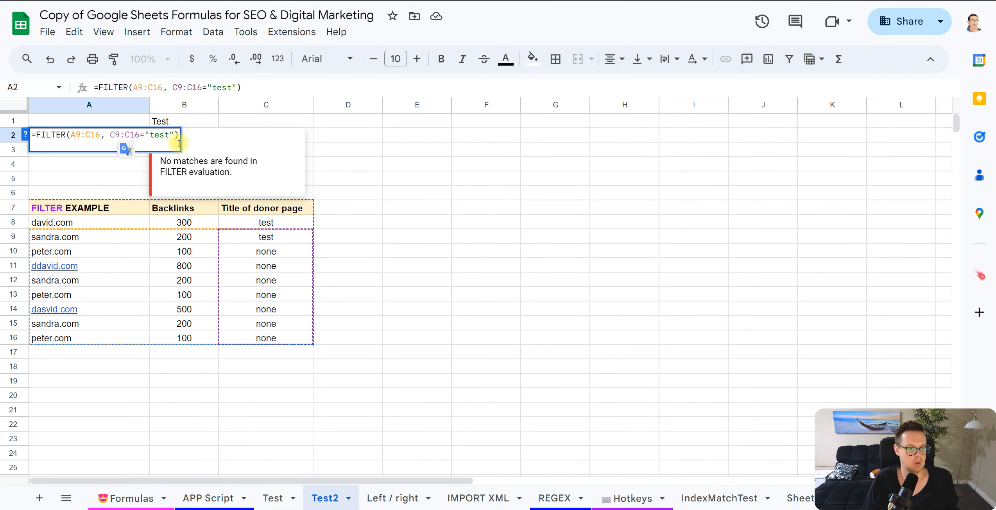
{"action": "key", "text": "Return"}
Compare the filter output in row 2 with the "test" titles in C8:C9, and bold the source row A9:C9
{"action": "left_click", "coordinate": [226, 125]}
{"action": "left_click", "coordinate": [215, 139]}
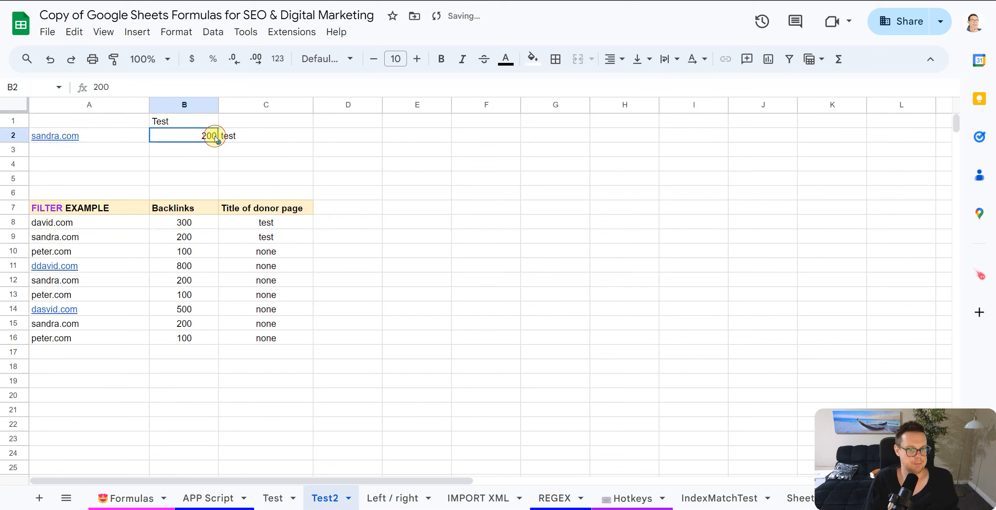
{"action": "left_click", "coordinate": [256, 133]}
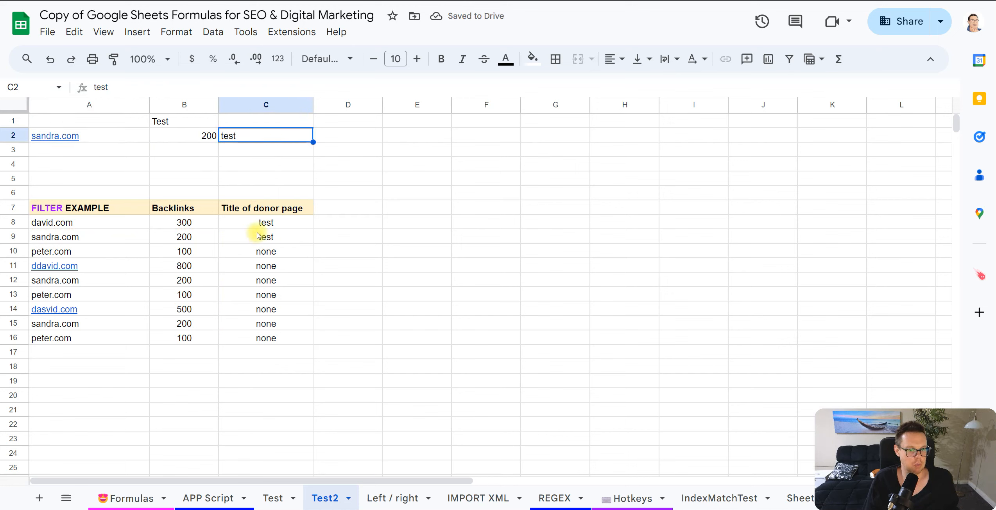
{"action": "left_click_drag", "start_coordinate": [260, 227], "coordinate": [270, 242]}
{"action": "left_click", "coordinate": [270, 239]}
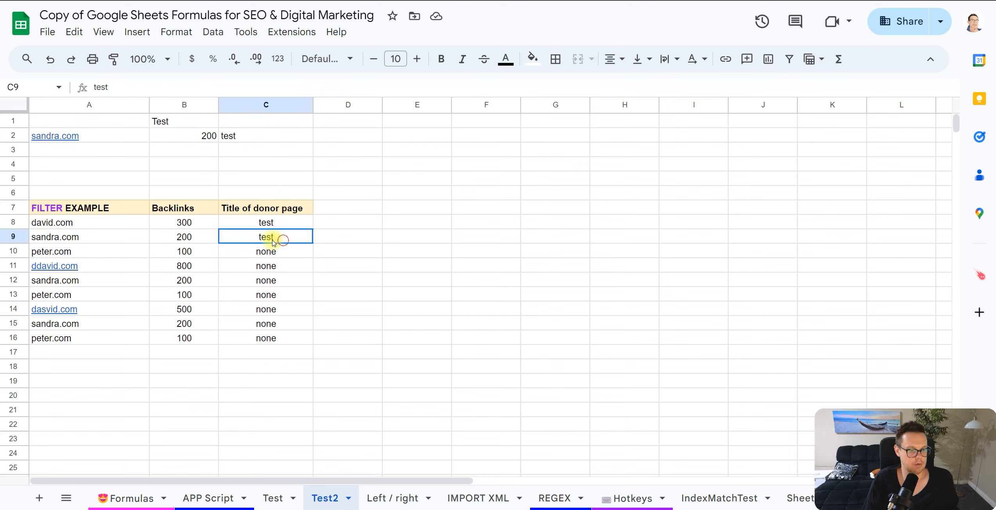
{"action": "left_click_drag", "start_coordinate": [69, 237], "coordinate": [268, 236]}
{"action": "key", "text": "ctrl+b"}
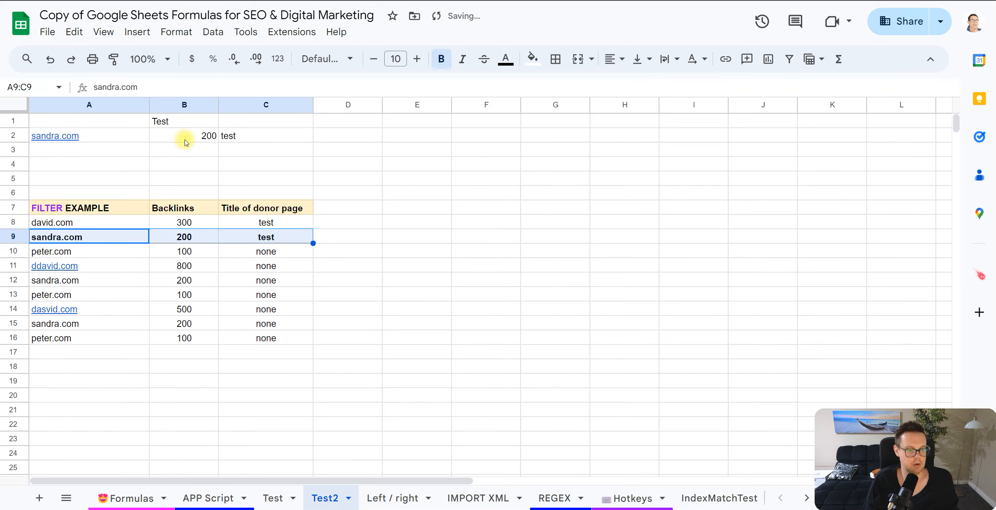
Check the ranges in A2's FILTER formula and copy the "test" title from C9 over C8
{"action": "double_click", "coordinate": [105, 136]}
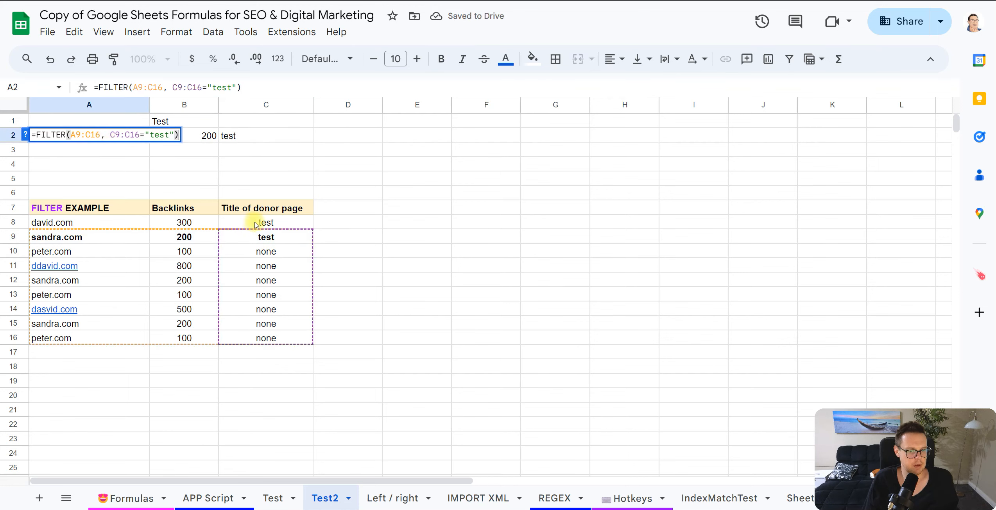
{"action": "left_click", "coordinate": [280, 237]}
{"action": "key", "text": "ctrl+c"}
{"action": "left_click", "coordinate": [273, 223]}
{"action": "key", "text": "ctrl+v"}
{"action": "left_click", "coordinate": [388, 243]}
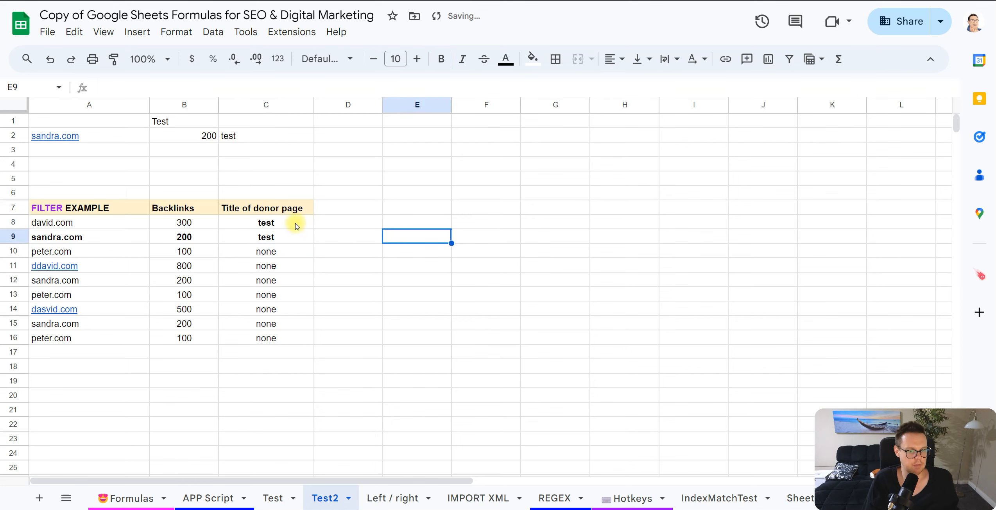
Compare the titles in C8 and C9 and examine the starting cell of the data range in A2's FILTER formula
{"action": "left_click", "coordinate": [292, 222]}
{"action": "left_click", "coordinate": [293, 237]}
{"action": "double_click", "coordinate": [292, 223]}
{"action": "left_click", "coordinate": [359, 253]}
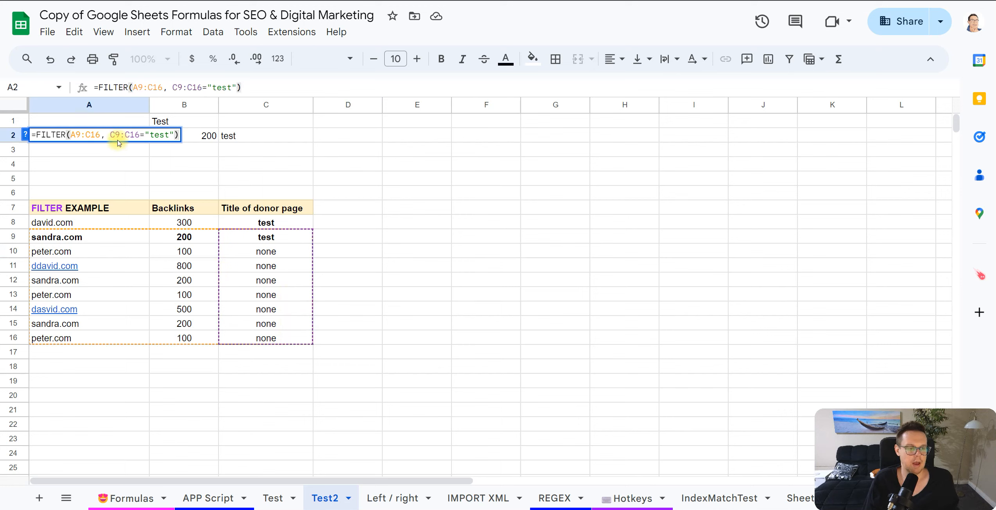
{"action": "double_click", "coordinate": [73, 134]}
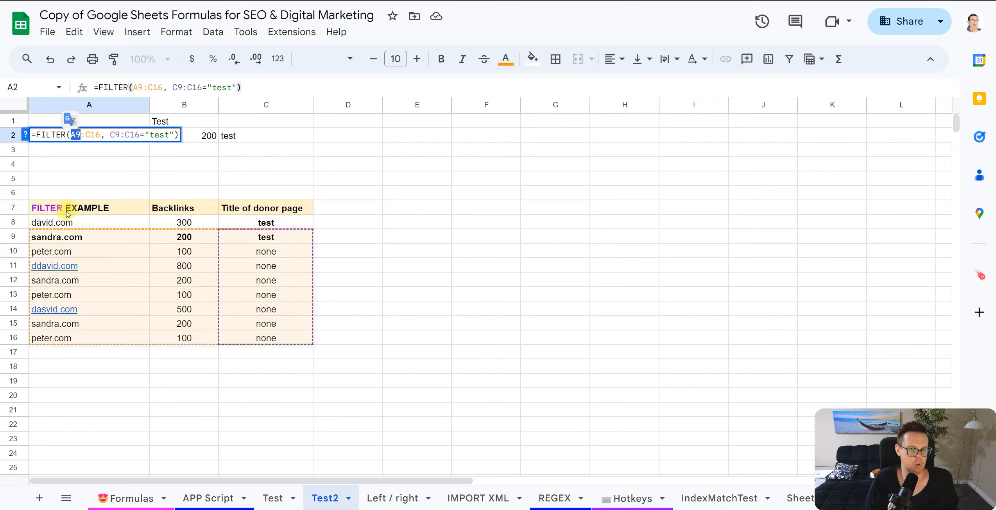
{"action": "left_click", "coordinate": [70, 211]}
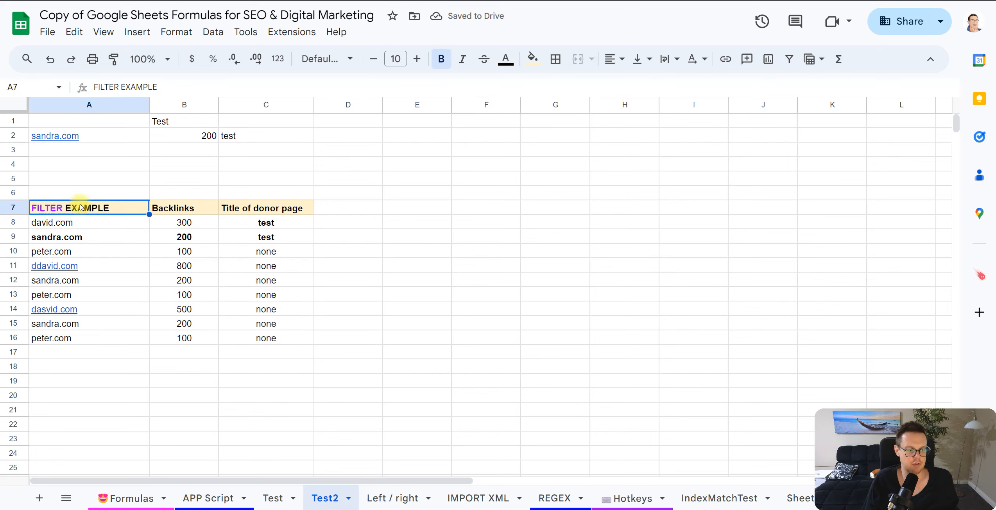
Examine the header in row 7 and the david.com entry in row 8 to determine where the filter data starts
{"action": "double_click", "coordinate": [78, 221]}
{"action": "left_click", "coordinate": [80, 212]}
{"action": "left_click_drag", "start_coordinate": [81, 221], "coordinate": [184, 223]}
{"action": "left_click", "coordinate": [123, 222]}
{"action": "left_click", "coordinate": [2, 222]}
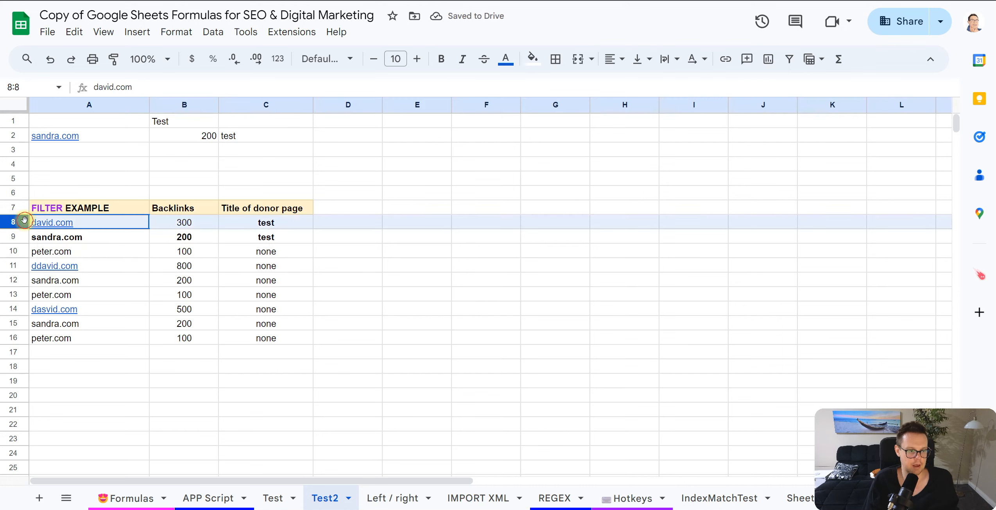
{"action": "left_click", "coordinate": [111, 210]}
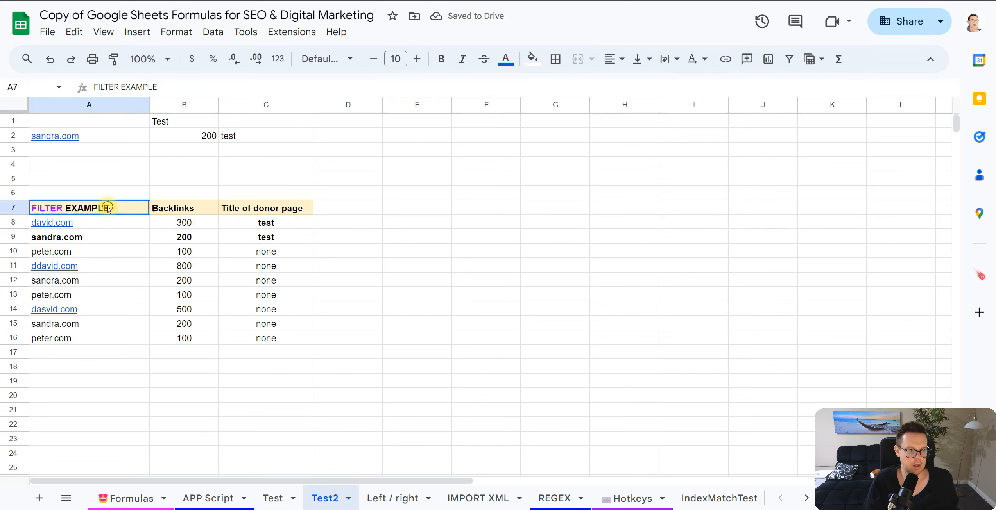
{"action": "left_click", "coordinate": [112, 241]}
{"action": "left_click", "coordinate": [127, 223]}
Correct the formula in A2 to =FILTER(A8:C16, C8:C16="test") and check its output
{"action": "left_click", "coordinate": [91, 141]}
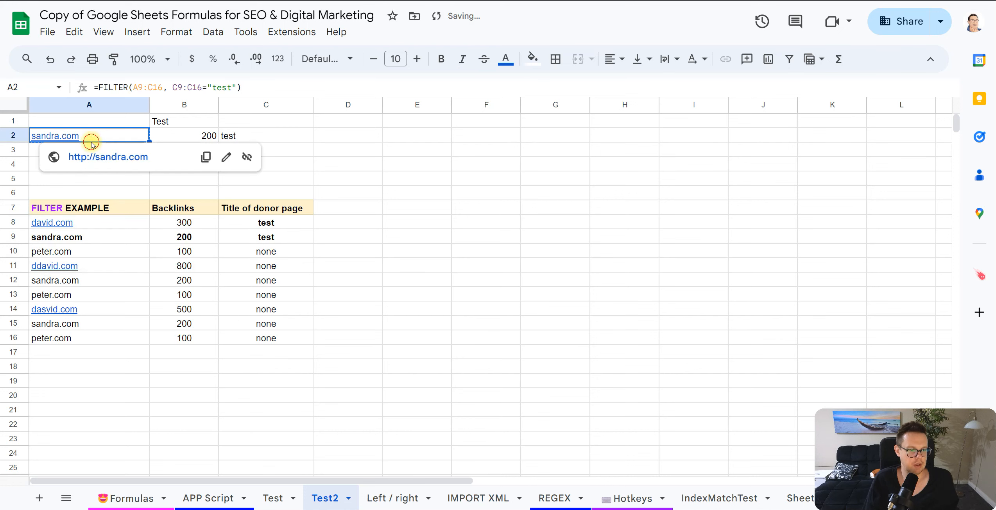
{"action": "double_click", "coordinate": [93, 138]}
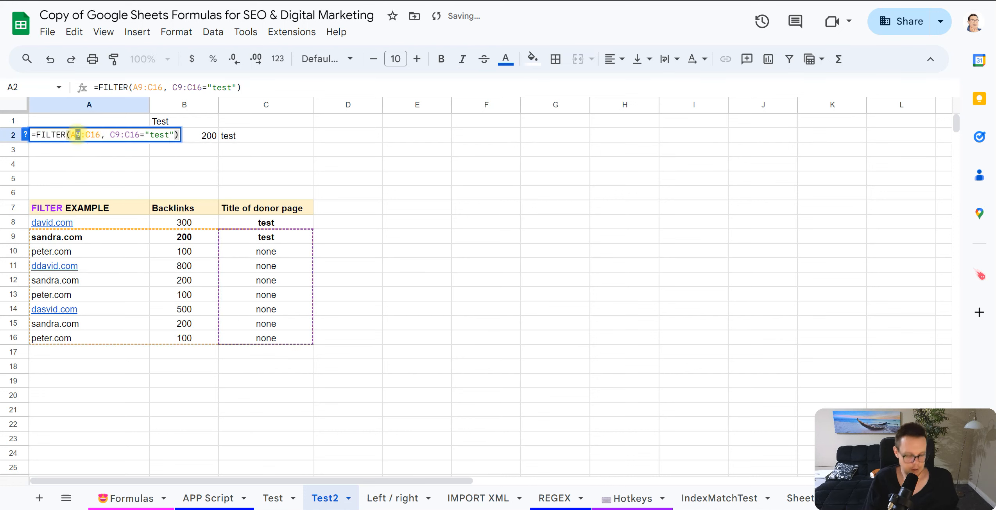
{"action": "left_click", "coordinate": [78, 135]}
{"action": "key", "text": "BackSpace"}
{"action": "type", "text": "8"}
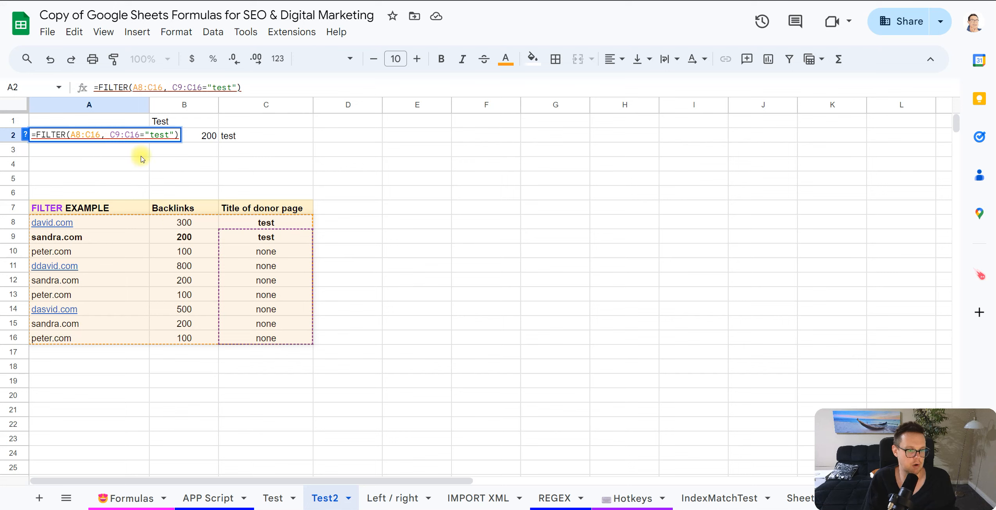
{"action": "left_click_drag", "start_coordinate": [114, 135], "coordinate": [118, 135]}
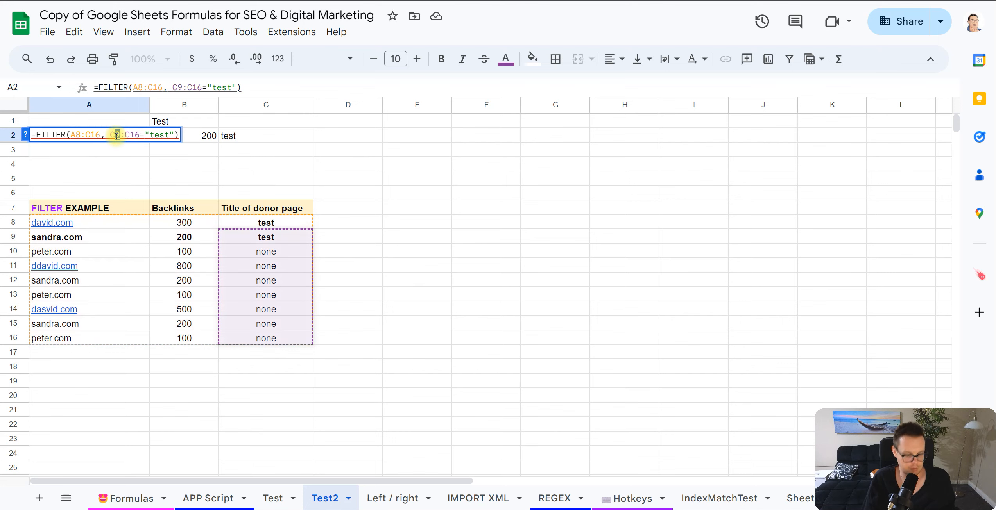
{"action": "type", "text": "8"}
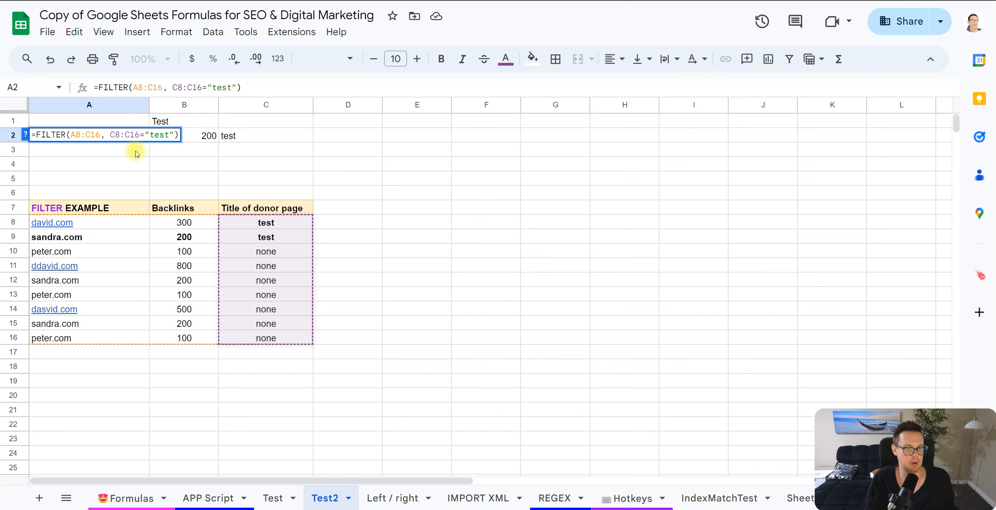
{"action": "key", "text": "Return"}
{"action": "left_click", "coordinate": [243, 155]}
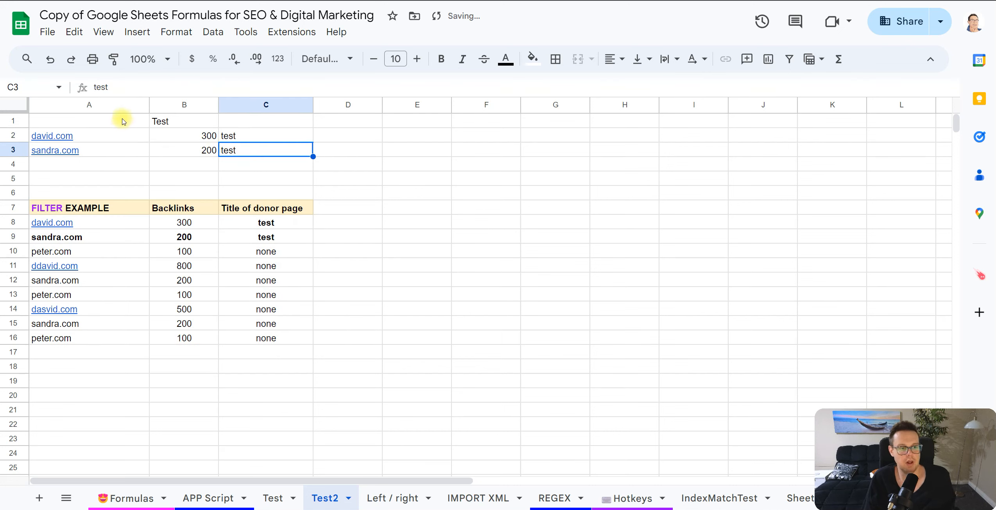
Insert an empty row above the filter results in row 2
{"action": "left_click", "coordinate": [12, 135]}
{"action": "right_click", "coordinate": [12, 135]}
{"action": "left_click", "coordinate": [81, 244]}
{"action": "left_click", "coordinate": [373, 263]}
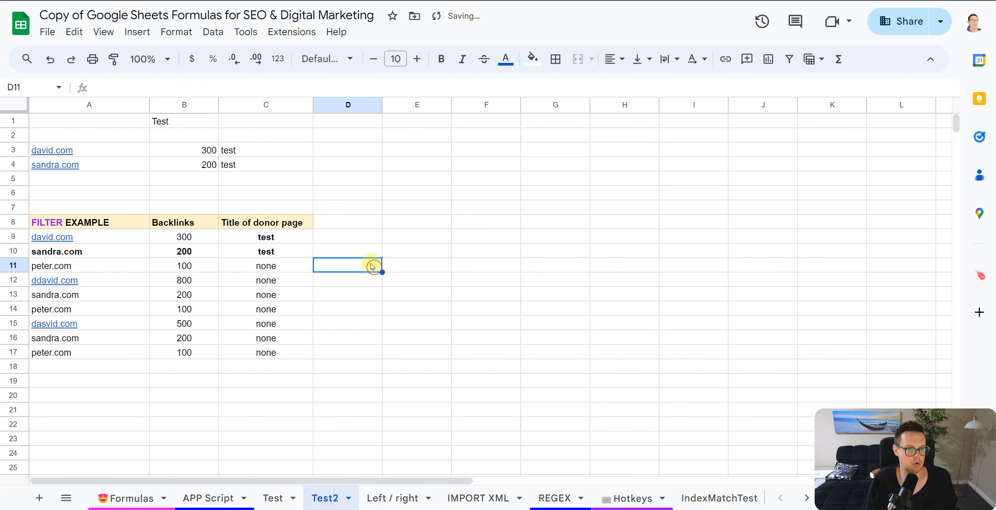
Enter the headers Domain, Backlinks and Title of page in A2:C2 above the filter results
{"action": "left_click", "coordinate": [113, 125]}
{"action": "double_click", "coordinate": [117, 140]}
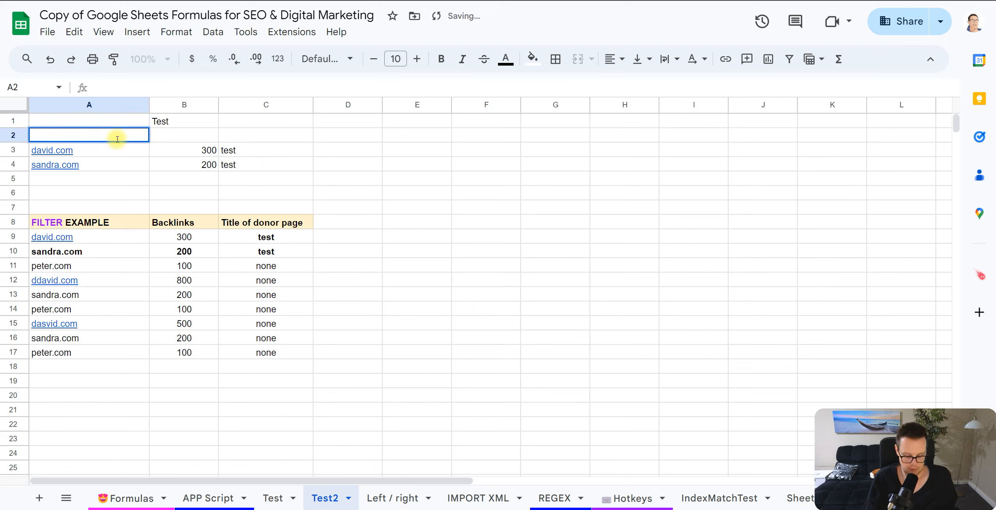
{"action": "type", "text": "Domain"}
{"action": "key", "text": "Tab"}
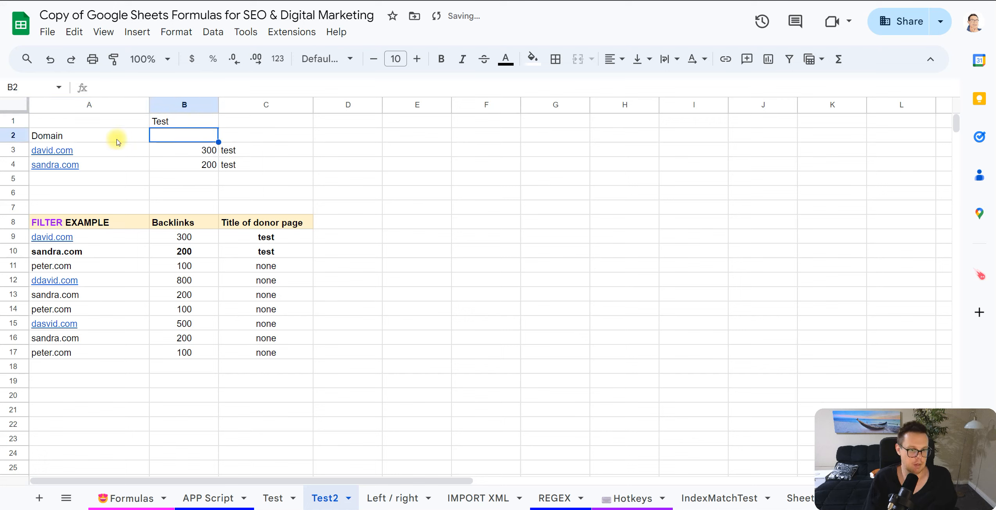
{"action": "type", "text": "Backlinks"}
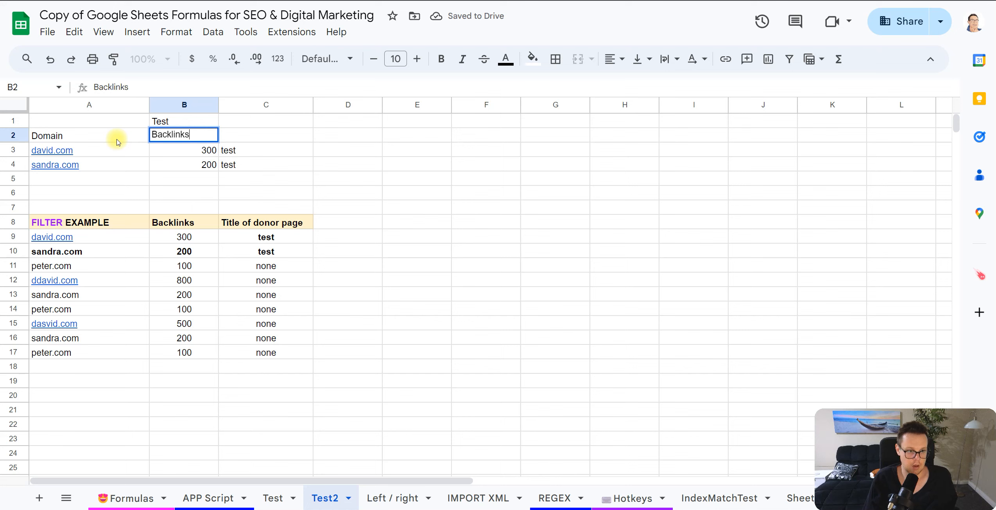
{"action": "key", "text": "Tab"}
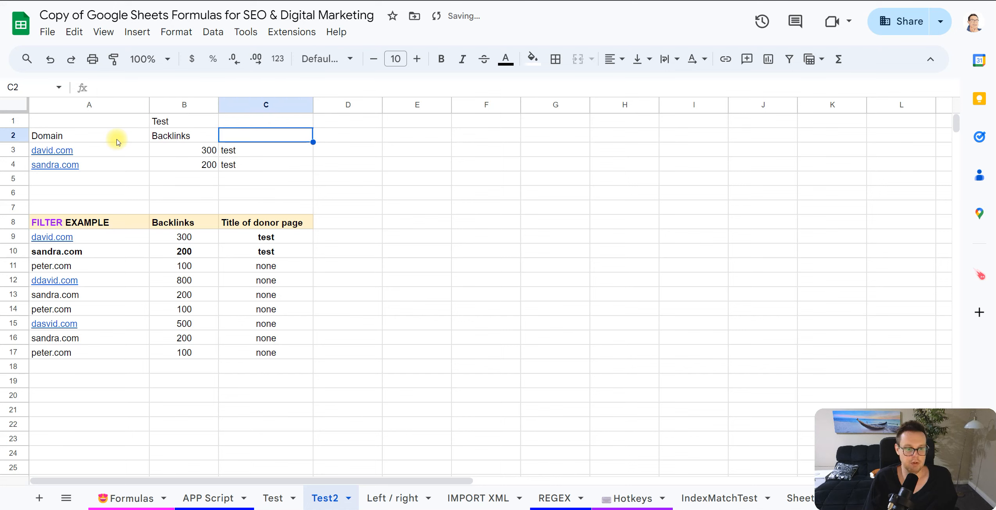
{"action": "type", "text": "Tilt"}
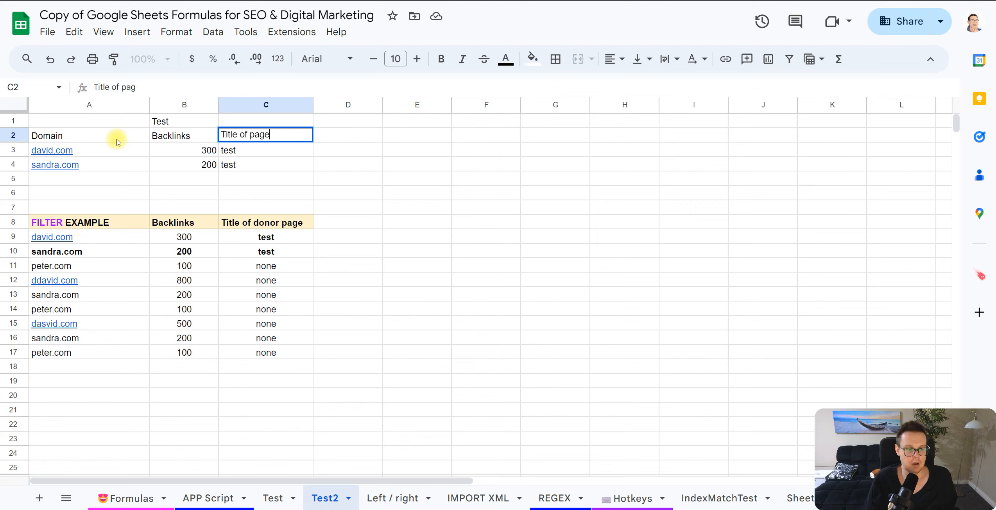
{"action": "key", "text": "Return"}
Fill the header cells A2:C2 with yellow
{"action": "left_click_drag", "start_coordinate": [55, 137], "coordinate": [232, 135]}
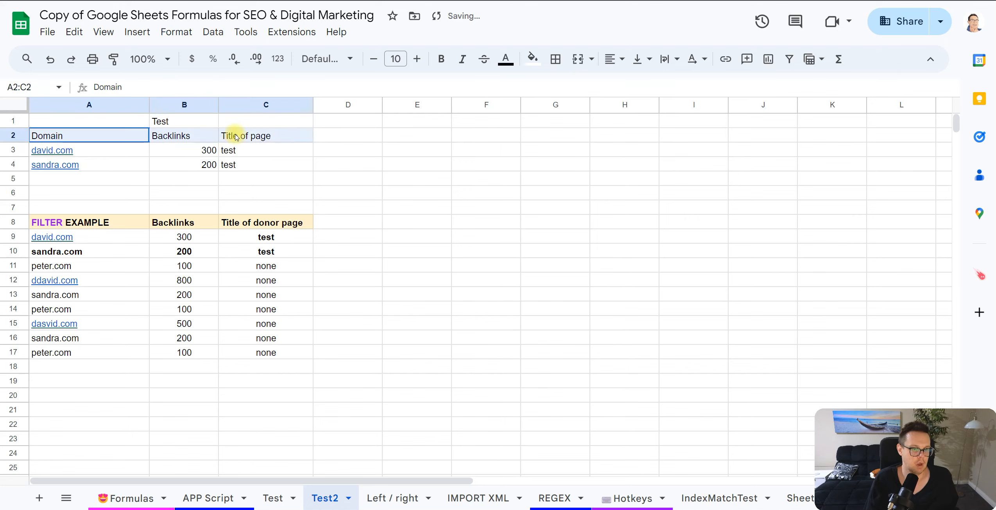
{"action": "left_click", "coordinate": [532, 59]}
{"action": "left_click", "coordinate": [580, 129]}
{"action": "left_click", "coordinate": [559, 207]}
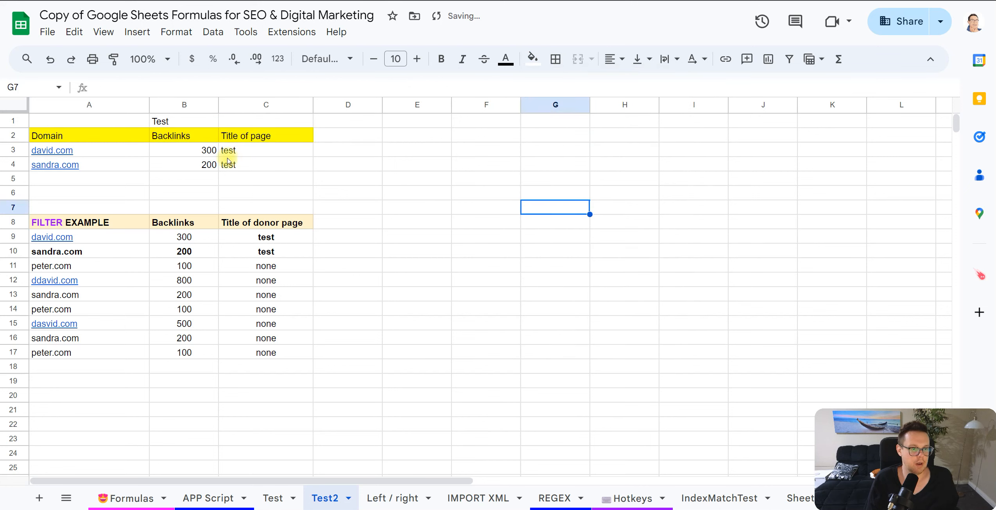
Replace the fixed "test" criterion in A3's FILTER formula with a reference to B1
{"action": "left_click", "coordinate": [124, 150]}
{"action": "left_click", "coordinate": [174, 121]}
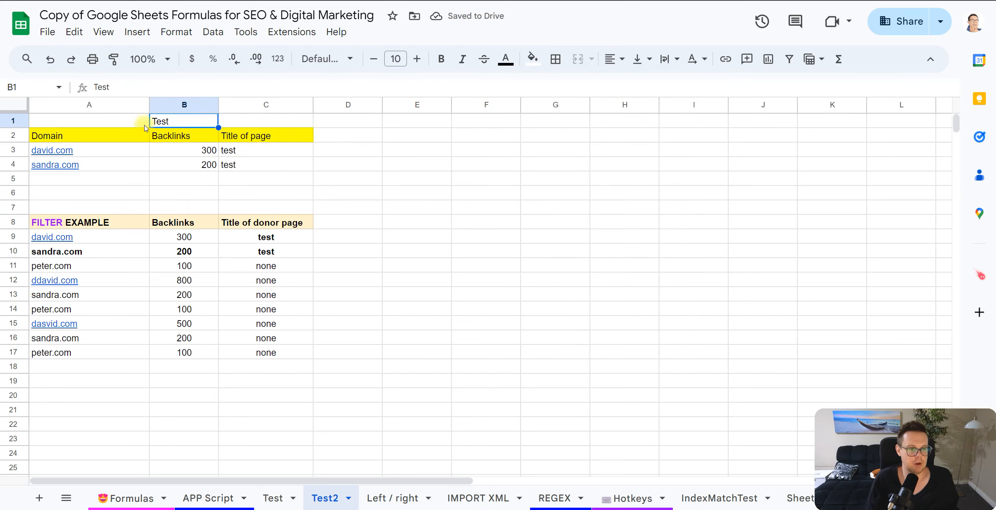
{"action": "double_click", "coordinate": [174, 120]}
{"action": "left_click", "coordinate": [111, 144]}
{"action": "double_click", "coordinate": [114, 150]}
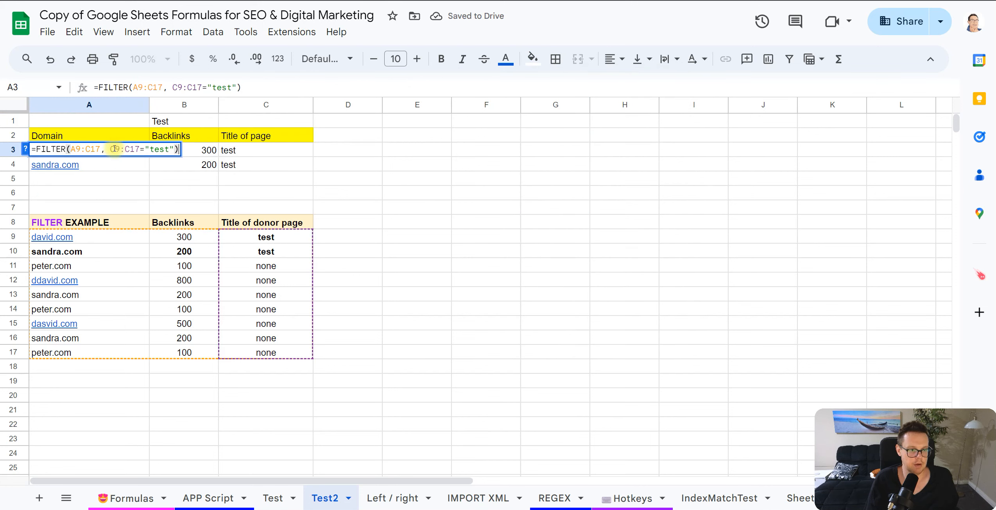
{"action": "left_click_drag", "start_coordinate": [145, 149], "coordinate": [167, 148]}
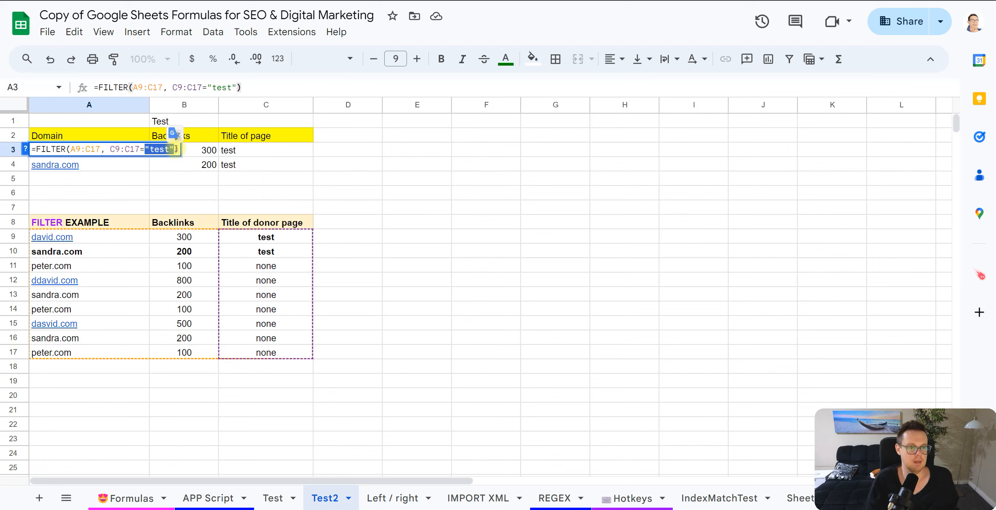
{"action": "key", "text": "BackSpace"}
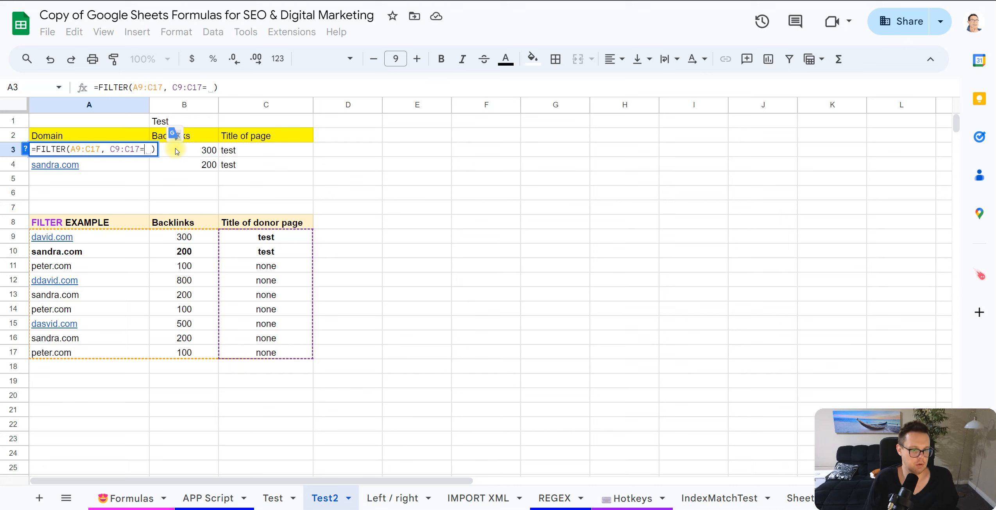
{"action": "type", "text": "B1"}
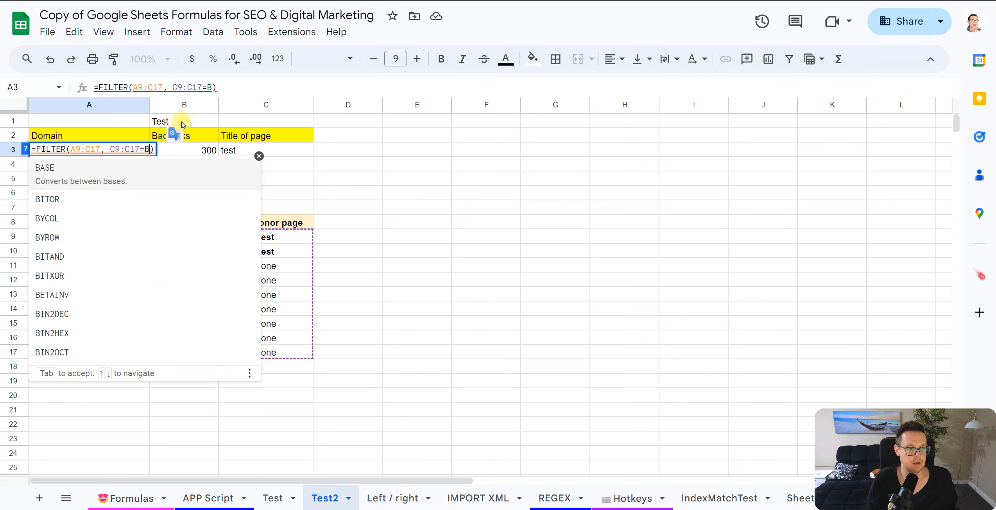
{"action": "key", "text": "Return"}
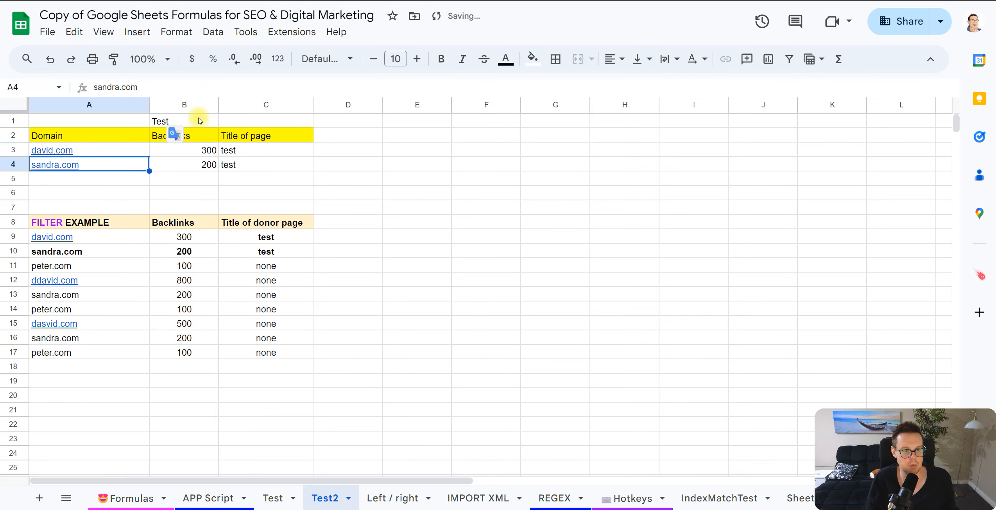
Change the filter criterion in B1 to lowercase test
{"action": "left_click", "coordinate": [162, 124]}
{"action": "type", "text": "test"}
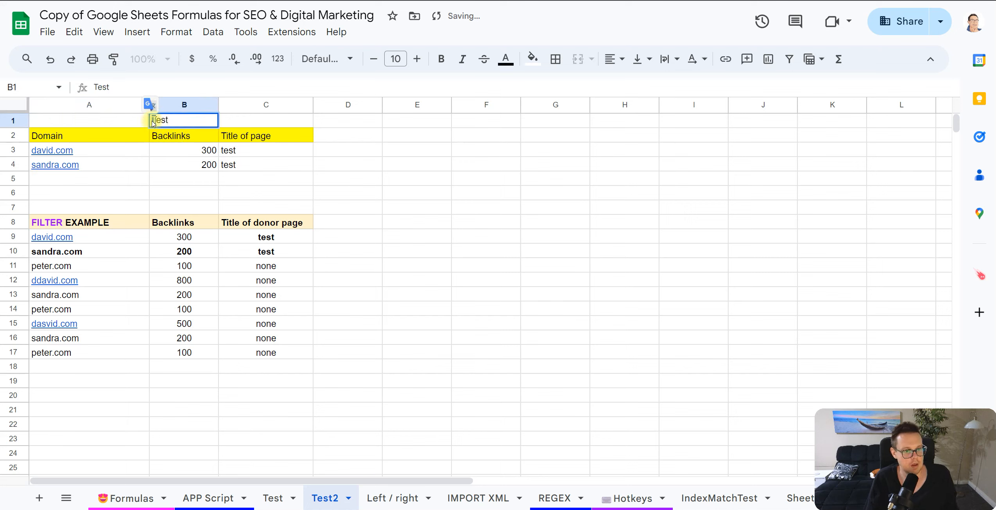
{"action": "left_click", "coordinate": [294, 140]}
Set the filter criterion in B1 to abc and check the formula's output
{"action": "left_click", "coordinate": [177, 124]}
{"action": "type", "text": "abc"}
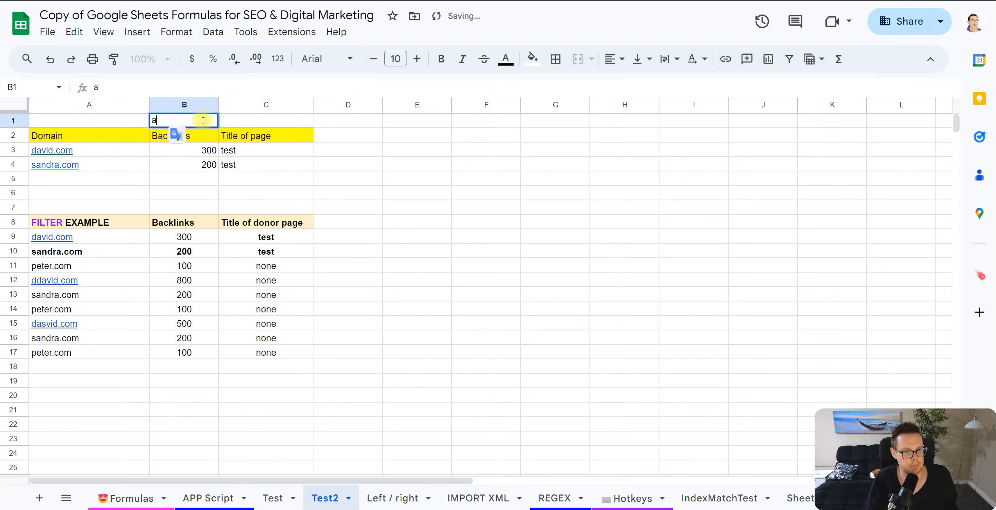
{"action": "key", "text": "Return"}
{"action": "left_click", "coordinate": [204, 124]}
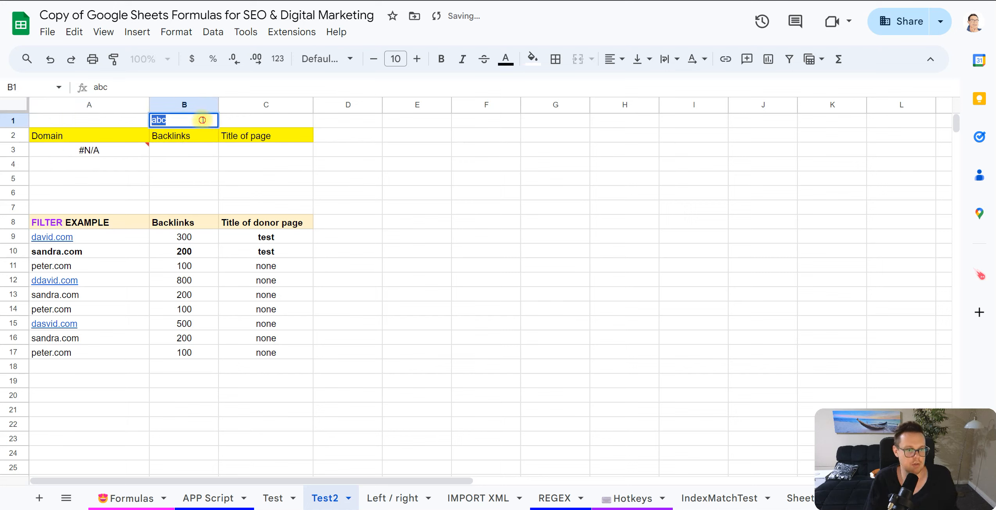
{"action": "left_click", "coordinate": [334, 139]}
{"action": "left_click", "coordinate": [179, 121]}
Change the donor page title of peter.com in C11 to abc
{"action": "left_click", "coordinate": [262, 265]}
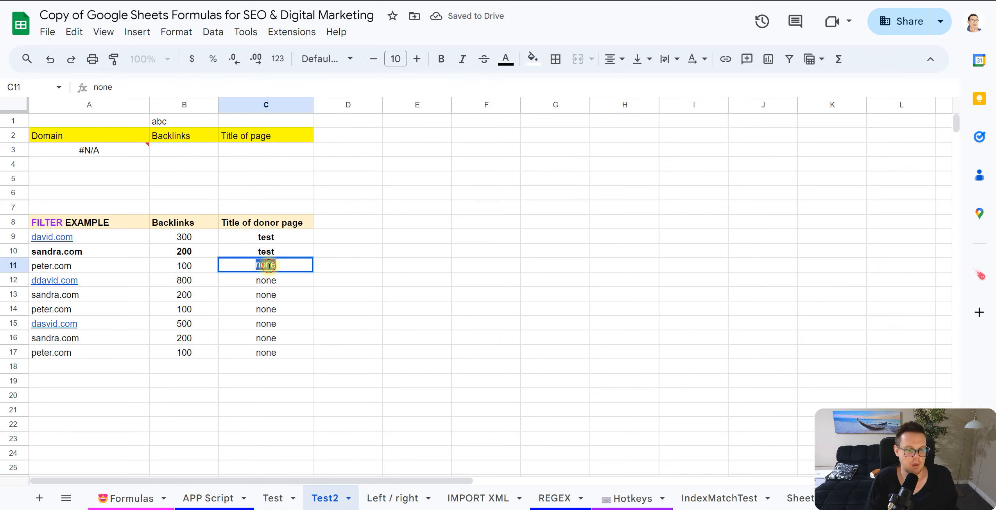
{"action": "type", "text": "abc"}
{"action": "left_click", "coordinate": [338, 280]}
{"action": "left_click", "coordinate": [285, 269]}
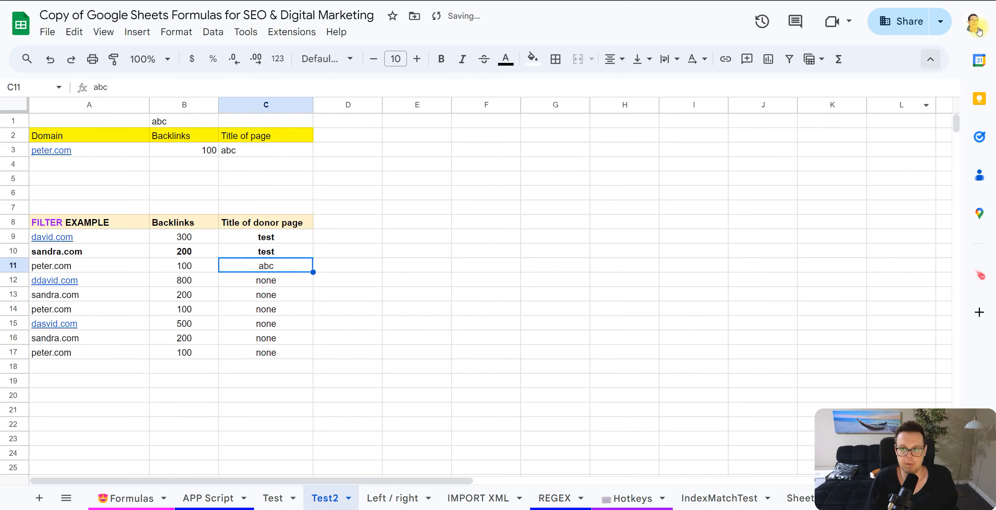
Make the peter.com entry in row 11 bold
{"action": "key", "text": "ctrl+plus"}
{"action": "key", "text": "ctrl+plus"}
{"action": "key", "text": "ctrl+minus"}
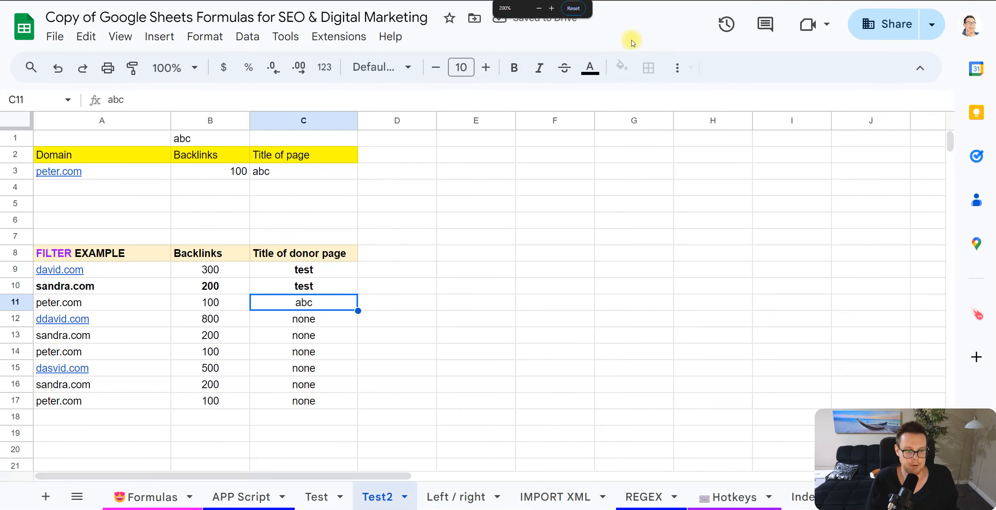
{"action": "left_click", "coordinate": [17, 305]}
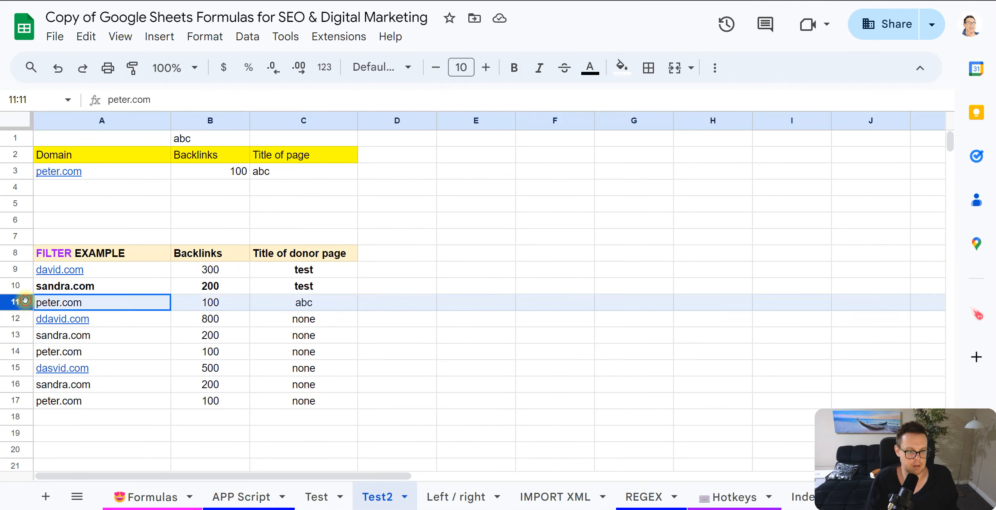
{"action": "key", "text": "ctrl+b"}
{"action": "left_click", "coordinate": [469, 334]}
Examine how the FILTER formula in A3 takes its criterion from cell B1
{"action": "left_click", "coordinate": [229, 135]}
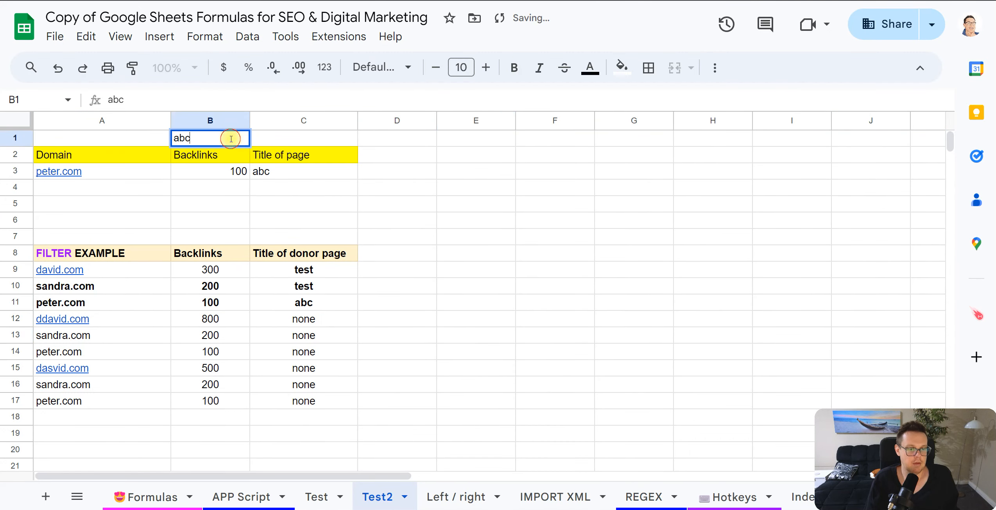
{"action": "double_click", "coordinate": [117, 171]}
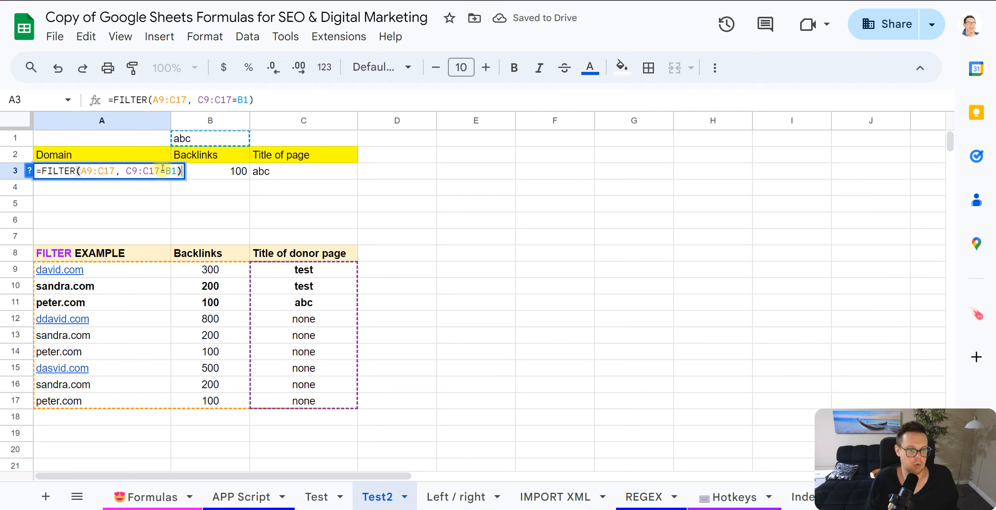
{"action": "left_click_drag", "start_coordinate": [160, 172], "coordinate": [178, 171]}
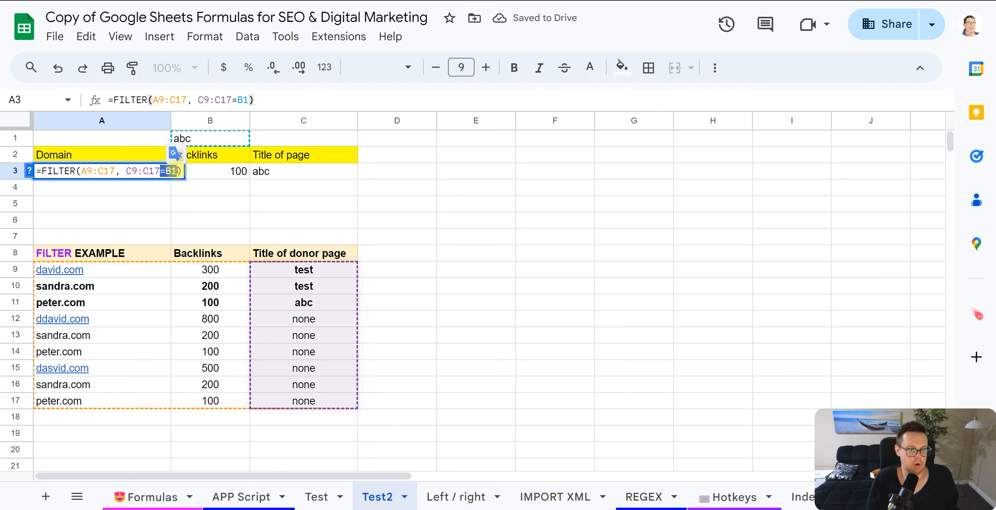
{"action": "double_click", "coordinate": [214, 138]}
{"action": "key", "text": "Return"}
{"action": "left_click", "coordinate": [201, 140]}
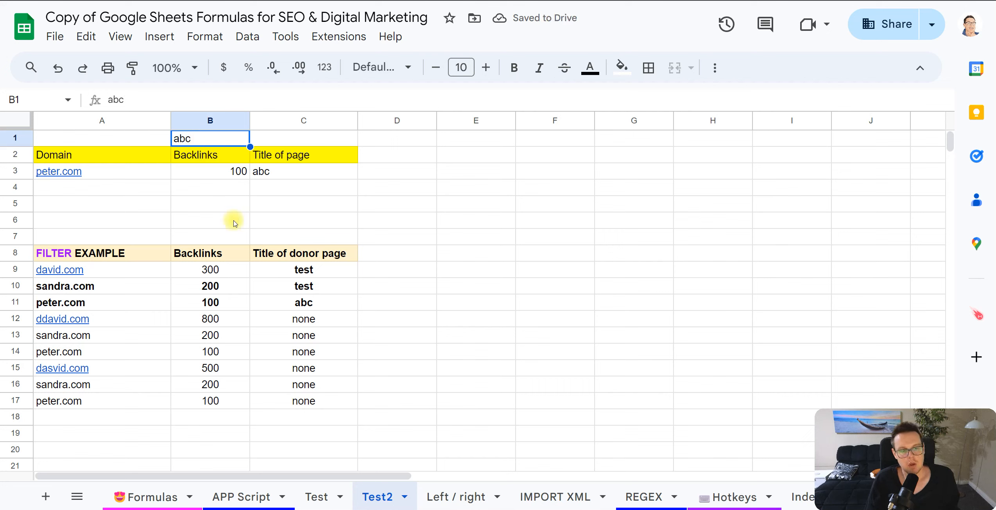
Make the results header in row 2 bold
{"action": "left_click", "coordinate": [217, 170]}
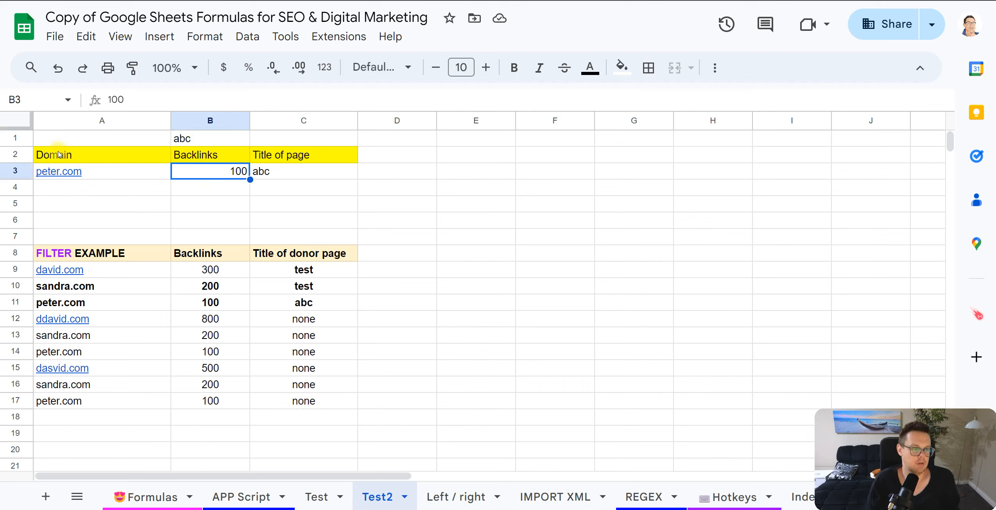
{"action": "left_click", "coordinate": [15, 155]}
{"action": "key", "text": "ctrl+b"}
{"action": "left_click", "coordinate": [317, 161]}
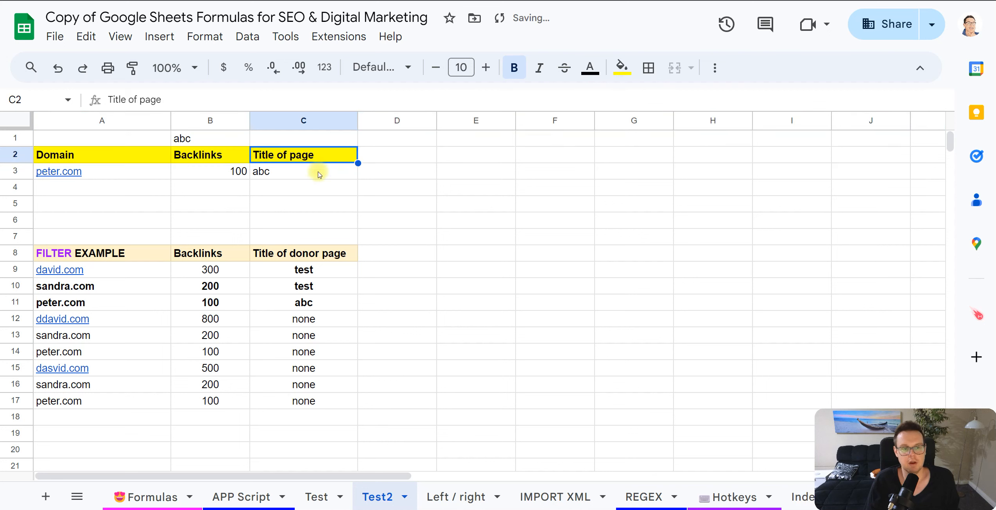
Compare the filtered title in C3 with the title in C11 and the backlink counts in B10:B11
{"action": "left_click", "coordinate": [318, 174]}
{"action": "left_click", "coordinate": [313, 302]}
{"action": "double_click", "coordinate": [319, 303]}
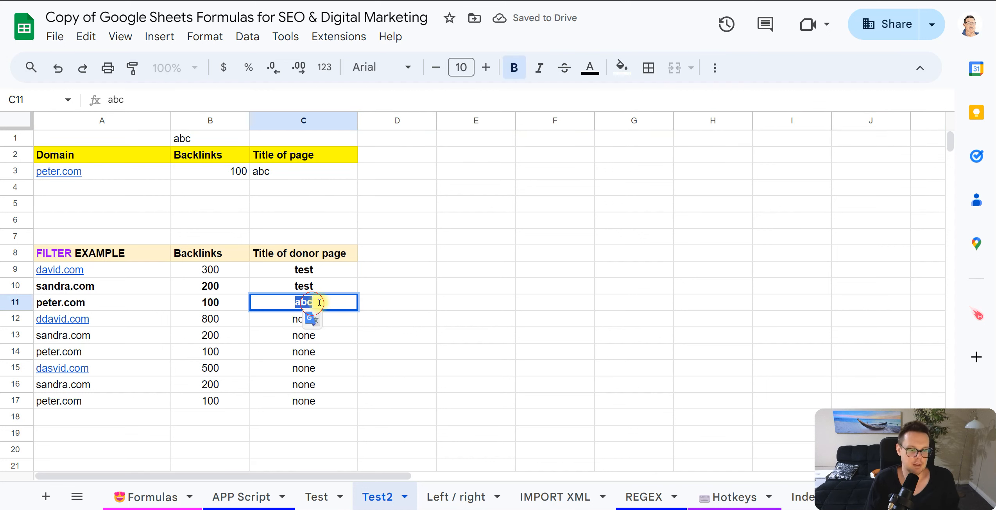
{"action": "key", "text": "Tab"}
{"action": "left_click_drag", "start_coordinate": [220, 287], "coordinate": [225, 308]}
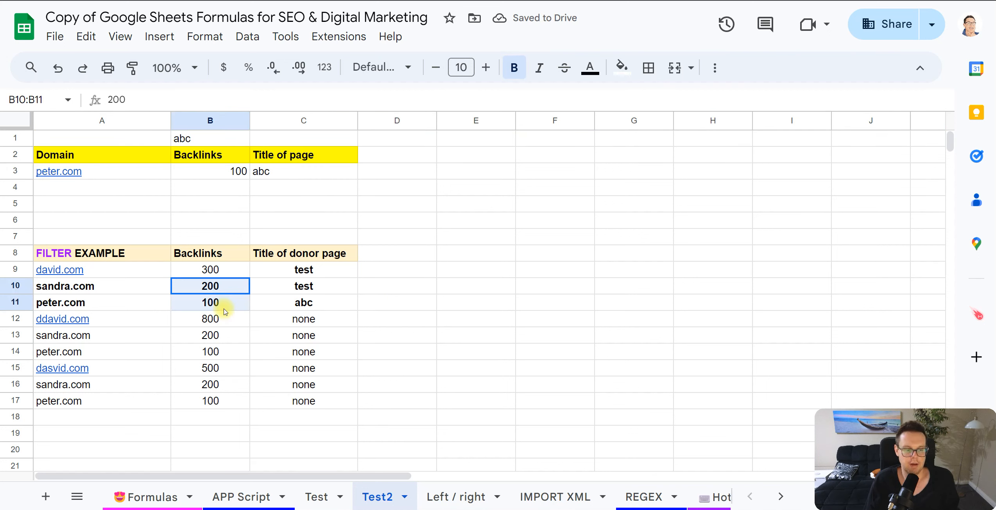
Change the donor page title of dasvid.com in C15 to abc
{"action": "left_click", "coordinate": [312, 336]}
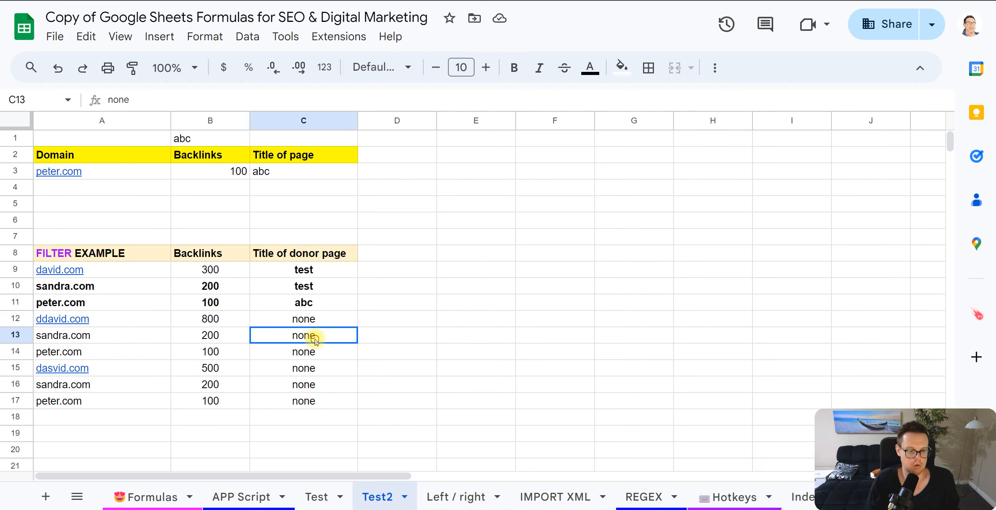
{"action": "double_click", "coordinate": [318, 339]}
{"action": "double_click", "coordinate": [323, 369]}
{"action": "type", "text": "a"}
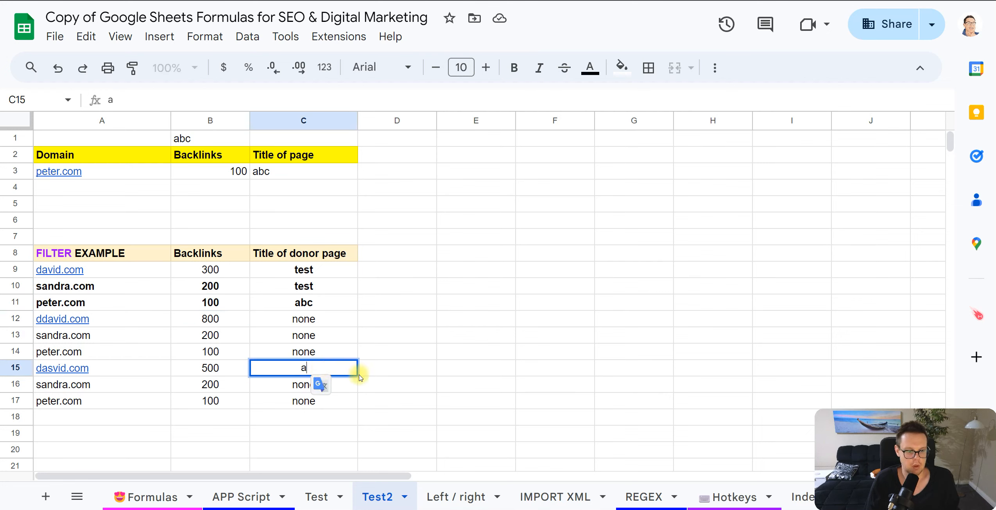
{"action": "type", "text": "bc"}
{"action": "left_click", "coordinate": [328, 403]}
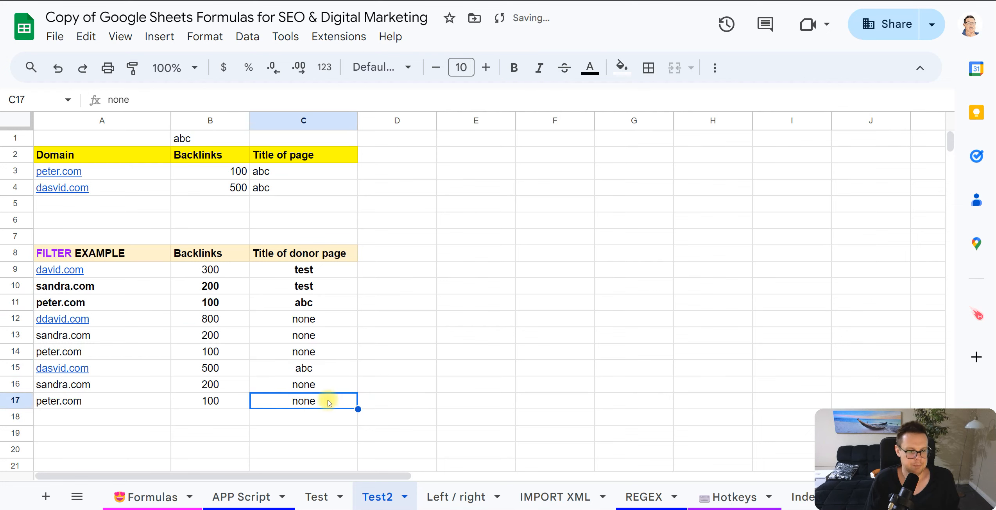
{"action": "key", "text": "ctrl+b"}
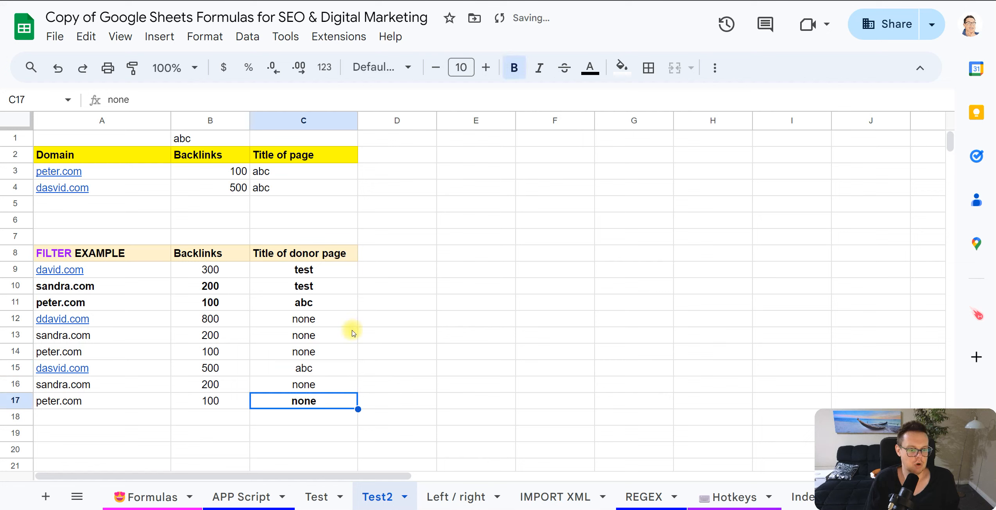
{"action": "key", "text": "ctrl+b"}
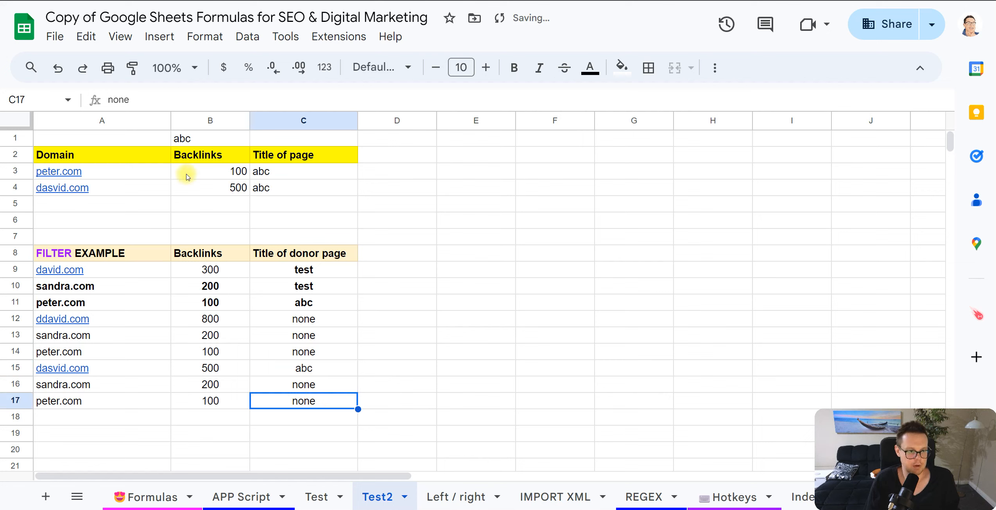
Review the backlink counts in B3:B4, columns B:C and the header cells A2:C2 of the filter results
{"action": "left_click", "coordinate": [239, 188]}
{"action": "left_click", "coordinate": [234, 172]}
{"action": "left_click_drag", "start_coordinate": [231, 123], "coordinate": [294, 126]}
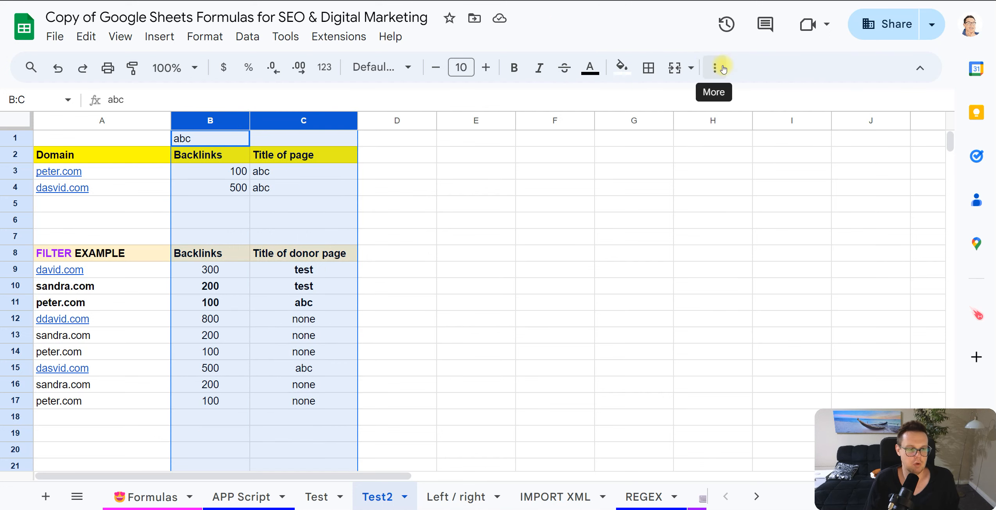
{"action": "left_click_drag", "start_coordinate": [318, 155], "coordinate": [123, 164]}
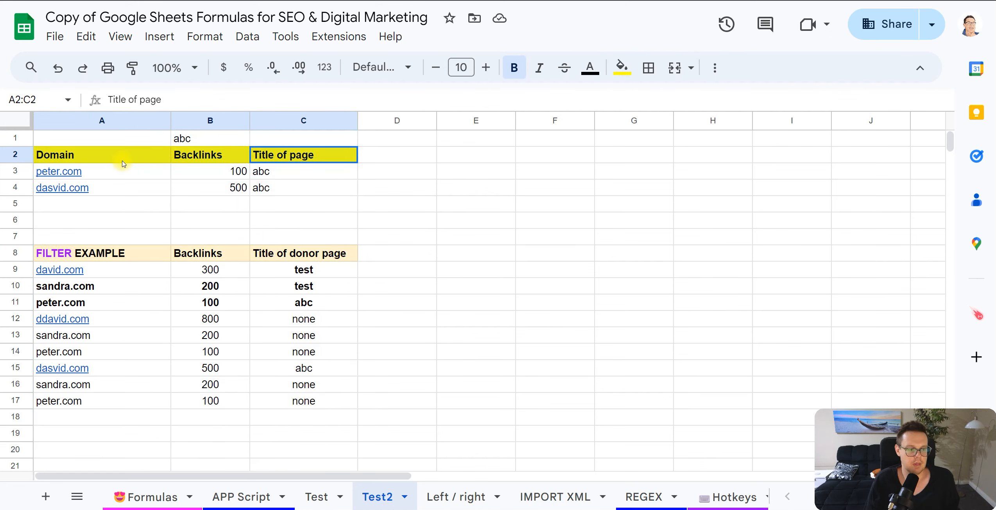
Review the source table header in A8:C8 and the filtered page title in C4
{"action": "left_click", "coordinate": [192, 283]}
{"action": "left_click_drag", "start_coordinate": [133, 259], "coordinate": [296, 258]}
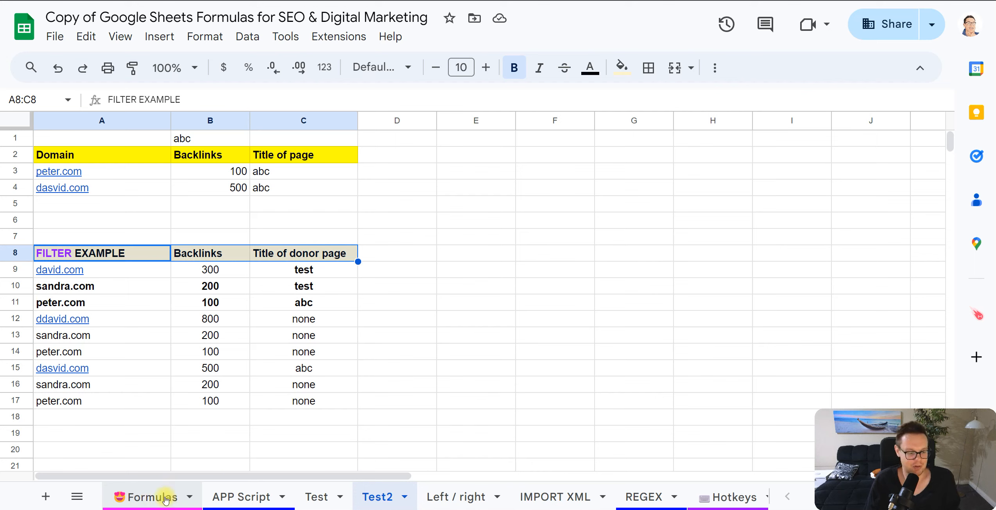
{"action": "left_click", "coordinate": [265, 218]}
{"action": "left_click", "coordinate": [281, 193]}
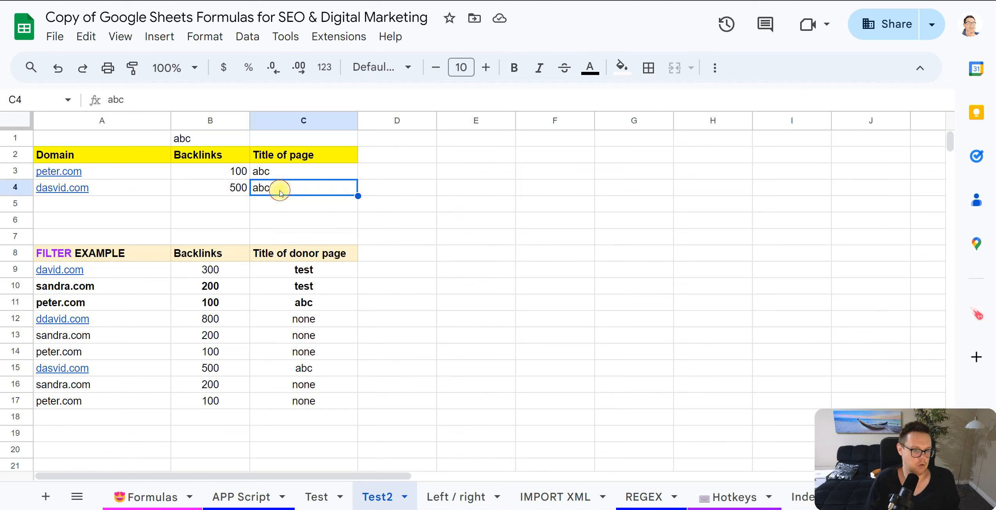
{"action": "left_click", "coordinate": [391, 190]}
{"action": "left_click", "coordinate": [392, 158]}
{"action": "left_click", "coordinate": [392, 202]}
{"action": "left_click", "coordinate": [402, 165]}
Enter the note CTRL + K in bold in cell E2
{"action": "left_click", "coordinate": [450, 153]}
{"action": "double_click", "coordinate": [451, 156]}
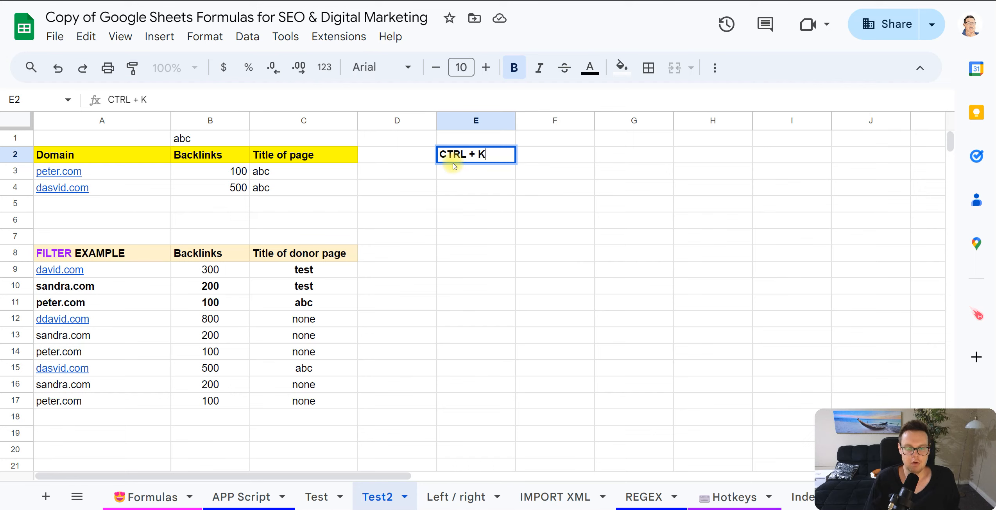
{"action": "left_click", "coordinate": [473, 174]}
{"action": "left_click", "coordinate": [479, 151]}
{"action": "left_click", "coordinate": [484, 168]}
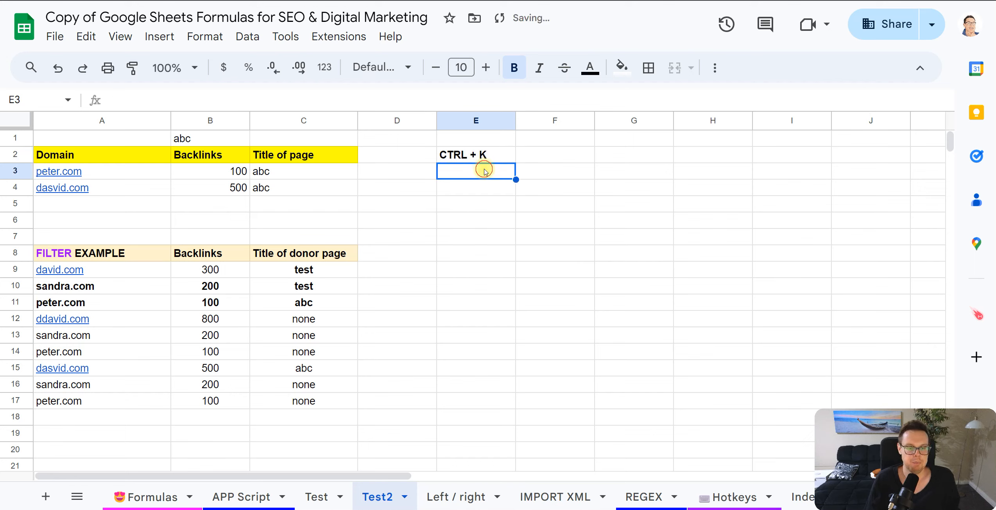
{"action": "left_click", "coordinate": [485, 154]}
{"action": "left_click", "coordinate": [299, 172]}
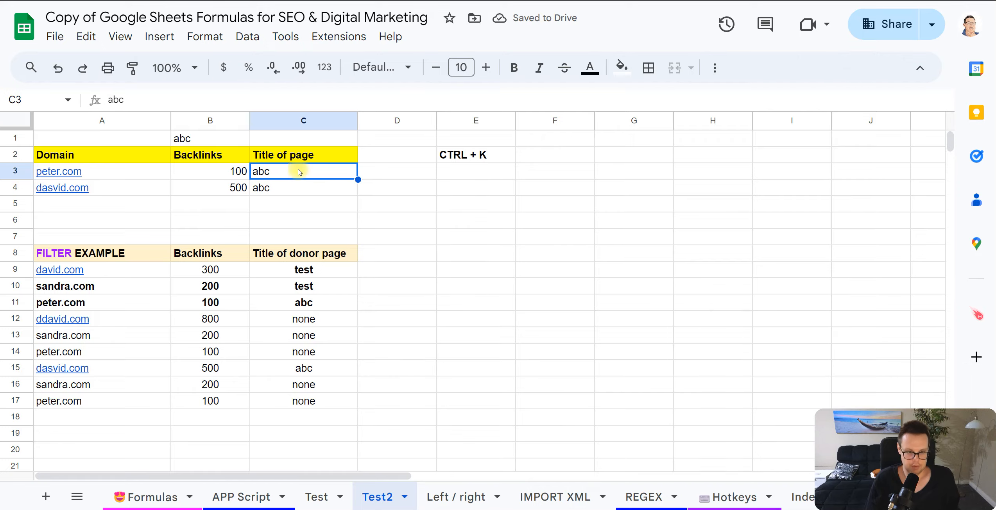
{"action": "key", "text": "ctrl+k"}
{"action": "left_click", "coordinate": [668, 289]}
Add a hyperlink to the donor page title in C10, picking the suggested copy of the Google Sheets file as its target
{"action": "left_click", "coordinate": [351, 292]}
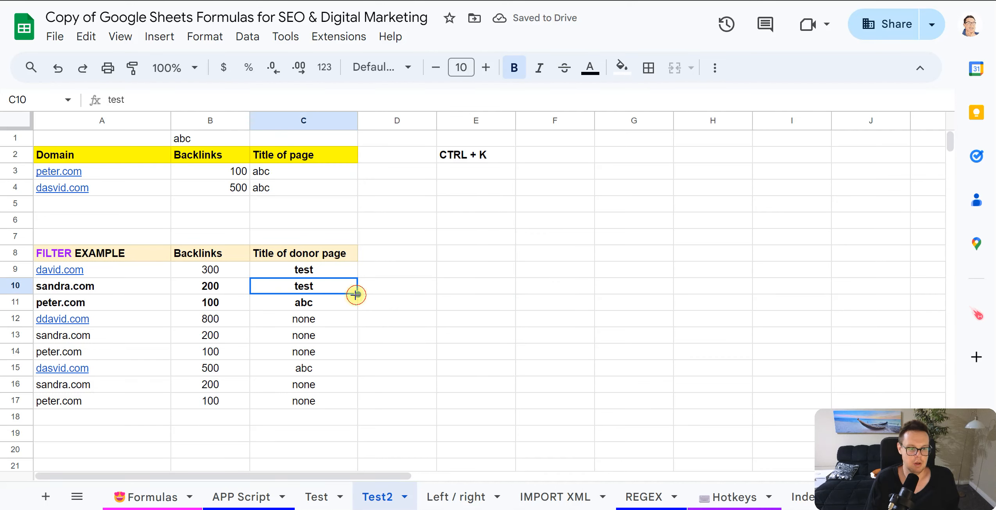
{"action": "key", "text": "ctrl+k"}
{"action": "type", "text": "a"}
{"action": "key", "text": "Return"}
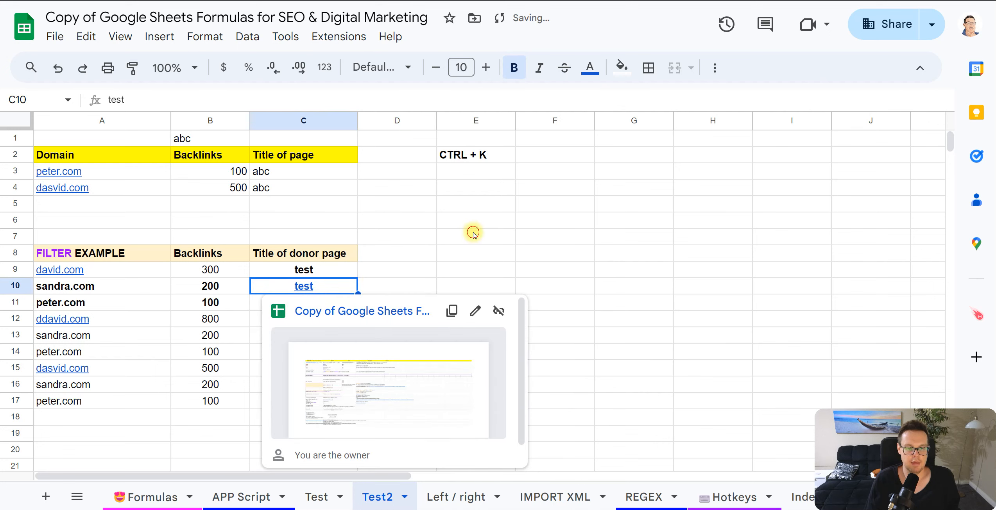
{"action": "left_click", "coordinate": [499, 183]}
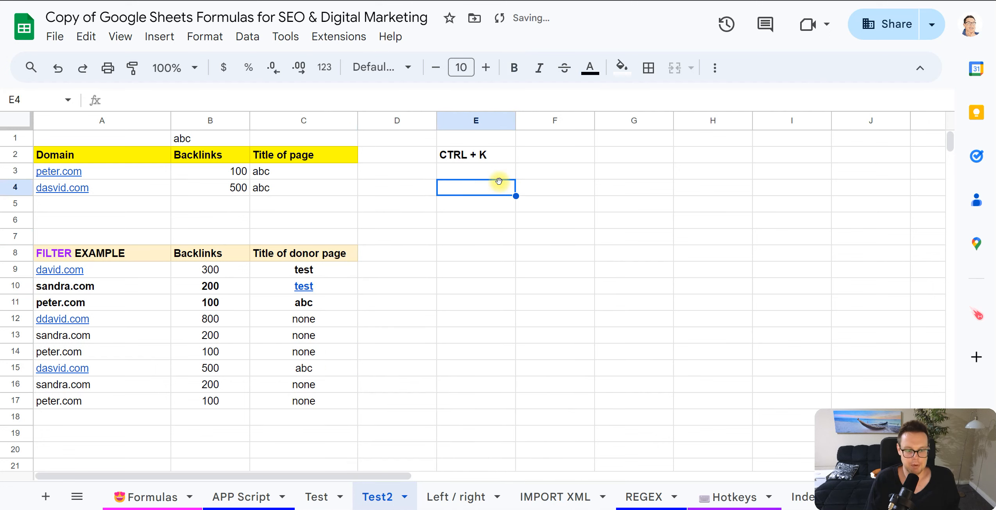
{"action": "left_click", "coordinate": [482, 168]}
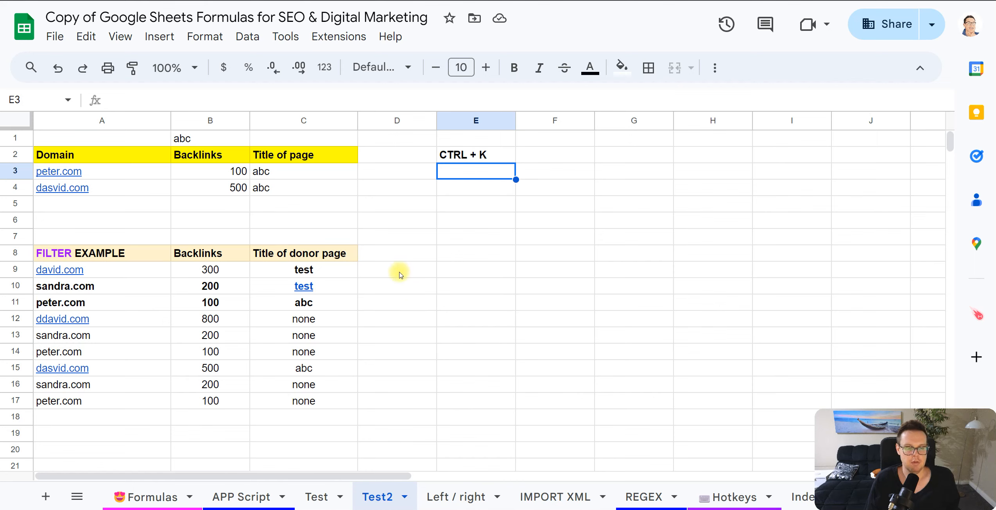
Copy the last three backlink rows, A15:C17
{"action": "left_click", "coordinate": [547, 121]}
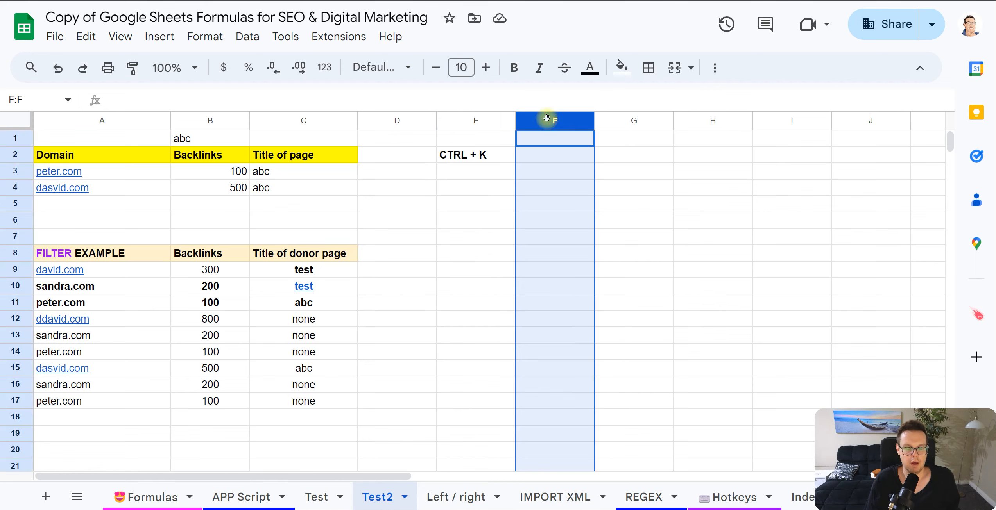
{"action": "left_click", "coordinate": [304, 201]}
{"action": "left_click_drag", "start_coordinate": [132, 376], "coordinate": [291, 405]}
{"action": "key", "text": "ctrl+c"}
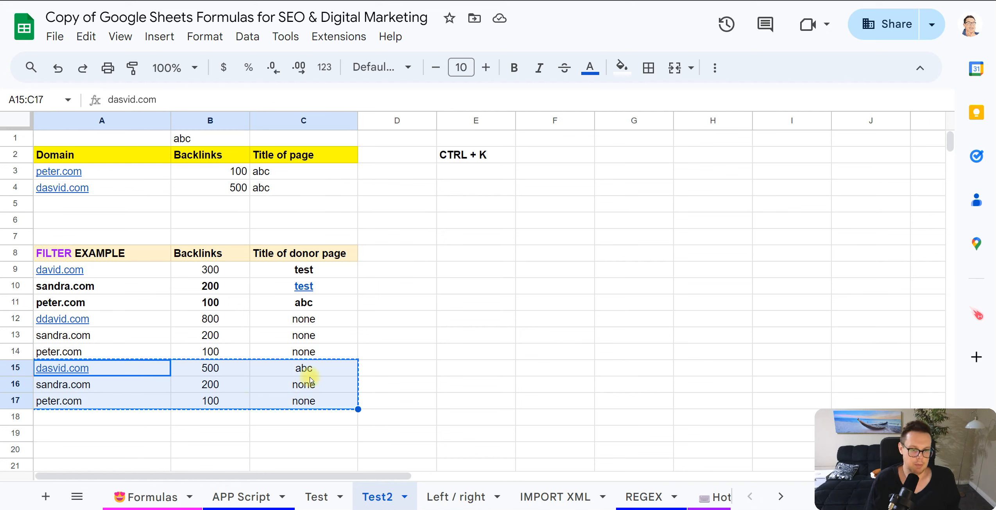
Enter the note CTRL + SHIFT + DOWN in cell E4 and make it bold
{"action": "left_click", "coordinate": [478, 190]}
{"action": "type", "text": "CTRL + SHIFT + DOWN"}
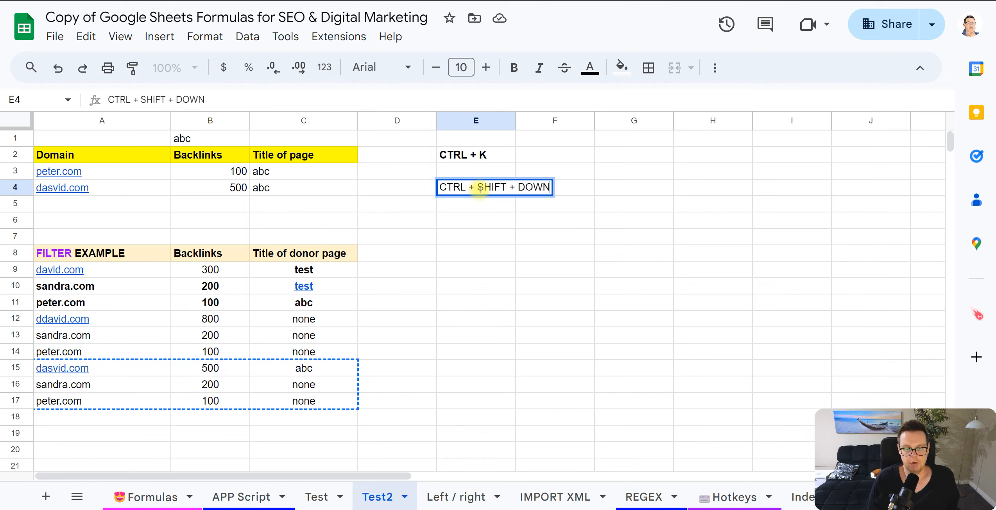
{"action": "left_click", "coordinate": [481, 235]}
{"action": "left_click", "coordinate": [482, 190]}
{"action": "key", "text": "ctrl+b"}
{"action": "left_click", "coordinate": [481, 235]}
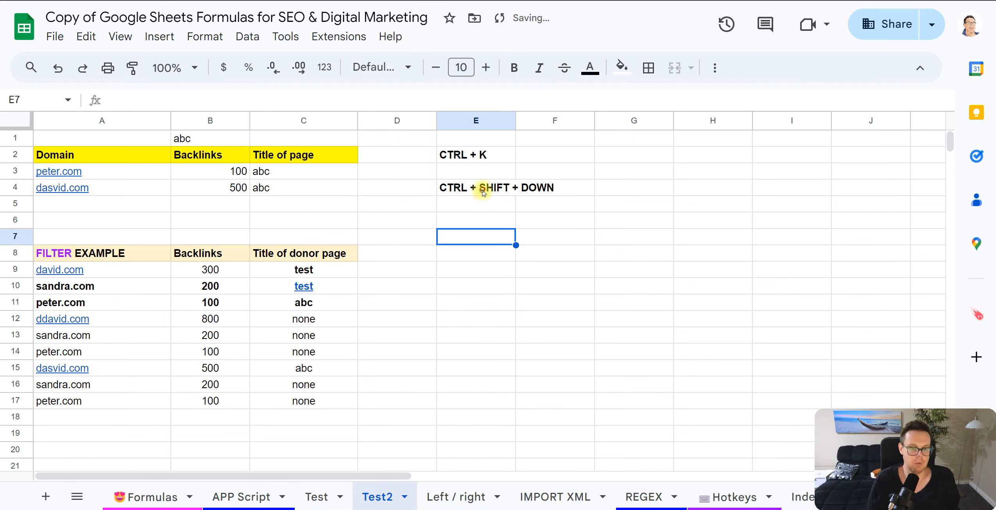
{"action": "left_click", "coordinate": [483, 192]}
Select from A14 across to column C and down to the sheet's last row, 1001
{"action": "left_click", "coordinate": [145, 351]}
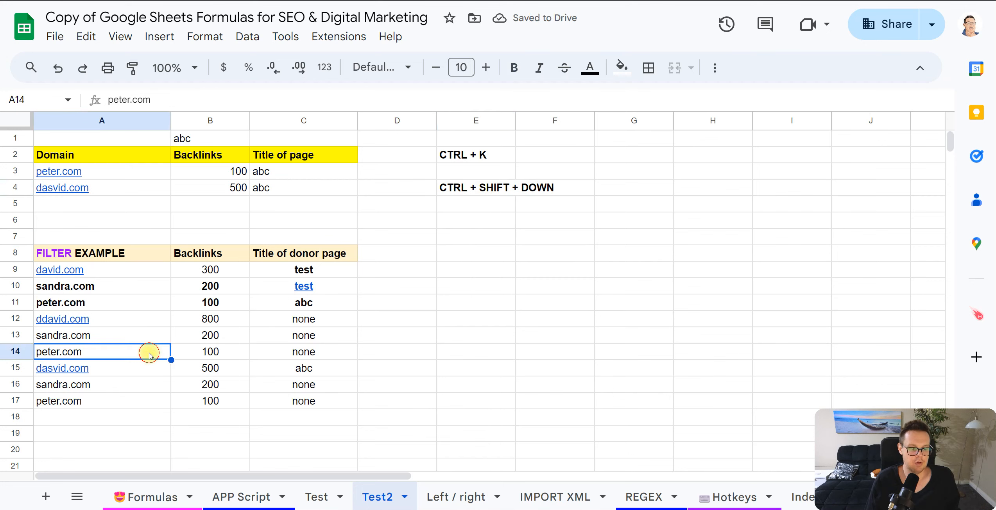
{"action": "key", "text": "ctrl+shift+Down"}
{"action": "key", "text": "ctrl+shift+Right"}
{"action": "key", "text": "ctrl+shift+Down"}
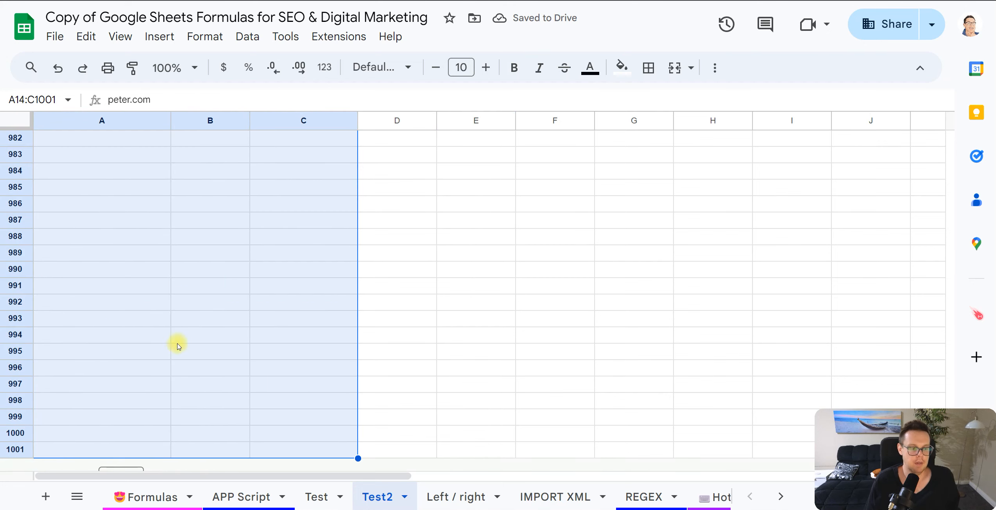
{"action": "scroll", "coordinate": [174, 258], "scroll_direction": "up", "scroll_amount": 10}
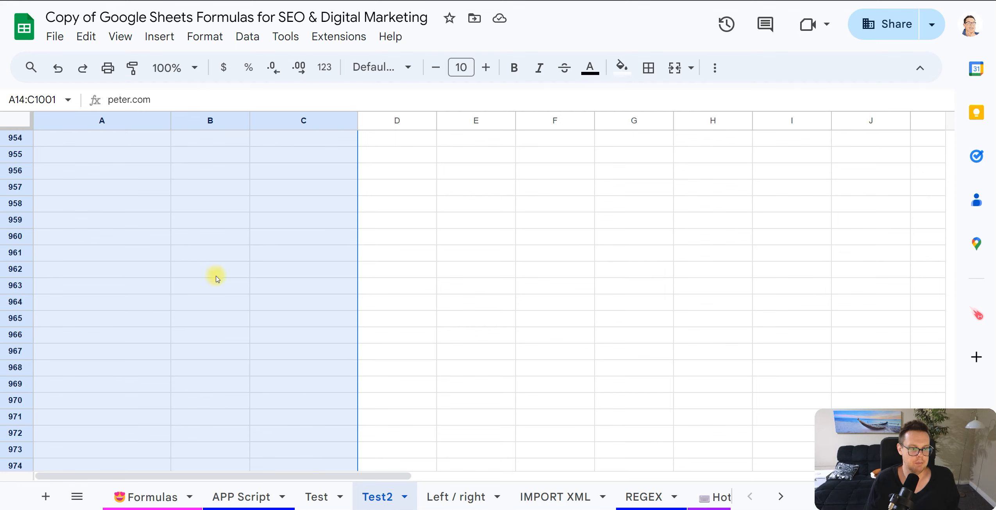
Enter test in each of the cells A951, B951 and C951
{"action": "left_click", "coordinate": [145, 187]}
{"action": "left_click", "coordinate": [65, 172]}
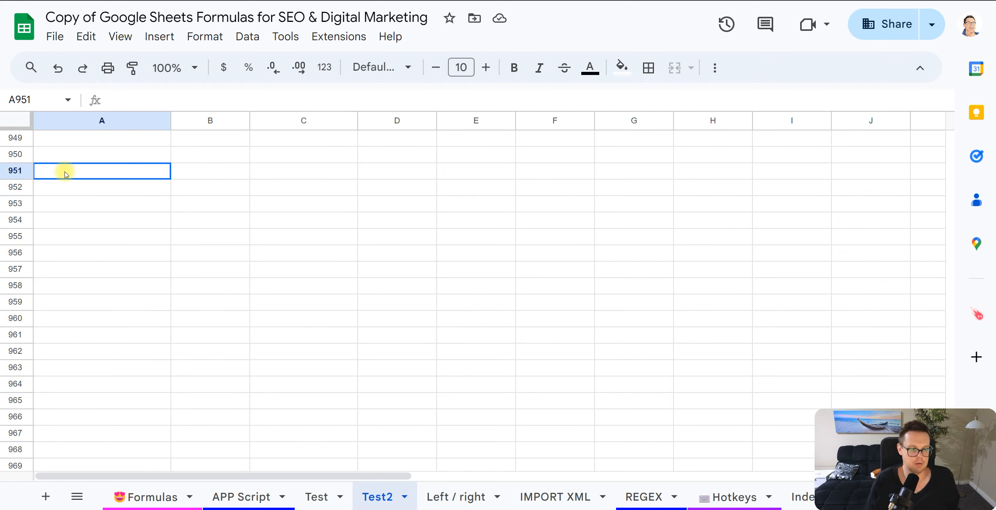
{"action": "type", "text": "test"}
{"action": "key", "text": "Tab"}
{"action": "type", "text": "test"}
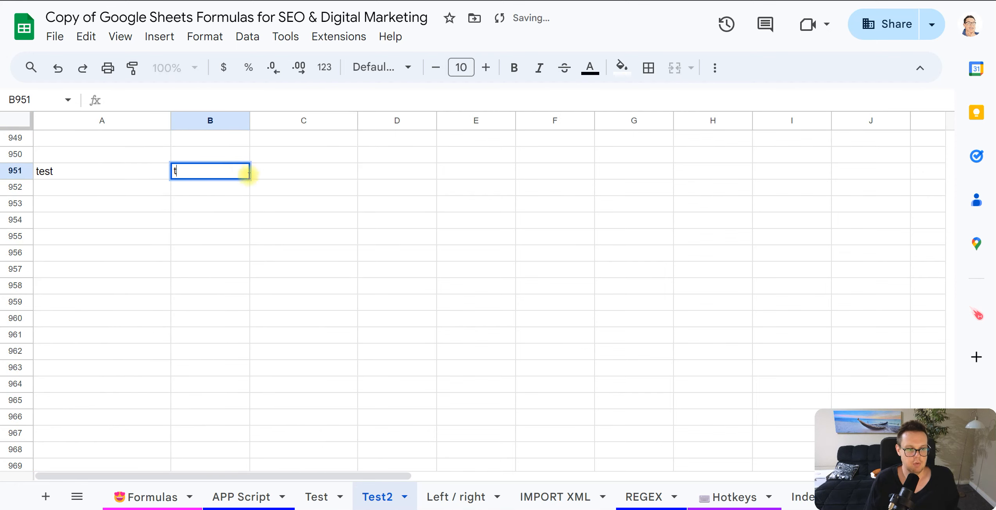
{"action": "key", "text": "Tab"}
{"action": "type", "text": "test"}
{"action": "left_click", "coordinate": [334, 240]}
Extend the selection from C951 up to C17 and return from C17 down to the test row A951:C951
{"action": "left_click", "coordinate": [311, 179]}
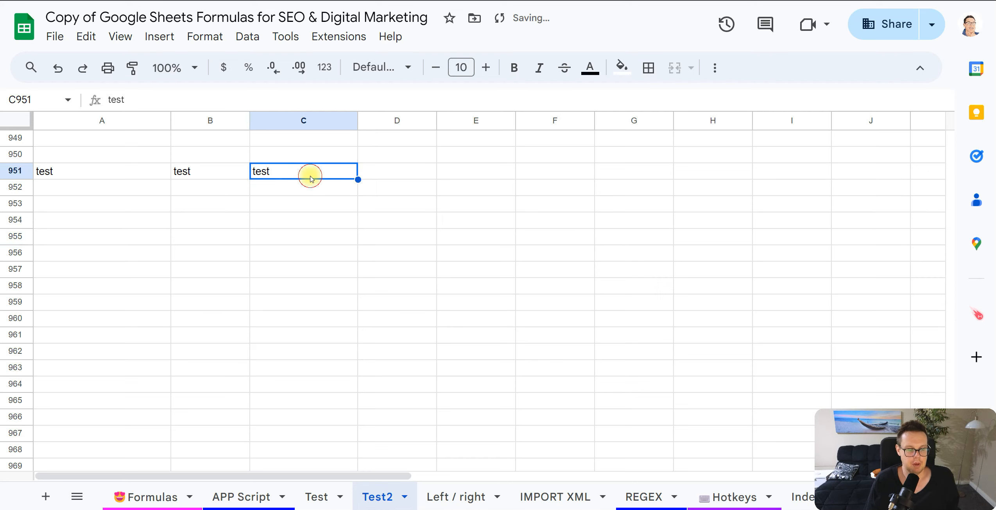
{"action": "key", "text": "ctrl+shift+Up"}
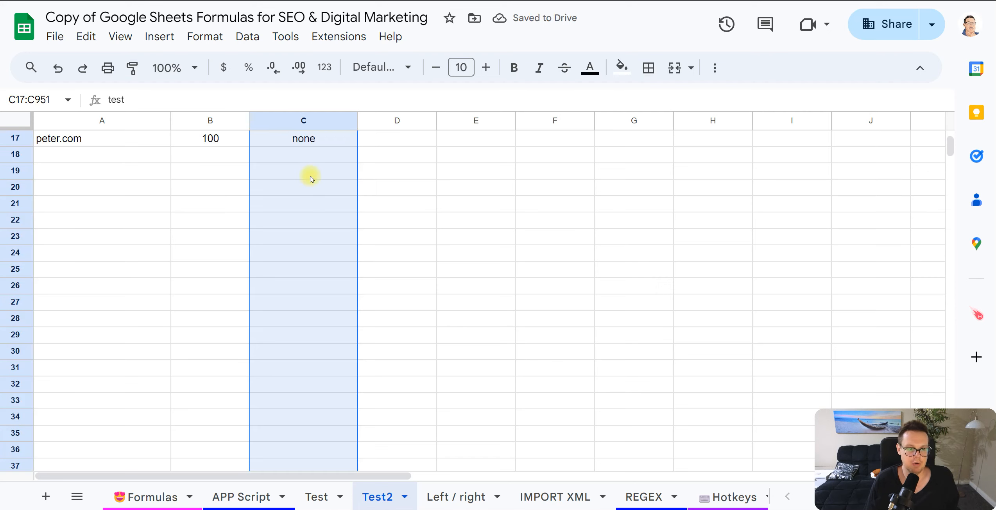
{"action": "left_click", "coordinate": [313, 142]}
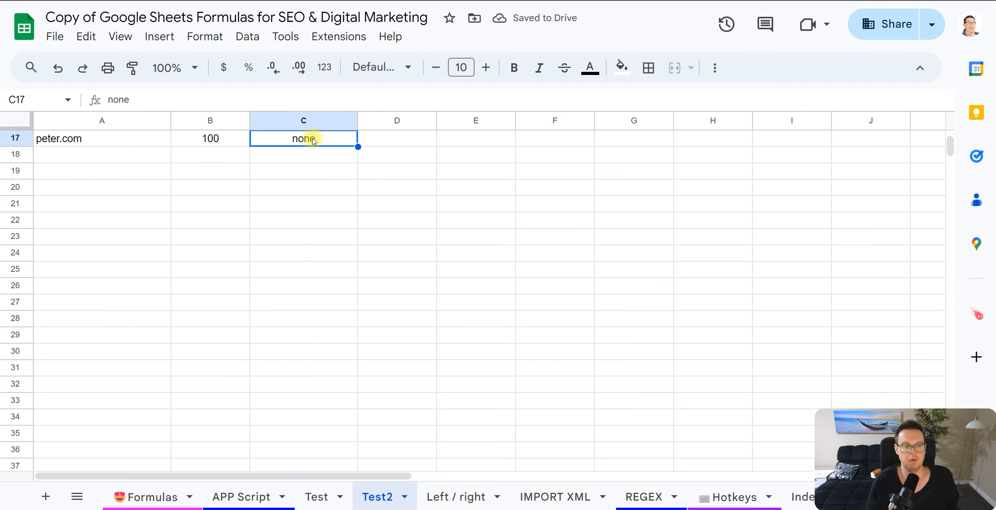
{"action": "key", "text": "ctrl+shift+Down"}
{"action": "left_click_drag", "start_coordinate": [297, 406], "coordinate": [98, 404]}
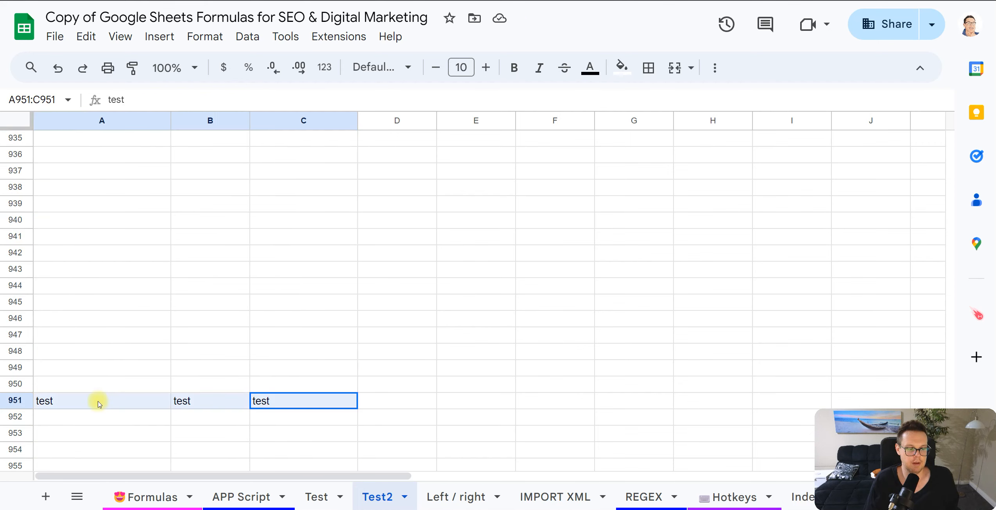
Check the span between the test row 951 and the sheet's last row, 1001, by extending selections down and up
{"action": "left_click", "coordinate": [140, 403]}
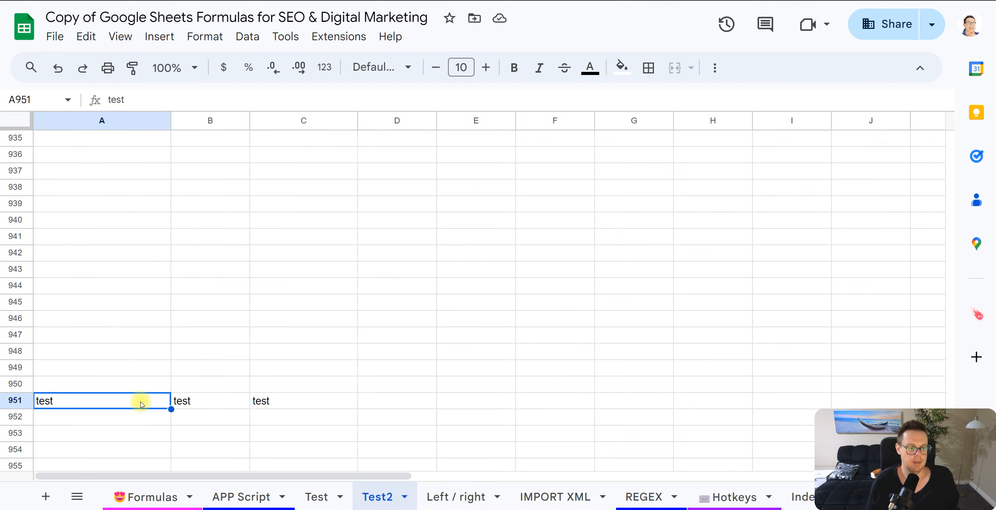
{"action": "key", "text": "ctrl+shift+Down"}
{"action": "left_click", "coordinate": [150, 435]}
{"action": "left_click", "coordinate": [24, 453]}
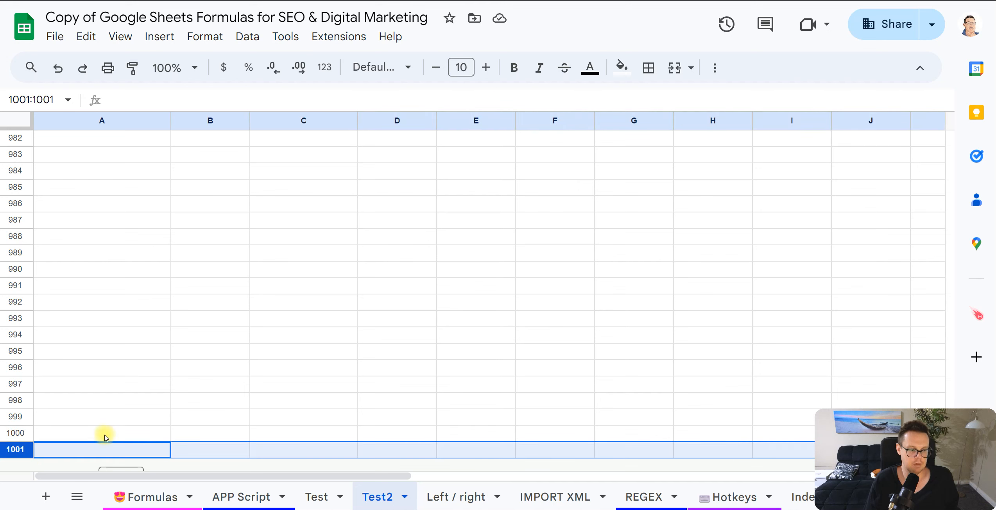
{"action": "key", "text": "ctrl+shift+Up"}
{"action": "left_click", "coordinate": [193, 311]}
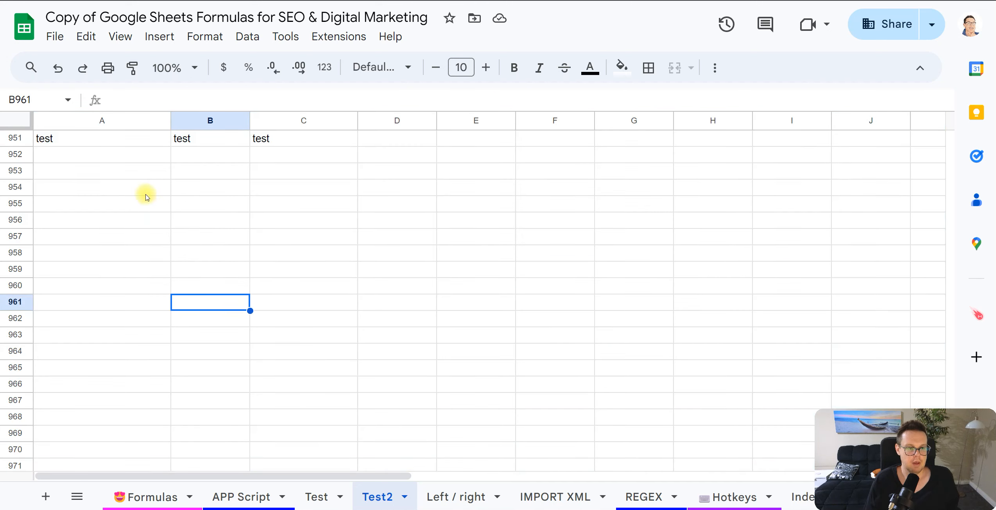
Copy A951:C951 and paste it into every row down to 1001
{"action": "left_click_drag", "start_coordinate": [141, 138], "coordinate": [255, 138]}
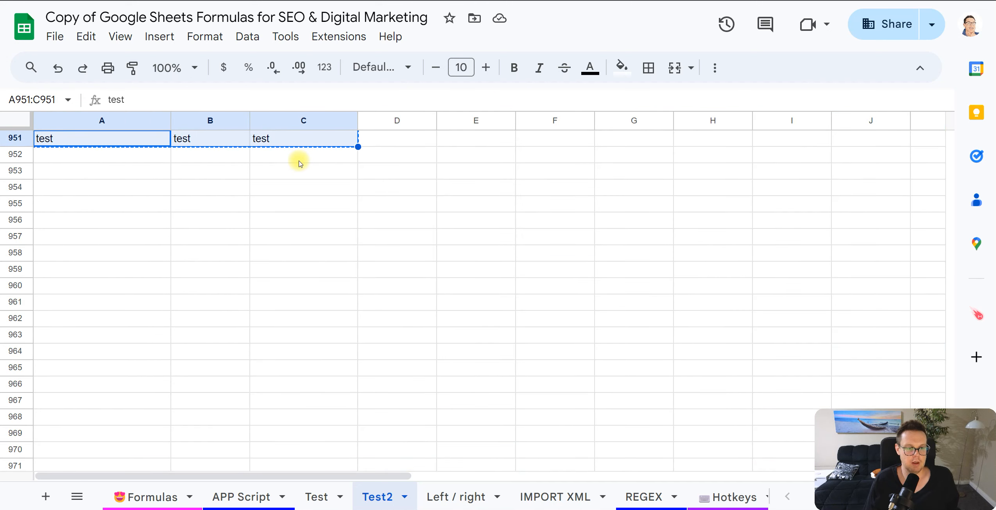
{"action": "left_click", "coordinate": [221, 161]}
{"action": "left_click_drag", "start_coordinate": [162, 139], "coordinate": [276, 142]}
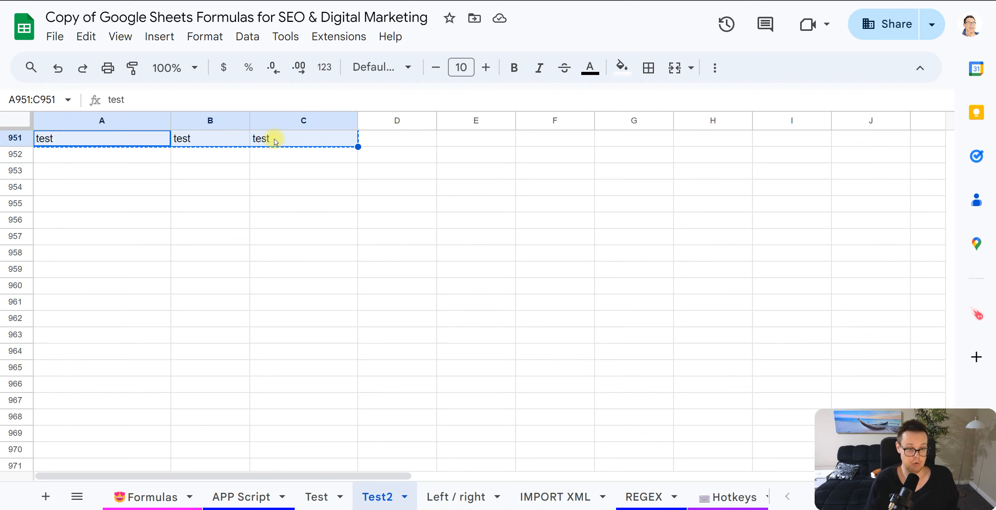
{"action": "key", "text": "ctrl+shift+Down"}
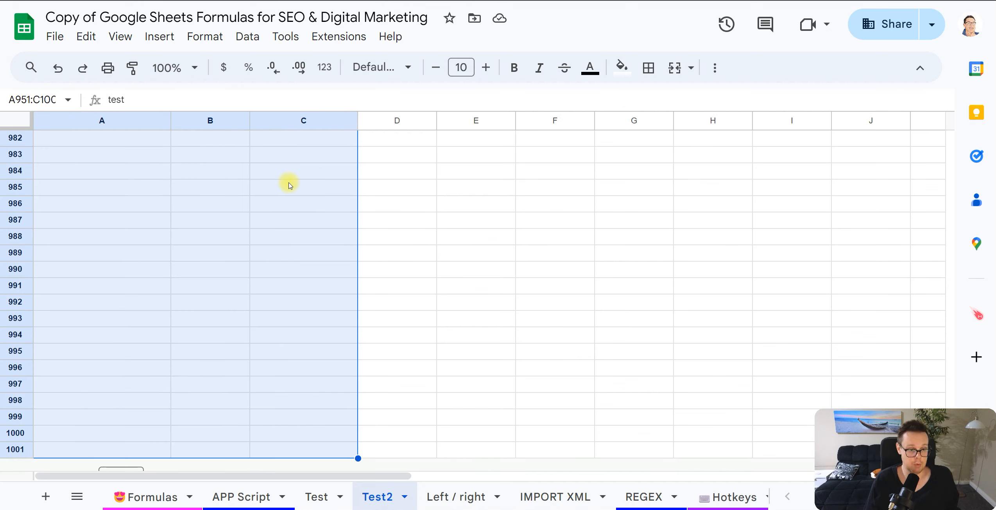
{"action": "key", "text": "ctrl+v"}
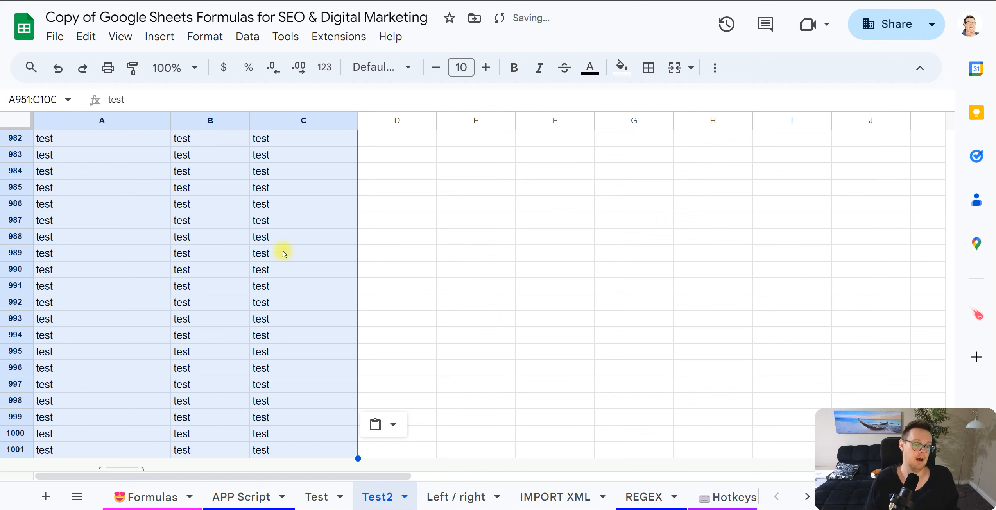
Fill the test value of C951 upward to C945
{"action": "scroll", "coordinate": [319, 336], "scroll_direction": "up", "scroll_amount": 3}
{"action": "scroll", "coordinate": [332, 344], "scroll_direction": "up", "scroll_amount": 6}
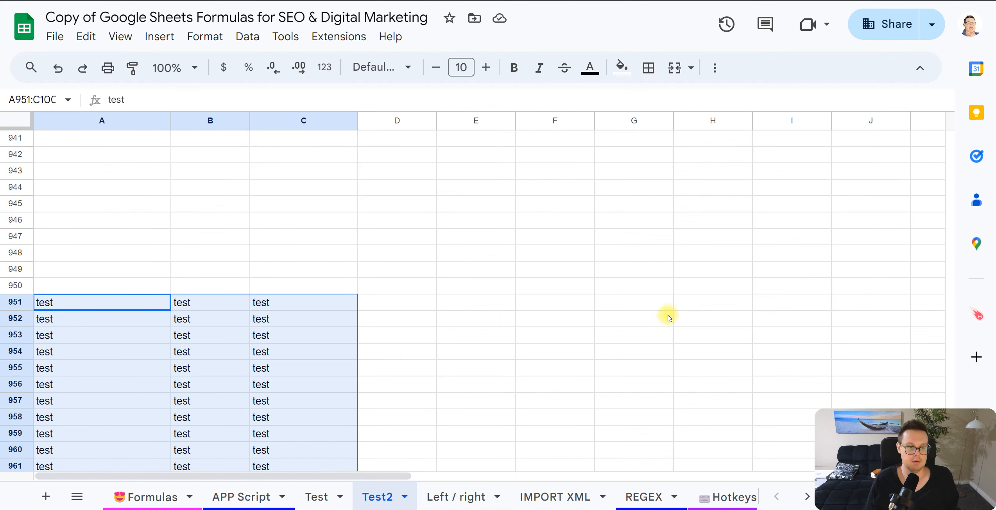
{"action": "scroll", "coordinate": [578, 324], "scroll_direction": "up", "scroll_amount": 3}
{"action": "scroll", "coordinate": [547, 327], "scroll_direction": "down", "scroll_amount": 2}
{"action": "left_click", "coordinate": [304, 340]}
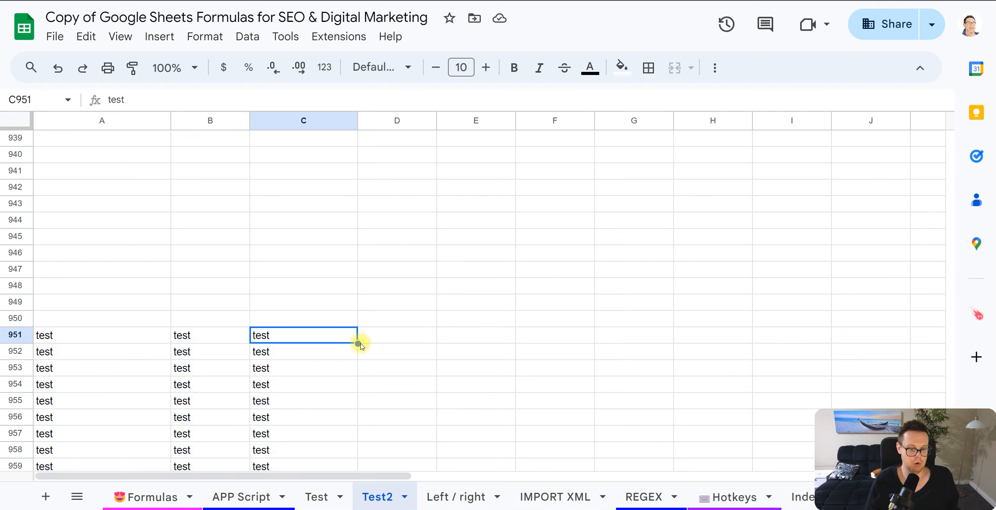
{"action": "left_click_drag", "start_coordinate": [358, 343], "coordinate": [359, 236]}
{"action": "left_click", "coordinate": [383, 333]}
Replace the content of C951 with the formula =B951+1
{"action": "double_click", "coordinate": [334, 337]}
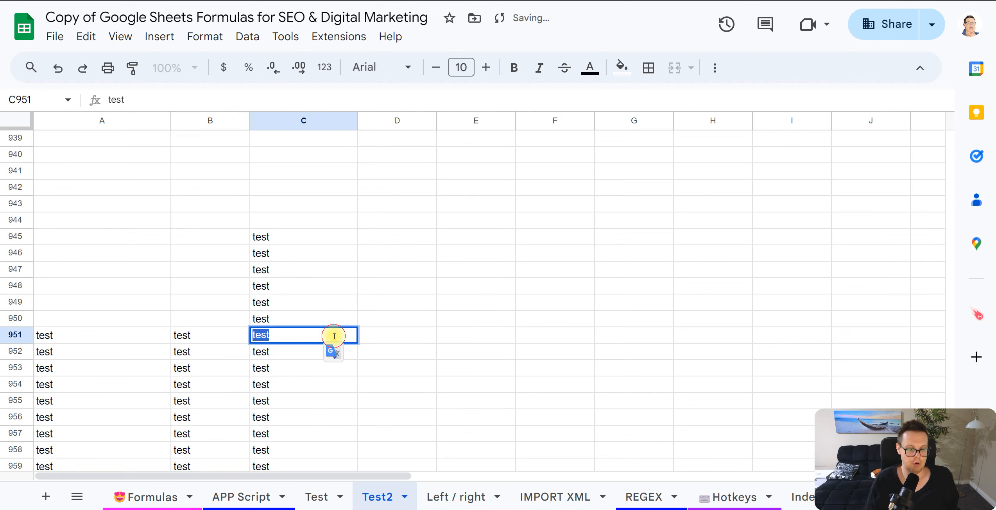
{"action": "type", "text": "="}
{"action": "left_click", "coordinate": [222, 334]}
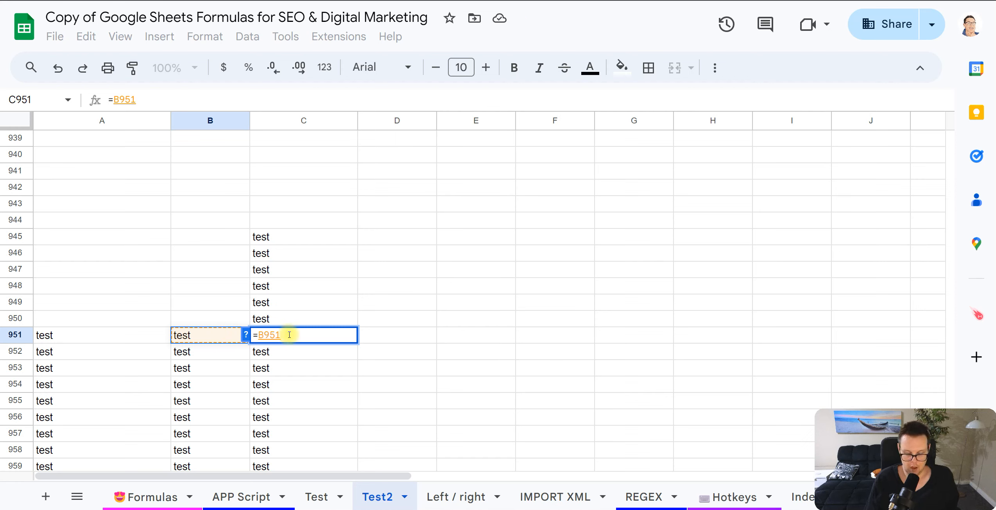
{"action": "type", "text": "+1"}
{"action": "key", "text": "Return"}
Set the value of B951 to 1
{"action": "left_click", "coordinate": [182, 335]}
{"action": "type", "text": "1"}
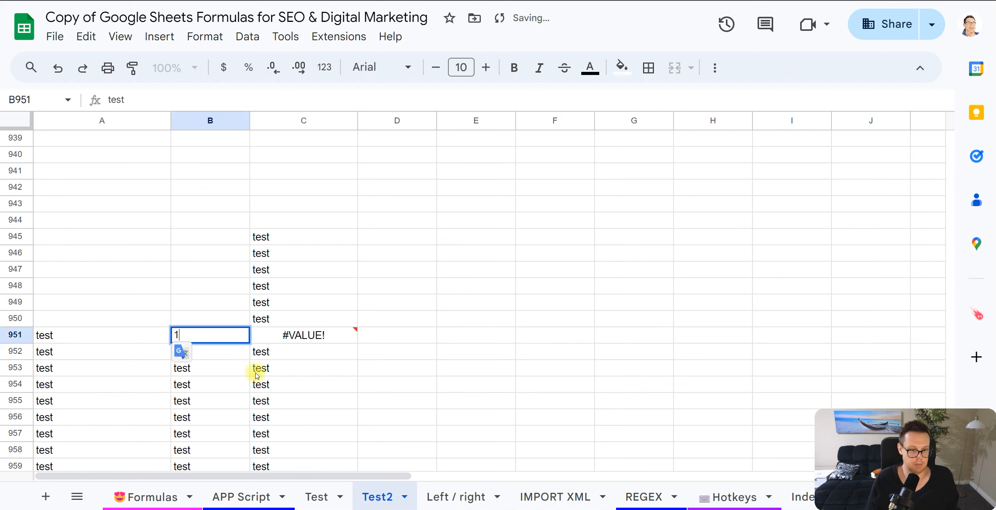
{"action": "left_click", "coordinate": [257, 375]}
Fill the formula of C951 upward to C939
{"action": "left_click", "coordinate": [343, 341]}
{"action": "left_click_drag", "start_coordinate": [358, 344], "coordinate": [350, 140]}
{"action": "scroll", "coordinate": [387, 295], "scroll_direction": "up", "scroll_amount": 2}
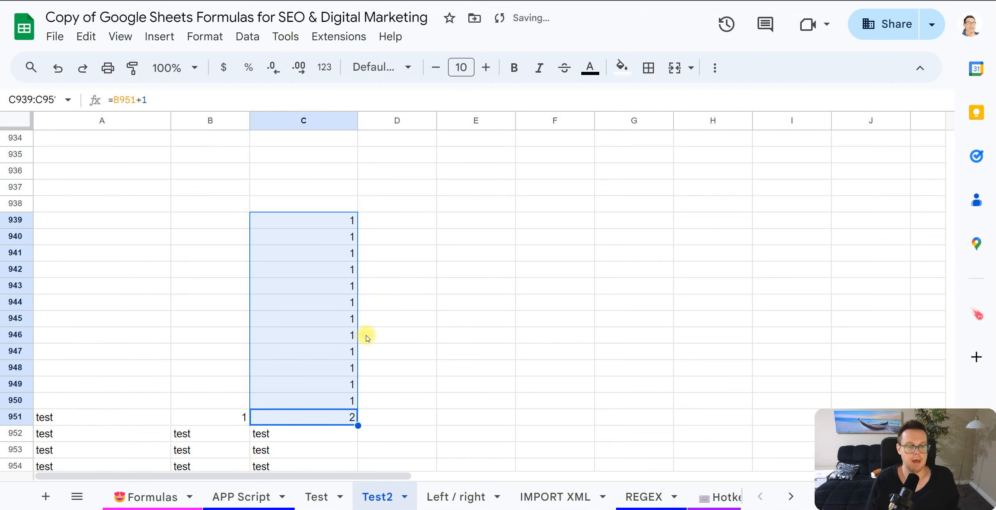
Fill the formulas of C939:C951 rightward to column I
{"action": "left_click_drag", "start_coordinate": [356, 425], "coordinate": [811, 429]}
{"action": "scroll", "coordinate": [836, 375], "scroll_direction": "down", "scroll_amount": 1}
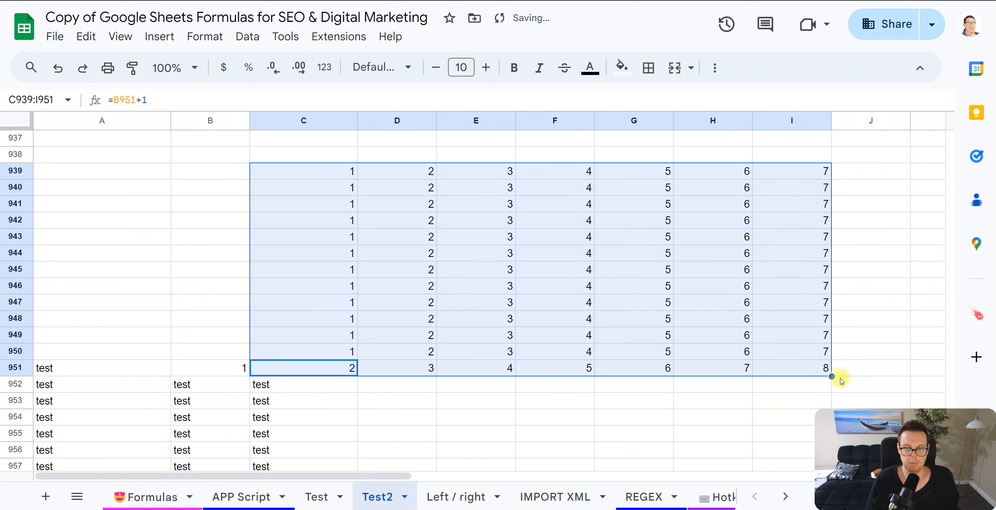
Try filling the formulas of C939:I951 leftward to column A, and undo that fill
{"action": "left_click_drag", "start_coordinate": [831, 376], "coordinate": [134, 353]}
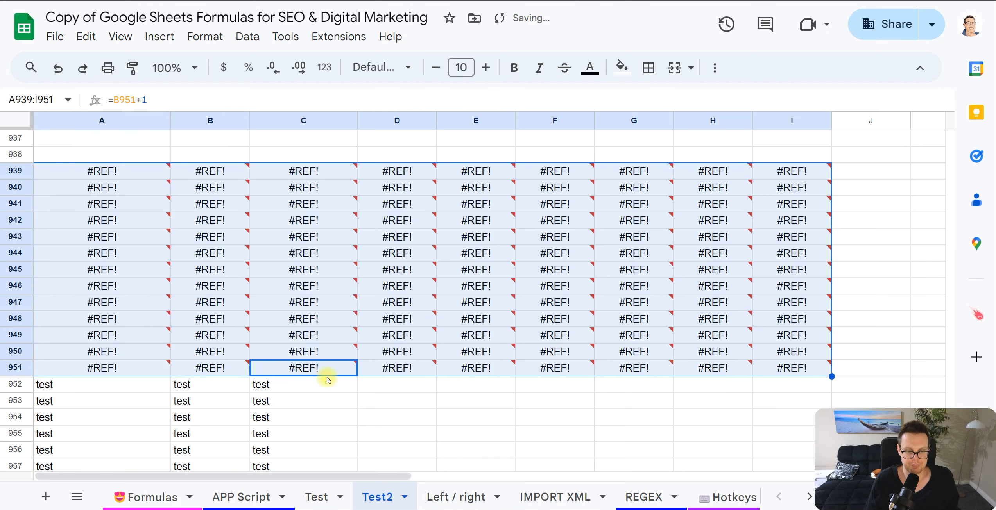
{"action": "key", "text": "ctrl+z"}
{"action": "left_click", "coordinate": [411, 384]}
{"action": "left_click", "coordinate": [342, 357]}
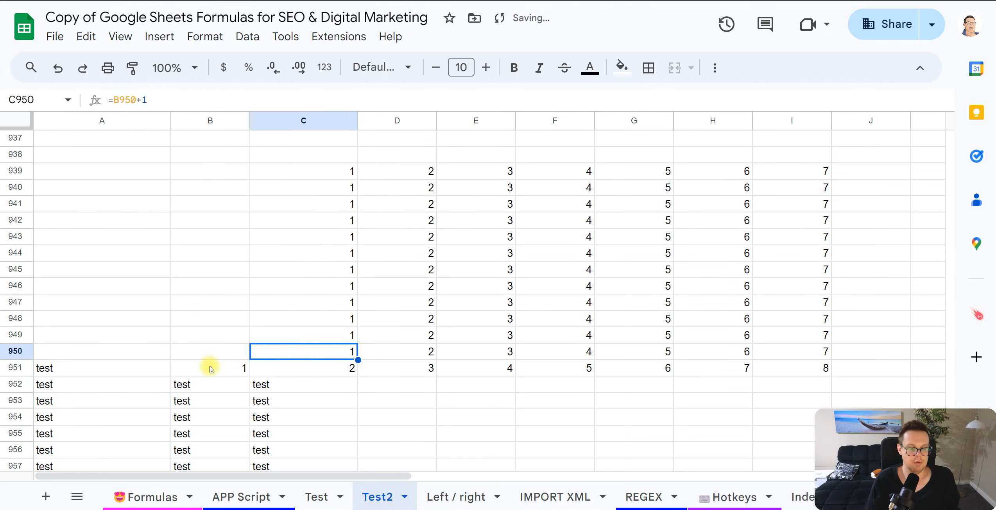
Fill the formula of I951 leftward to A951 and inspect the formulas at both ends of the row
{"action": "left_click", "coordinate": [800, 370]}
{"action": "double_click", "coordinate": [800, 370]}
{"action": "key", "text": "Escape"}
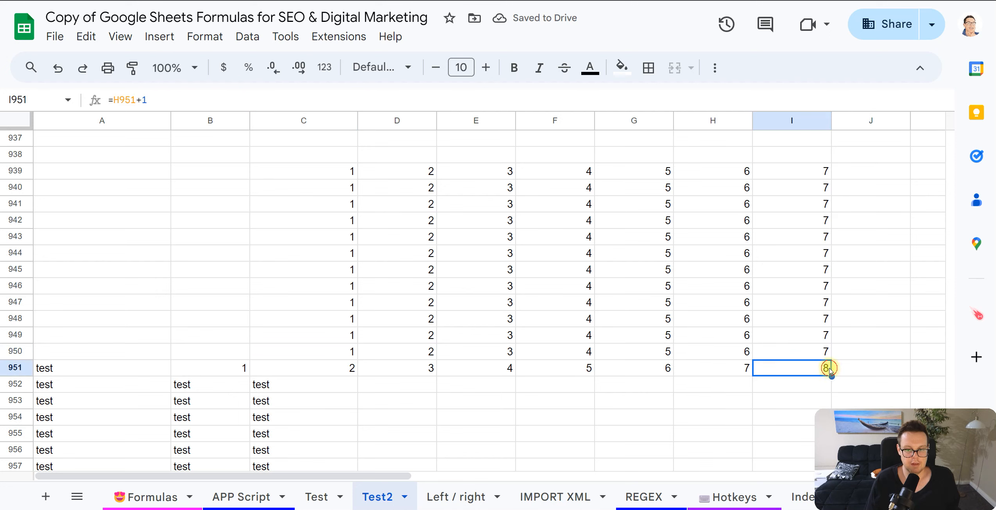
{"action": "left_click_drag", "start_coordinate": [831, 376], "coordinate": [130, 321]}
{"action": "double_click", "coordinate": [136, 368]}
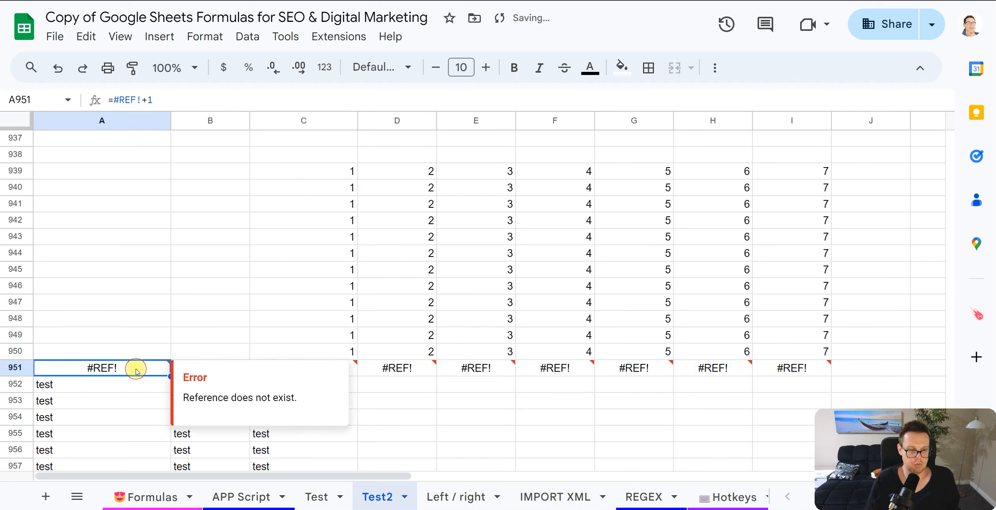
{"action": "left_click", "coordinate": [182, 331]}
{"action": "double_click", "coordinate": [791, 369]}
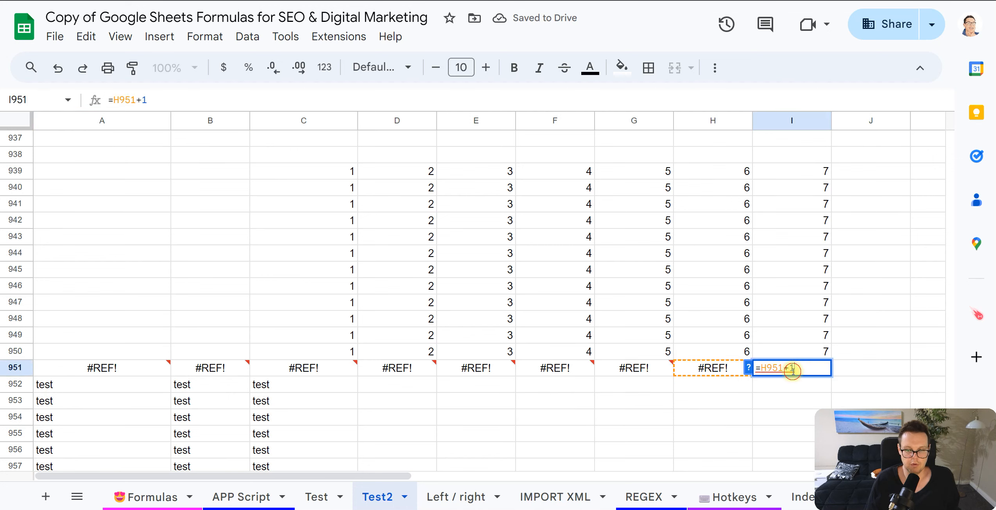
Wrap the formula of I950 in IFERROR so it reads =iferror(H950+1)
{"action": "double_click", "coordinate": [789, 352]}
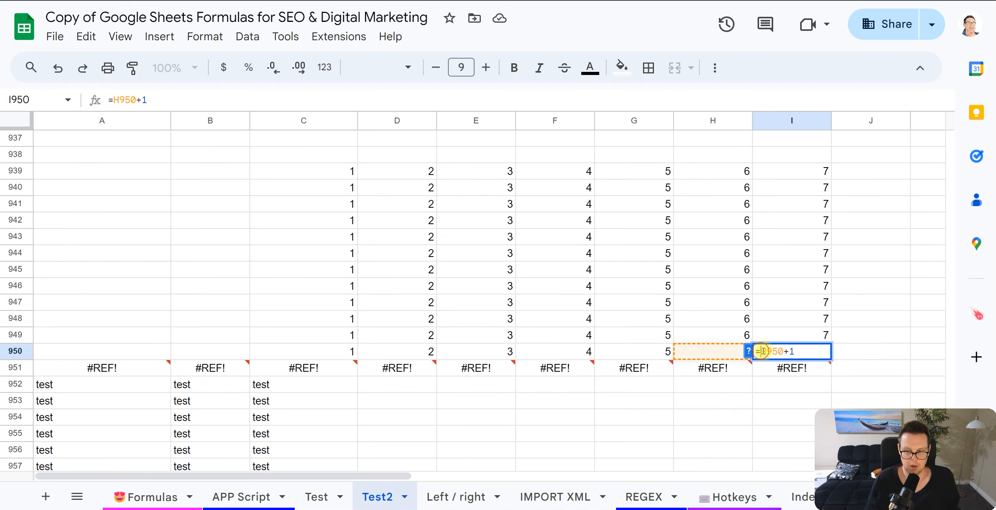
{"action": "type", "text": "iferror("}
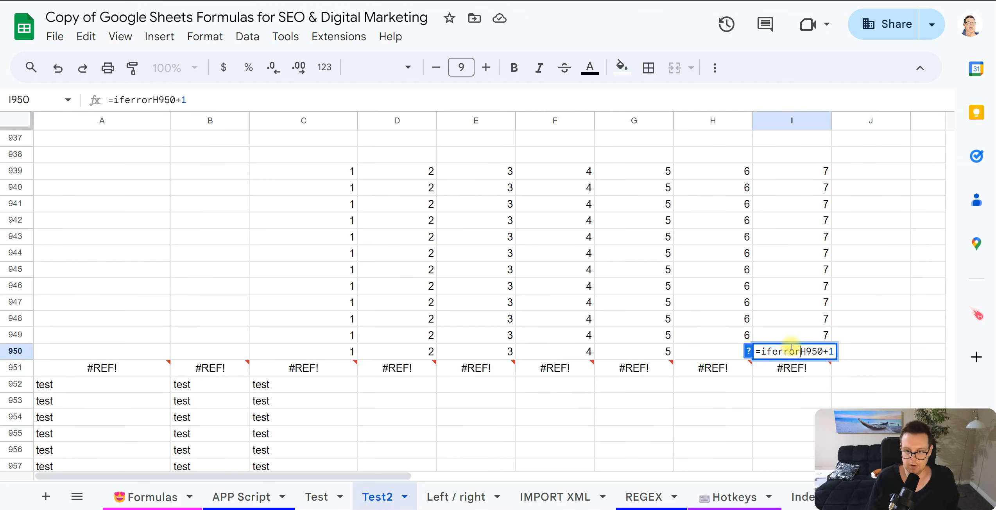
{"action": "key", "text": "Return"}
{"action": "left_click", "coordinate": [790, 347]}
{"action": "scroll", "coordinate": [790, 347], "scroll_direction": "up", "scroll_amount": 1}
{"action": "left_click", "coordinate": [790, 347]}
{"action": "scroll", "coordinate": [810, 364], "scroll_direction": "down", "scroll_amount": 1}
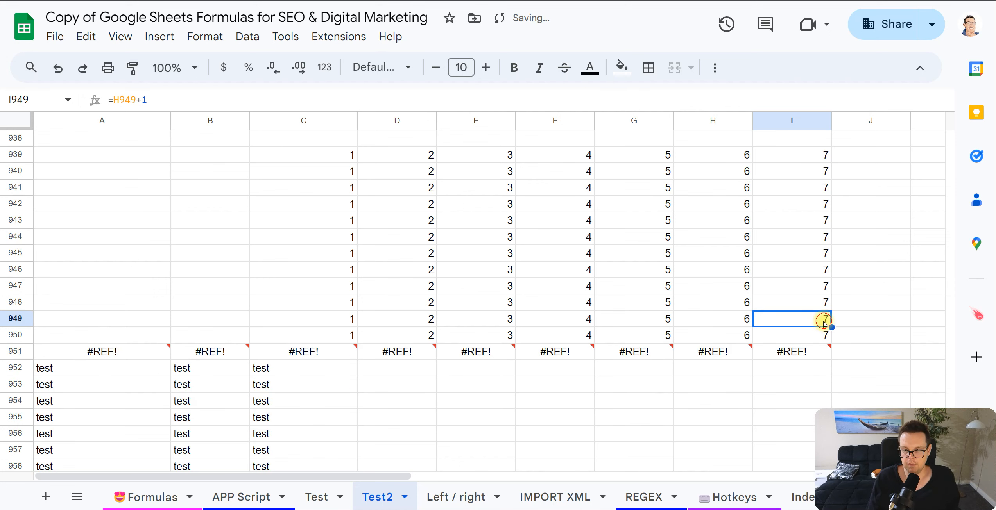
Clear the contents of row 951
{"action": "left_click", "coordinate": [15, 351]}
{"action": "key", "text": "Delete"}
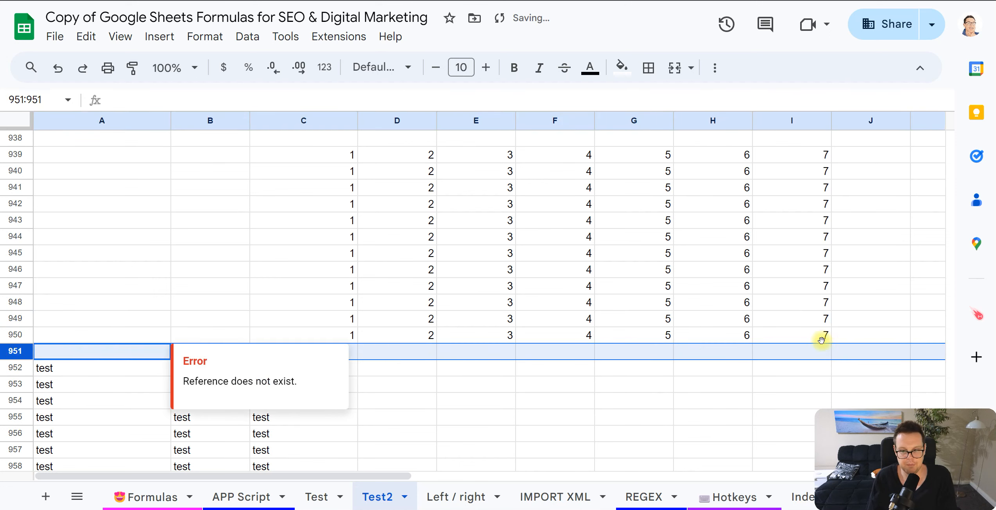
Fill the IFERROR formula of I950 upward to I939
{"action": "left_click", "coordinate": [825, 336]}
{"action": "left_click_drag", "start_coordinate": [831, 344], "coordinate": [80, 169]}
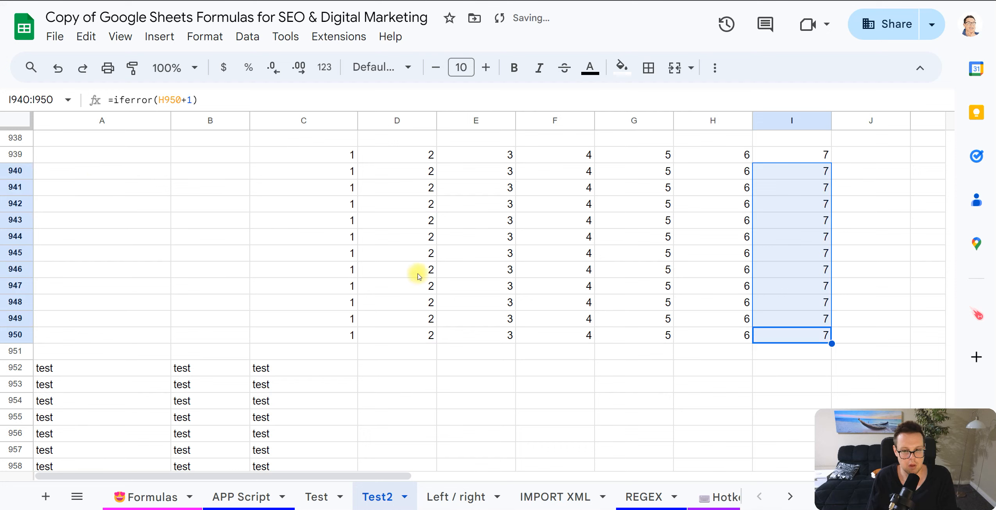
{"action": "left_click", "coordinate": [805, 350]}
{"action": "left_click", "coordinate": [820, 336]}
{"action": "left_click_drag", "start_coordinate": [831, 342], "coordinate": [100, 151]}
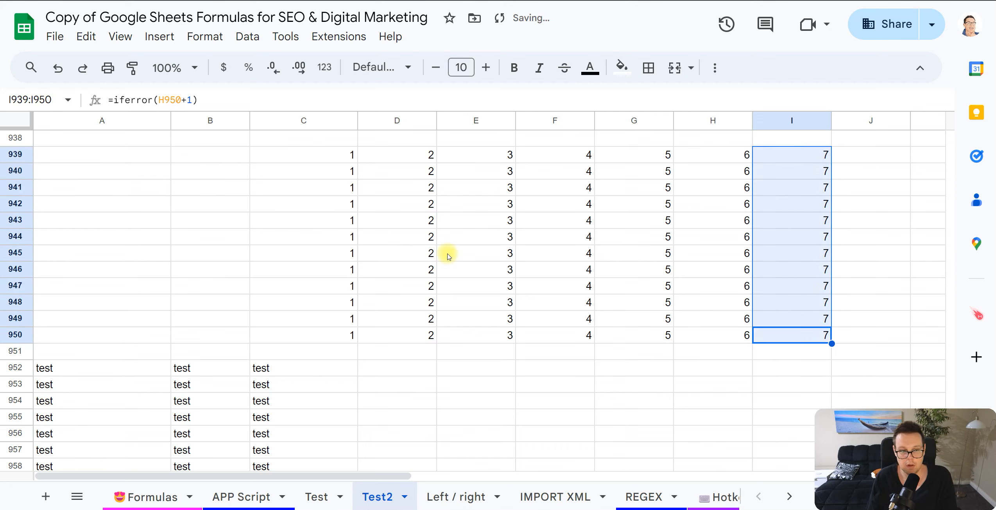
{"action": "left_click", "coordinate": [261, 234]}
{"action": "left_click", "coordinate": [129, 240]}
{"action": "left_click", "coordinate": [270, 251]}
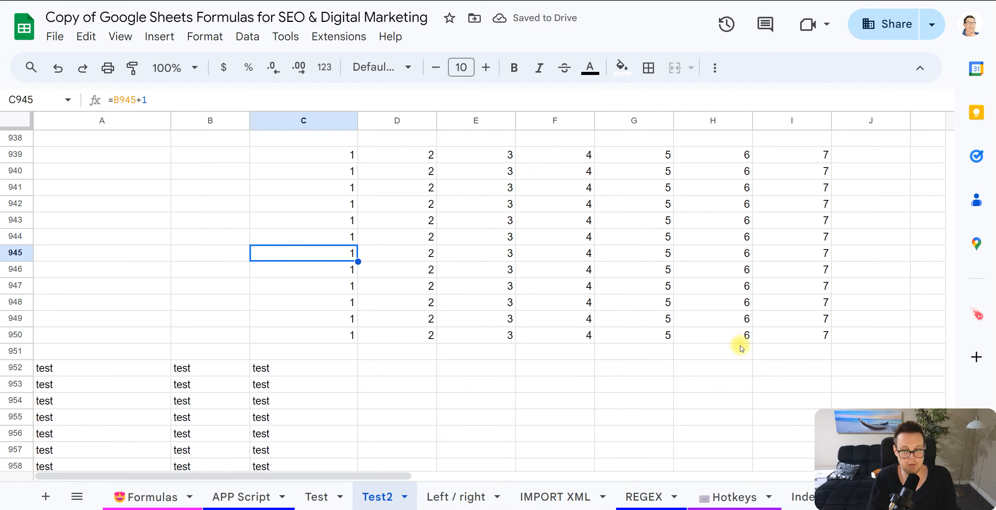
Fill the IFERROR formula of I950 leftward to A950
{"action": "left_click", "coordinate": [741, 343]}
{"action": "left_click", "coordinate": [834, 338]}
{"action": "left_click", "coordinate": [829, 338]}
{"action": "left_click_drag", "start_coordinate": [831, 343], "coordinate": [166, 270]}
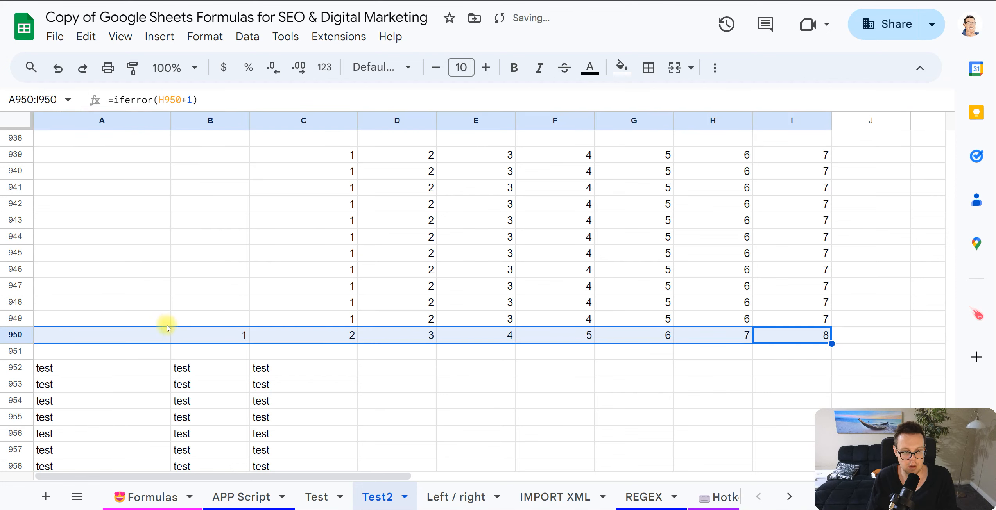
Examine the filled formula in A950 and the IFERROR formula in I950 without changing them
{"action": "left_click", "coordinate": [145, 332]}
{"action": "double_click", "coordinate": [145, 333]}
{"action": "key", "text": "Escape"}
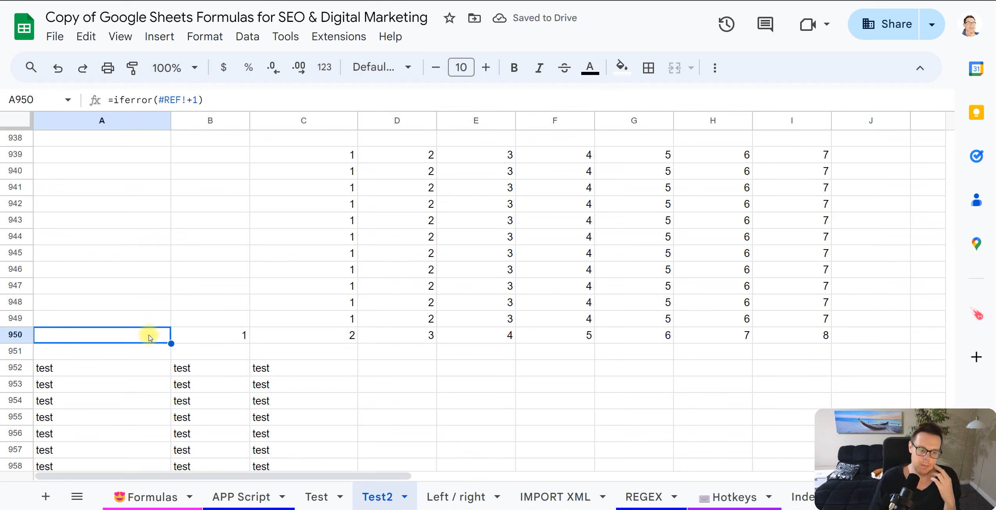
{"action": "left_click", "coordinate": [144, 338]}
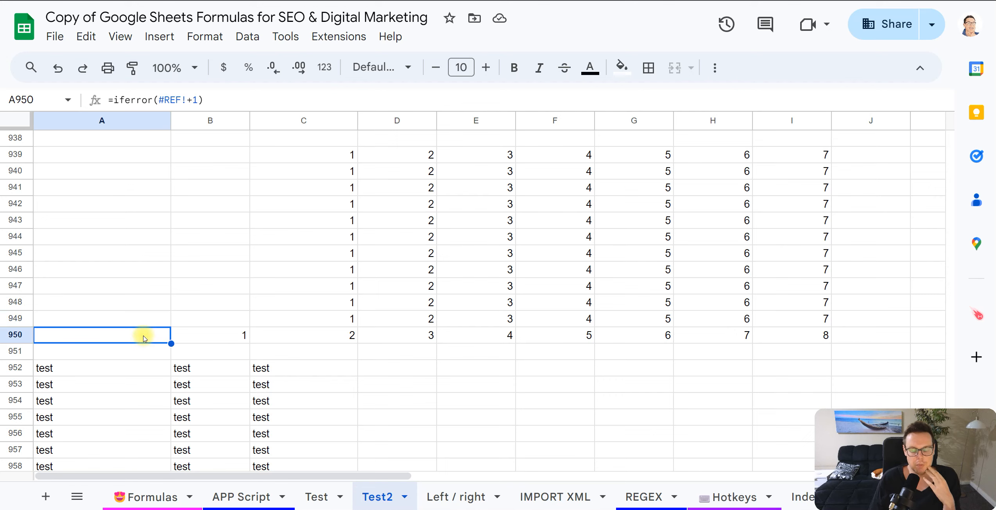
{"action": "left_click", "coordinate": [178, 316]}
{"action": "left_click", "coordinate": [158, 324]}
{"action": "left_click", "coordinate": [160, 337]}
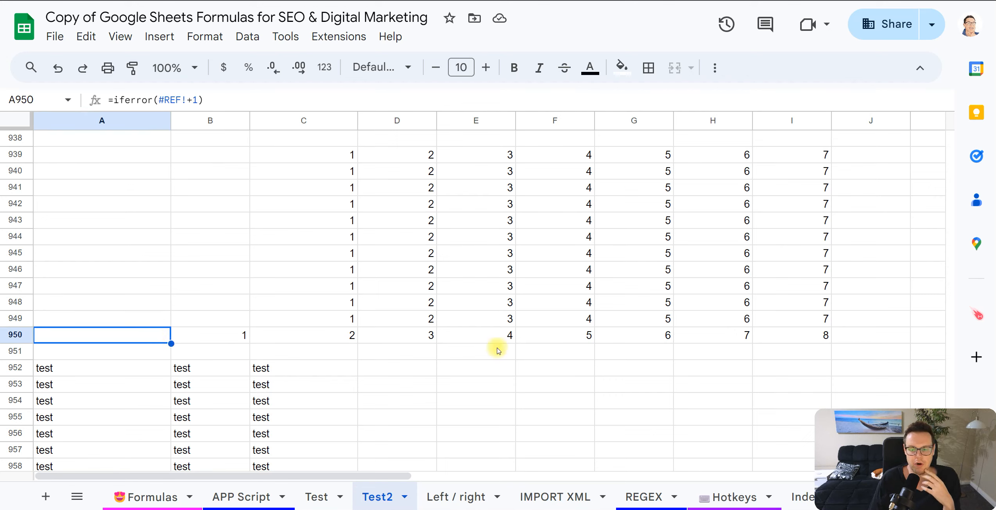
{"action": "left_click", "coordinate": [825, 325]}
{"action": "double_click", "coordinate": [824, 332]}
{"action": "double_click", "coordinate": [785, 335]}
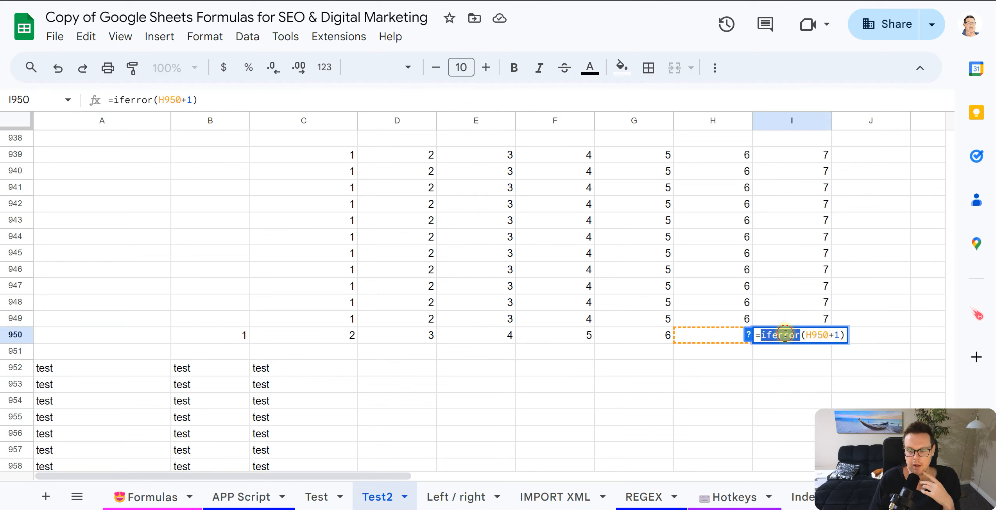
{"action": "left_click", "coordinate": [780, 367]}
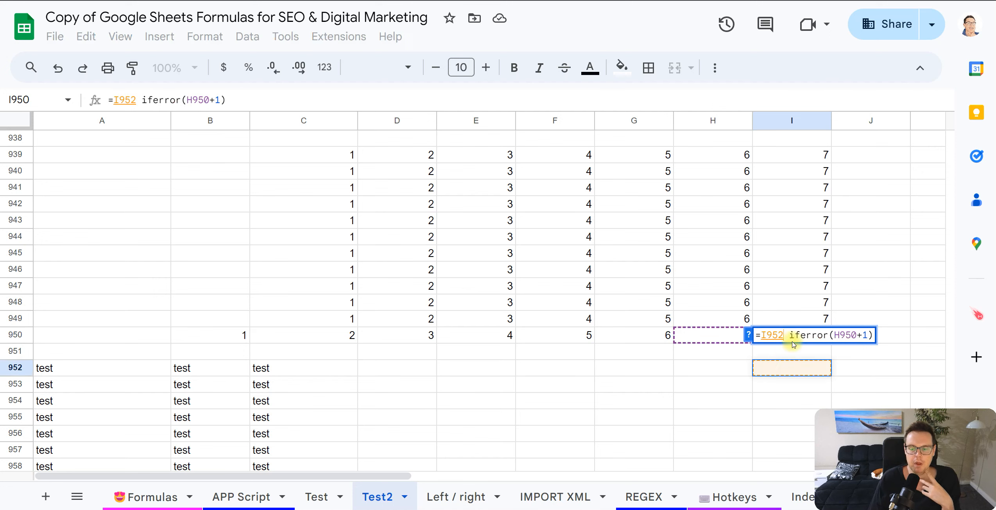
{"action": "key", "text": "Escape"}
Enter =SUM(B1:B4) in B5 beneath the numbers at the top of the sheet, and make the cell bold
{"action": "scroll", "coordinate": [901, 320], "scroll_direction": "up", "scroll_amount": 20}
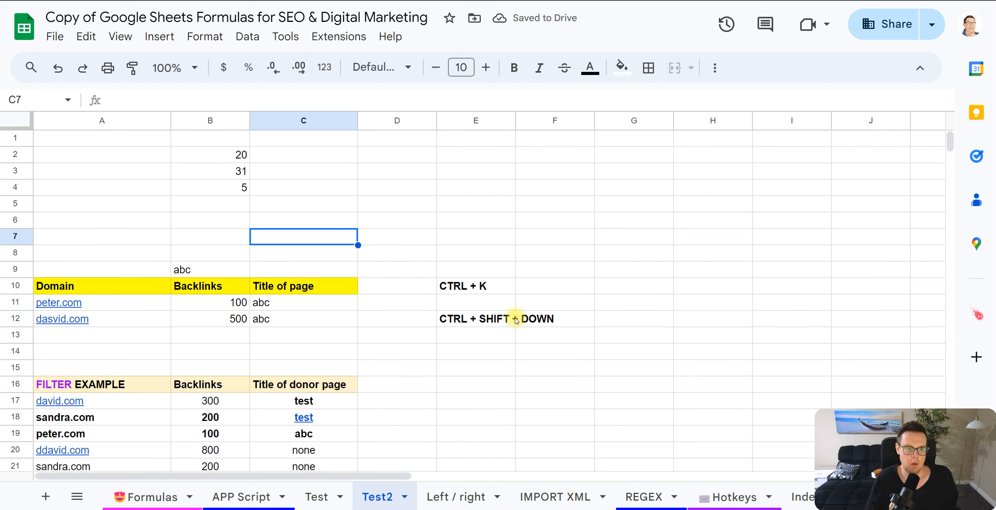
{"action": "left_click", "coordinate": [233, 155]}
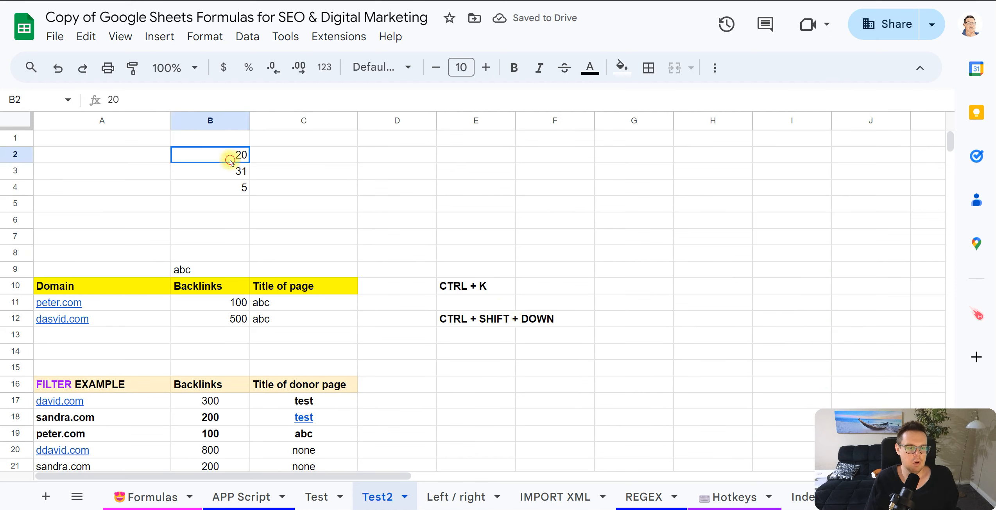
{"action": "left_click_drag", "start_coordinate": [234, 155], "coordinate": [238, 188]}
{"action": "left_click", "coordinate": [252, 188]}
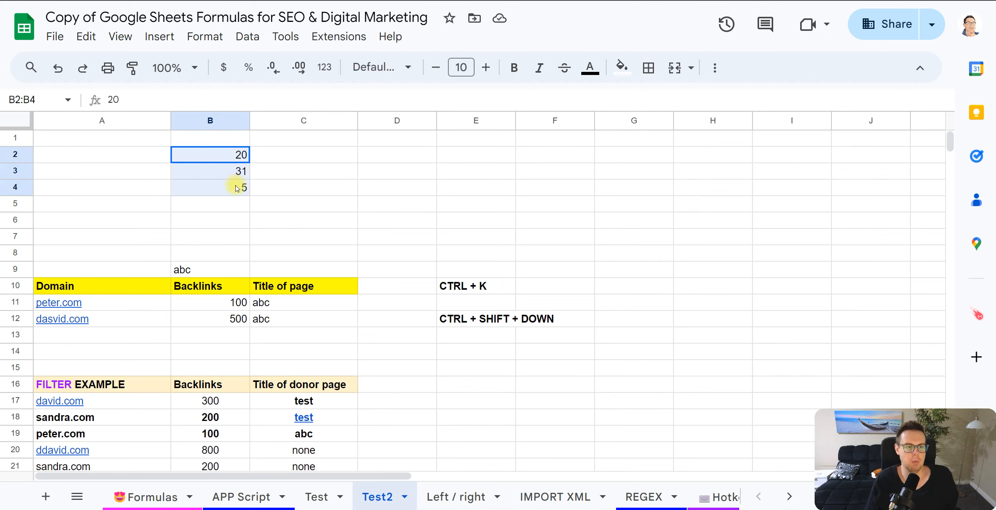
{"action": "double_click", "coordinate": [229, 206]}
{"action": "type", "text": "=sum"}
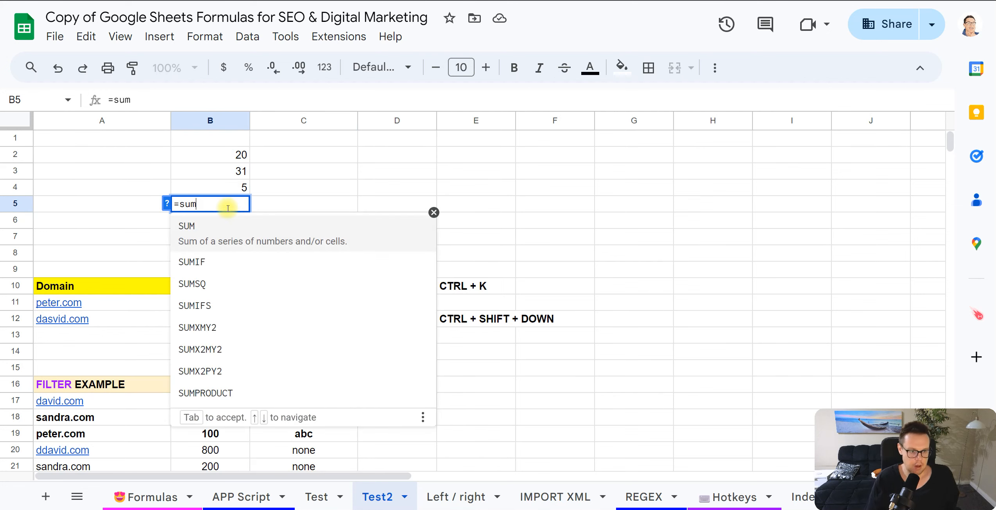
{"action": "left_click", "coordinate": [225, 226]}
{"action": "left_click_drag", "start_coordinate": [233, 156], "coordinate": [240, 190]}
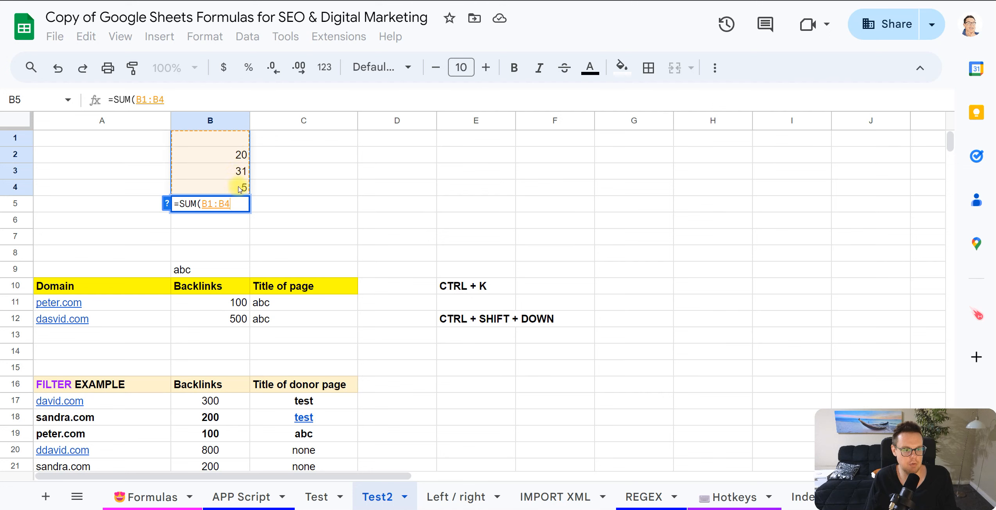
{"action": "key", "text": "Return"}
{"action": "left_click", "coordinate": [231, 202]}
{"action": "key", "text": "ctrl+b"}
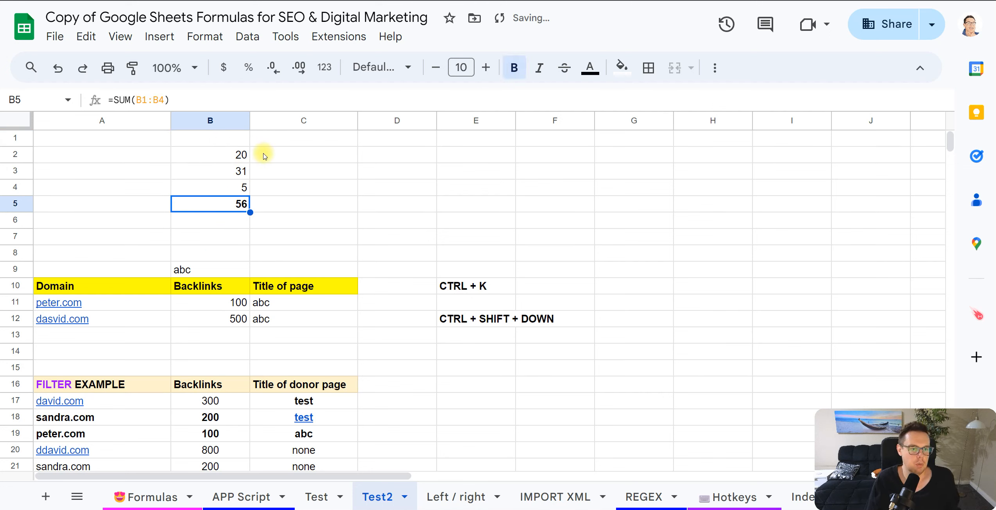
Format the values in B2:B4 as plain text and check the SUM cell B5
{"action": "left_click", "coordinate": [238, 154]}
{"action": "left_click_drag", "start_coordinate": [240, 171], "coordinate": [240, 188]}
{"action": "left_click", "coordinate": [204, 37]}
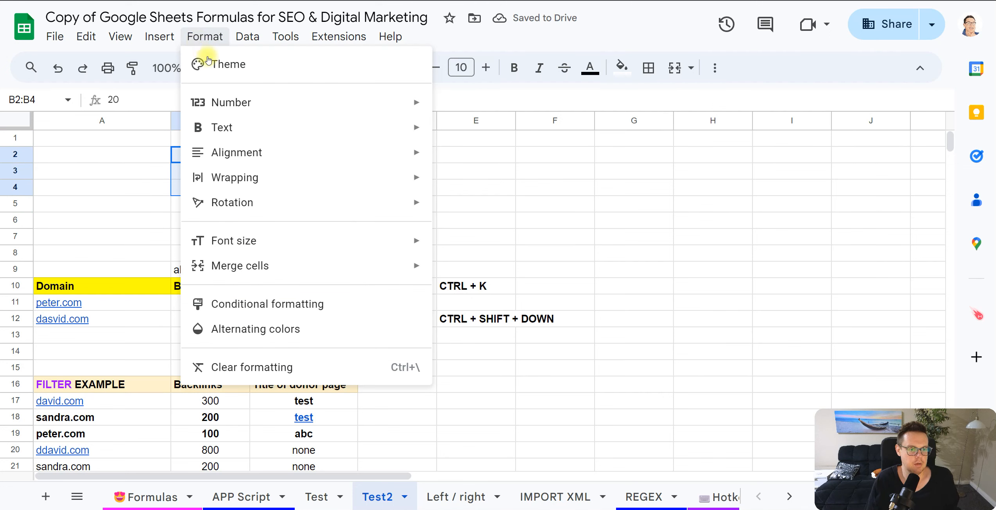
{"action": "mouse_move", "coordinate": [250, 127]}
{"action": "mouse_move", "coordinate": [371, 105]}
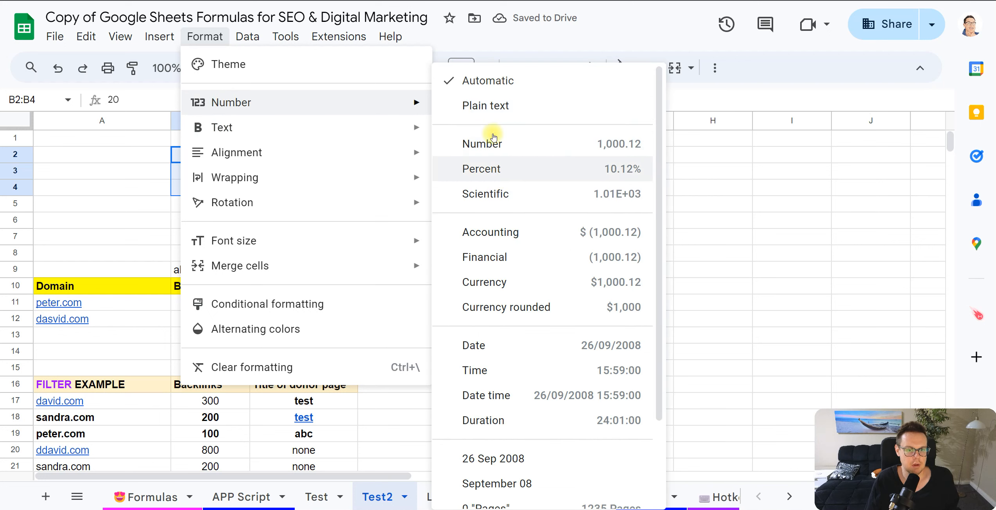
{"action": "left_click", "coordinate": [491, 109]}
{"action": "left_click", "coordinate": [235, 186]}
{"action": "left_click_drag", "start_coordinate": [237, 156], "coordinate": [237, 183]}
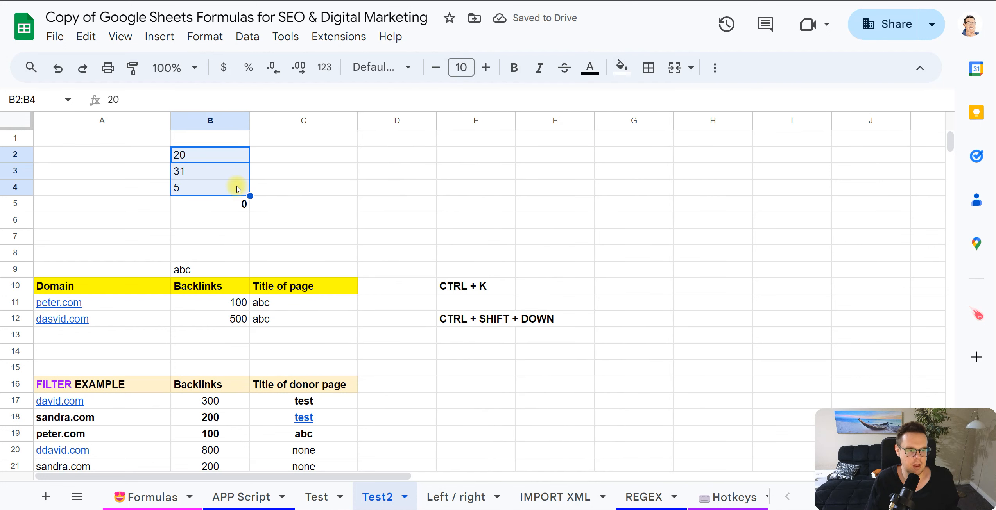
{"action": "double_click", "coordinate": [239, 207]}
{"action": "key", "text": "Escape"}
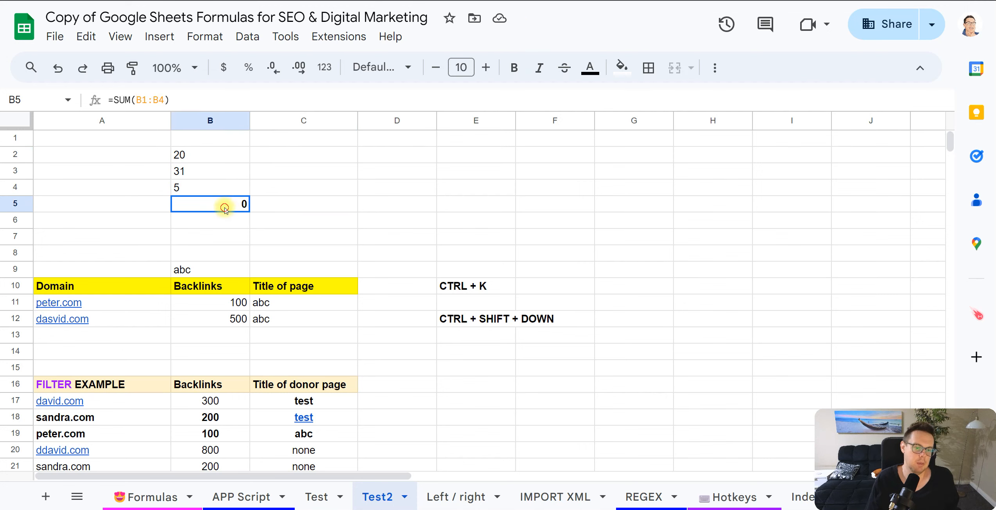
Format the values in B2:B4 with the Number format
{"action": "left_click_drag", "start_coordinate": [226, 156], "coordinate": [228, 190]}
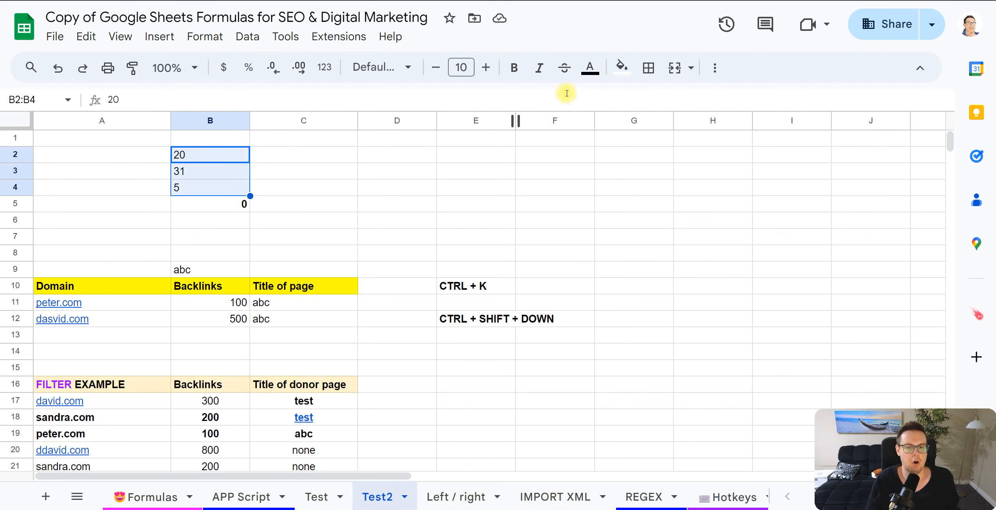
{"action": "key", "text": "ctrl+b"}
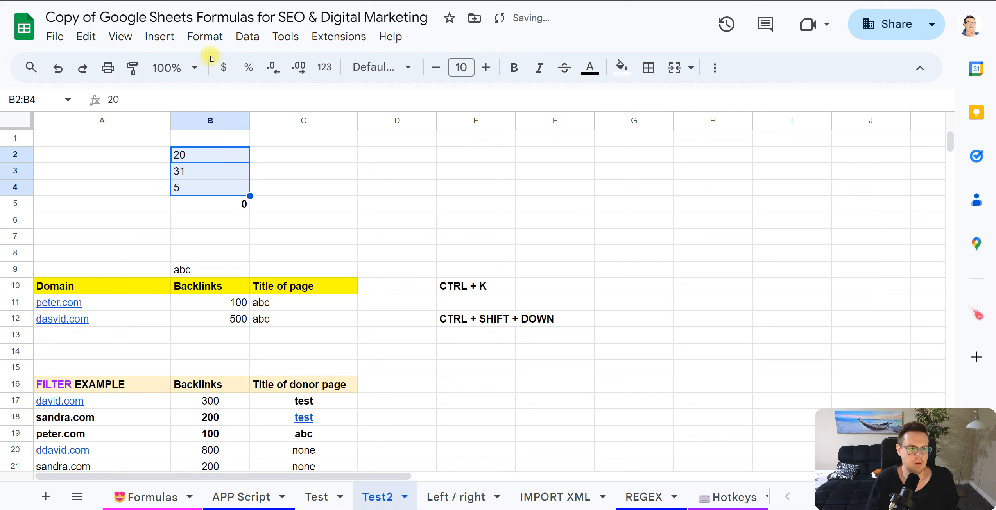
{"action": "left_click", "coordinate": [204, 36]}
{"action": "mouse_move", "coordinate": [240, 117]}
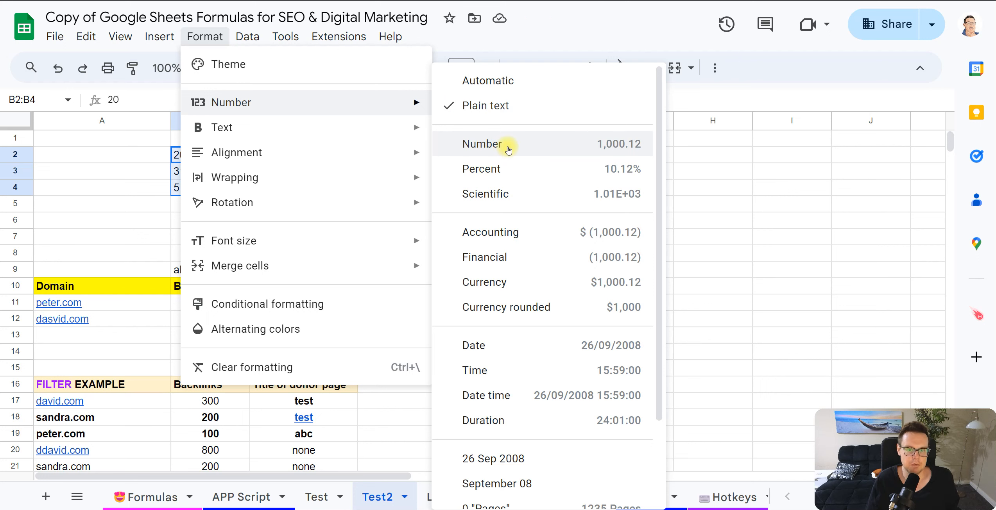
{"action": "left_click", "coordinate": [507, 151]}
Enter the note CTRL + SHIFT + 1 in cell D2 beside the numbers
{"action": "double_click", "coordinate": [340, 156]}
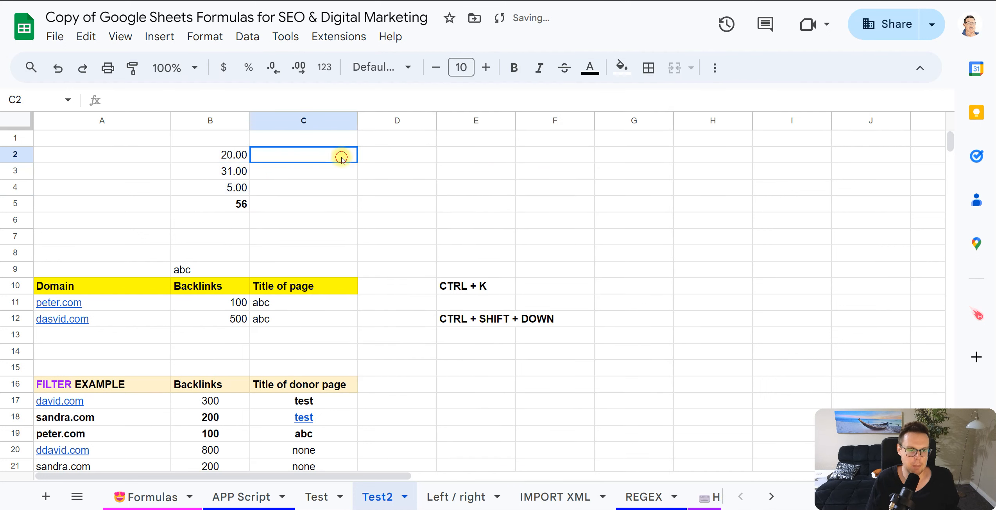
{"action": "double_click", "coordinate": [388, 158]}
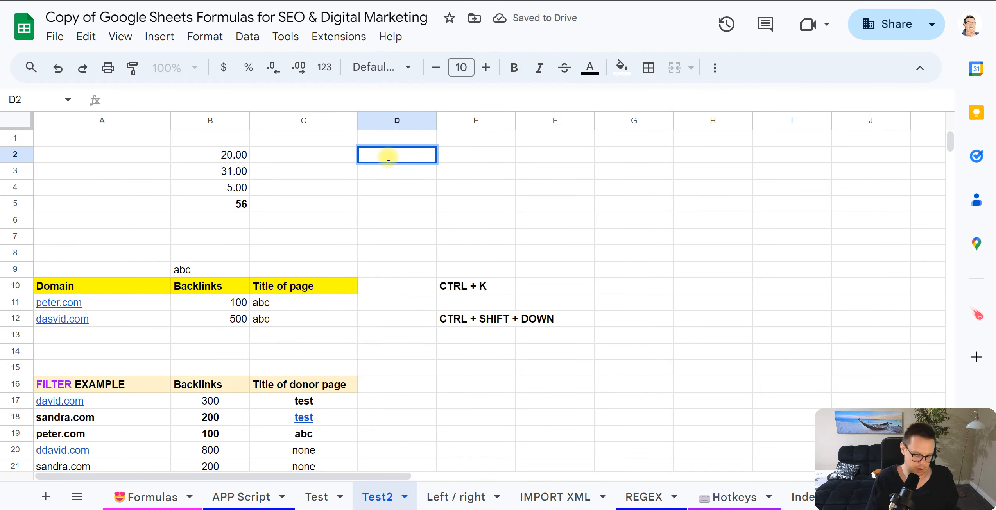
{"action": "type", "text": "C"}
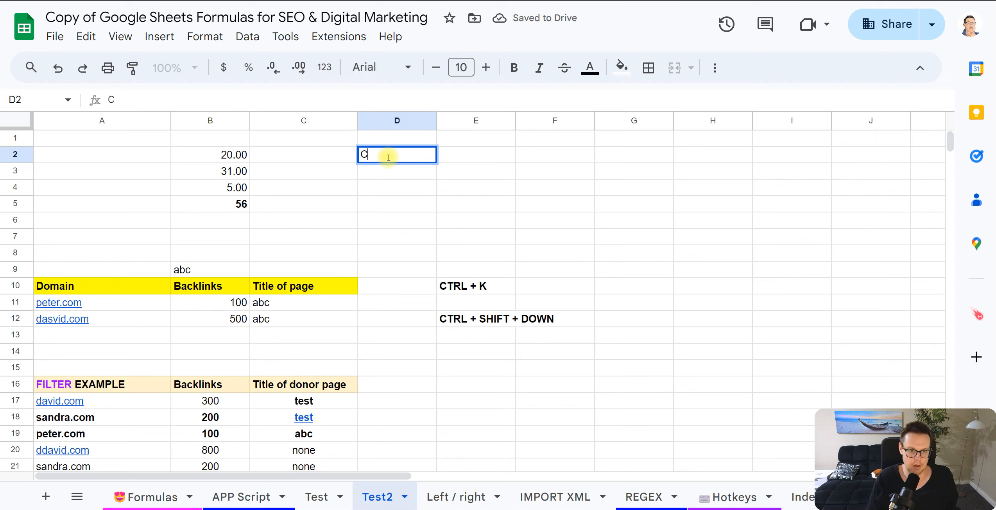
{"action": "type", "text": "TRL + SHIFT + 1"}
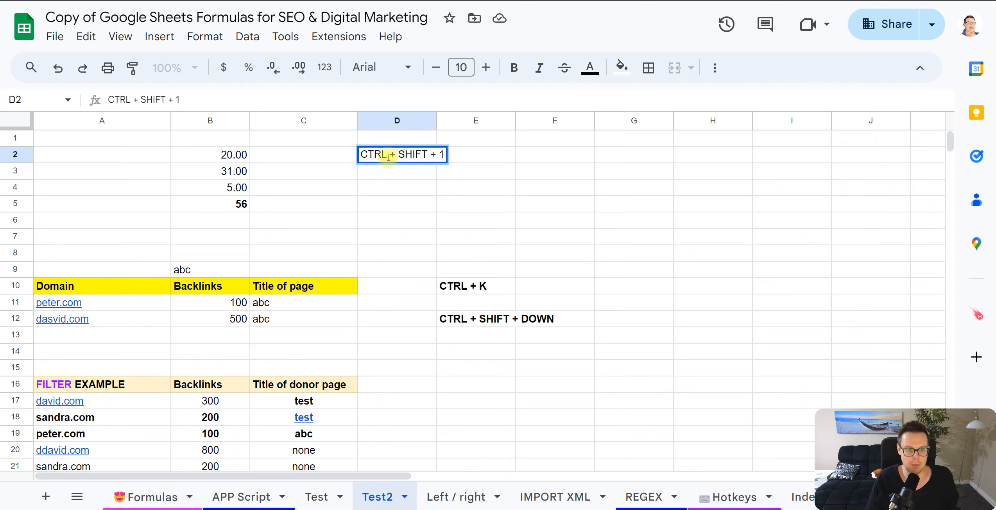
{"action": "key", "text": "Return"}
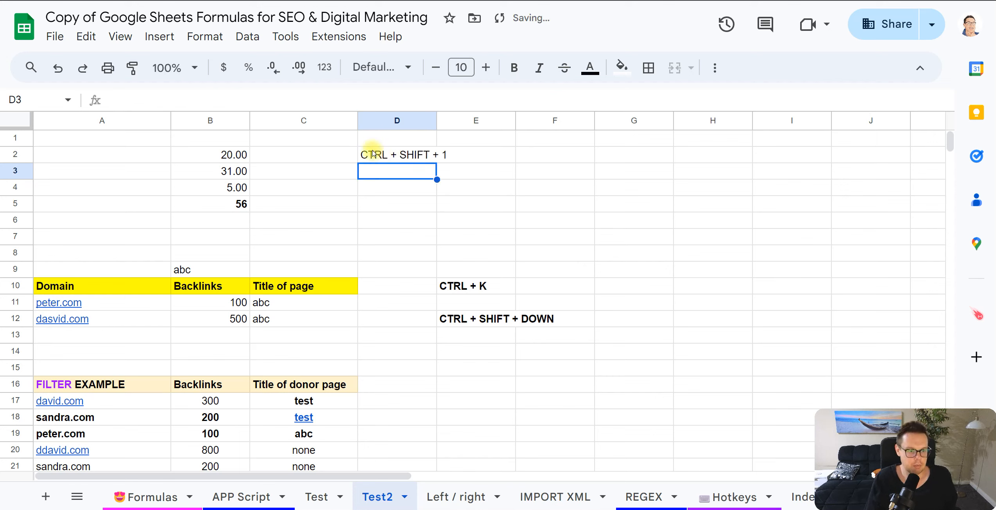
Format B2:B4 as currency, switch them back to the Number format, and check the SUM formula in B5
{"action": "left_click_drag", "start_coordinate": [232, 156], "coordinate": [242, 186]}
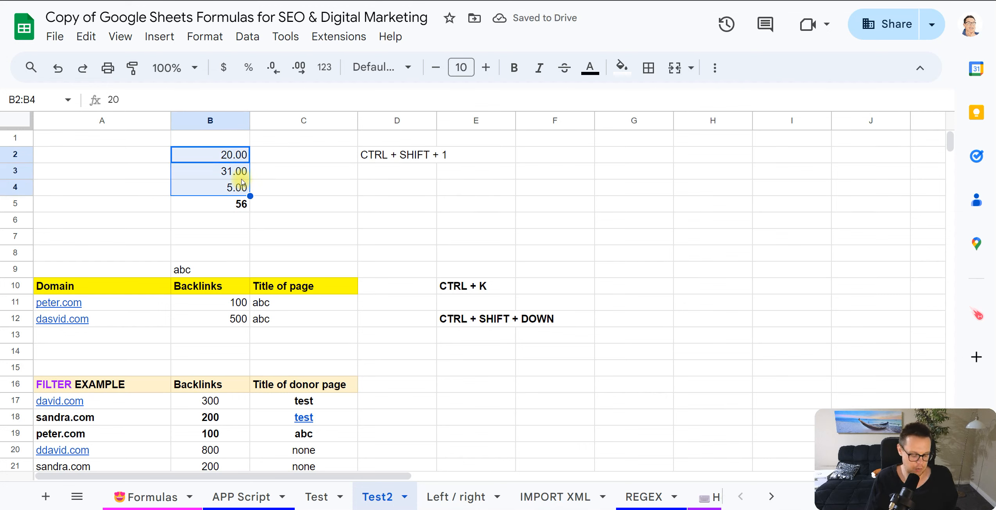
{"action": "key", "text": "ctrl+shift+4"}
{"action": "left_click_drag", "start_coordinate": [237, 149], "coordinate": [235, 198]}
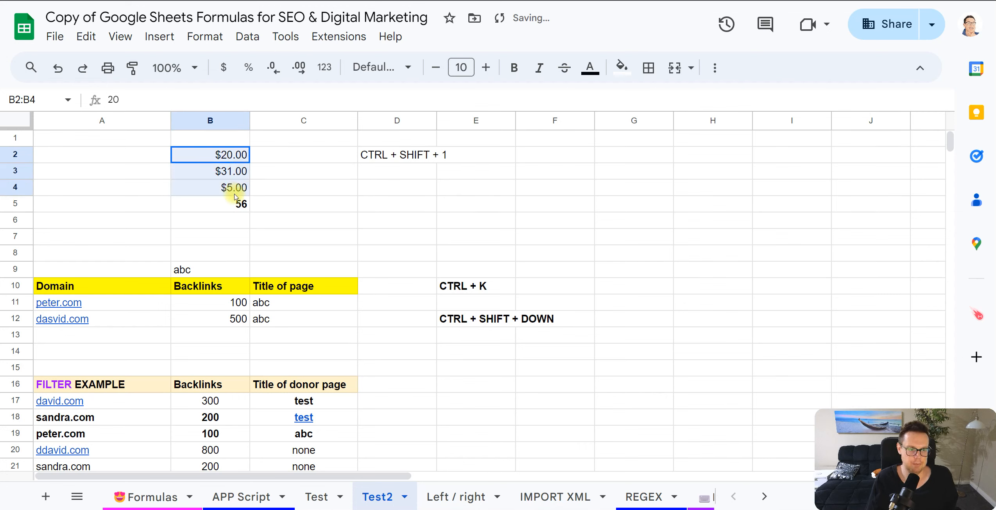
{"action": "key", "text": "ctrl+shift+1"}
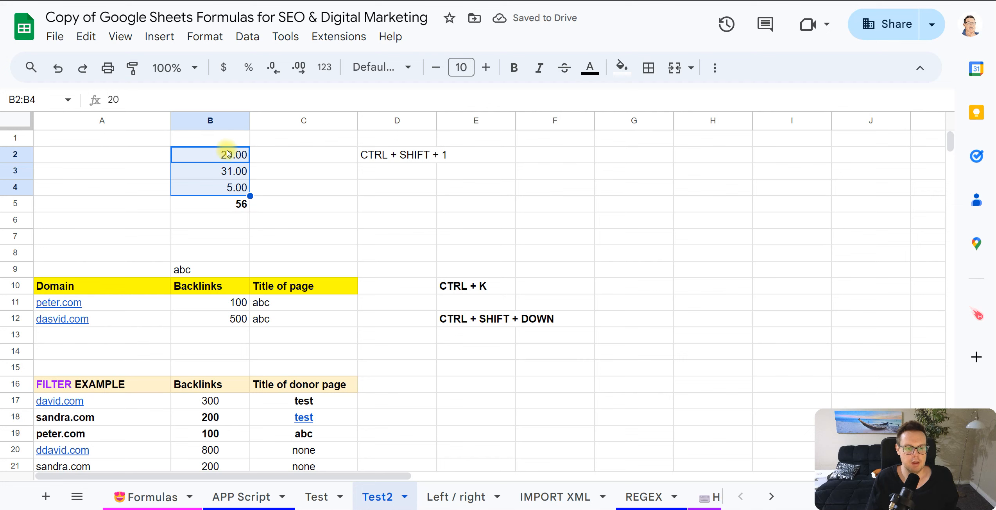
{"action": "left_click", "coordinate": [226, 207]}
{"action": "double_click", "coordinate": [226, 208]}
{"action": "key", "text": "Escape"}
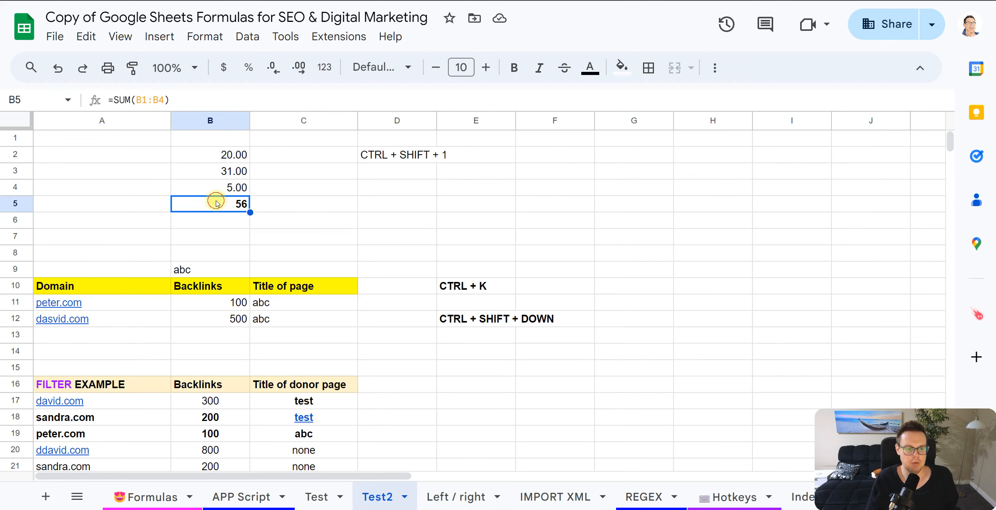
{"action": "left_click", "coordinate": [318, 217]}
Remove both decimal places from the values in B2:B4 so they display as whole numbers
{"action": "left_click_drag", "start_coordinate": [243, 154], "coordinate": [249, 188]}
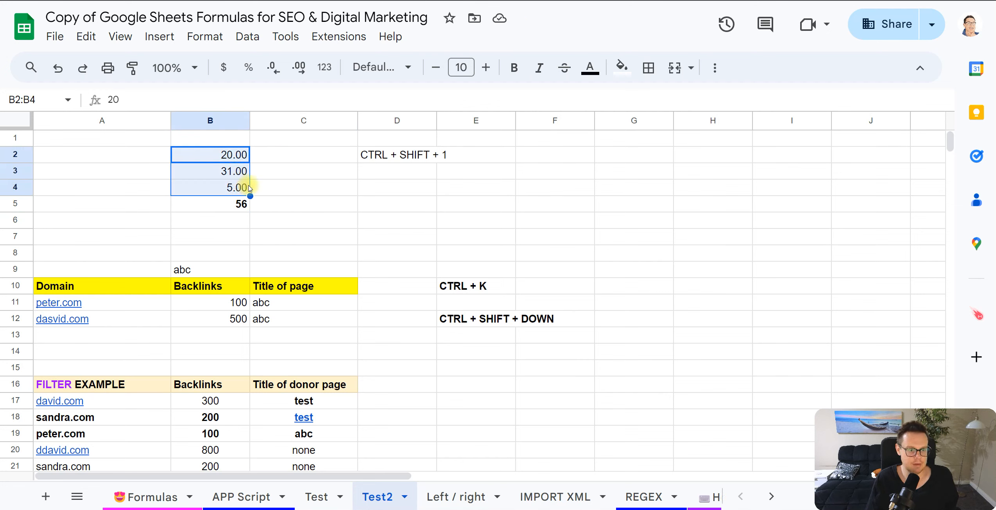
{"action": "left_click", "coordinate": [273, 69]}
{"action": "left_click", "coordinate": [273, 69]}
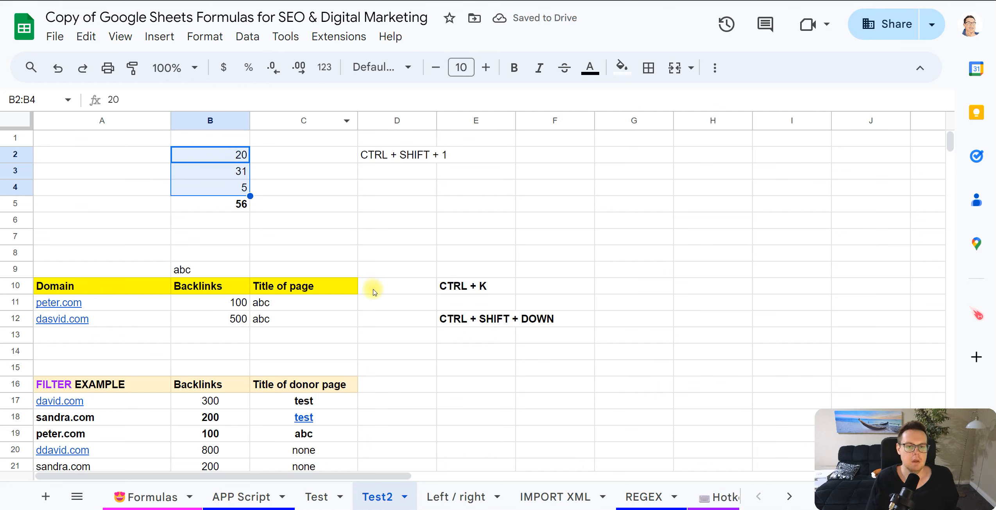
Increase the values in B2:B4 to five decimal places, reduce them back to whole numbers, and reselect the range
{"action": "left_click", "coordinate": [302, 77]}
{"action": "left_click", "coordinate": [302, 76]}
{"action": "left_click", "coordinate": [302, 76]}
{"action": "left_click", "coordinate": [302, 75]}
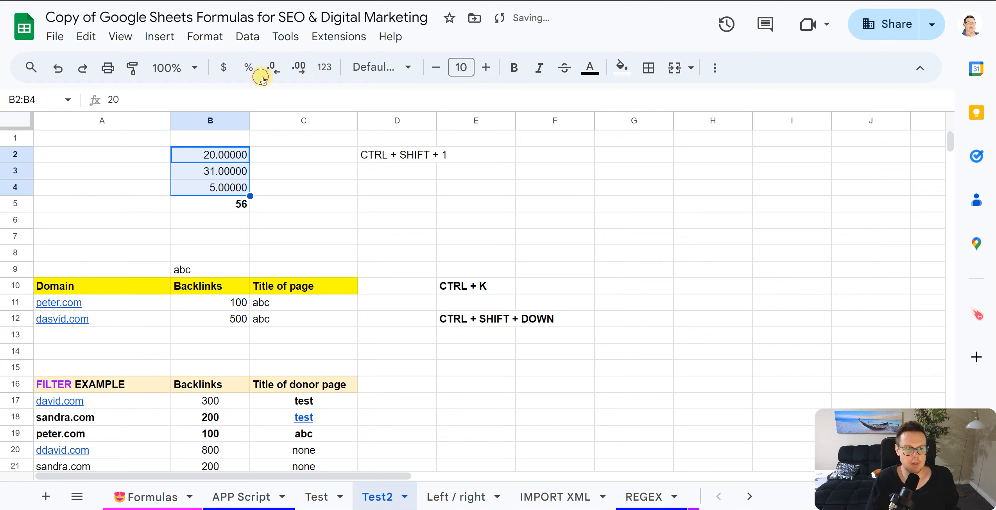
{"action": "left_click", "coordinate": [266, 77]}
{"action": "left_click", "coordinate": [266, 77]}
{"action": "left_click", "coordinate": [267, 78]}
{"action": "left_click", "coordinate": [266, 78]}
{"action": "left_click", "coordinate": [266, 78]}
{"action": "left_click", "coordinate": [276, 193]}
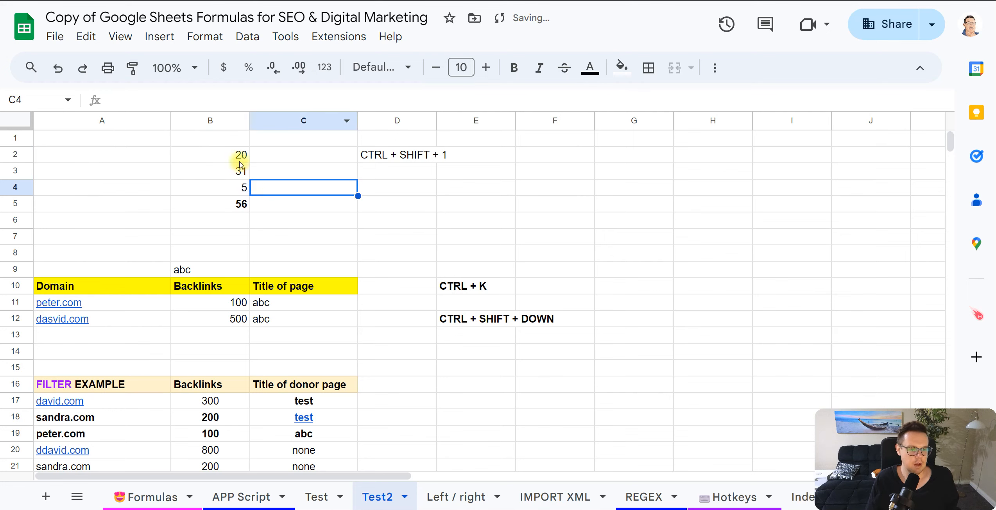
{"action": "left_click_drag", "start_coordinate": [239, 155], "coordinate": [244, 188]}
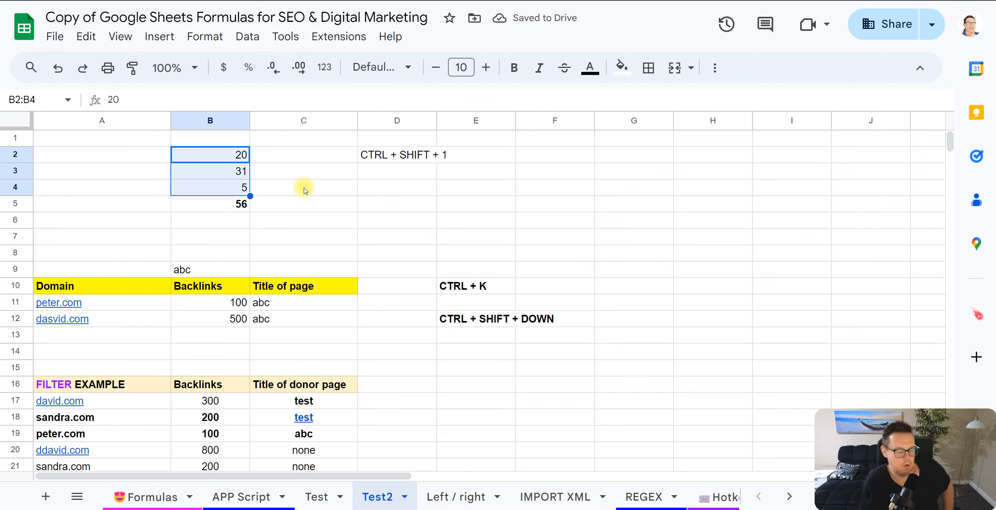
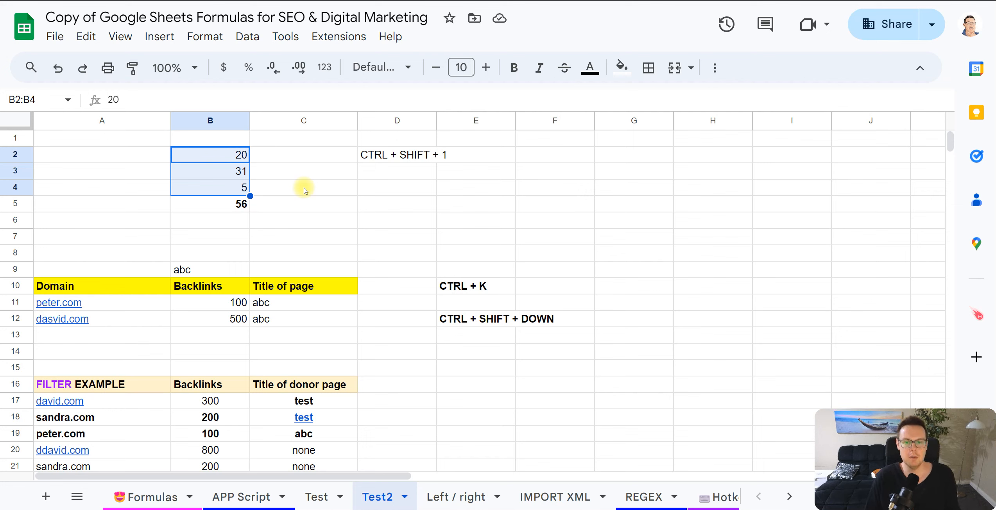
Open the Hotkeys sheet and look through its list of keyboard shortcuts for Google Sheets
{"action": "left_click", "coordinate": [26, 137]}
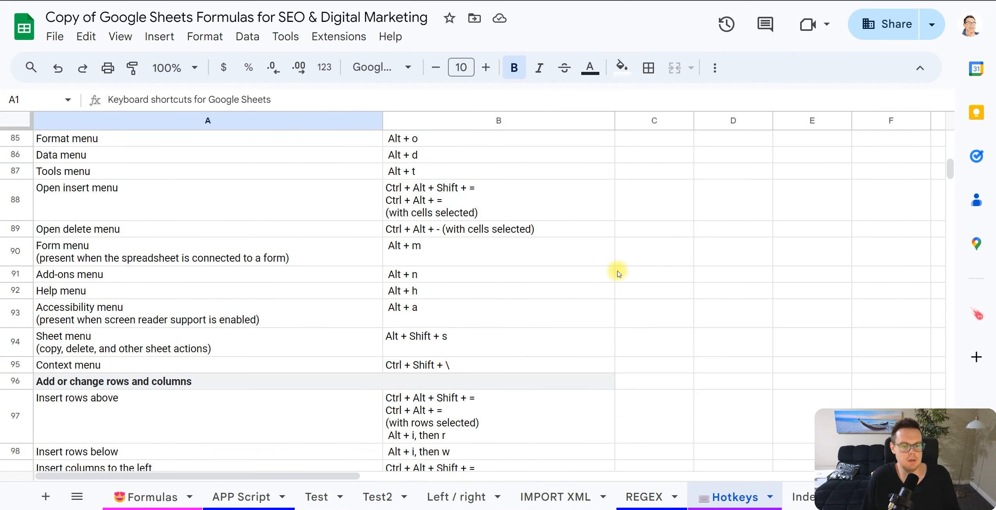
{"action": "scroll", "coordinate": [618, 273], "scroll_direction": "down", "scroll_amount": 10}
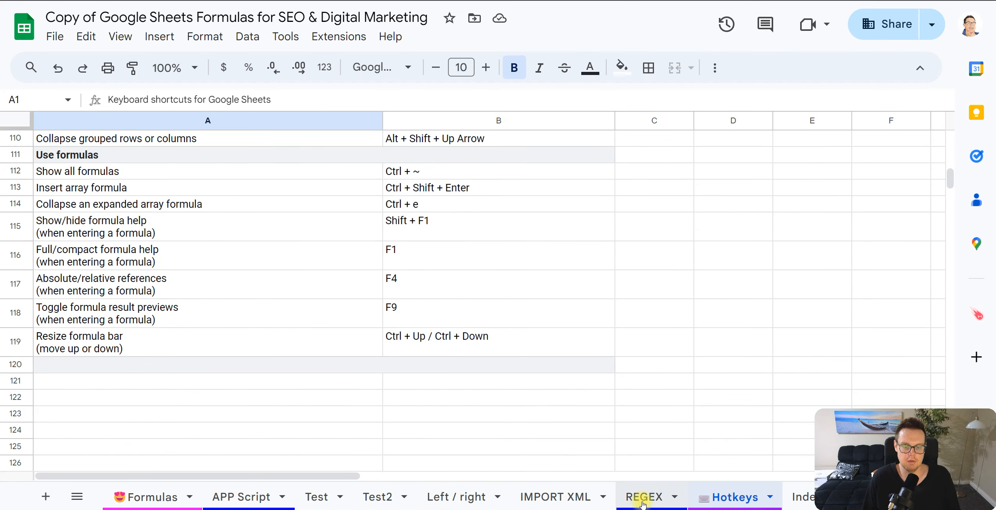
{"action": "scroll", "coordinate": [595, 335], "scroll_direction": "up", "scroll_amount": 20}
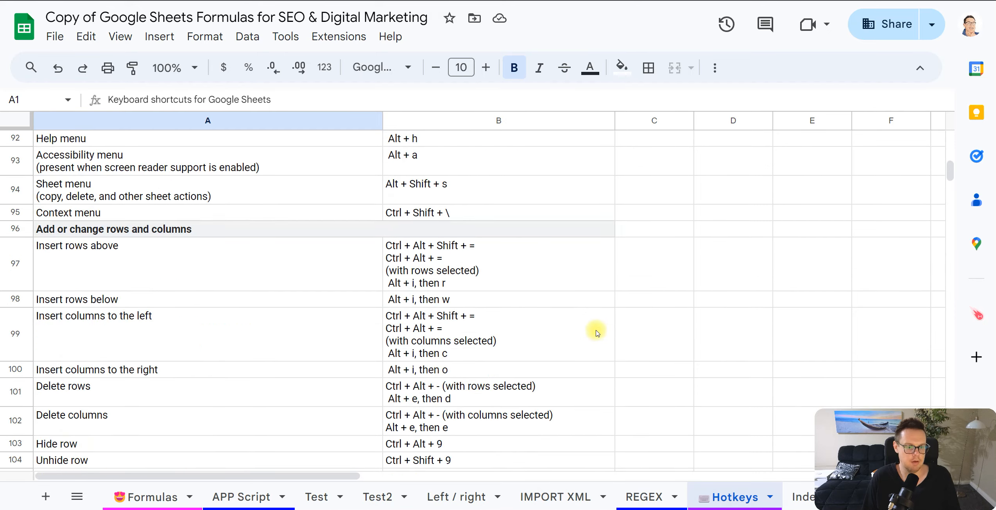
{"action": "scroll", "coordinate": [597, 333], "scroll_direction": "up", "scroll_amount": 12}
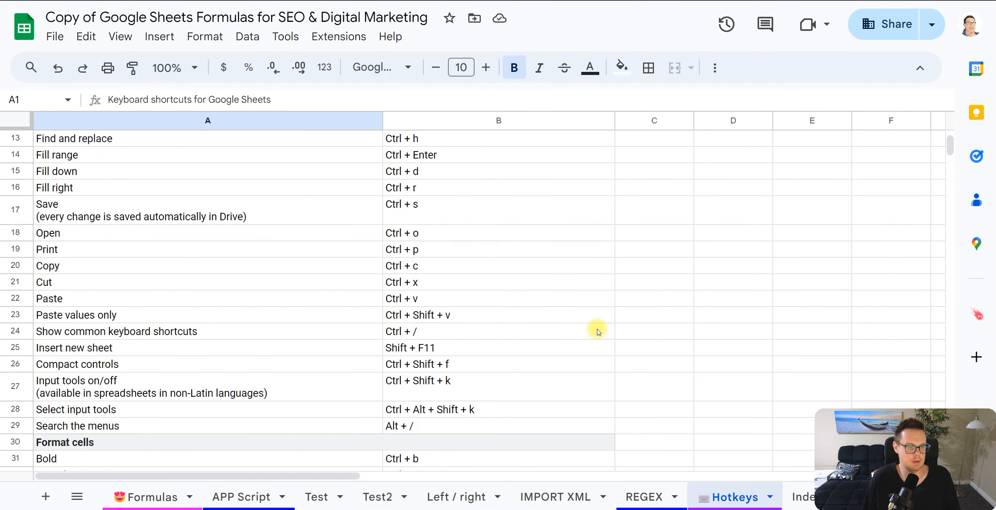
Open the REGEX sheet and review the metacharacter table and the REGEXMATCH examples below it
{"action": "left_click", "coordinate": [653, 496]}
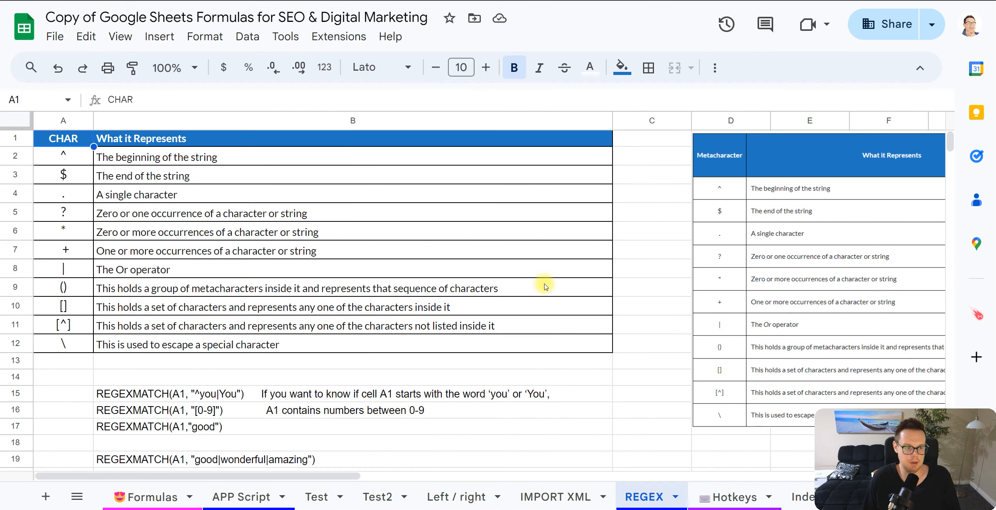
{"action": "scroll", "coordinate": [481, 249], "scroll_direction": "down", "scroll_amount": 5}
{"action": "scroll", "coordinate": [482, 249], "scroll_direction": "up", "scroll_amount": 5}
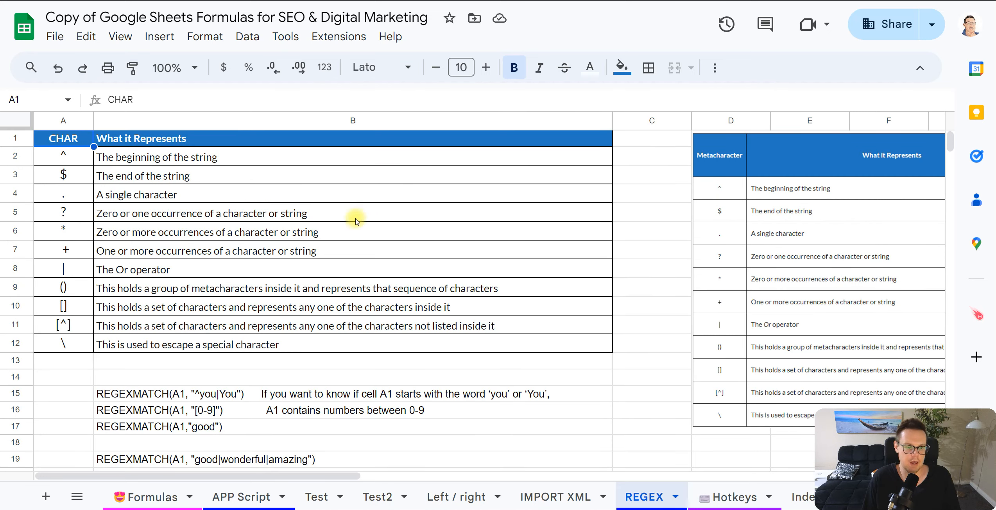
{"action": "left_click", "coordinate": [251, 231]}
{"action": "left_click_drag", "start_coordinate": [144, 164], "coordinate": [178, 345]}
{"action": "left_click", "coordinate": [251, 377]}
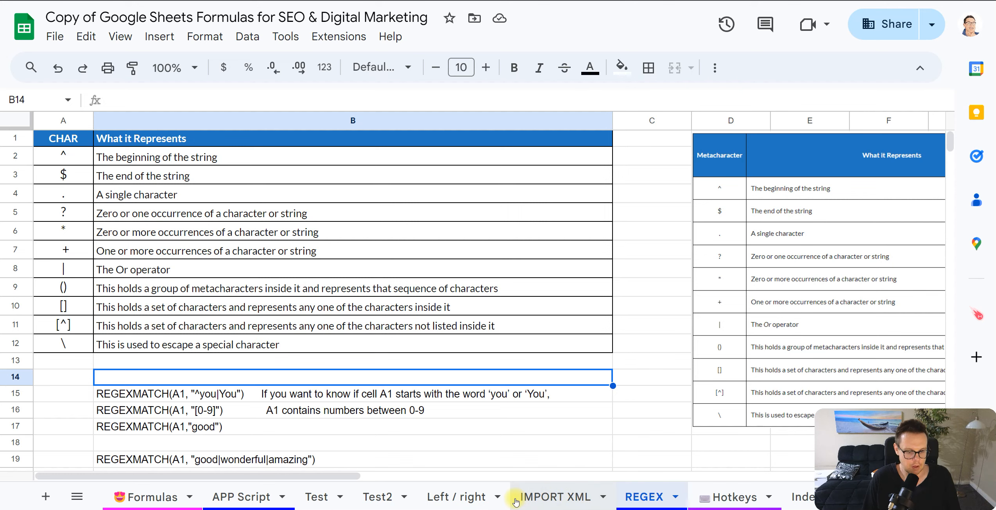
Open the IMPORT XML sheet and inspect the ImportXML title formula in B2
{"action": "left_click", "coordinate": [550, 503]}
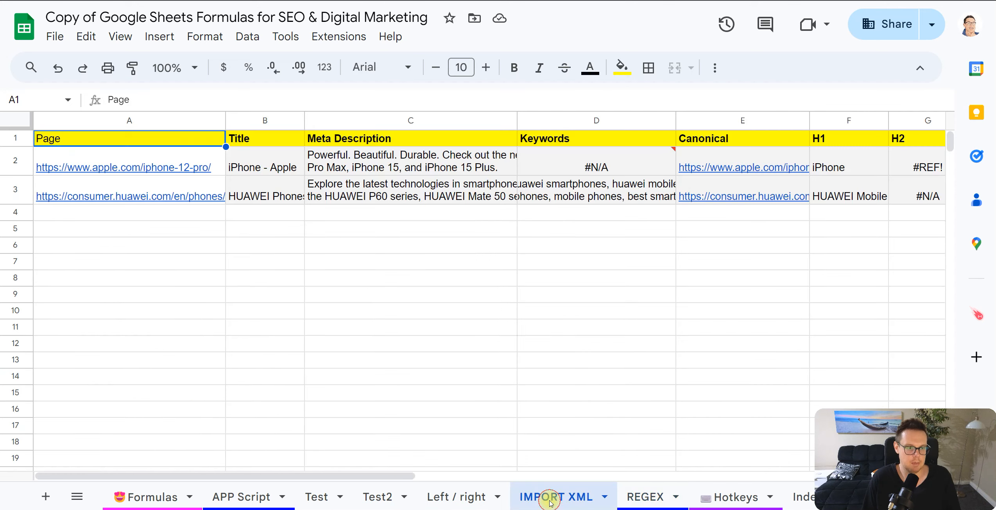
{"action": "left_click", "coordinate": [267, 167]}
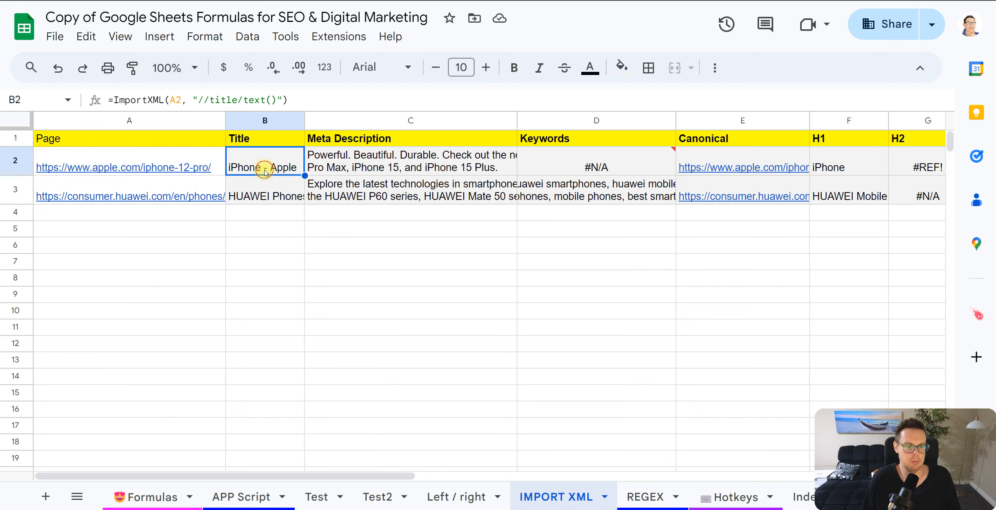
{"action": "double_click", "coordinate": [261, 164]}
{"action": "left_click", "coordinate": [273, 215]}
{"action": "double_click", "coordinate": [278, 187]}
{"action": "left_click", "coordinate": [283, 277]}
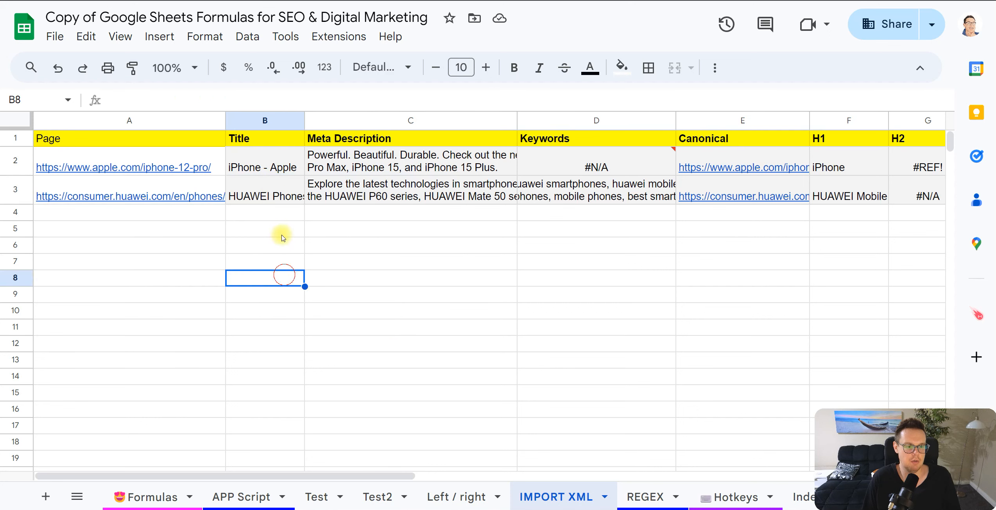
{"action": "double_click", "coordinate": [268, 171]}
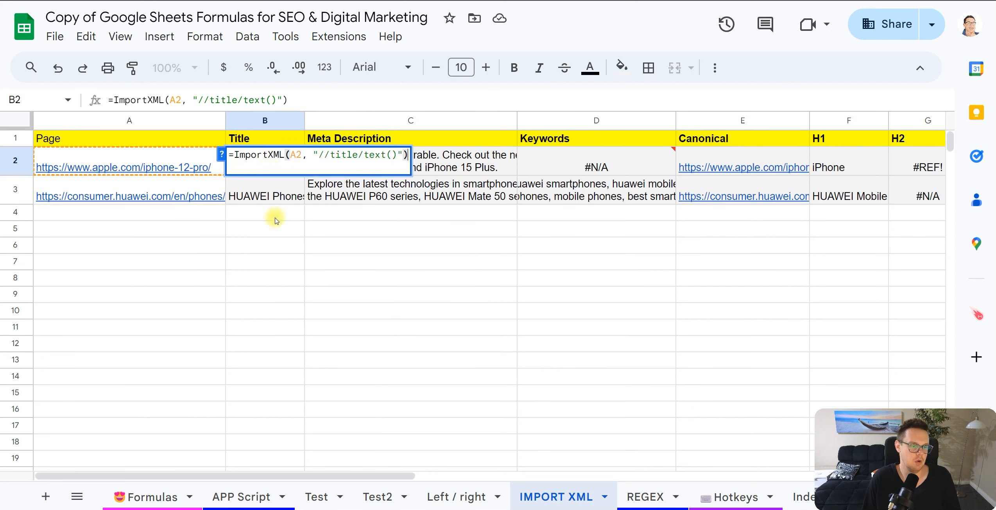
{"action": "left_click", "coordinate": [273, 246]}
Check the page URL in A2 and the title formula in B2 that references it, discarding any edits
{"action": "left_click", "coordinate": [158, 156]}
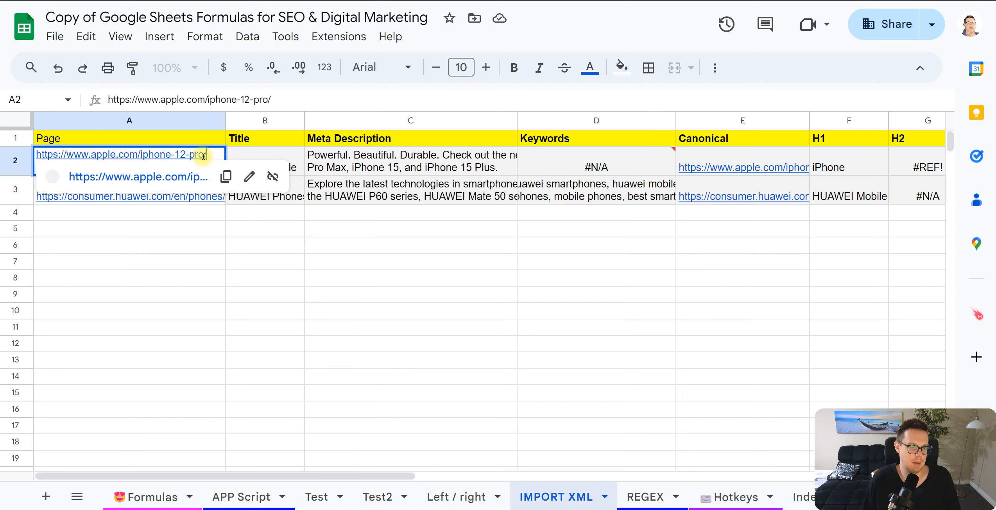
{"action": "left_click", "coordinate": [274, 154]}
{"action": "double_click", "coordinate": [247, 153]}
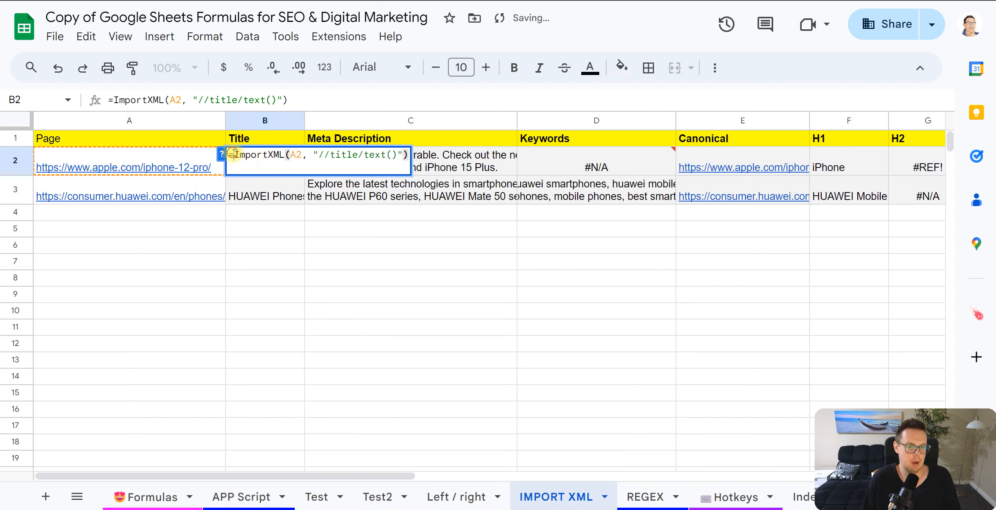
{"action": "left_click_drag", "start_coordinate": [233, 153], "coordinate": [423, 170]}
{"action": "left_click", "coordinate": [404, 229]}
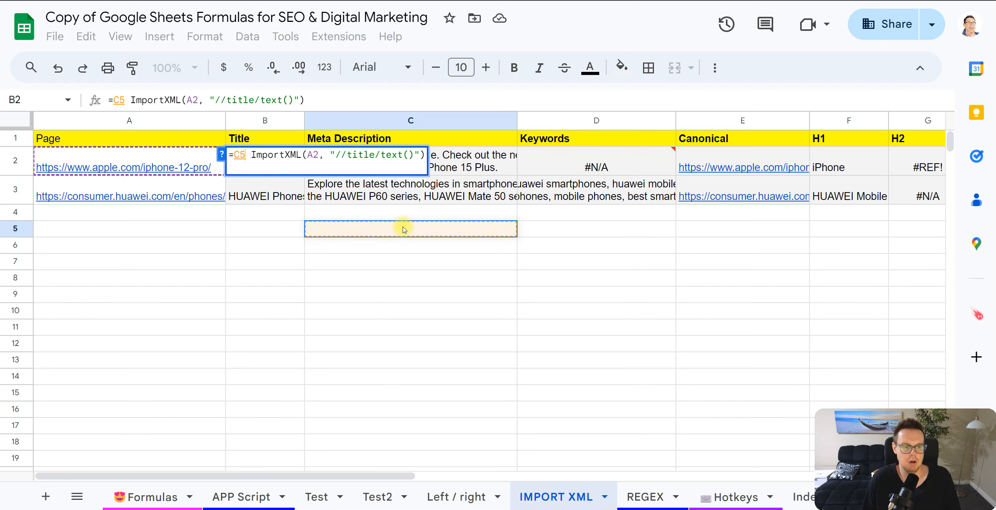
{"action": "key", "text": "Escape"}
Inspect the ImportXML formulas for the meta description in C2 and the canonical URL in E2
{"action": "double_click", "coordinate": [356, 168]}
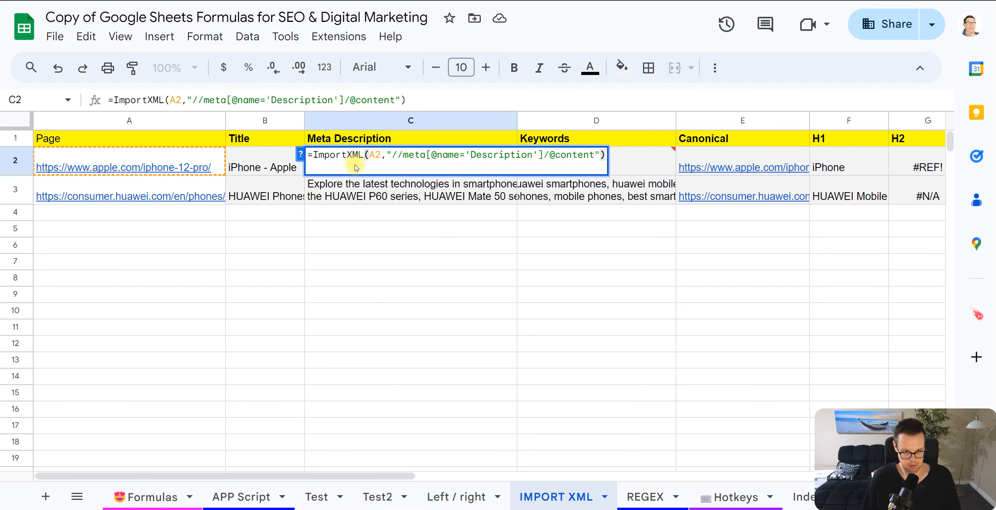
{"action": "left_click", "coordinate": [469, 249]}
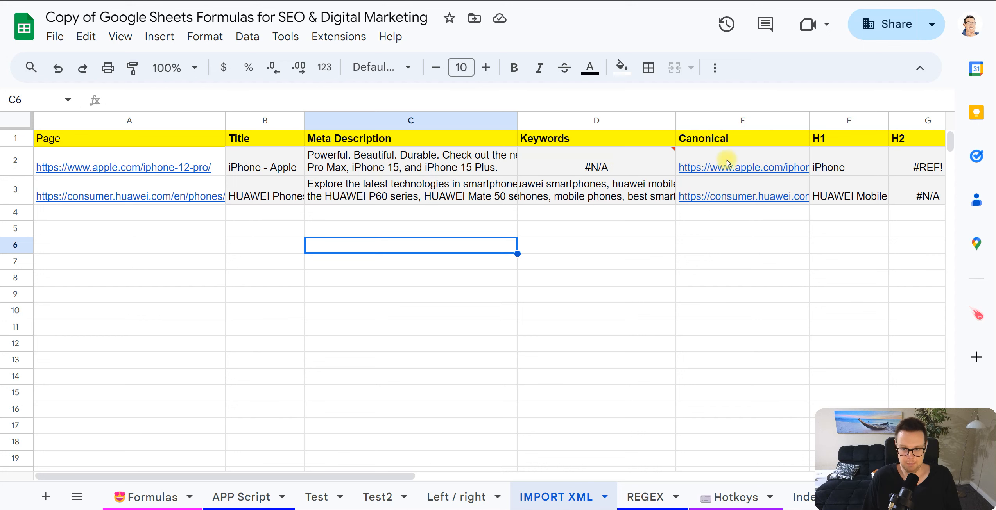
{"action": "left_click", "coordinate": [746, 156]}
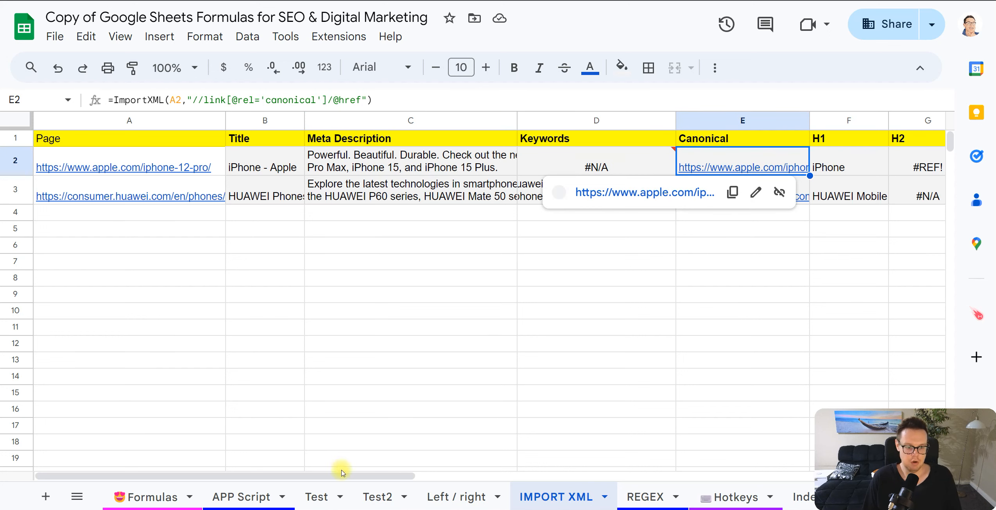
Inspect the ImportXML formulas for the H1 in F2 and the H2 in G2 without changing them
{"action": "left_click_drag", "start_coordinate": [341, 474], "coordinate": [500, 475]}
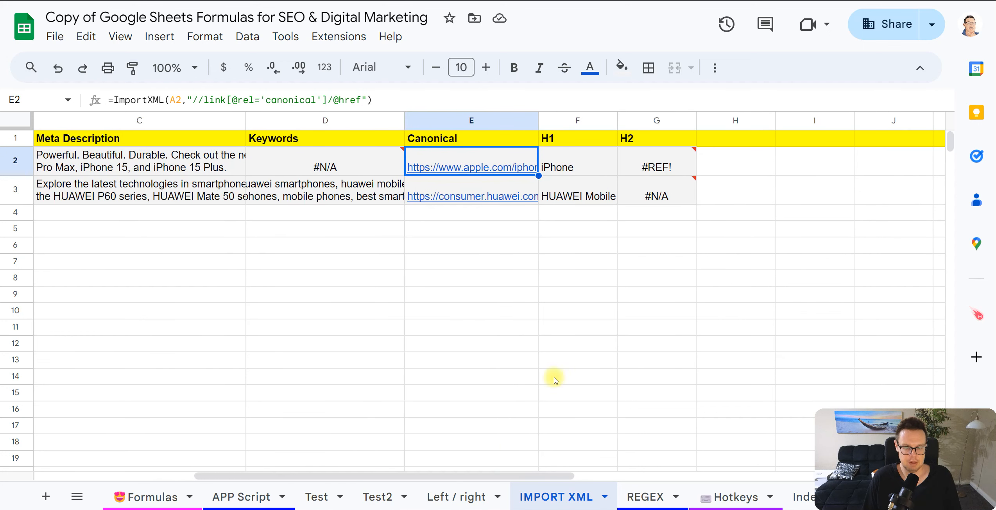
{"action": "left_click", "coordinate": [569, 158]}
{"action": "double_click", "coordinate": [583, 158]}
{"action": "key", "text": "Escape"}
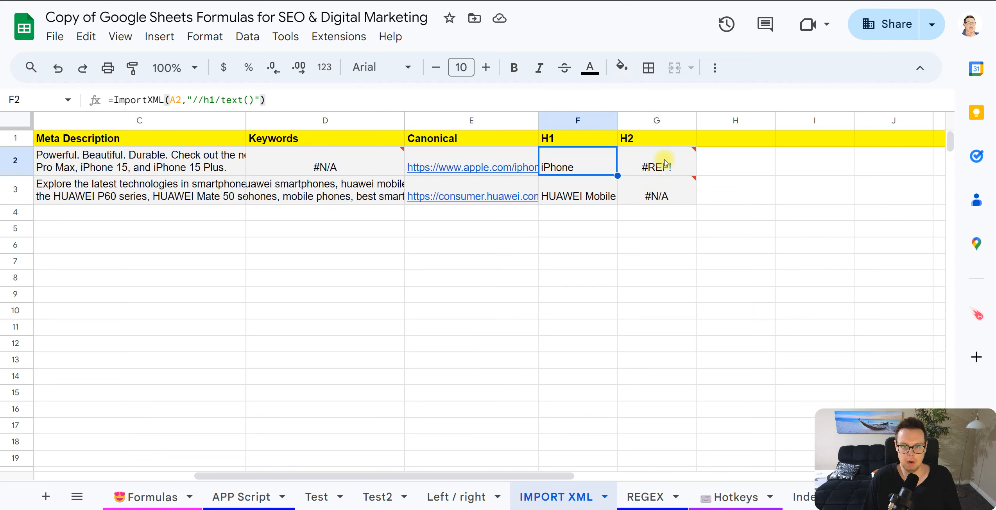
{"action": "double_click", "coordinate": [663, 160]}
{"action": "left_click", "coordinate": [609, 268]}
{"action": "left_click_drag", "start_coordinate": [508, 475], "coordinate": [338, 475]}
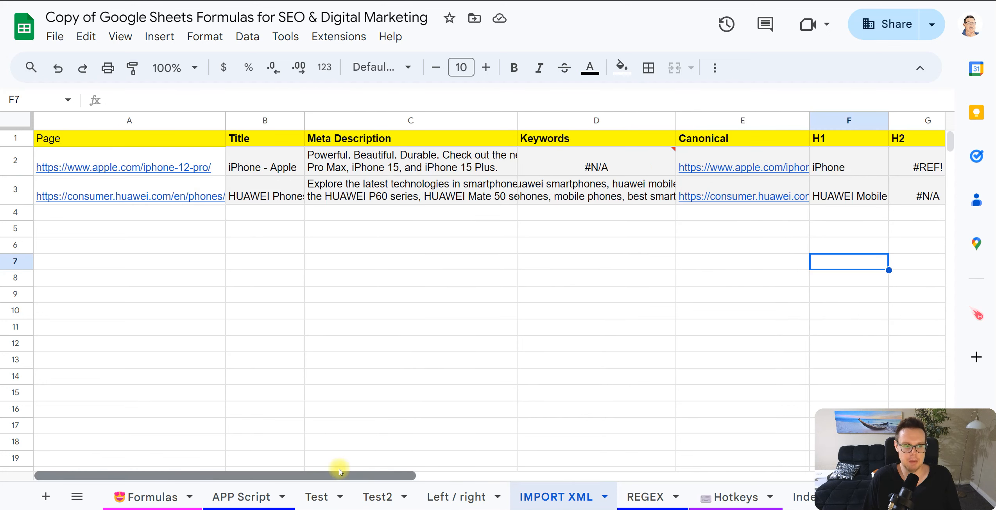
Inspect the ImportXML formulas for the title, meta description and keywords in rows 2 and 3
{"action": "left_click", "coordinate": [429, 191]}
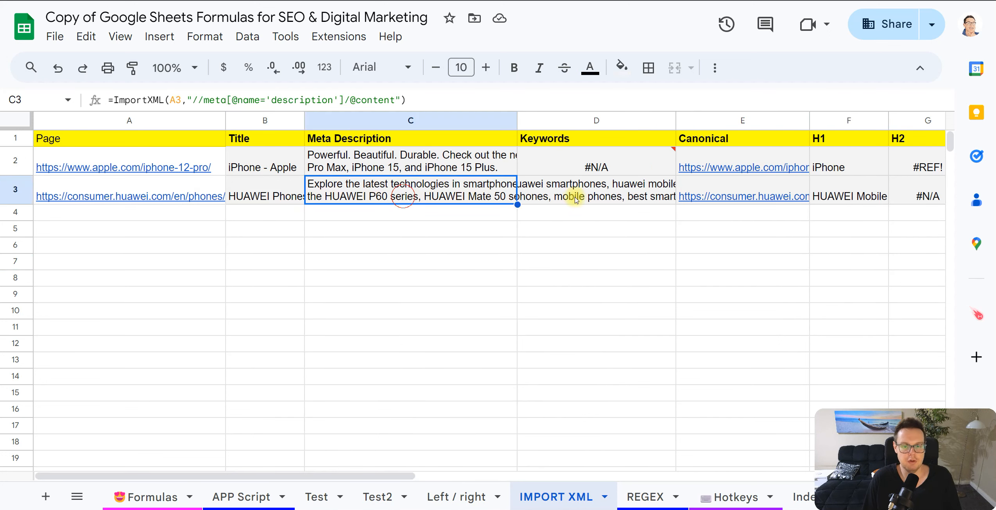
{"action": "left_click", "coordinate": [574, 193]}
{"action": "double_click", "coordinate": [390, 160]}
{"action": "double_click", "coordinate": [262, 167]}
{"action": "left_click", "coordinate": [258, 212]}
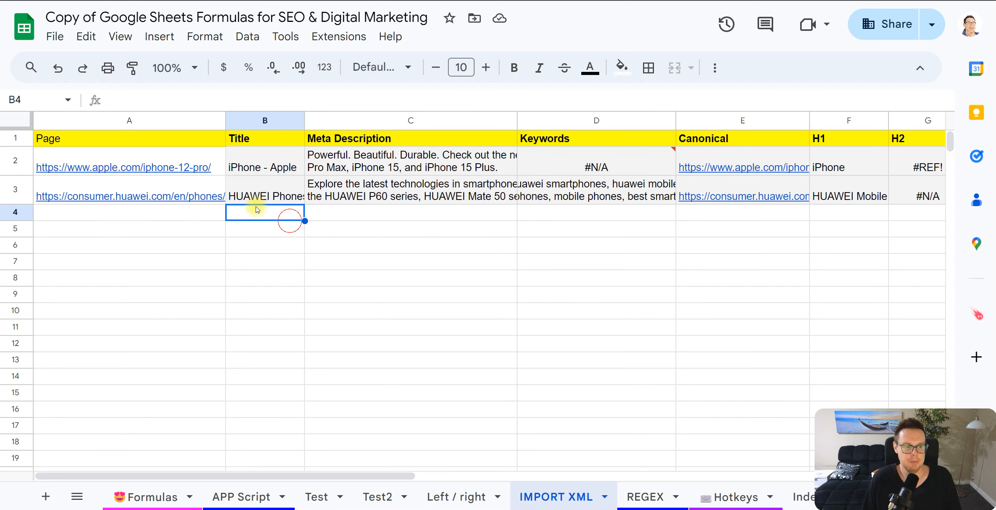
Fill the two page URLs in A2:A3 down column A to row 58
{"action": "left_click_drag", "start_coordinate": [214, 164], "coordinate": [203, 375]}
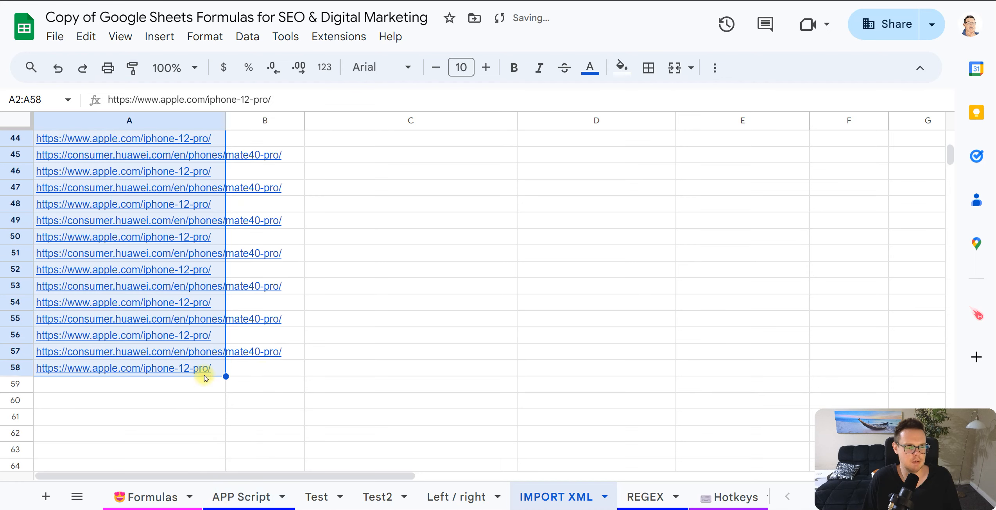
{"action": "scroll", "coordinate": [304, 362], "scroll_direction": "up", "scroll_amount": 10}
{"action": "scroll", "coordinate": [343, 369], "scroll_direction": "up", "scroll_amount": 5}
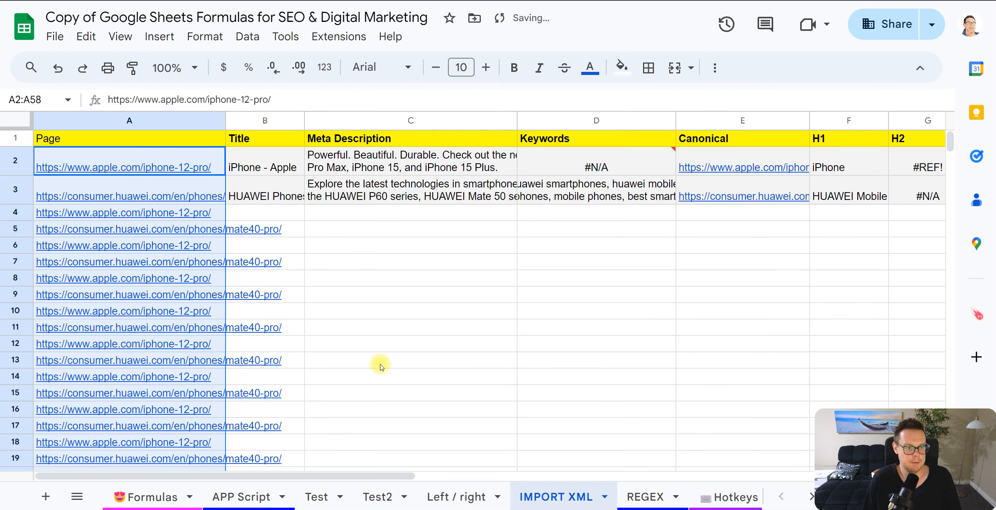
{"action": "left_click", "coordinate": [369, 289]}
Fill the ImportXML formulas in B2:G3 down to row 80
{"action": "left_click_drag", "start_coordinate": [281, 167], "coordinate": [328, 446]}
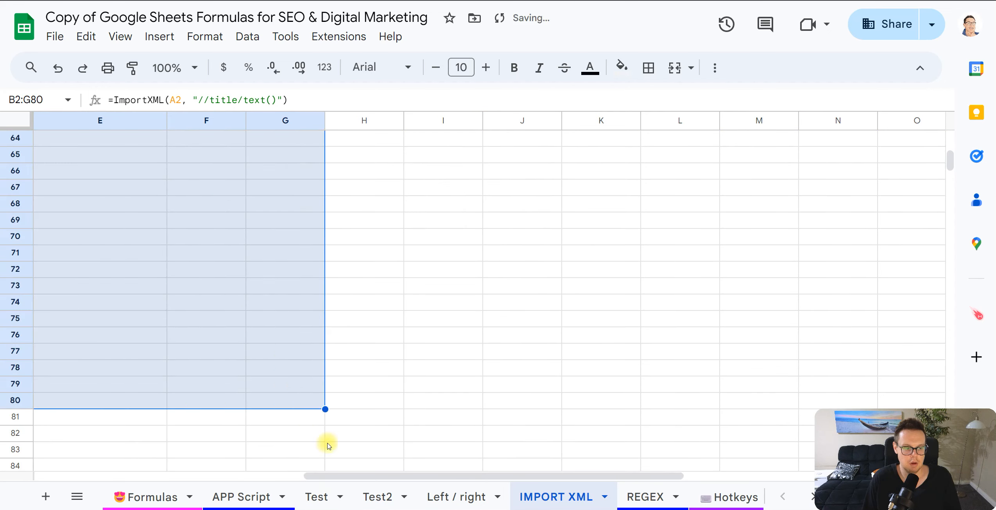
{"action": "left_click_drag", "start_coordinate": [411, 477], "coordinate": [142, 475]}
{"action": "scroll", "coordinate": [332, 331], "scroll_direction": "up", "scroll_amount": 3}
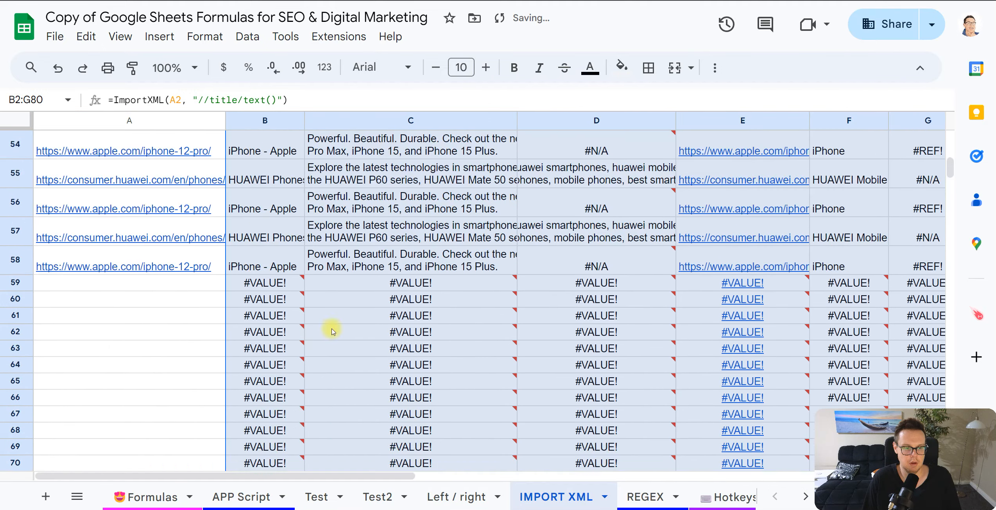
{"action": "scroll", "coordinate": [332, 331], "scroll_direction": "up", "scroll_amount": 10}
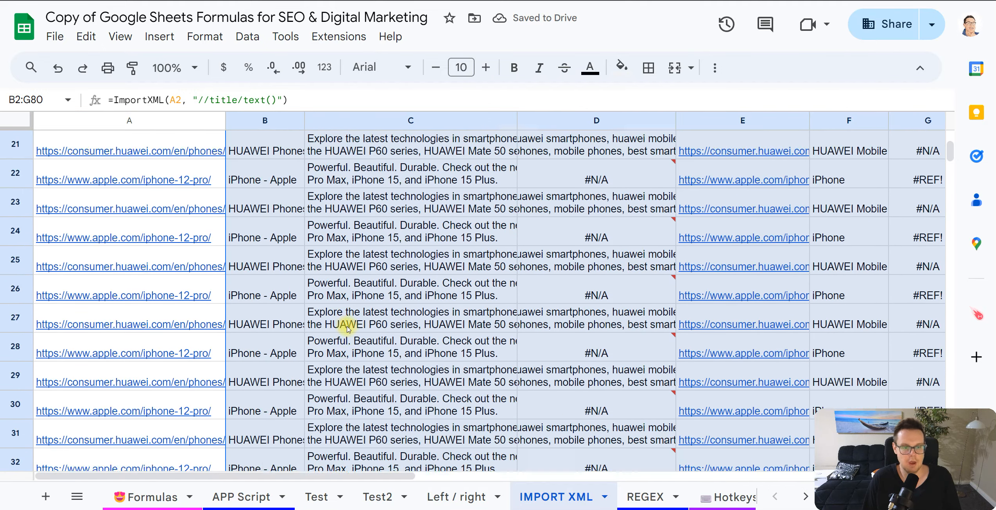
{"action": "scroll", "coordinate": [347, 329], "scroll_direction": "up", "scroll_amount": 7}
{"action": "left_click", "coordinate": [353, 271]}
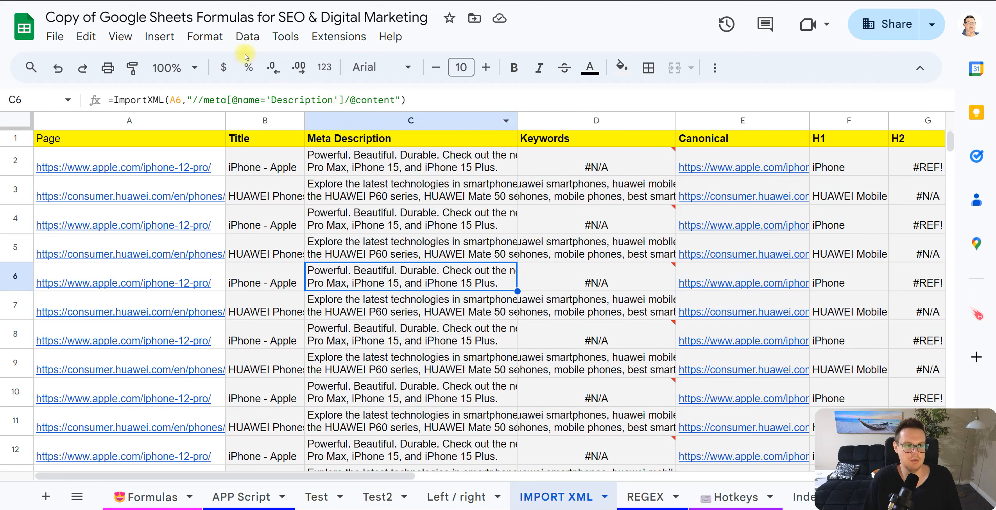
Examine the filled rows from row 2 downward, including the title and meta description formulas in columns B and C
{"action": "left_click", "coordinate": [262, 206]}
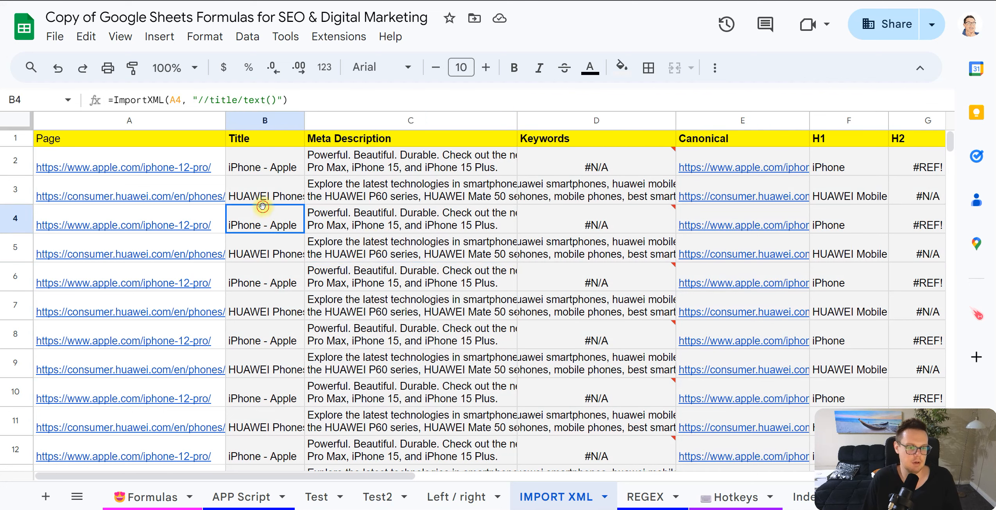
{"action": "left_click", "coordinate": [17, 158]}
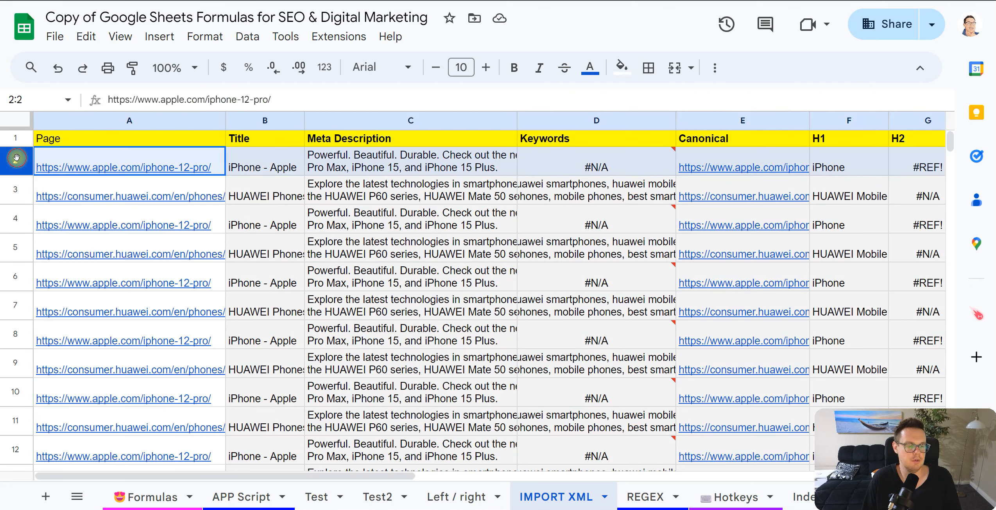
{"action": "left_click_drag", "start_coordinate": [16, 158], "coordinate": [16, 305]}
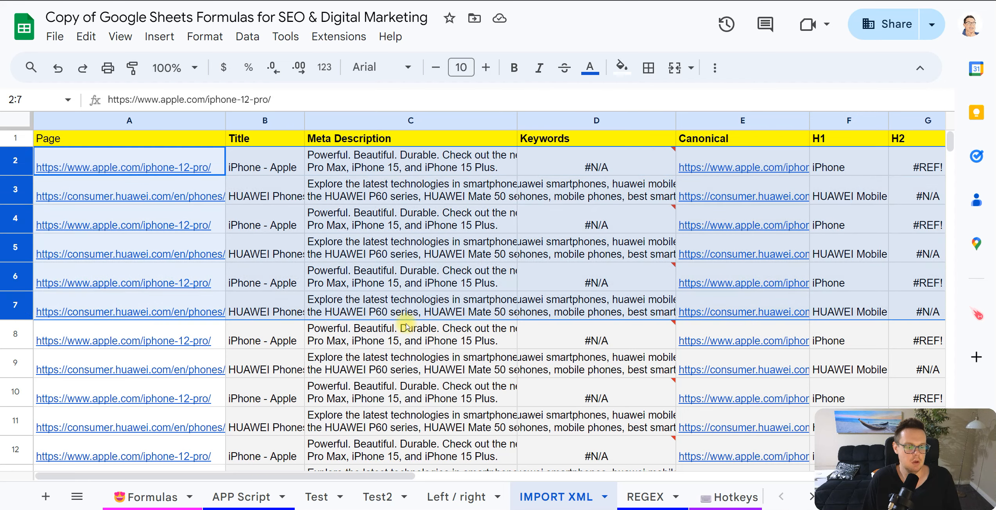
{"action": "scroll", "coordinate": [285, 316], "scroll_direction": "down", "scroll_amount": 6}
{"action": "scroll", "coordinate": [285, 316], "scroll_direction": "up", "scroll_amount": 6}
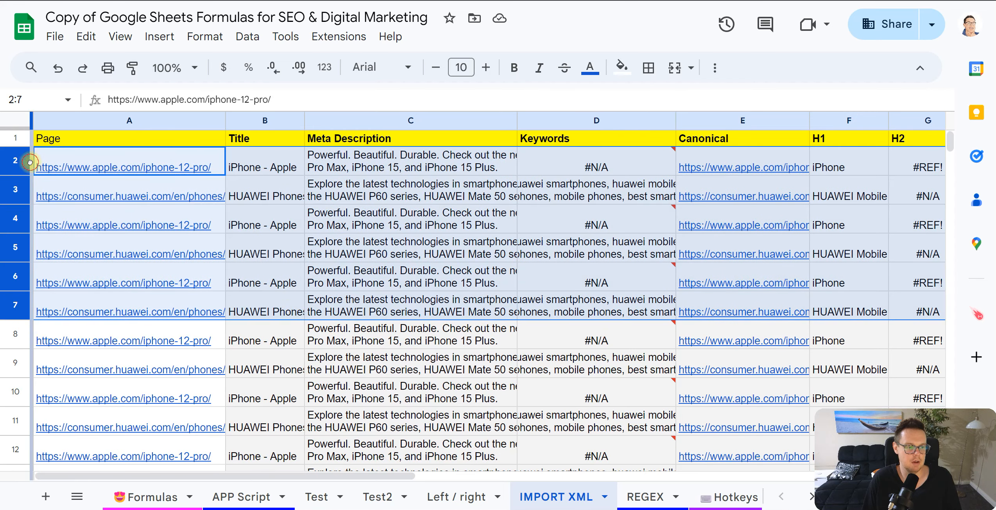
{"action": "left_click", "coordinate": [454, 270]}
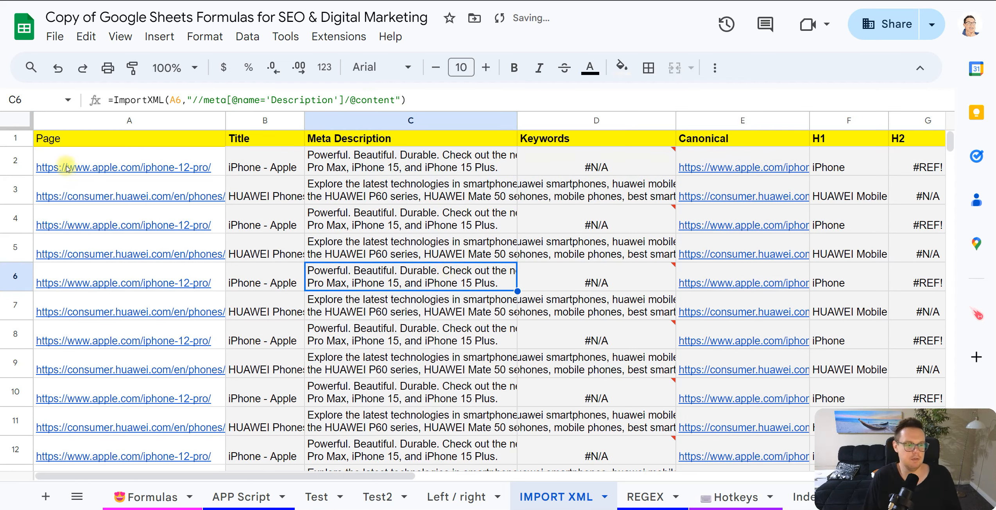
{"action": "left_click_drag", "start_coordinate": [16, 158], "coordinate": [43, 361]}
{"action": "left_click", "coordinate": [351, 288]}
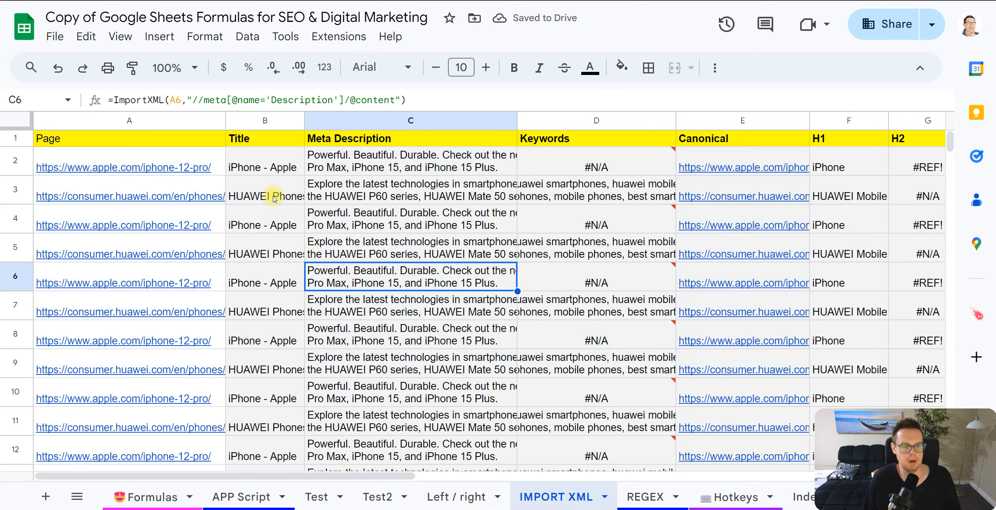
{"action": "left_click", "coordinate": [277, 167]}
{"action": "left_click", "coordinate": [382, 200]}
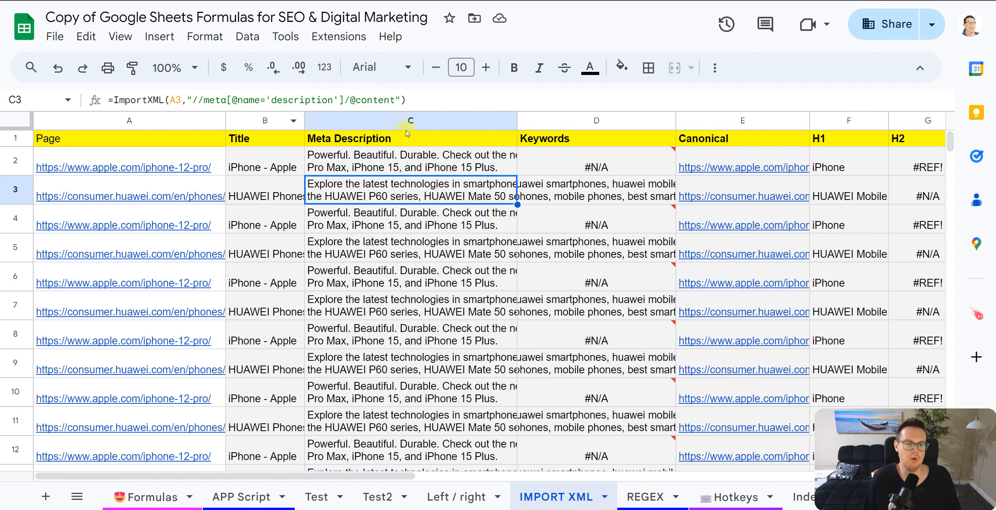
Set the background of rows 2 to 10 to light purple
{"action": "left_click", "coordinate": [17, 161]}
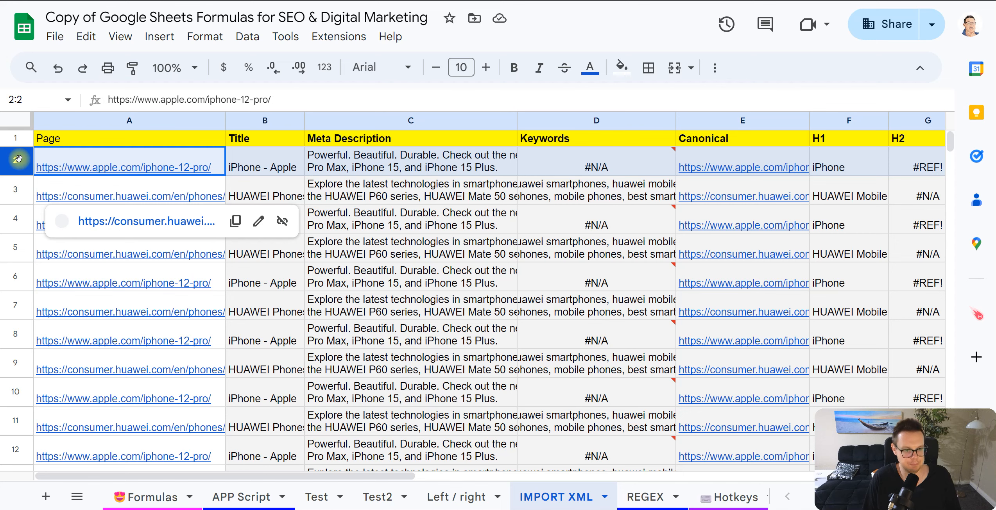
{"action": "left_click_drag", "start_coordinate": [18, 160], "coordinate": [42, 382]}
{"action": "left_click", "coordinate": [622, 68]}
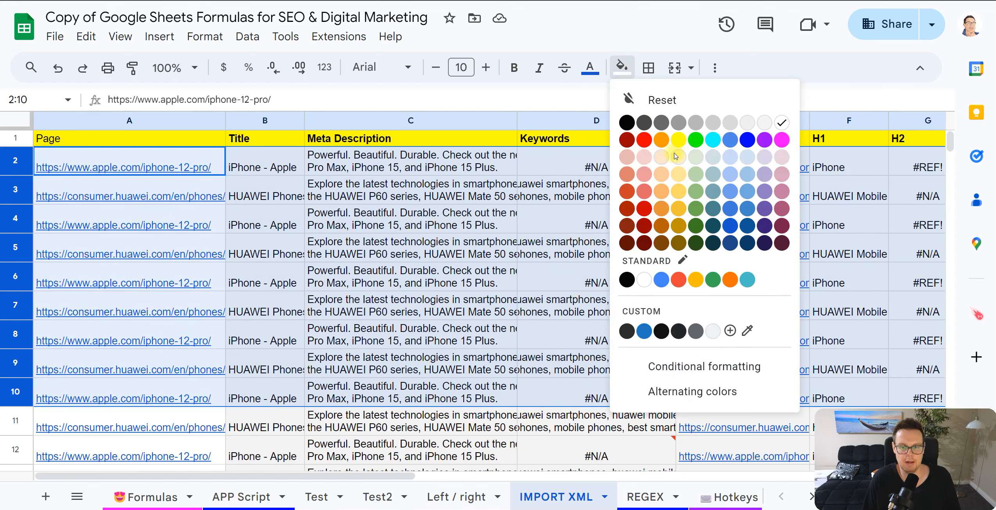
{"action": "left_click", "coordinate": [768, 156]}
{"action": "left_click", "coordinate": [405, 277]}
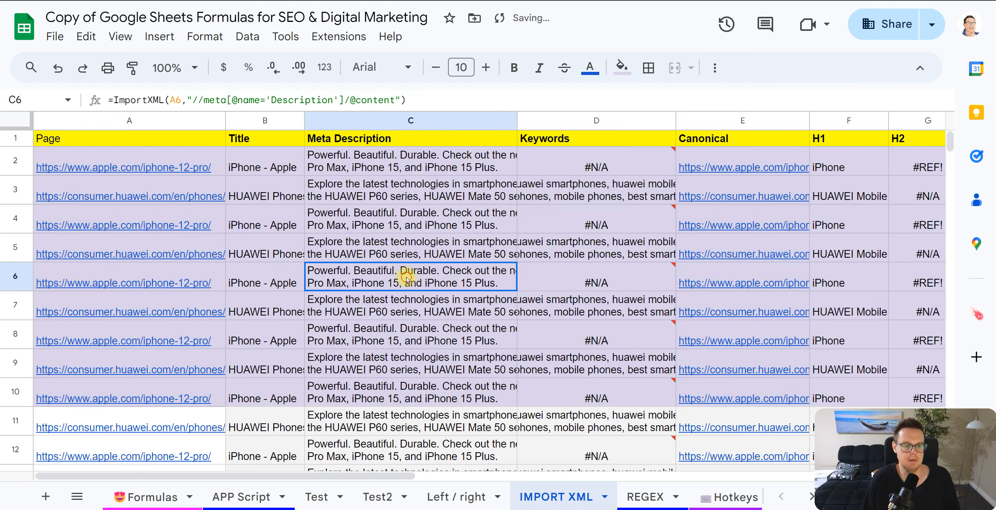
Copy rows 2 to 10 and paste them over themselves as values only, replacing the ImportXML formulas
{"action": "left_click_drag", "start_coordinate": [25, 161], "coordinate": [34, 389]}
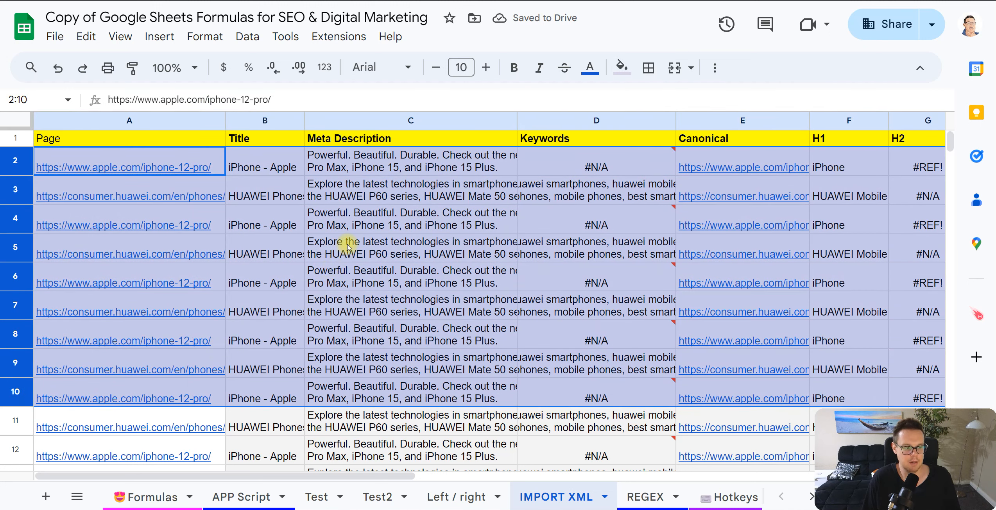
{"action": "key", "text": "ctrl+c"}
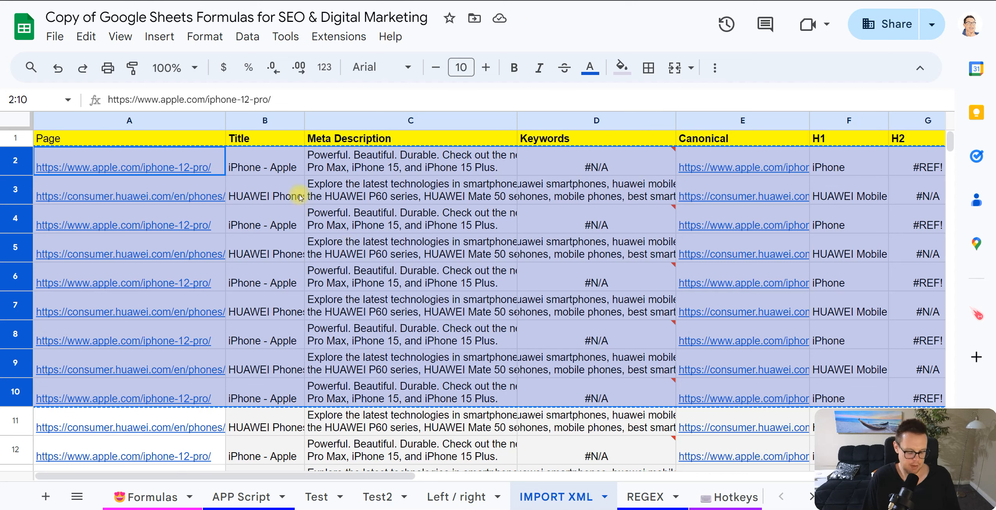
{"action": "key", "text": "ctrl+shift+v"}
{"action": "left_click", "coordinate": [289, 216]}
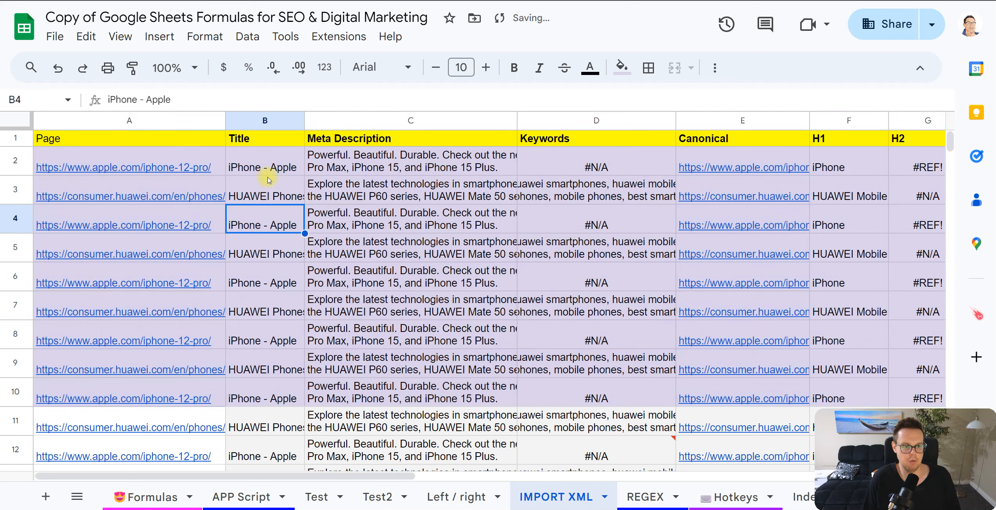
Check the title cells from B2 to B10 for static text instead of formulas, without editing them
{"action": "left_click", "coordinate": [273, 162]}
{"action": "left_click", "coordinate": [278, 193]}
{"action": "left_click", "coordinate": [277, 160]}
{"action": "double_click", "coordinate": [278, 160]}
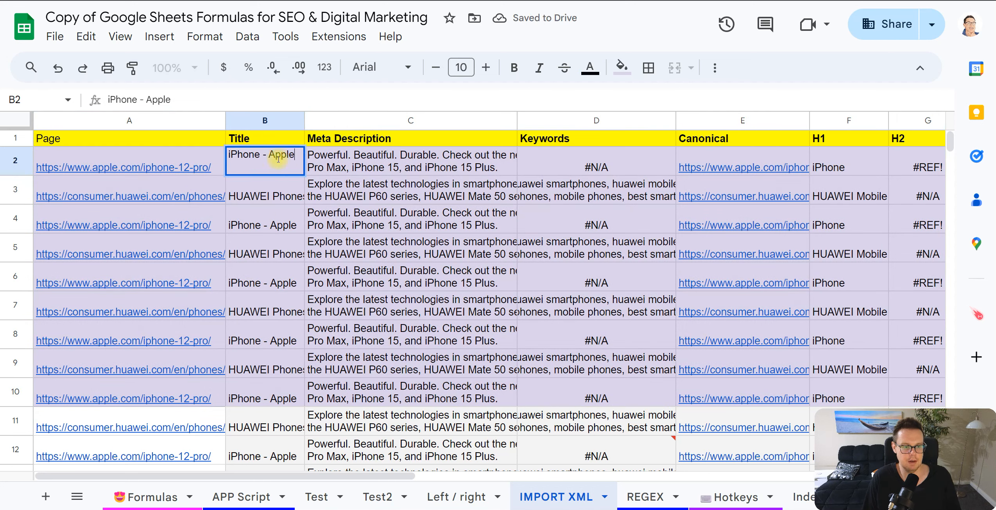
{"action": "left_click", "coordinate": [288, 190]}
{"action": "left_click", "coordinate": [275, 235]}
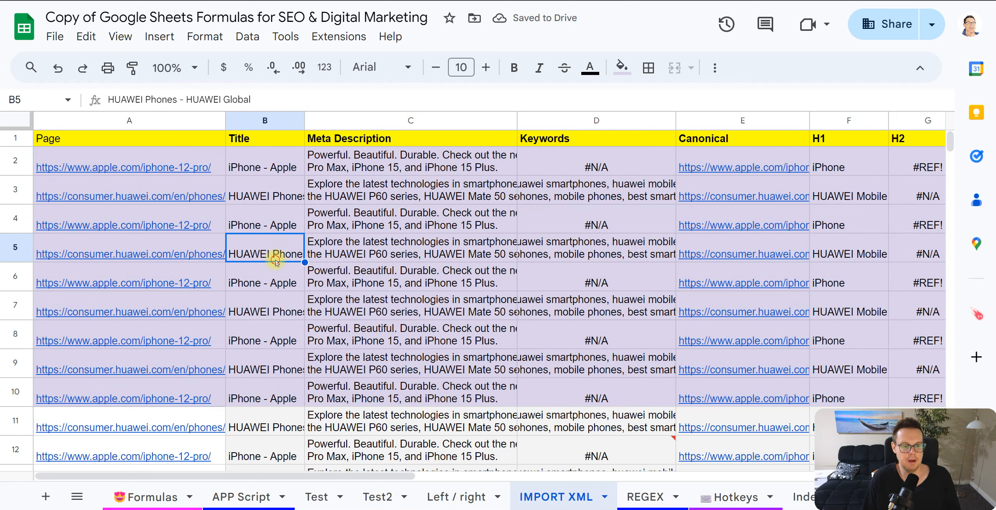
{"action": "left_click", "coordinate": [268, 293]}
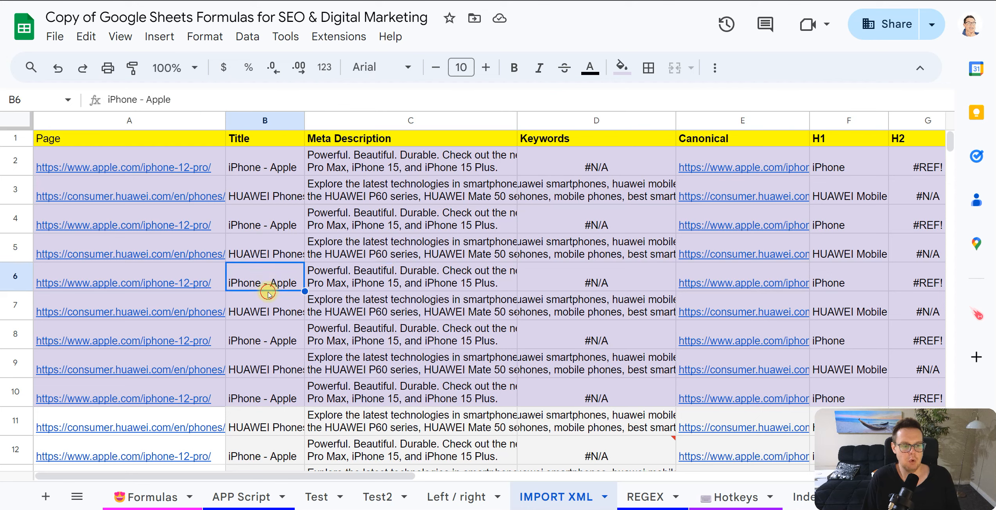
{"action": "double_click", "coordinate": [268, 308]}
{"action": "left_click", "coordinate": [270, 338]}
{"action": "double_click", "coordinate": [275, 362]}
{"action": "left_click", "coordinate": [263, 397]}
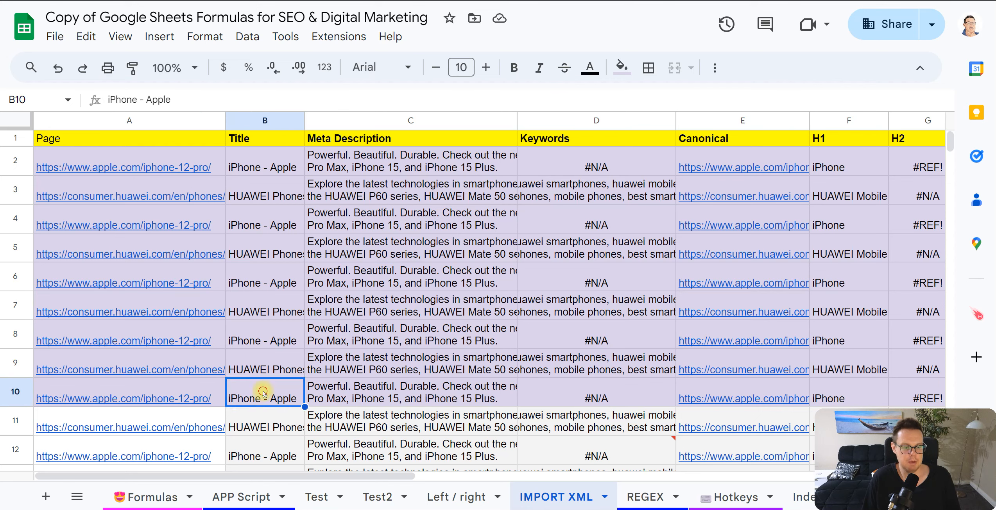
Inspect the ImportXML title formula in B11 for comparison with the pasted values, discarding any edits
{"action": "left_click", "coordinate": [269, 359]}
{"action": "scroll", "coordinate": [269, 369], "scroll_direction": "down", "scroll_amount": 1}
{"action": "left_click", "coordinate": [270, 367]}
{"action": "double_click", "coordinate": [270, 368]}
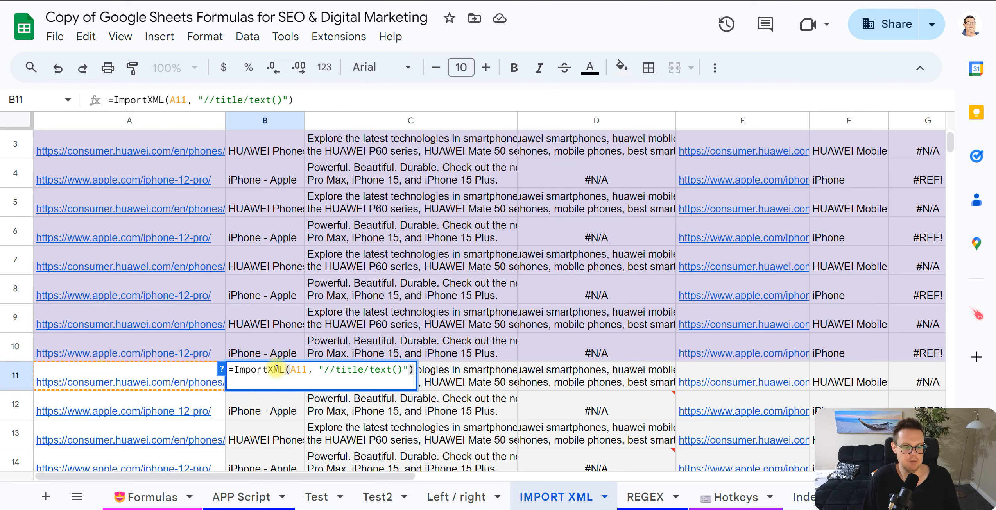
{"action": "left_click", "coordinate": [255, 402]}
{"action": "double_click", "coordinate": [261, 381]}
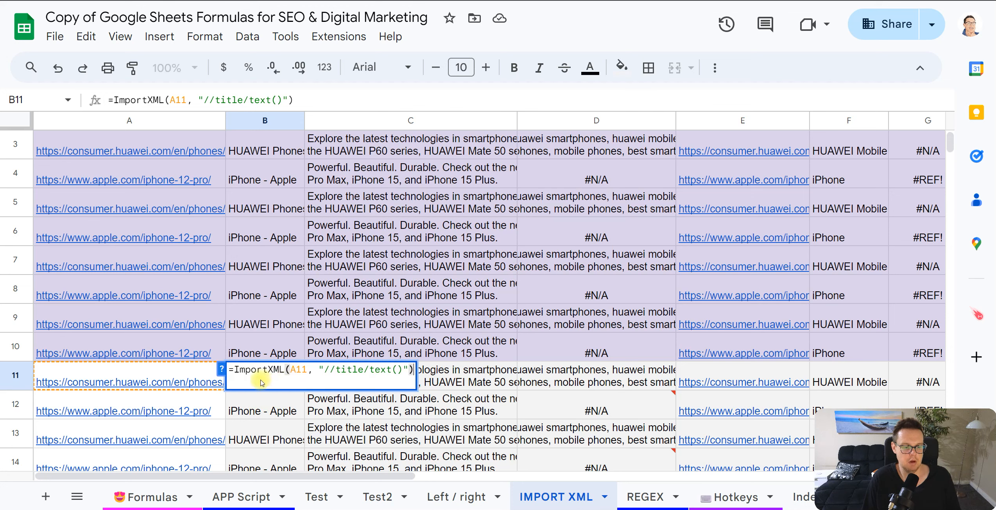
{"action": "left_click_drag", "start_coordinate": [235, 371], "coordinate": [420, 374]}
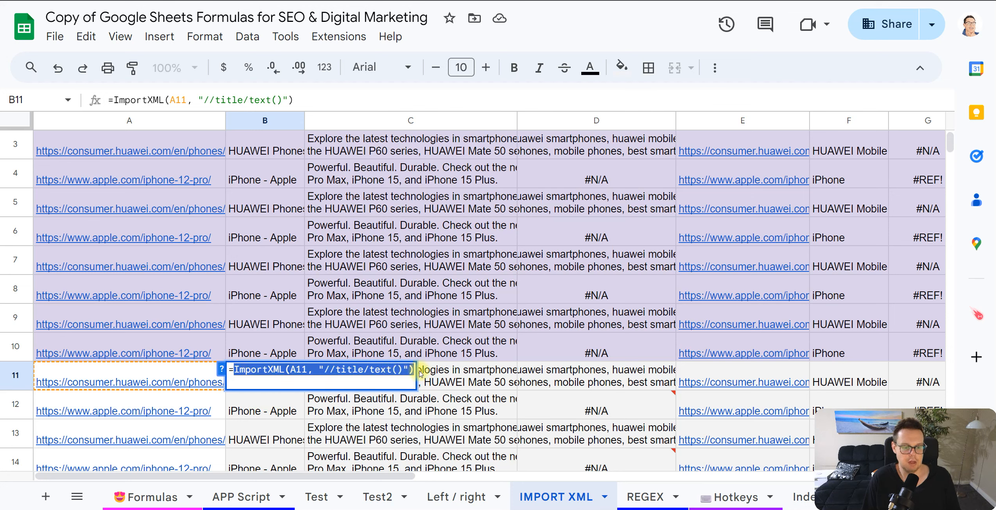
{"action": "left_click", "coordinate": [426, 428]}
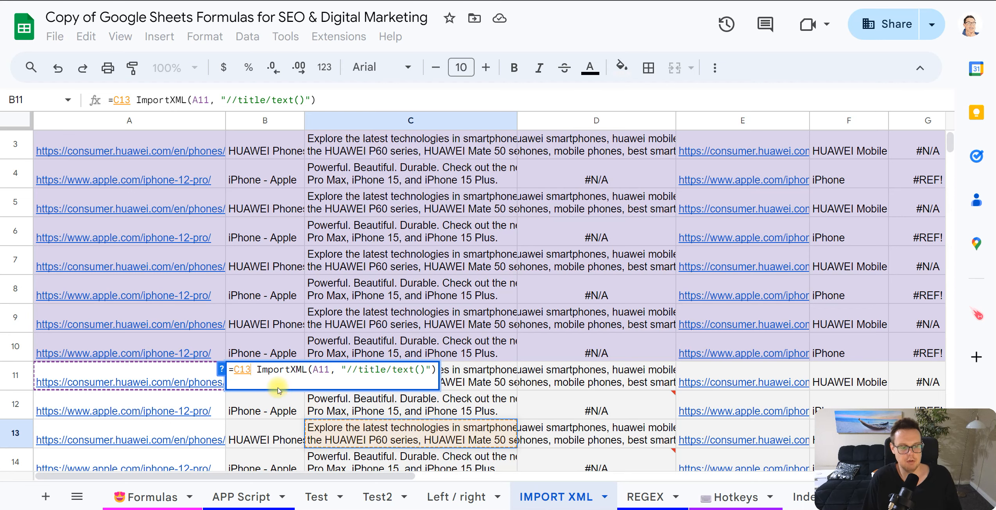
{"action": "key", "text": "Escape"}
Compare the static titles in B2:B10 with the formula rows below them
{"action": "scroll", "coordinate": [280, 375], "scroll_direction": "down", "scroll_amount": 3}
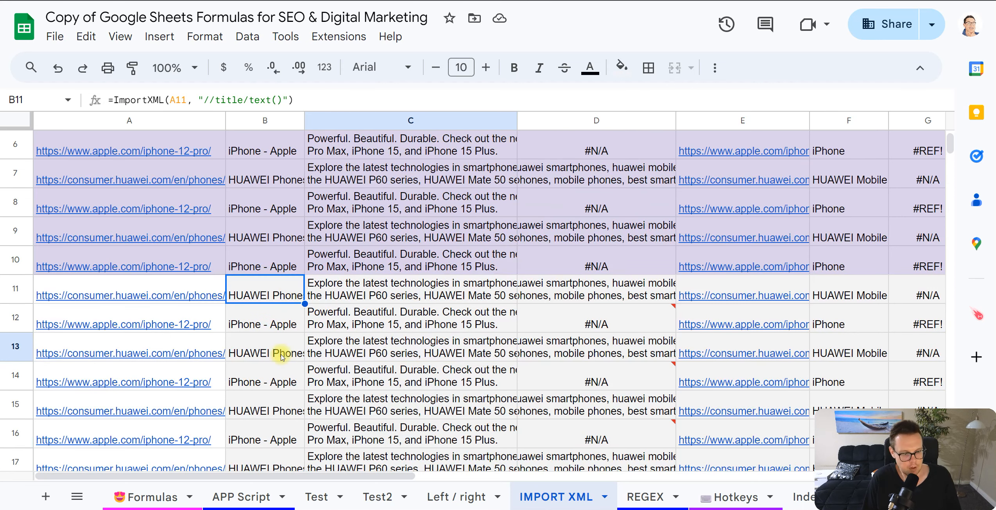
{"action": "left_click", "coordinate": [288, 266]}
{"action": "scroll", "coordinate": [285, 258], "scroll_direction": "up", "scroll_amount": 3}
{"action": "left_click_drag", "start_coordinate": [273, 167], "coordinate": [273, 391]}
{"action": "scroll", "coordinate": [309, 234], "scroll_direction": "down", "scroll_amount": 5}
{"action": "scroll", "coordinate": [305, 234], "scroll_direction": "up", "scroll_amount": 5}
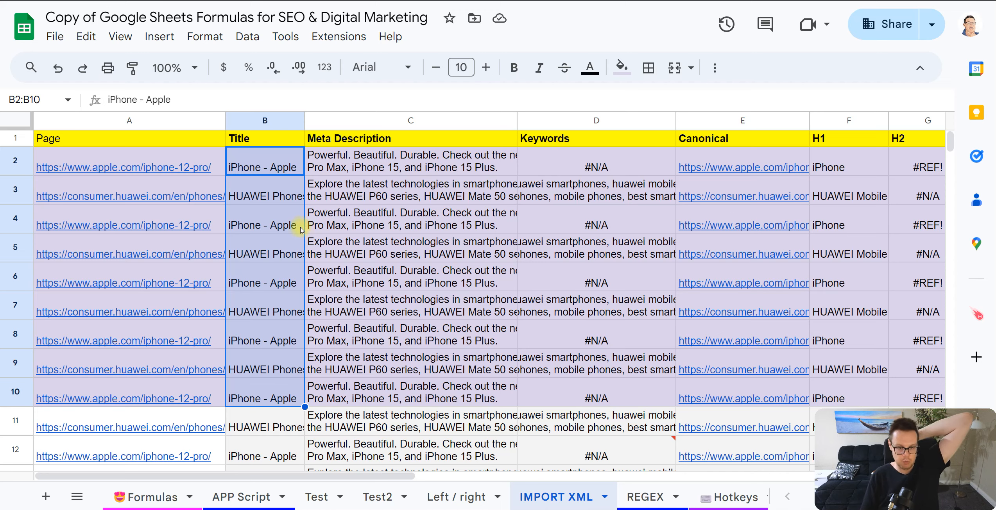
{"action": "scroll", "coordinate": [312, 240], "scroll_direction": "down", "scroll_amount": 3}
{"action": "scroll", "coordinate": [311, 240], "scroll_direction": "up", "scroll_amount": 3}
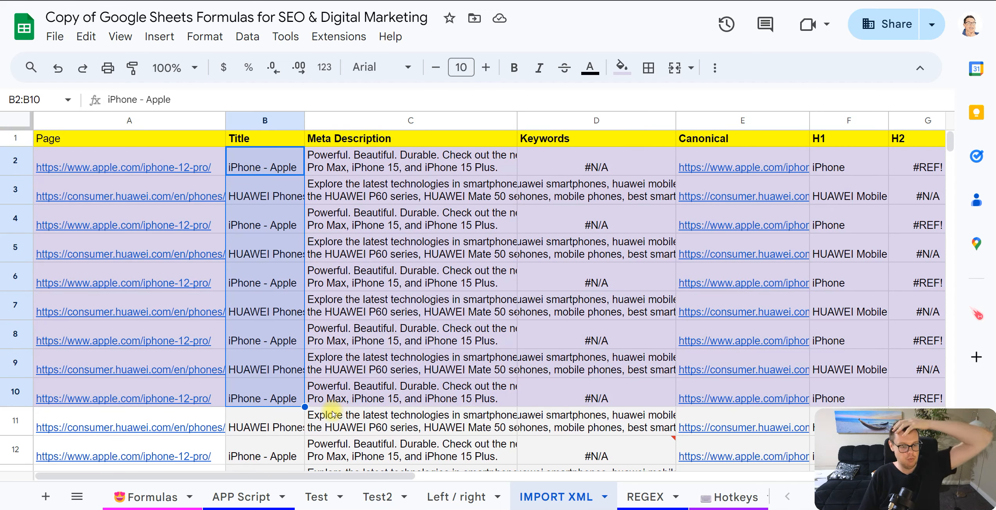
Open the Test2 sheet and check the content of the total in B5 without changing it
{"action": "left_click", "coordinate": [377, 498]}
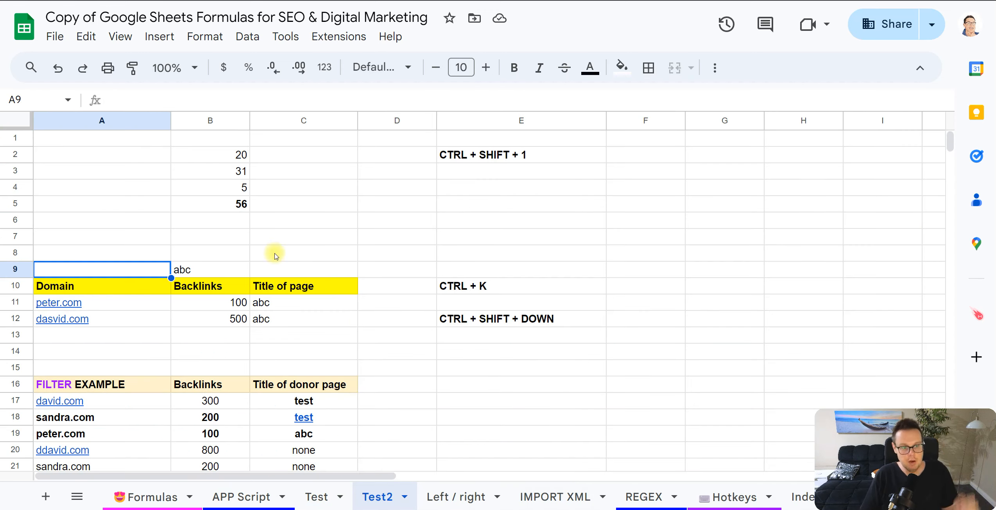
{"action": "left_click", "coordinate": [239, 204]}
{"action": "double_click", "coordinate": [239, 204]}
{"action": "left_click", "coordinate": [289, 219]}
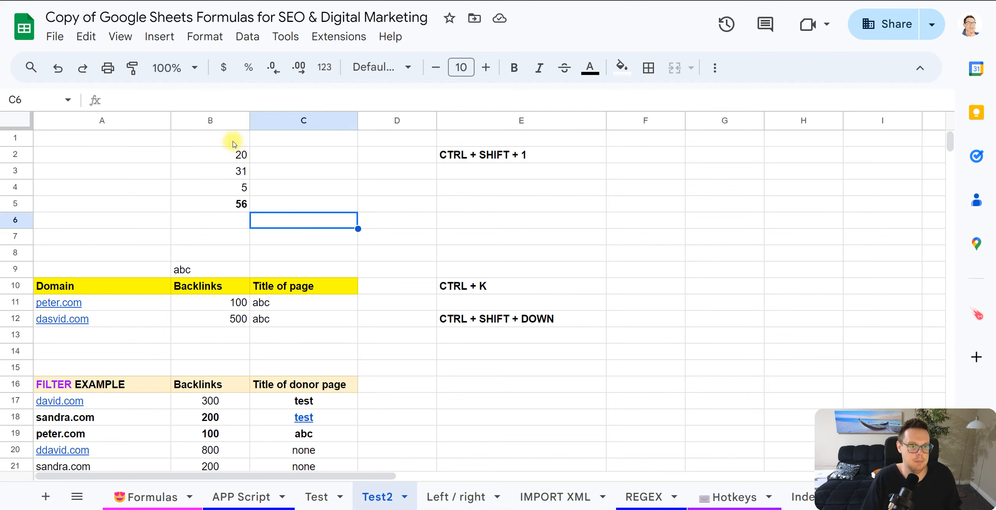
Replace the contents of B2:B5 with their own values only, removing any formula
{"action": "left_click_drag", "start_coordinate": [236, 154], "coordinate": [247, 206]}
{"action": "key", "text": "ctrl+c"}
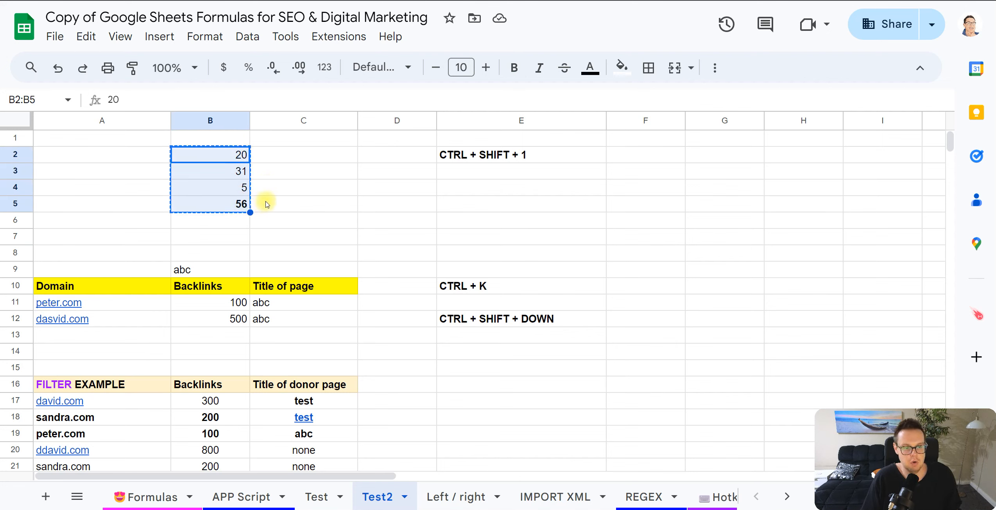
{"action": "key", "text": "ctrl+shift+v"}
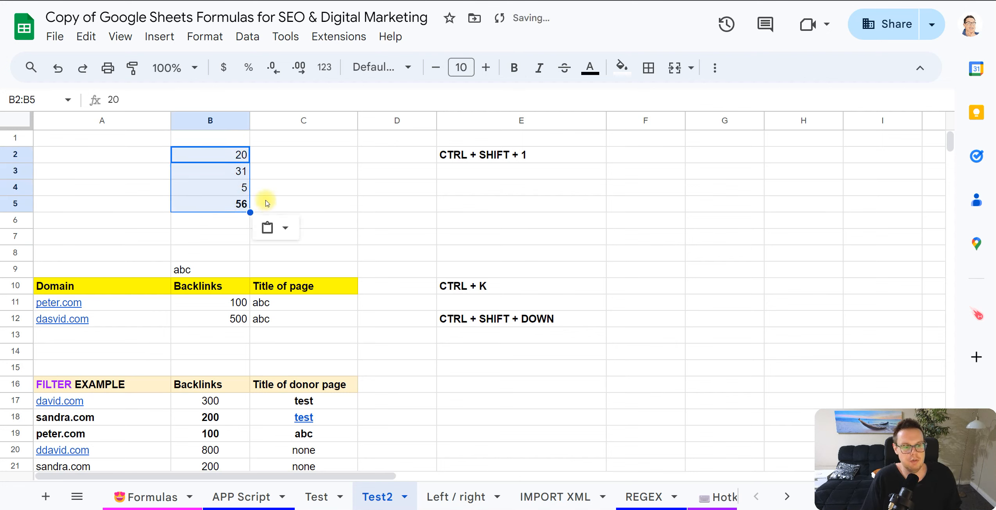
Check whether the total in B5 holds a formula or a static value, without editing it
{"action": "left_click", "coordinate": [254, 203]}
{"action": "left_click", "coordinate": [247, 203]}
{"action": "double_click", "coordinate": [242, 203]}
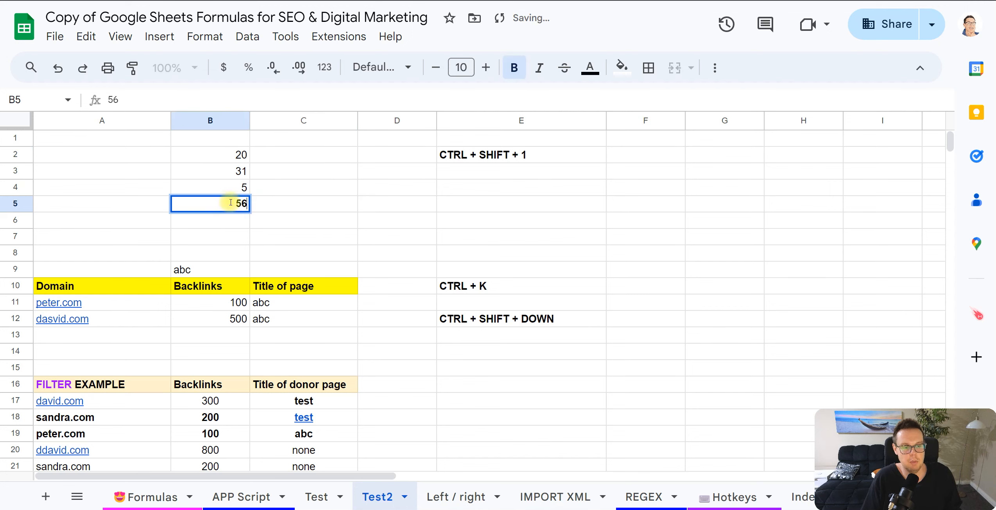
{"action": "left_click", "coordinate": [275, 205]}
{"action": "double_click", "coordinate": [238, 205]}
{"action": "left_click", "coordinate": [291, 206]}
{"action": "left_click", "coordinate": [233, 206]}
{"action": "mouse_move", "coordinate": [232, 205]}
{"action": "left_mouse_down"}
{"action": "mouse_move", "coordinate": [238, 155]}
{"action": "mouse_move", "coordinate": [235, 211]}
{"action": "mouse_move", "coordinate": [250, 210]}
{"action": "left_mouse_up"}
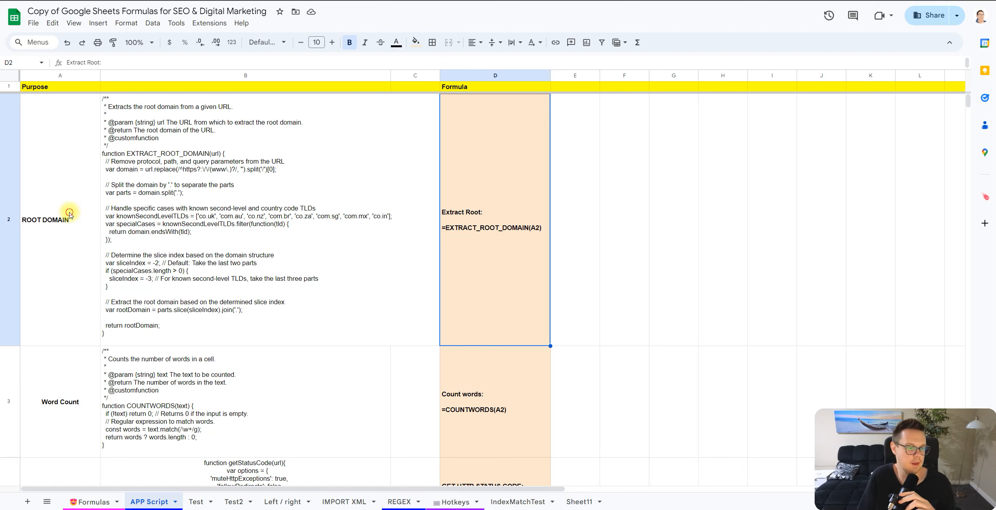
Copy the entire ROOT DOMAIN script code from B2 of the APP Script sheet and open the Apps Script editor
{"action": "left_click", "coordinate": [74, 226]}
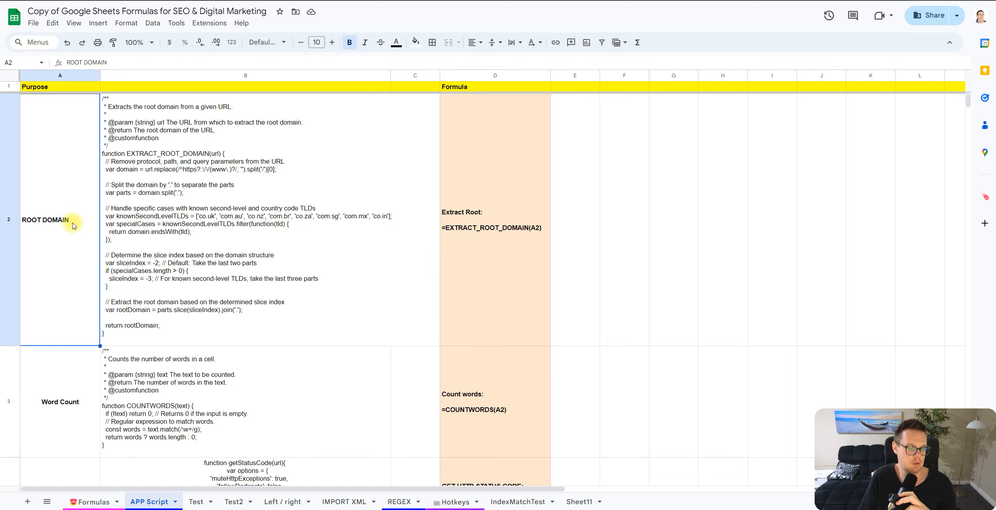
{"action": "left_click", "coordinate": [202, 211]}
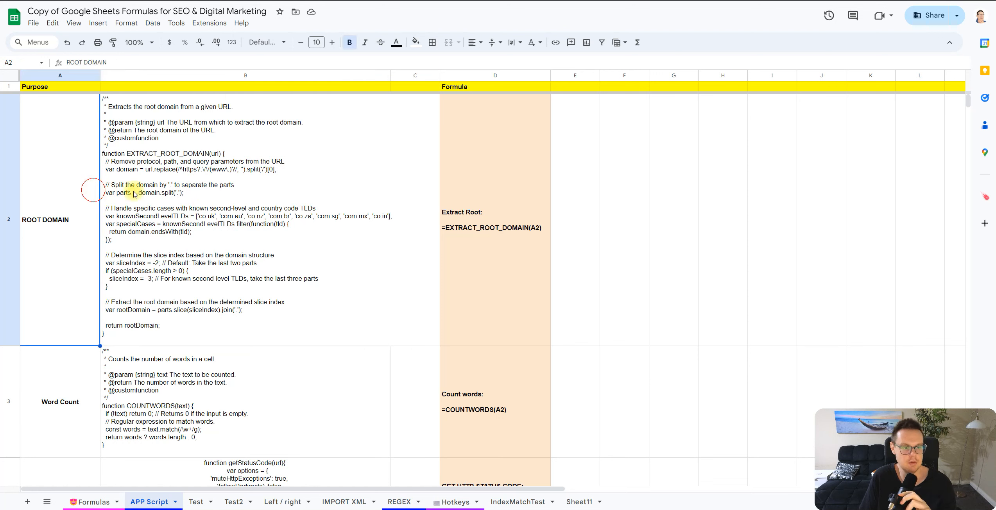
{"action": "double_click", "coordinate": [258, 164]}
{"action": "key", "text": "ctrl+a"}
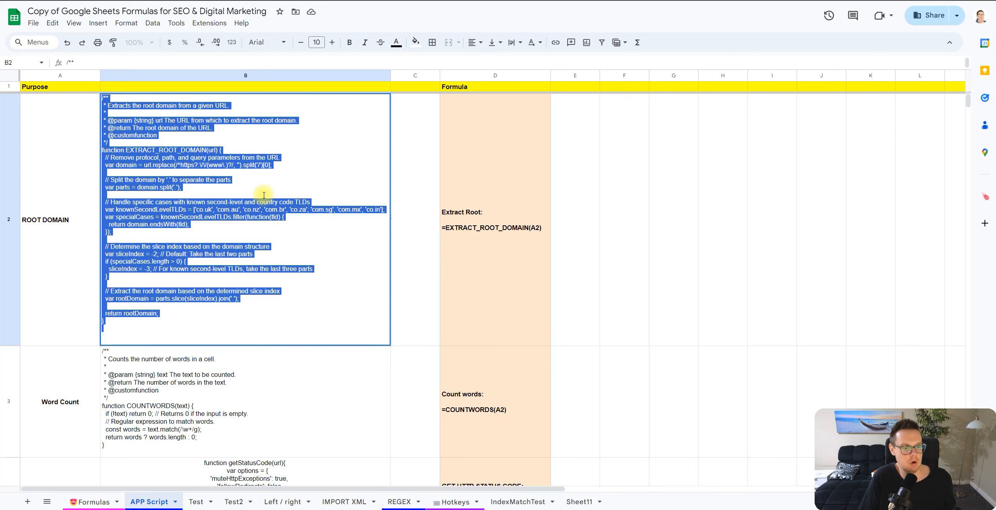
{"action": "left_click", "coordinate": [196, 23]}
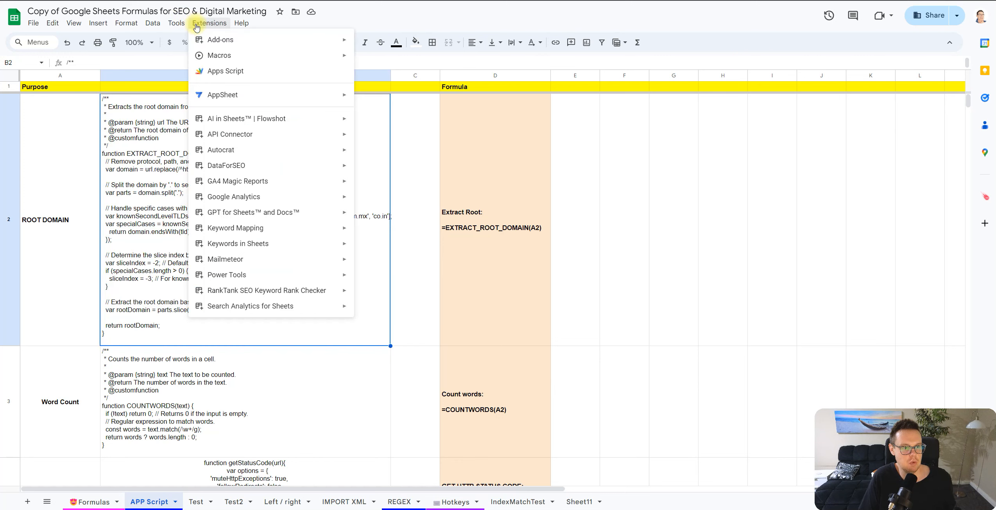
{"action": "left_click", "coordinate": [238, 70]}
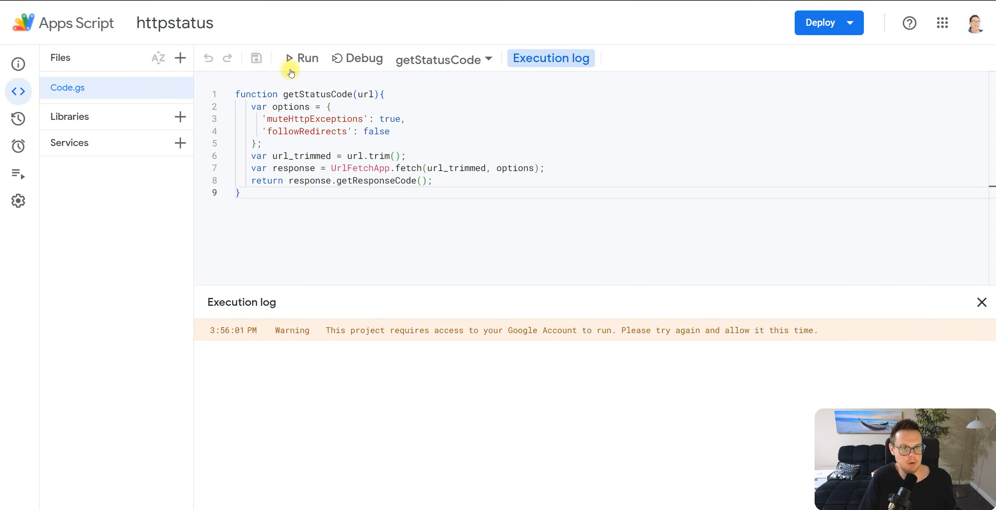
Add a new script file named root to the httpstatus project
{"action": "left_click", "coordinate": [180, 58]}
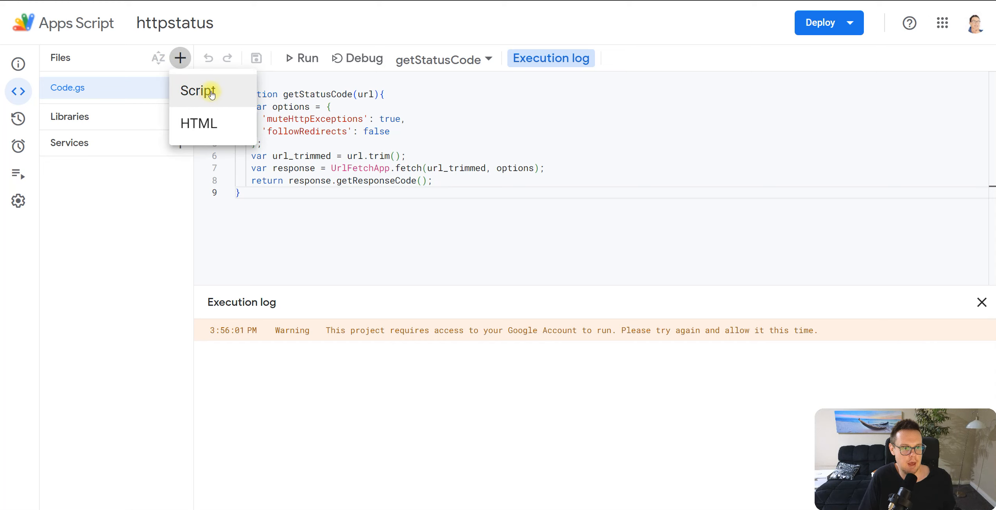
{"action": "left_click", "coordinate": [206, 91]}
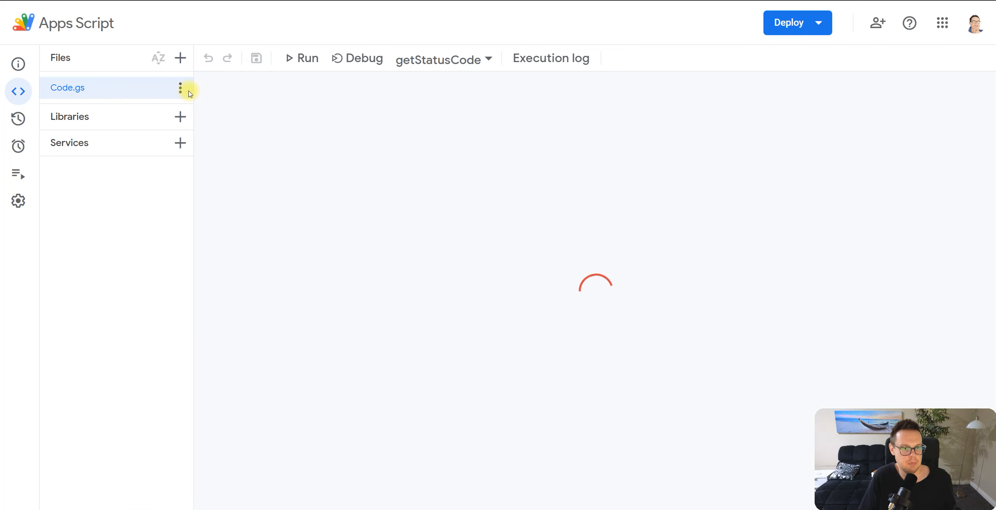
{"action": "left_click", "coordinate": [178, 61]}
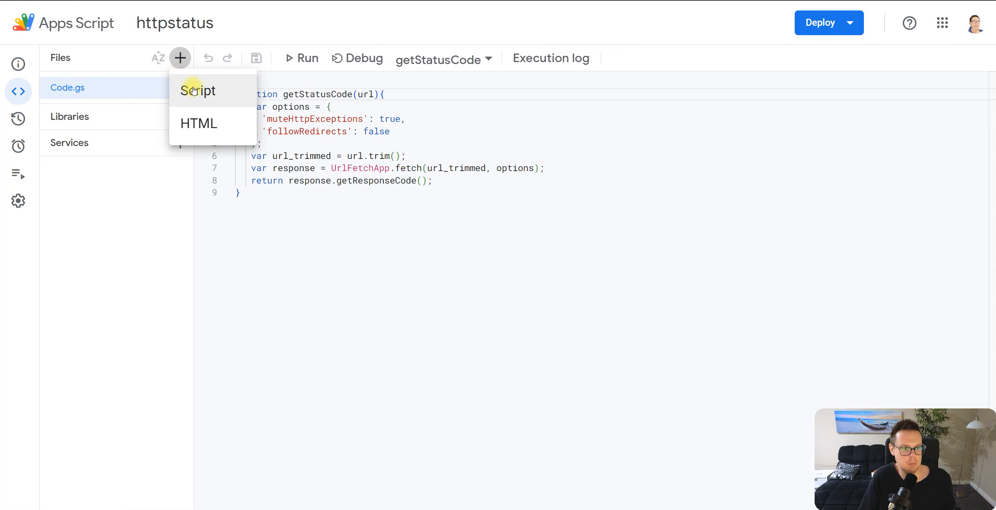
{"action": "left_click", "coordinate": [232, 122]}
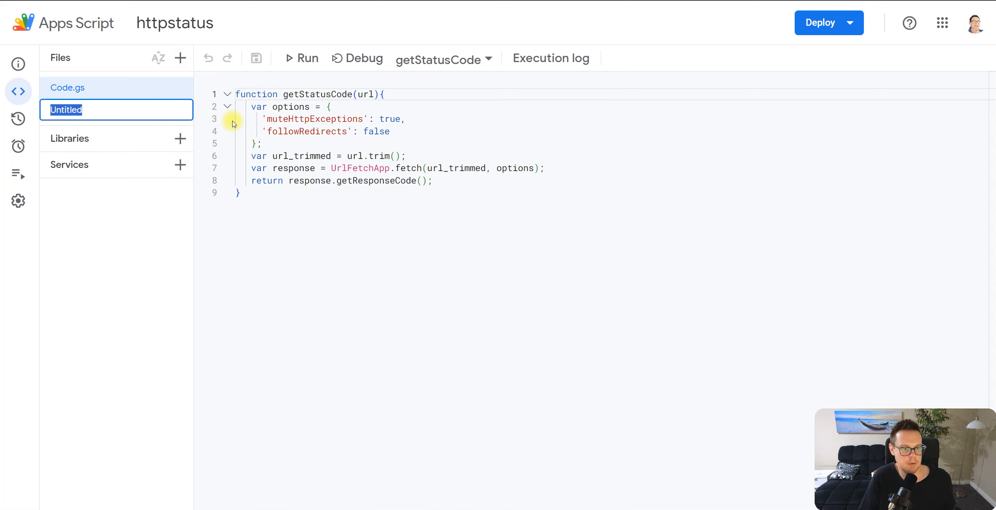
{"action": "left_click", "coordinate": [149, 110]}
{"action": "double_click", "coordinate": [139, 111]}
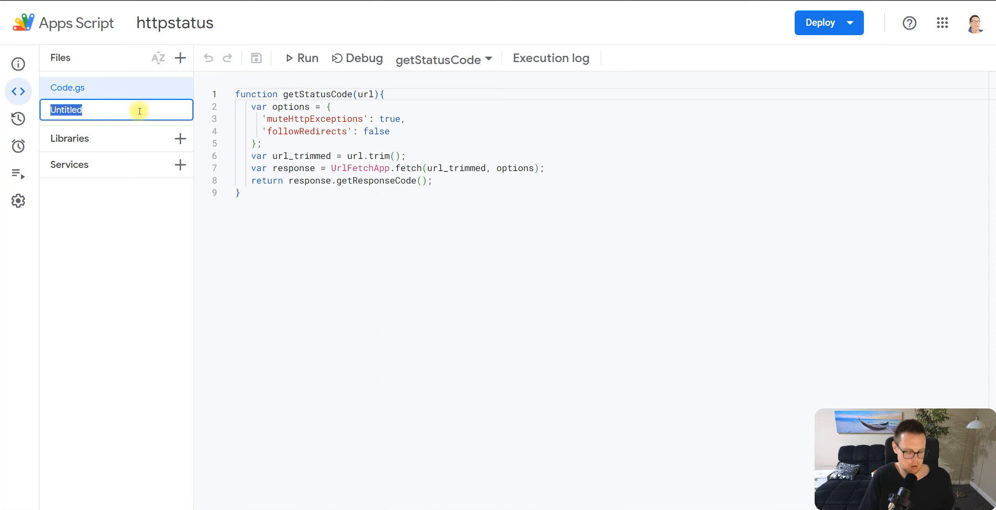
{"action": "type", "text": "root"}
{"action": "key", "text": "Return"}
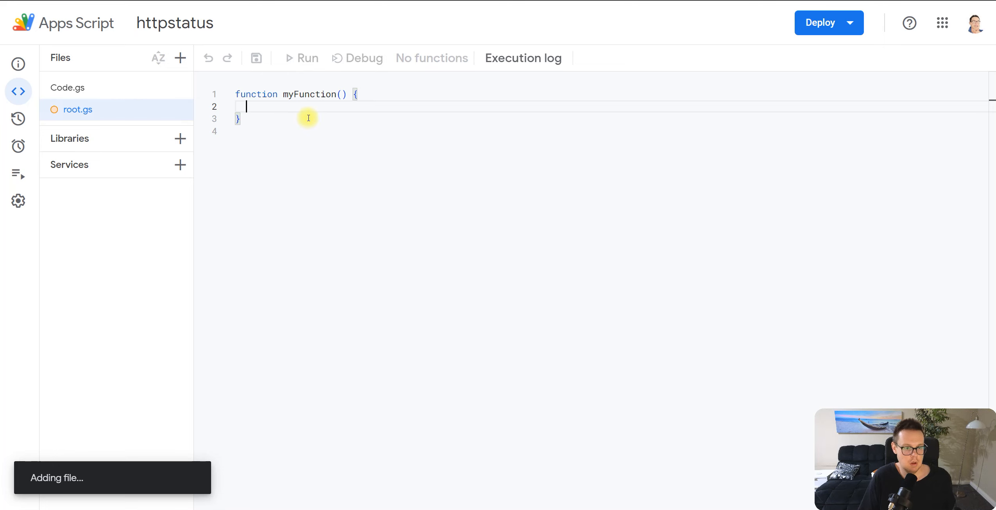
Replace the default code in root.gs with the copied EXTRACT_ROOT_DOMAIN function and save the project
{"action": "key", "text": "ctrl+a"}
{"action": "key", "text": "ctrl+v"}
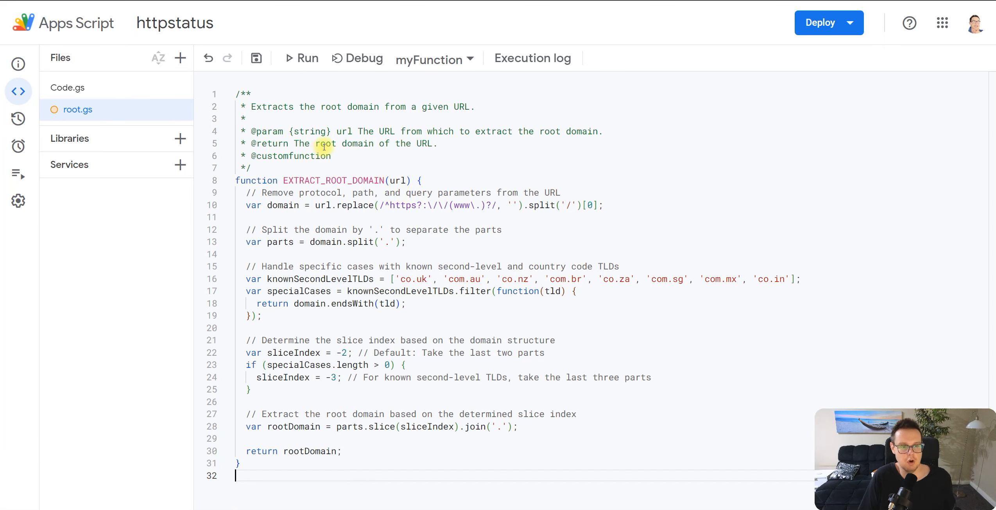
{"action": "left_click", "coordinate": [256, 59]}
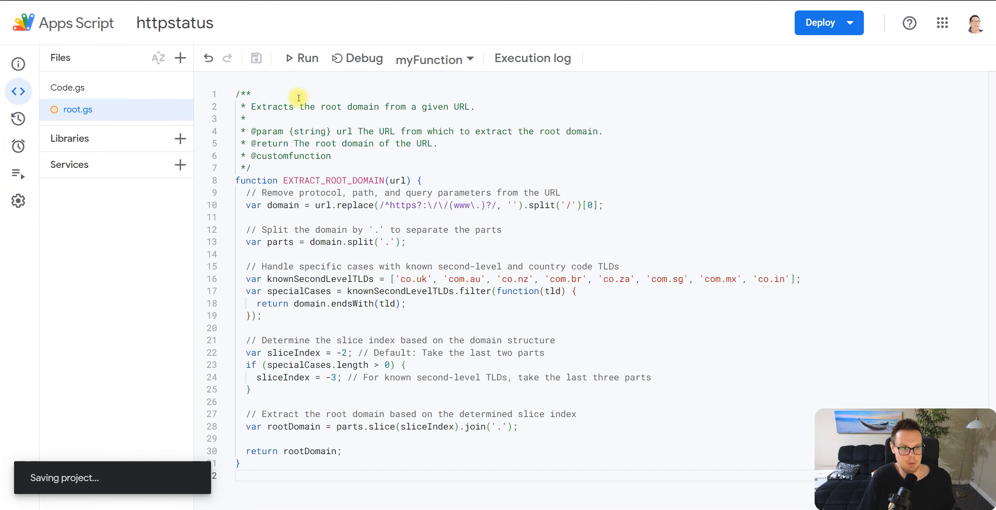
Try to run the root.gs script and review the execution log and the code
{"action": "left_click", "coordinate": [299, 59]}
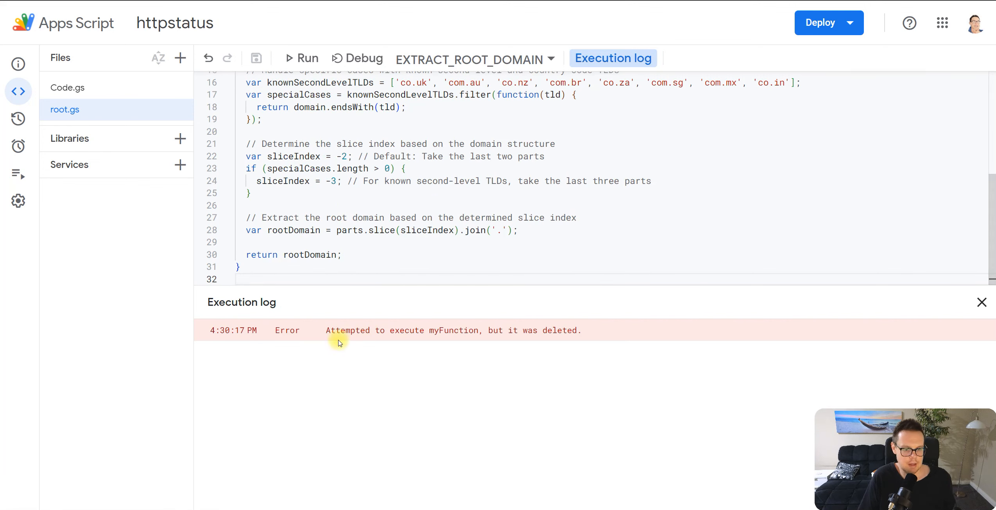
{"action": "left_click_drag", "start_coordinate": [326, 332], "coordinate": [572, 340]}
{"action": "left_click", "coordinate": [572, 343]}
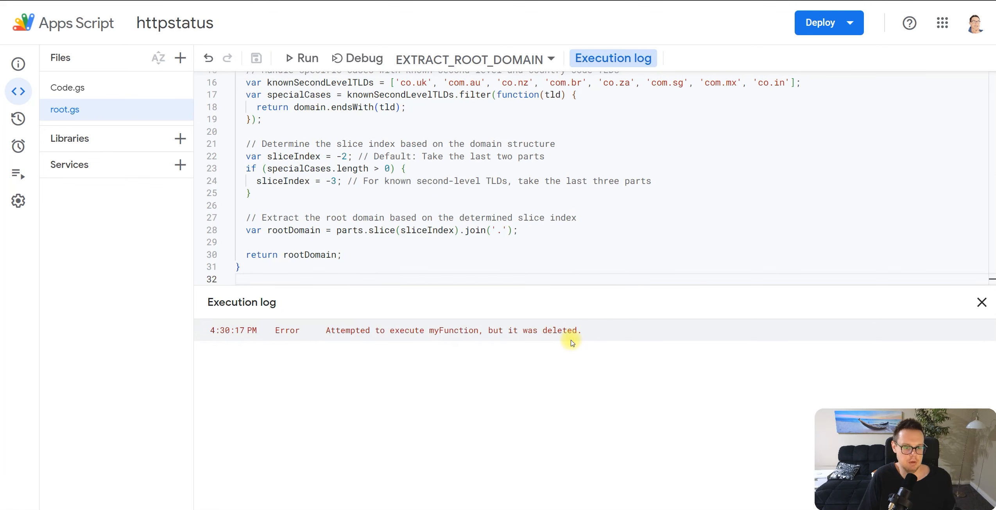
{"action": "scroll", "coordinate": [507, 245], "scroll_direction": "up", "scroll_amount": 5}
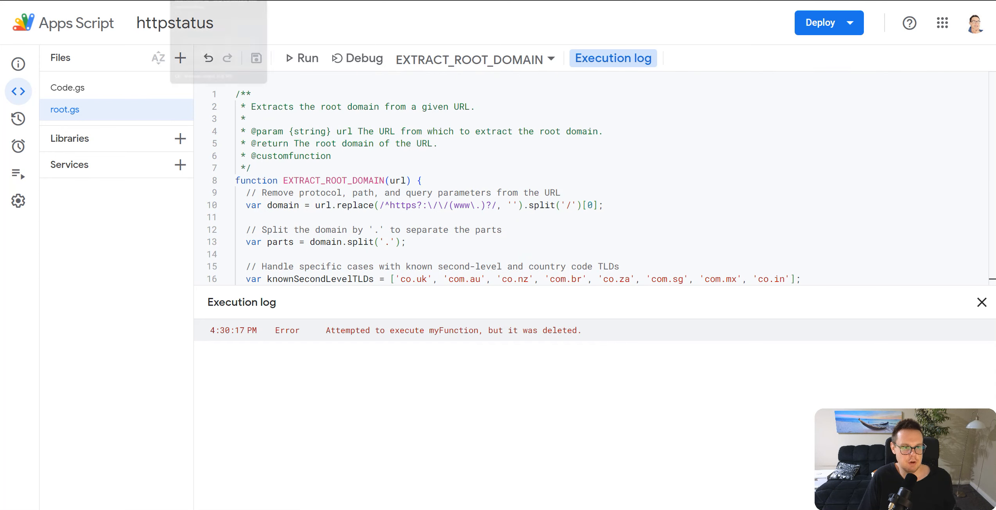
Return to the spreadsheet and copy only the =EXTRACT_ROOT_DOMAIN(A2) line from D2 of the APP Script sheet
{"action": "left_click", "coordinate": [165, 1]}
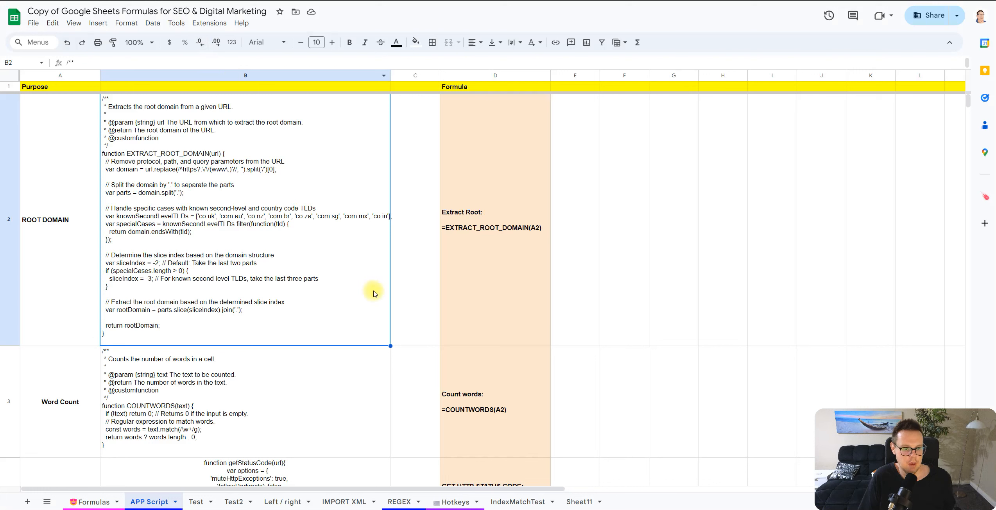
{"action": "double_click", "coordinate": [496, 223]}
{"action": "triple_click", "coordinate": [459, 113]}
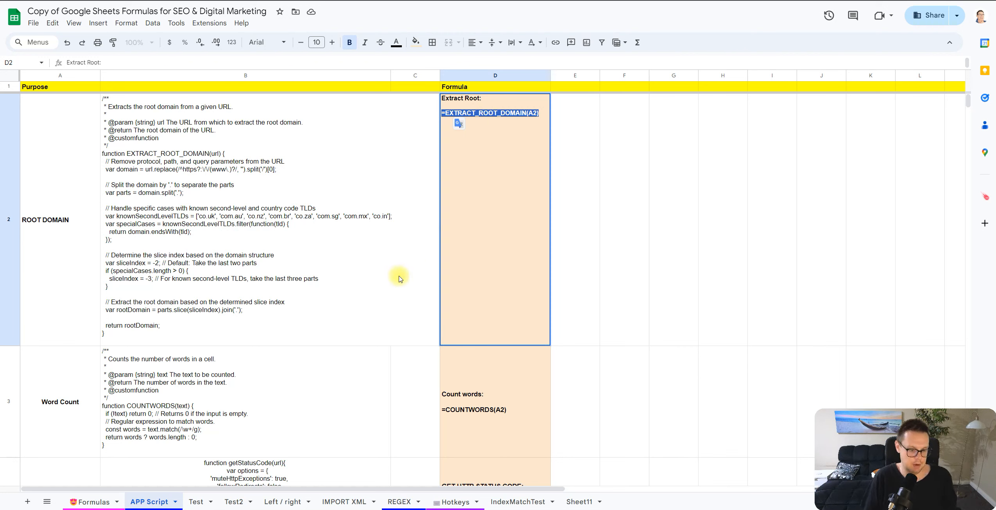
Enter the sample URL test.com/testing.html in A24 of the Test sheet
{"action": "left_click", "coordinate": [199, 503]}
{"action": "left_click", "coordinate": [205, 327]}
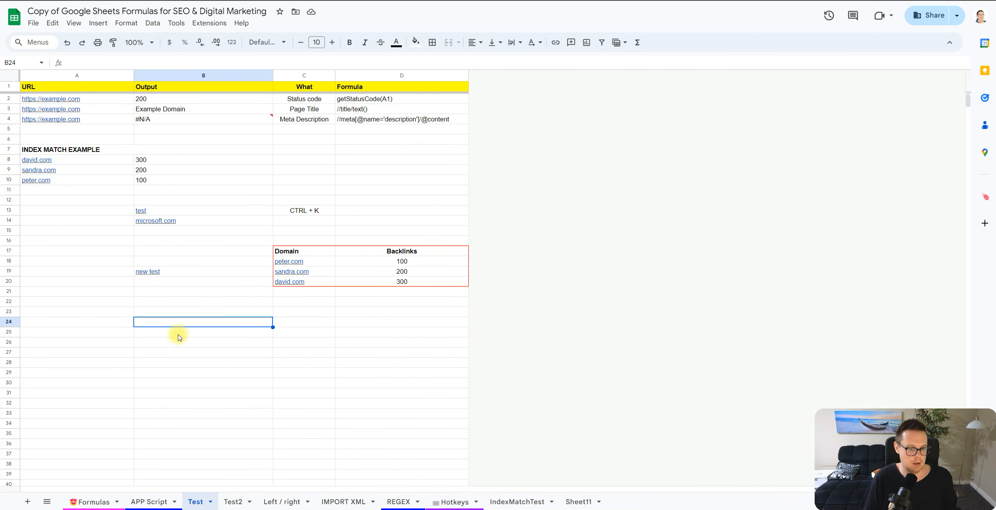
{"action": "scroll", "coordinate": [157, 305], "scroll_direction": "down", "scroll_amount": 2}
{"action": "left_click", "coordinate": [108, 265]}
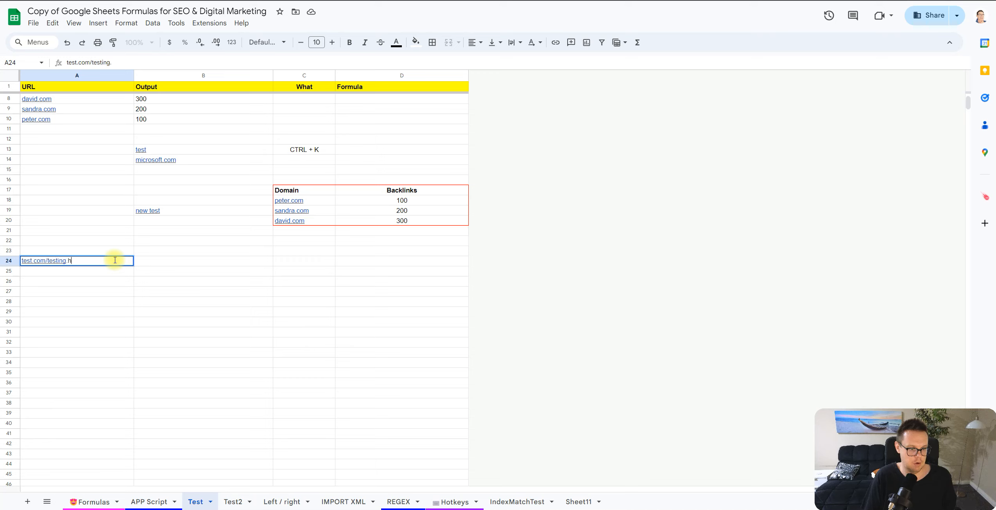
{"action": "key", "text": "Return"}
Enter the formula =EXTRACT_ROOT_DOMAIN(A24) in B24
{"action": "left_click", "coordinate": [156, 264]}
{"action": "double_click", "coordinate": [190, 263]}
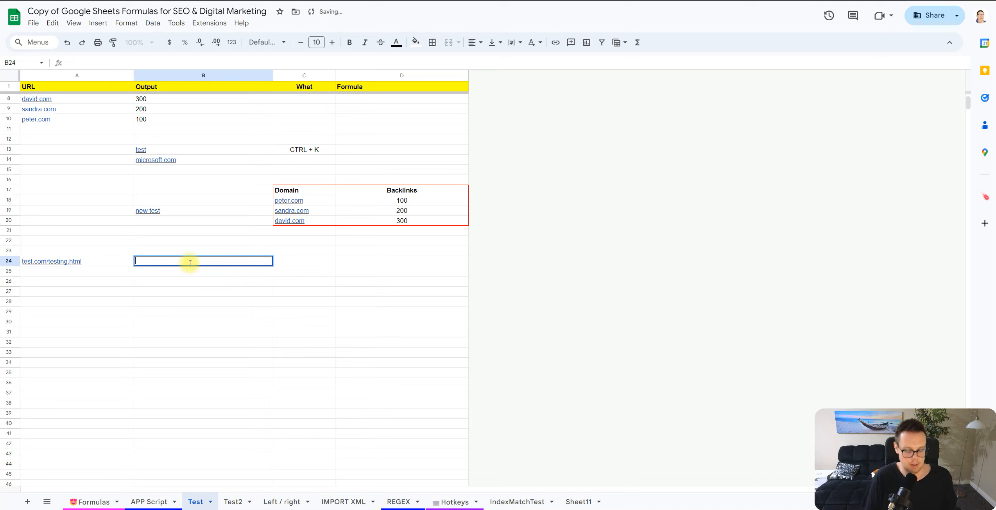
{"action": "type", "text": "=EXTRACT_ROOT_DOMAIN(A2)"}
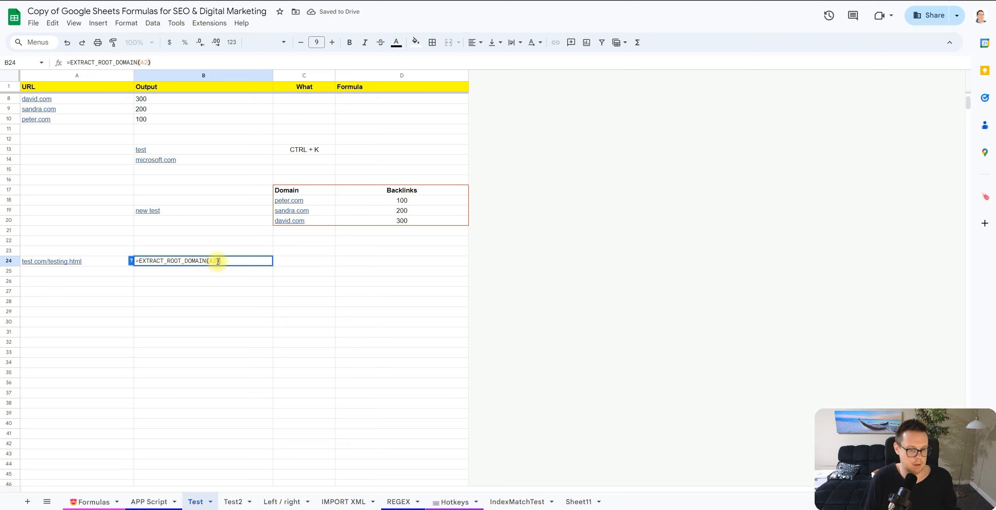
{"action": "type", "text": "4"}
{"action": "key", "text": "Return"}
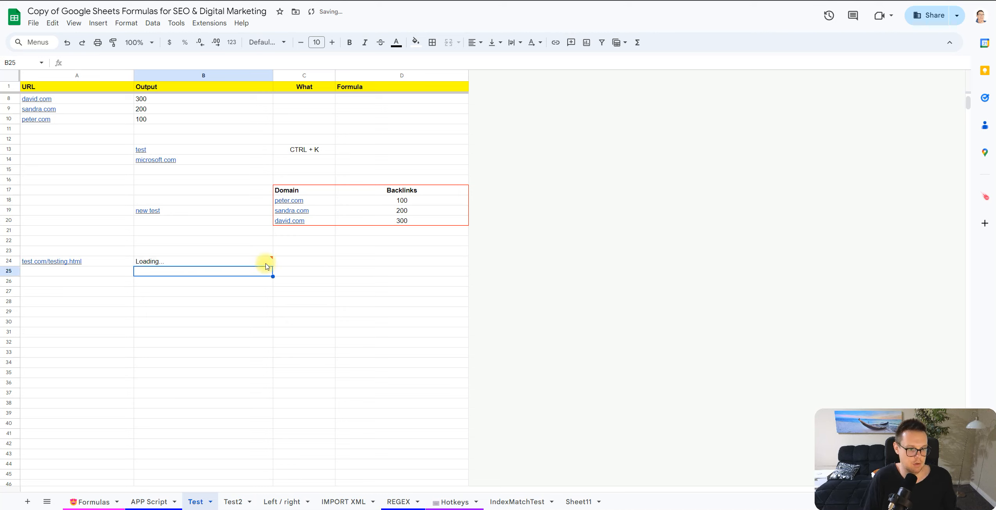
Make the extracted root domain in B24 bold and enlarge the page display to 250%
{"action": "left_click", "coordinate": [254, 261]}
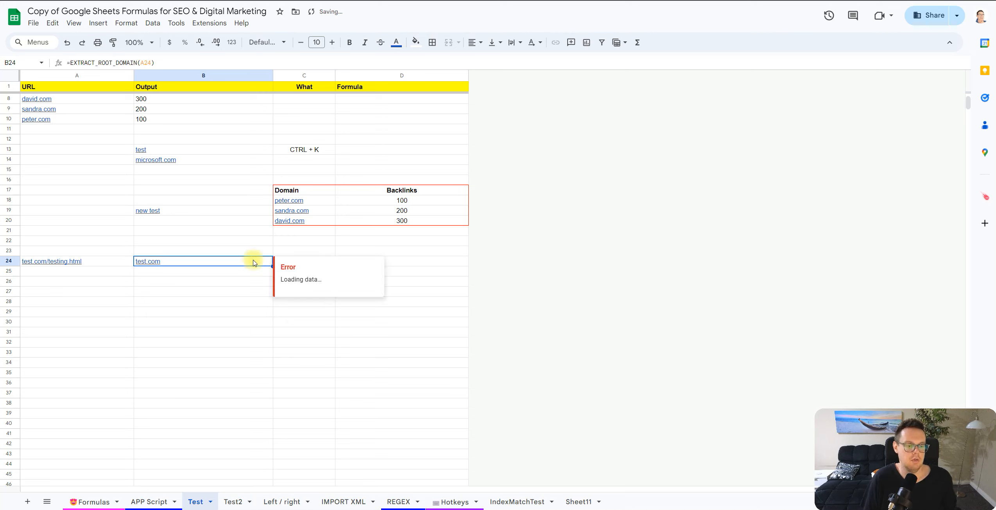
{"action": "key", "text": "ctrl+b"}
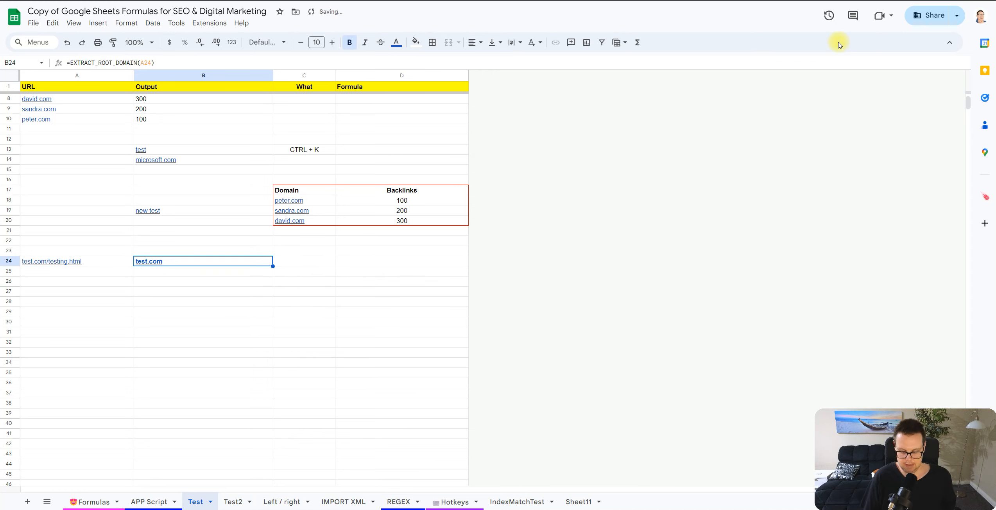
{"action": "key", "text": "ctrl+plus"}
{"action": "key", "text": "ctrl+plus"}
{"action": "key", "text": "ctrl+plus"}
{"action": "key", "text": "ctrl+plus"}
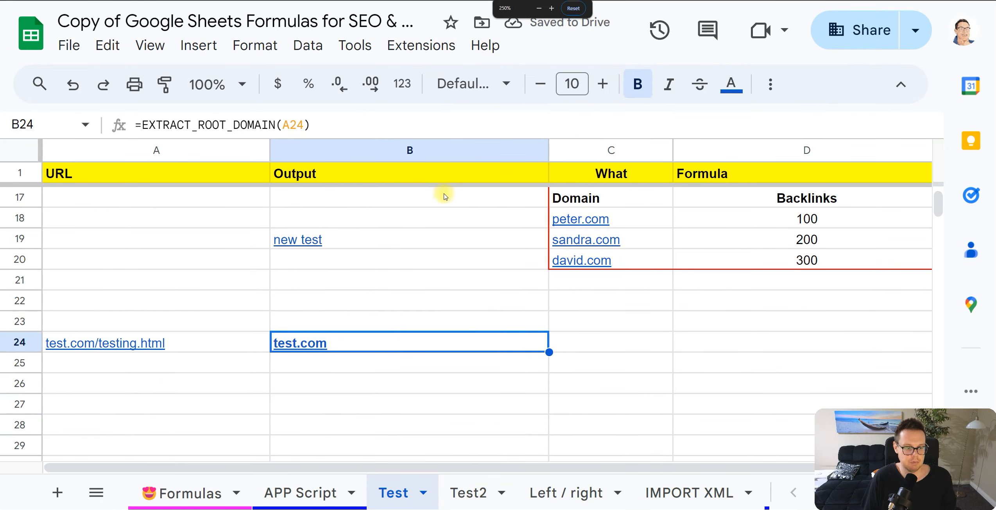
Copy the sample URL from A24 into A25 as plain text
{"action": "left_click", "coordinate": [234, 348]}
{"action": "key", "text": "ctrl+c"}
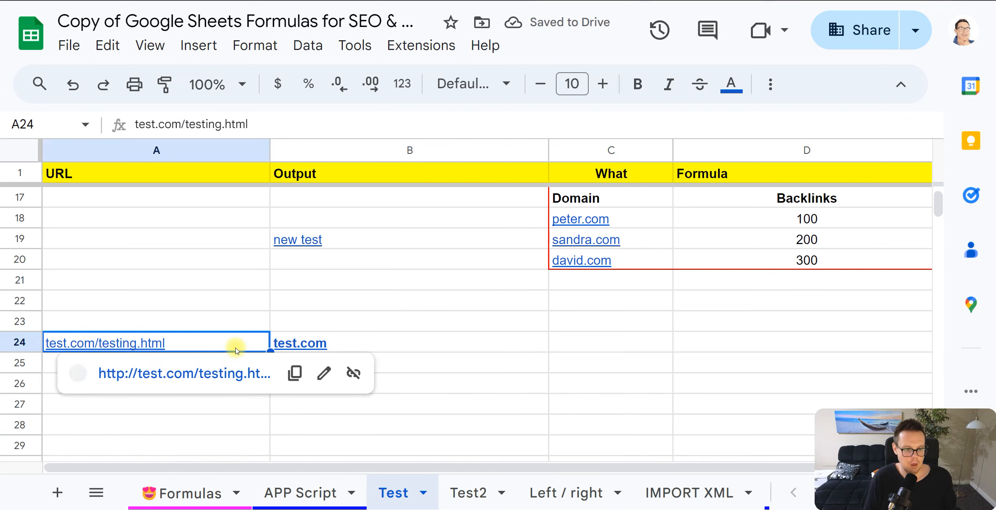
{"action": "left_click", "coordinate": [252, 430]}
{"action": "left_click", "coordinate": [211, 365]}
{"action": "key", "text": "ctrl+shift+v"}
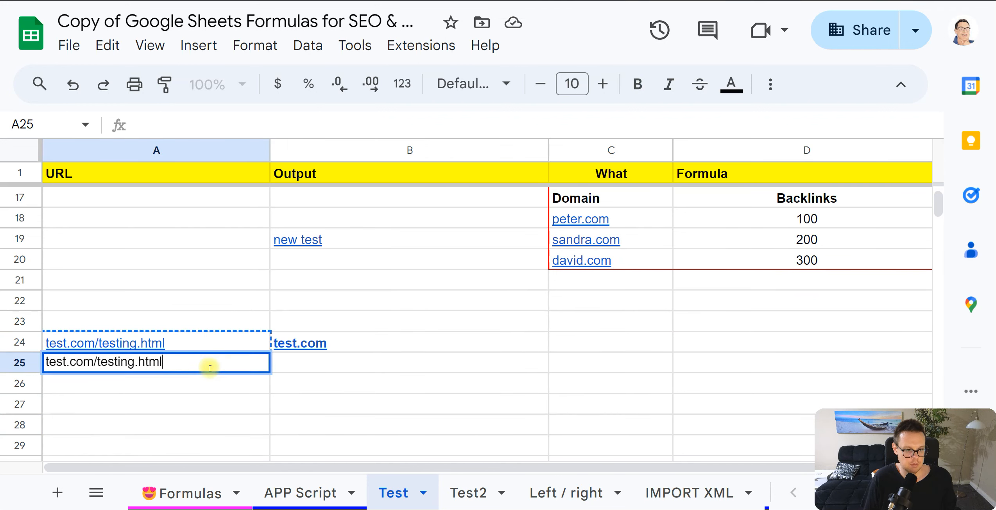
{"action": "key", "text": "F2"}
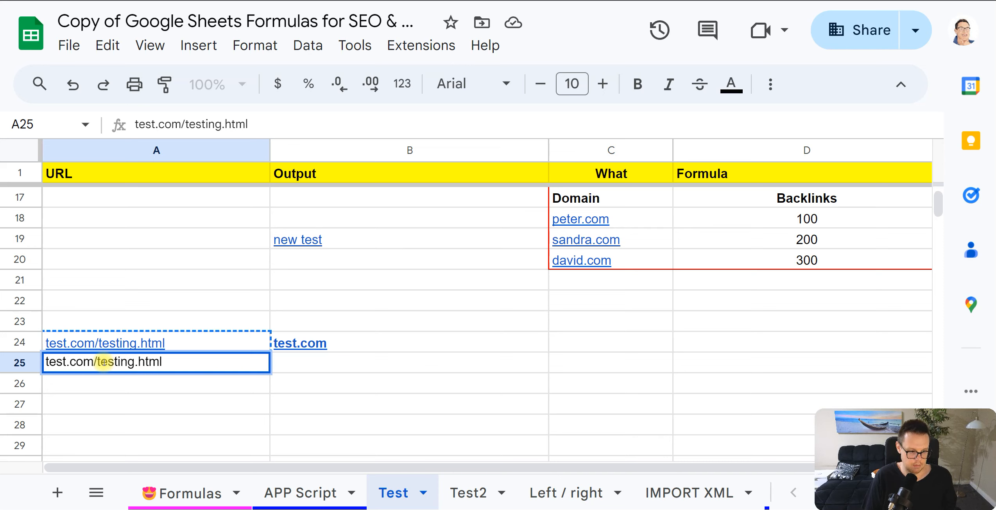
{"action": "type", "text": "https:/"}
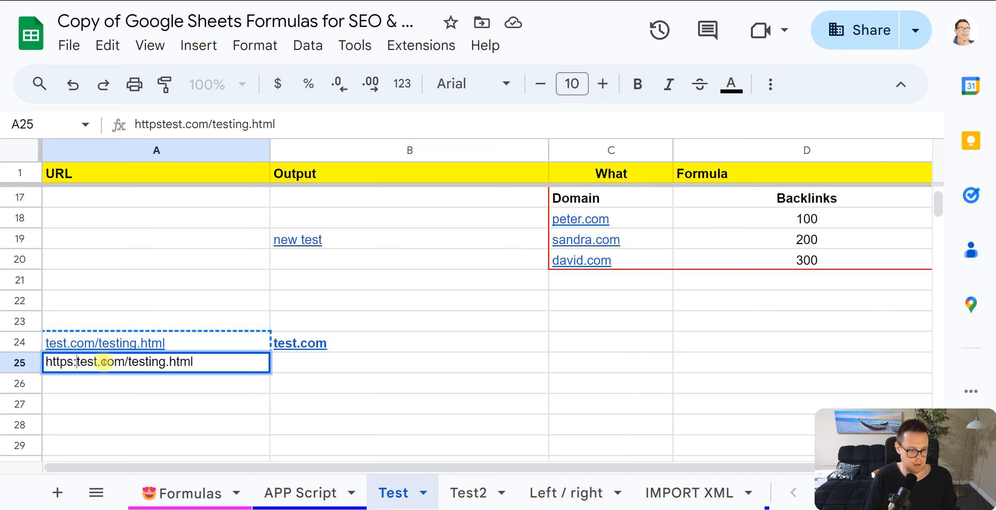
{"action": "type", "text": "/"}
{"action": "key", "text": "BackSpace"}
{"action": "key", "text": "BackSpace"}
{"action": "key", "text": "BackSpace"}
{"action": "type", "text": "//:"}
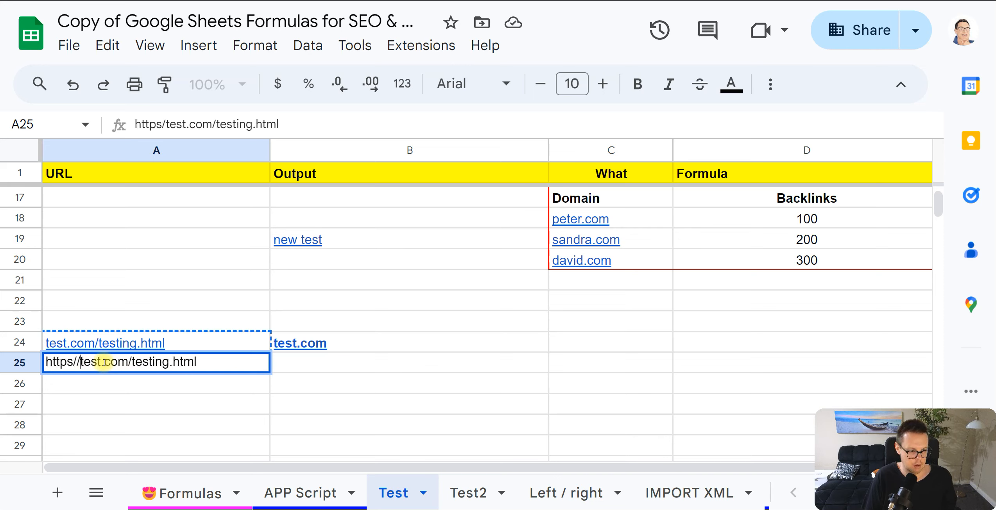
{"action": "key", "text": "BackSpace"}
{"action": "key", "text": "BackSpace"}
{"action": "key", "text": "BackSpace"}
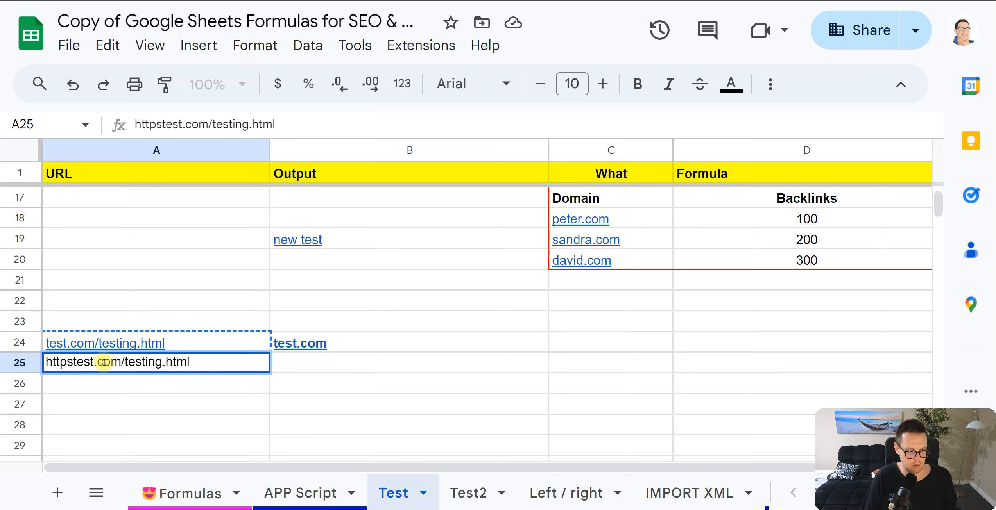
{"action": "type", "text": "://"}
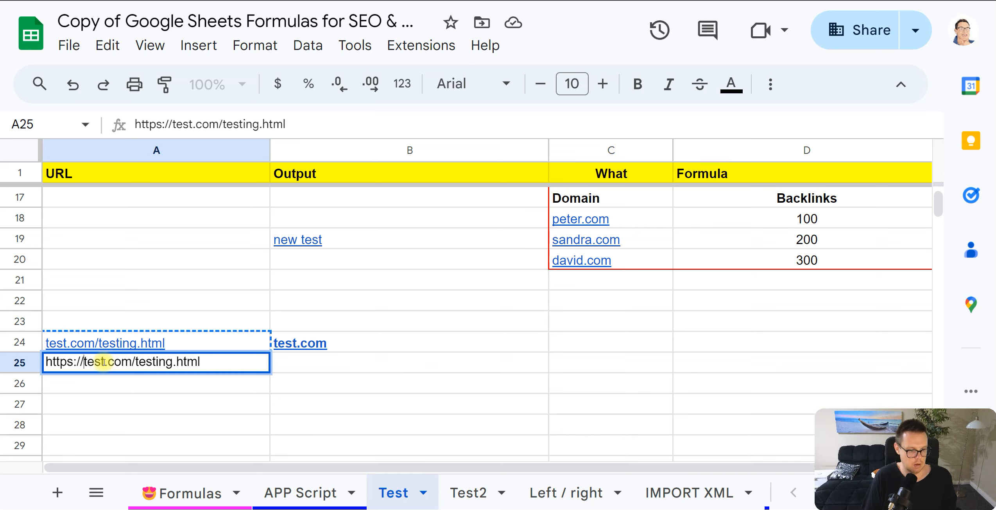
{"action": "left_click_drag", "start_coordinate": [83, 363], "coordinate": [45, 362]}
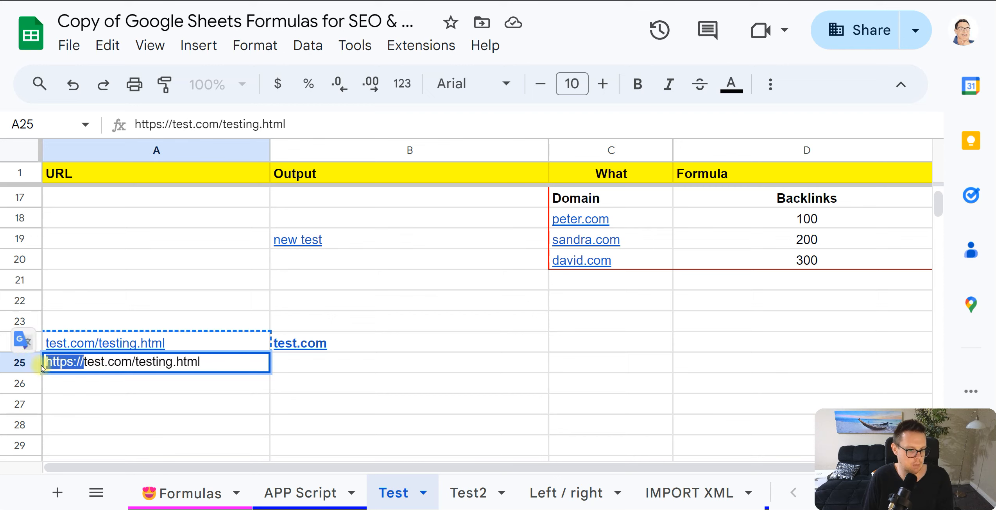
{"action": "key", "text": "BackSpace"}
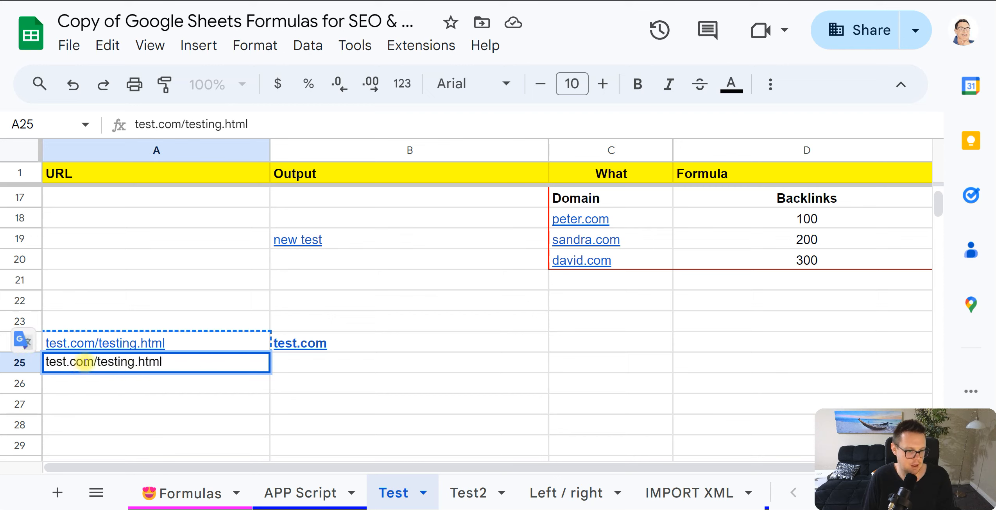
Change the URL in A25 to subd.test.com/testing.html
{"action": "type", "text": "subdoamin."}
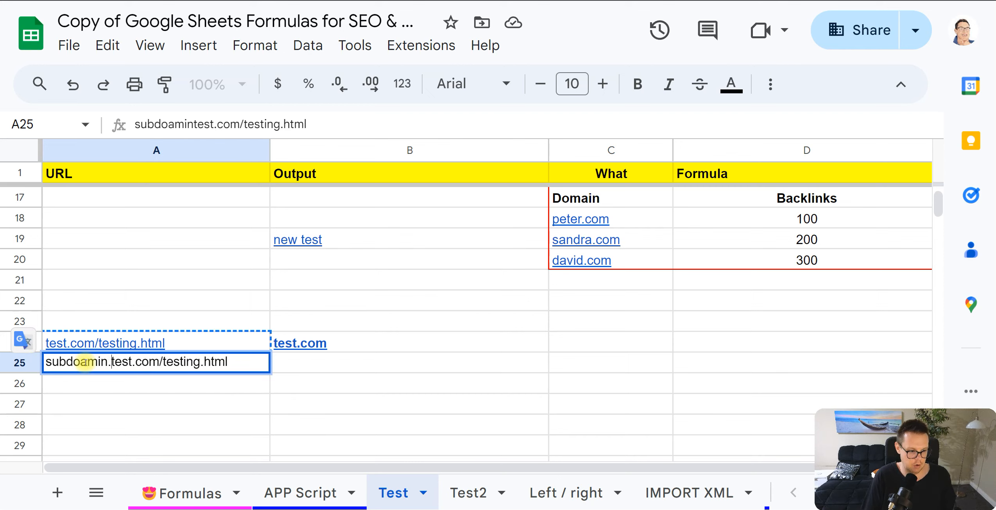
{"action": "left_click_drag", "start_coordinate": [67, 364], "coordinate": [107, 363]}
{"action": "key", "text": "BackSpace"}
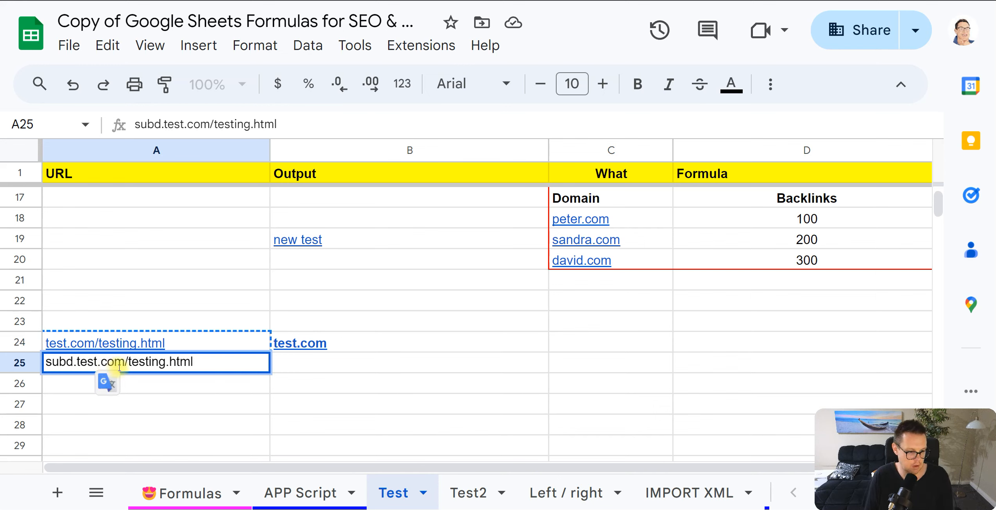
{"action": "key", "text": "Return"}
Fill the EXTRACT_ROOT_DOMAIN formula from B24 down to B25 and check the formulas in both cells
{"action": "left_click", "coordinate": [365, 341]}
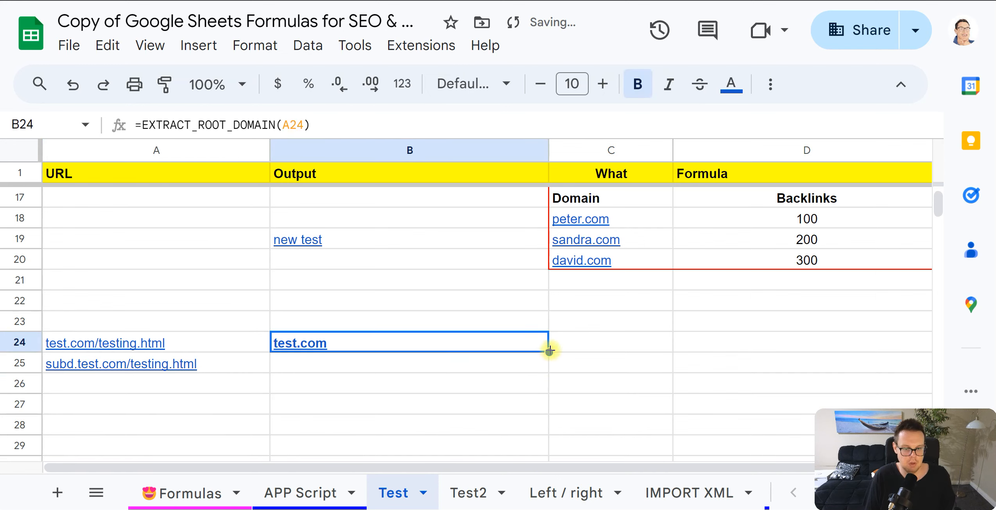
{"action": "left_click_drag", "start_coordinate": [550, 351], "coordinate": [550, 369]}
{"action": "left_click", "coordinate": [611, 384]}
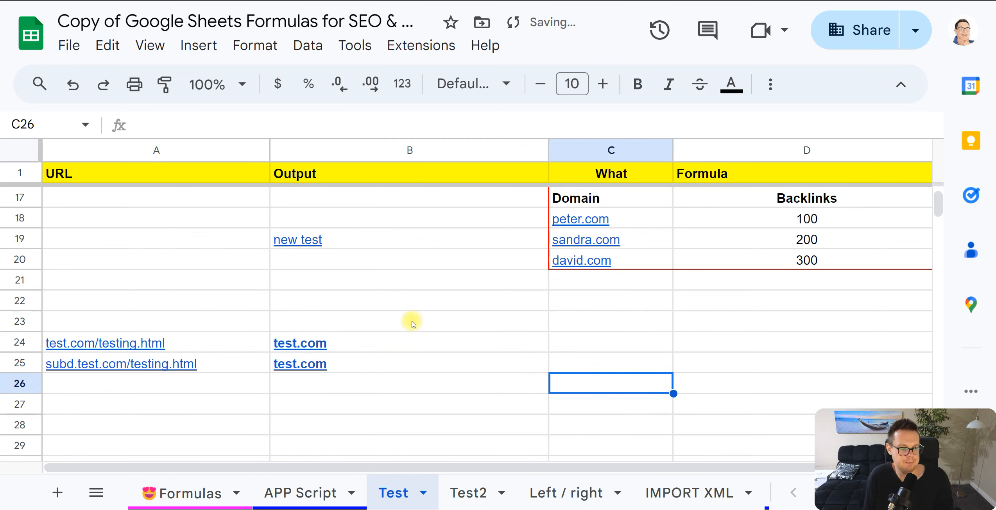
{"action": "double_click", "coordinate": [407, 363]}
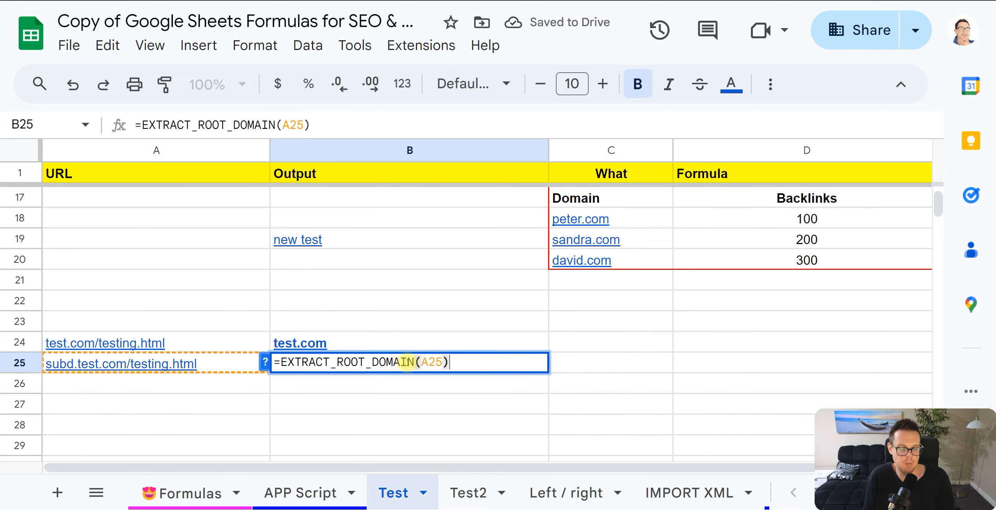
{"action": "left_click", "coordinate": [412, 346]}
{"action": "double_click", "coordinate": [412, 347]}
{"action": "left_click", "coordinate": [420, 303]}
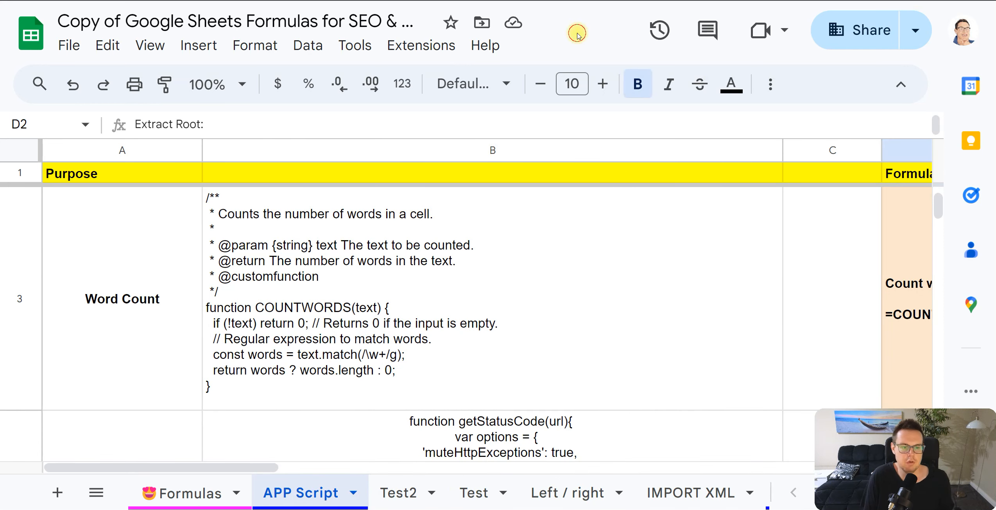
Examine the root domain, Word Count and URL HTTP Status Code scripts on the APP Script sheet
{"action": "key", "text": "ctrl+minus"}
{"action": "left_click", "coordinate": [129, 234]}
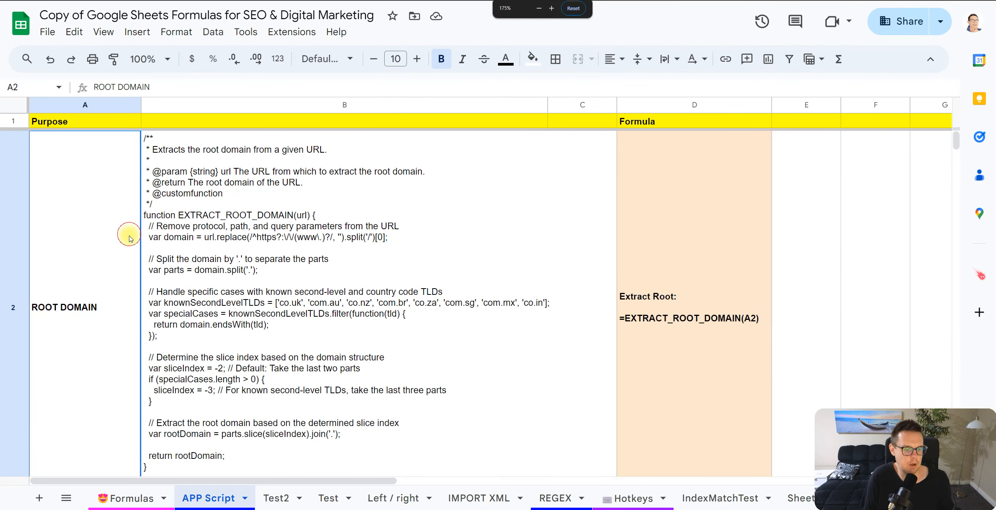
{"action": "scroll", "coordinate": [131, 238], "scroll_direction": "down", "scroll_amount": 3}
{"action": "scroll", "coordinate": [130, 239], "scroll_direction": "up", "scroll_amount": 3}
{"action": "double_click", "coordinate": [202, 222]}
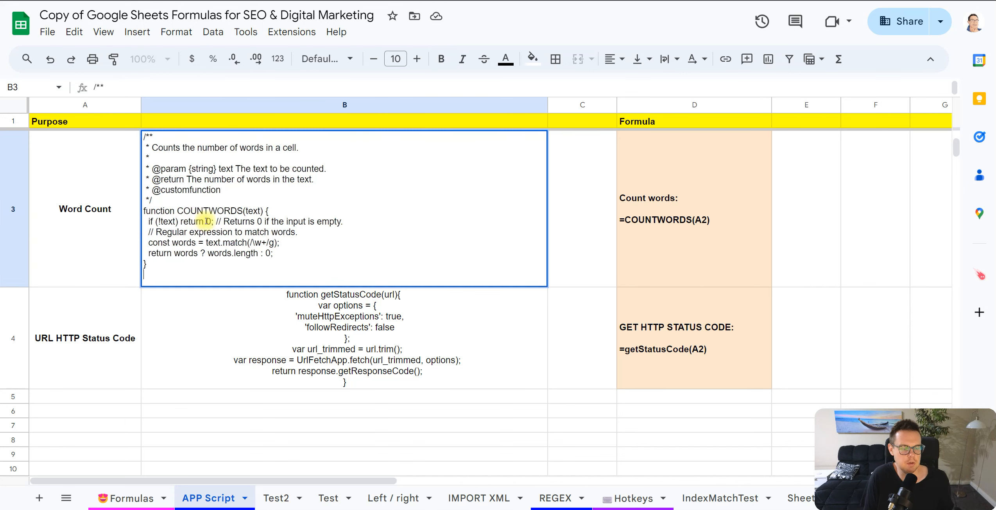
{"action": "left_click", "coordinate": [88, 211]}
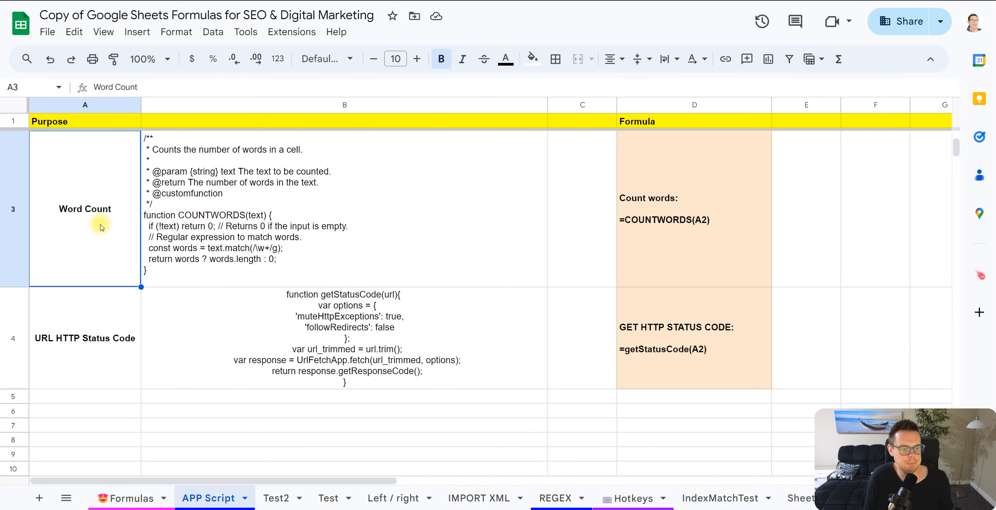
{"action": "left_click", "coordinate": [85, 336]}
{"action": "left_click", "coordinate": [331, 314]}
{"action": "double_click", "coordinate": [332, 315]}
{"action": "left_click_drag", "start_coordinate": [289, 294], "coordinate": [469, 375]}
{"action": "left_click", "coordinate": [468, 374]}
{"action": "left_click", "coordinate": [374, 422]}
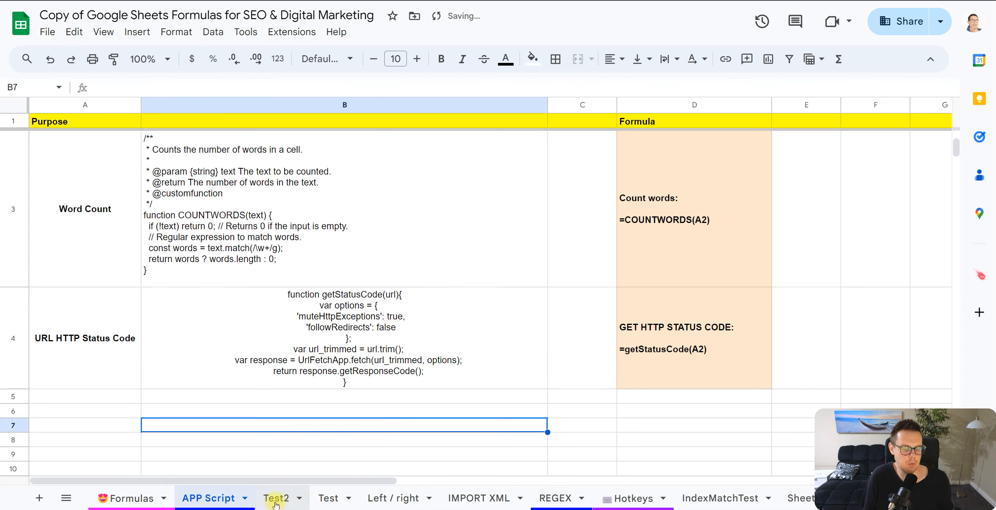
Copy the formula text =getStatusCode(A2) from D4 of the APP Script sheet
{"action": "left_click", "coordinate": [628, 344]}
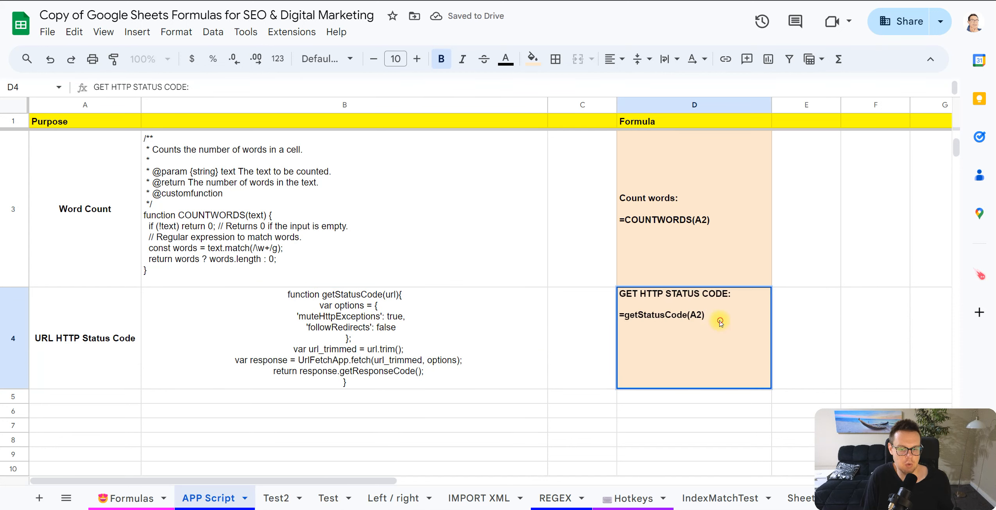
{"action": "triple_click", "coordinate": [621, 324]}
{"action": "key", "text": "ctrl+c"}
Enter test.com in A28 of the Test2 sheet, below the FILTER example table
{"action": "left_click", "coordinate": [271, 499]}
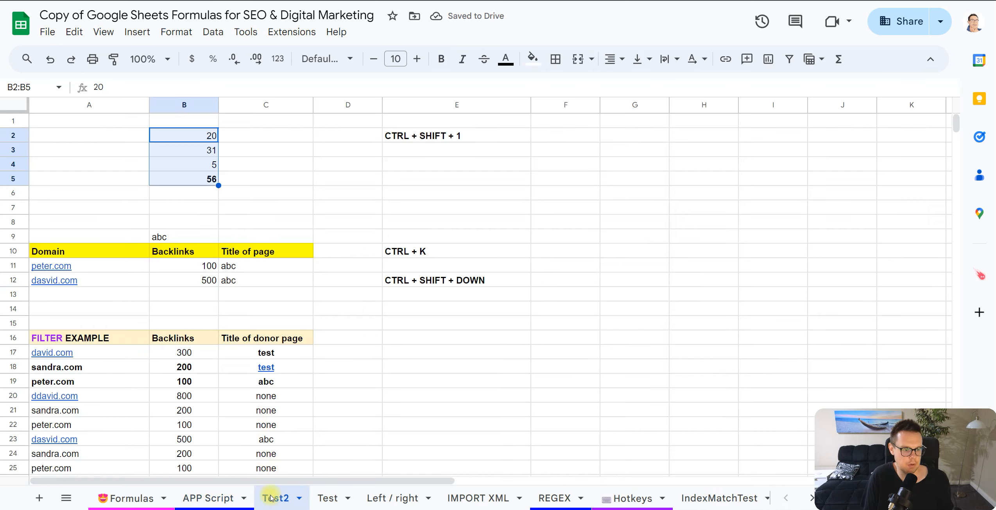
{"action": "scroll", "coordinate": [243, 372], "scroll_direction": "down", "scroll_amount": 4}
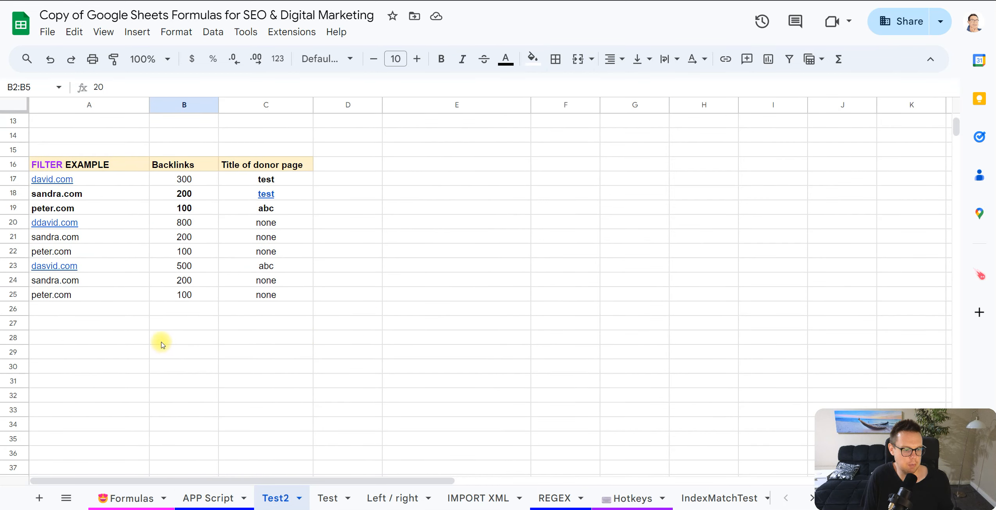
{"action": "left_click", "coordinate": [118, 342]}
{"action": "double_click", "coordinate": [117, 341]}
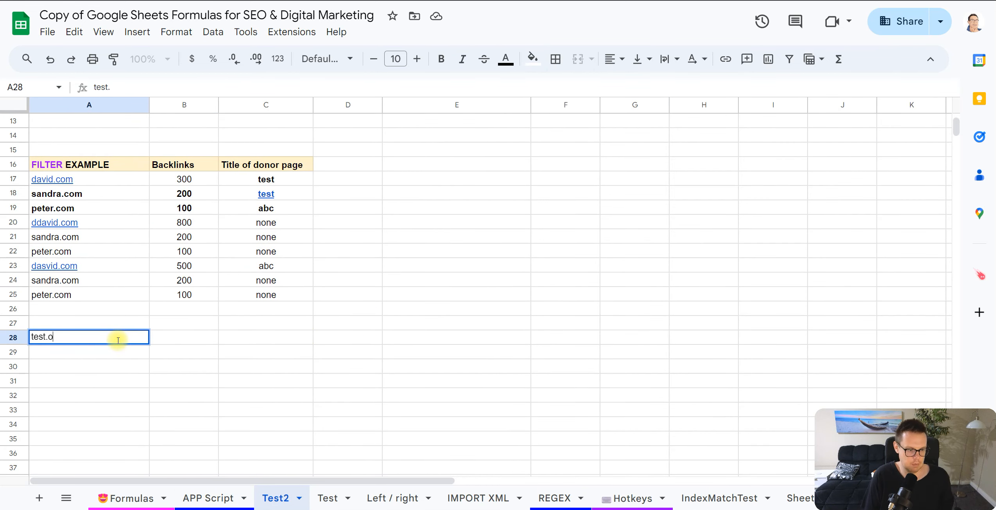
{"action": "key", "text": "Tab"}
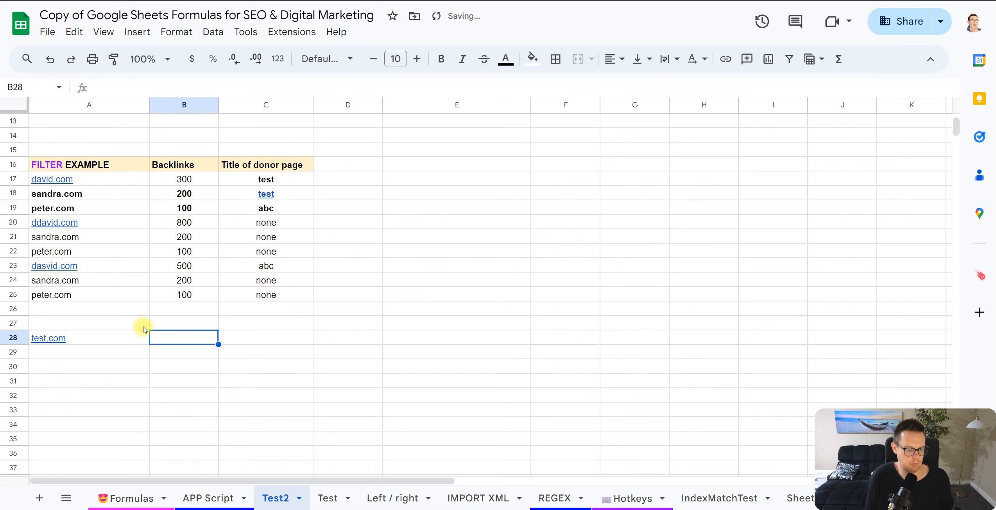
Paste the status code formula into B28 and point it at the adjacent cell, as =getStatusCode(A28)
{"action": "double_click", "coordinate": [198, 339]}
{"action": "key", "text": "ctrl+v"}
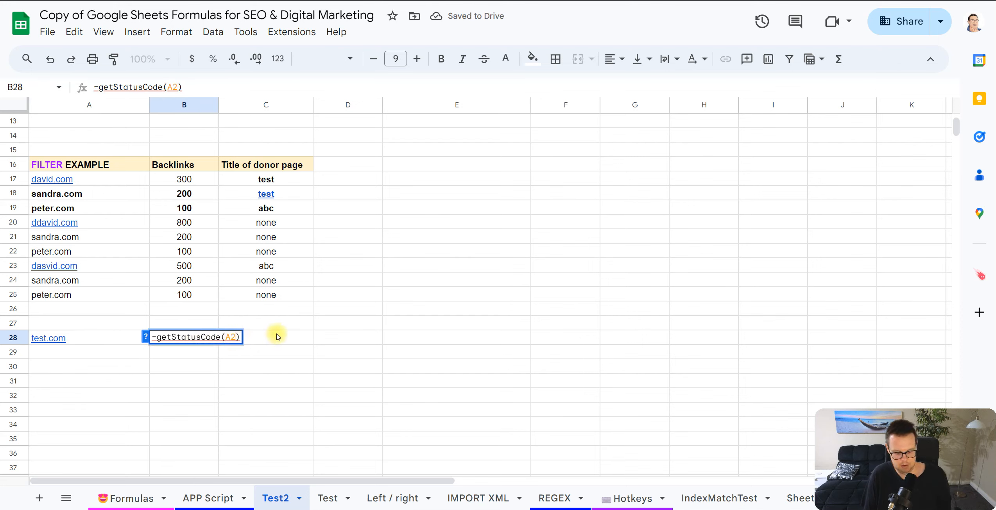
{"action": "key", "text": "Return"}
{"action": "left_click", "coordinate": [187, 339]}
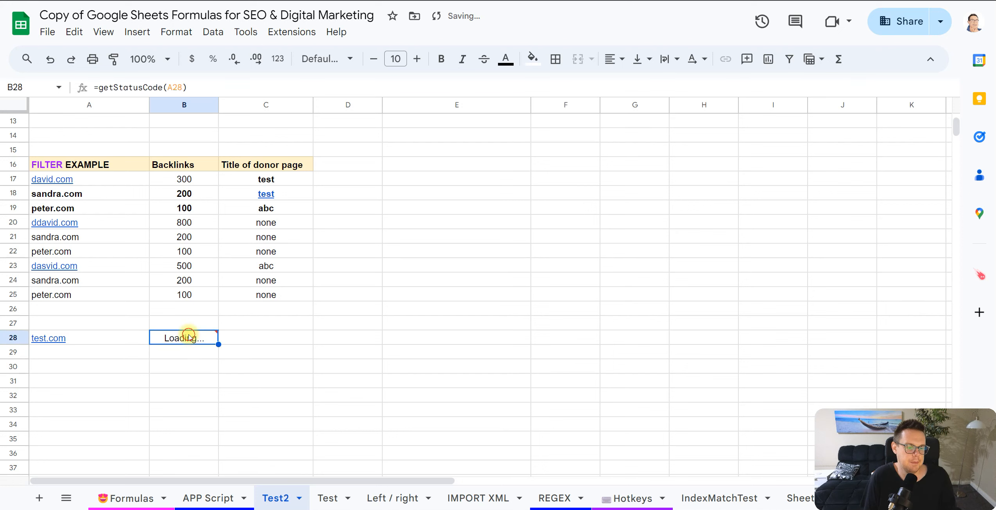
{"action": "left_click", "coordinate": [583, 309]}
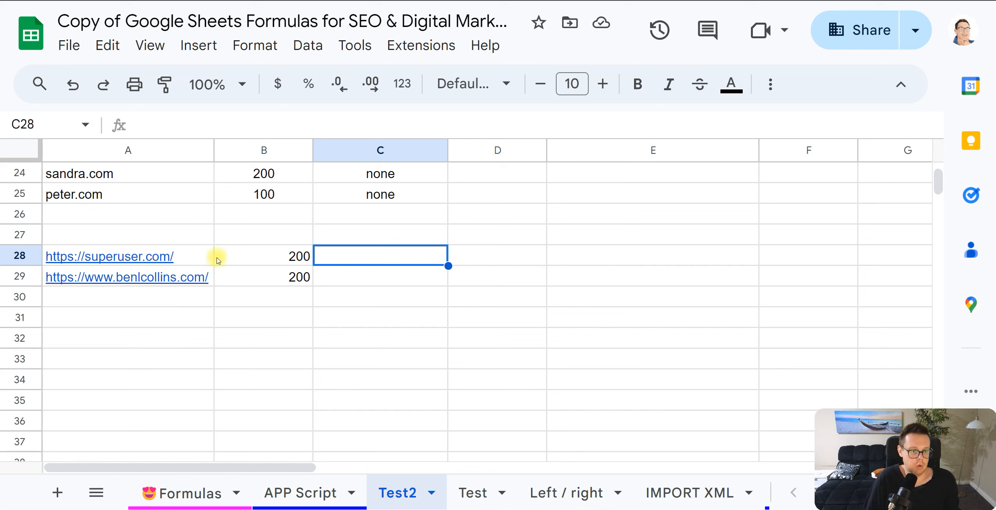
Examine the superuser.com URL in A28
{"action": "left_click", "coordinate": [195, 252]}
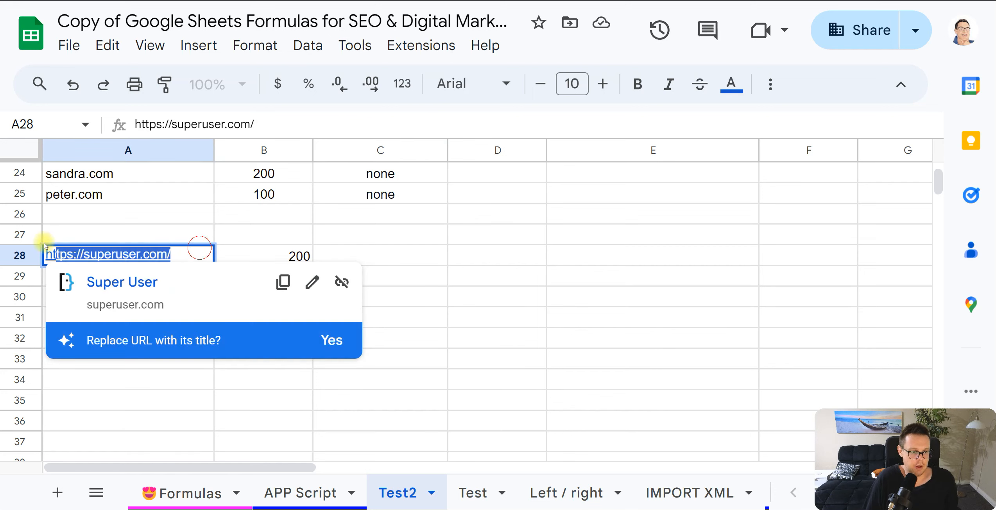
{"action": "left_click", "coordinate": [204, 234]}
{"action": "left_click", "coordinate": [196, 256]}
{"action": "double_click", "coordinate": [211, 255]}
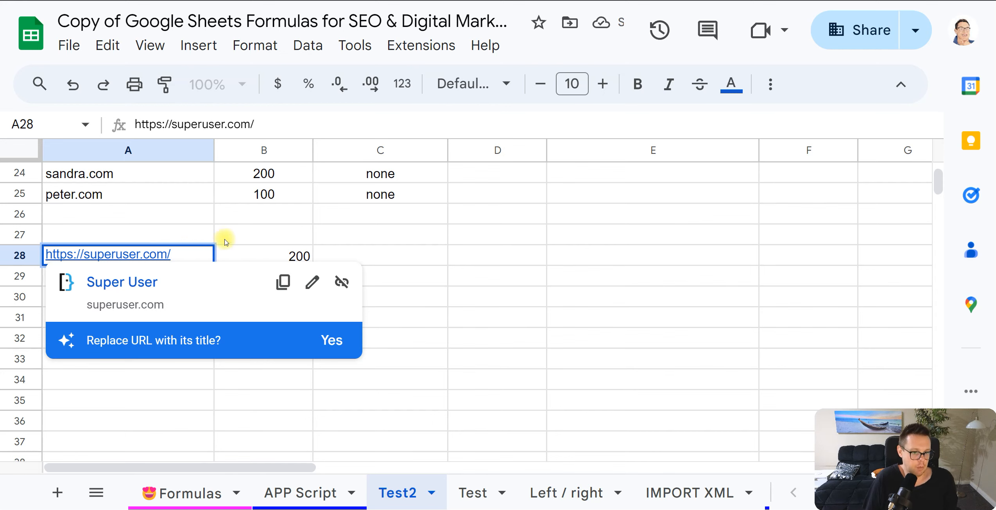
Add the bold header Status Code in B27, above the status results
{"action": "double_click", "coordinate": [261, 233]}
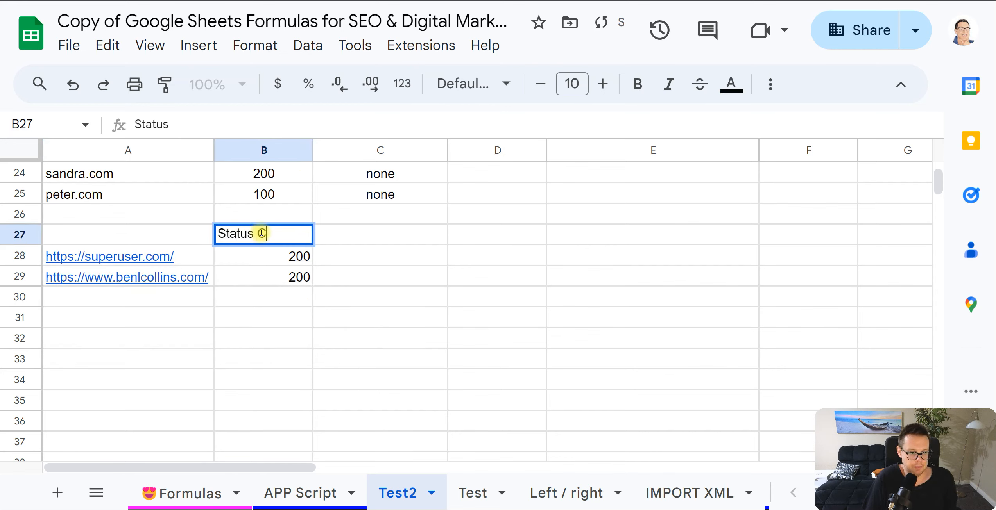
{"action": "type", "text": "Status Coi"}
{"action": "key", "text": "BackSpace"}
{"action": "type", "text": "de"}
{"action": "key", "text": "Return"}
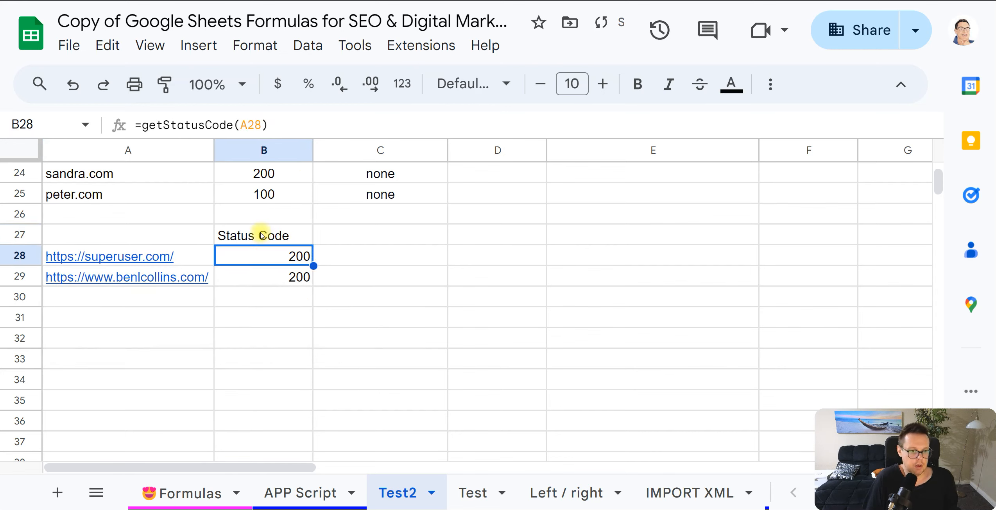
{"action": "left_click", "coordinate": [261, 233]}
{"action": "key", "text": "ctrl+b"}
{"action": "left_click", "coordinate": [192, 256]}
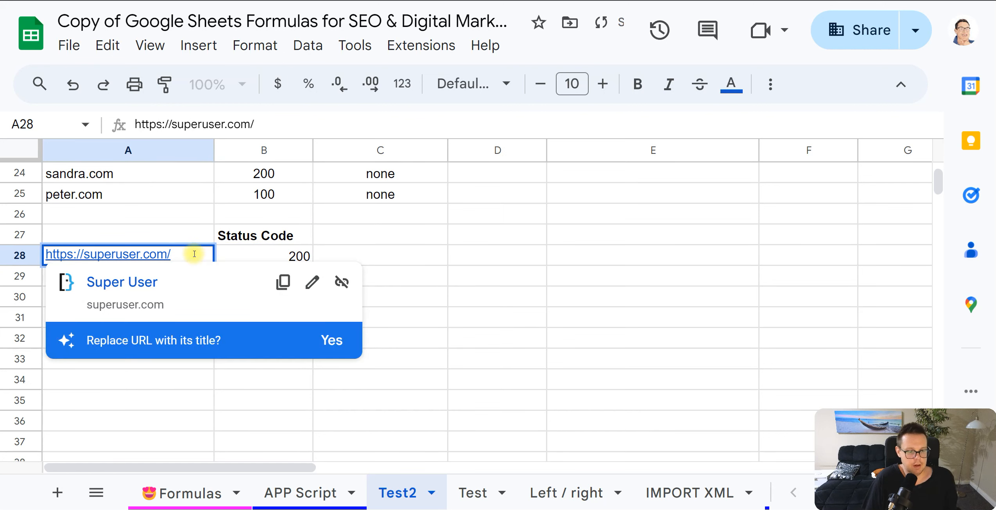
{"action": "type", "text": "not-exist"}
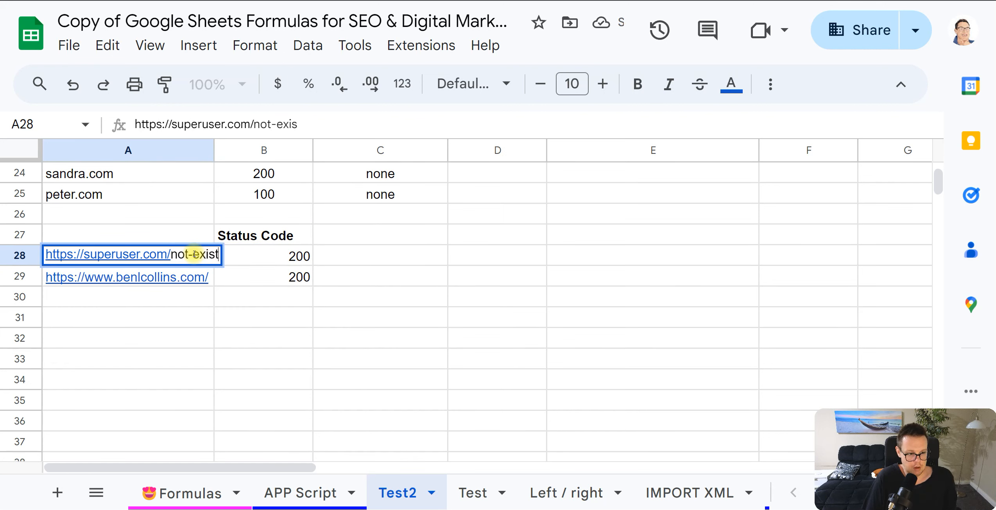
{"action": "key", "text": "Return"}
{"action": "left_click", "coordinate": [194, 255]}
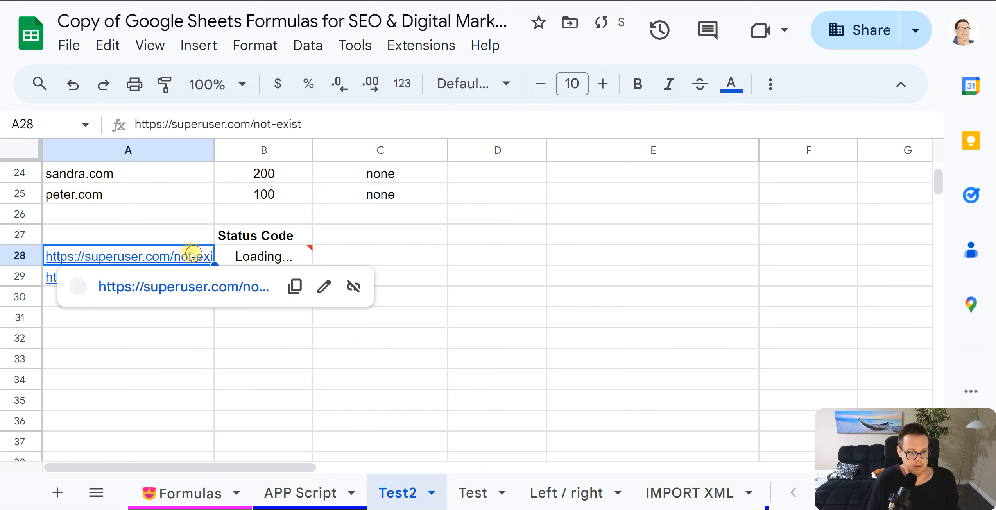
{"action": "left_click_drag", "start_coordinate": [214, 147], "coordinate": [284, 148]}
{"action": "left_click", "coordinate": [376, 318]}
{"action": "left_click", "coordinate": [370, 277]}
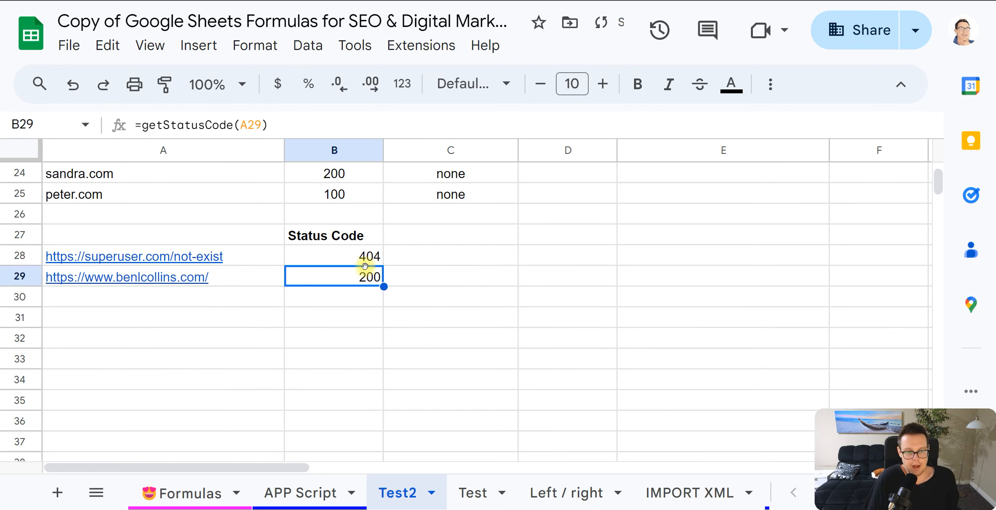
Make the status code in B28 bold
{"action": "left_click", "coordinate": [371, 257]}
{"action": "key", "text": "ctrl+b"}
{"action": "mouse_move", "coordinate": [339, 277]}
{"action": "left_mouse_down"}
{"action": "mouse_move", "coordinate": [345, 260]}
{"action": "mouse_move", "coordinate": [354, 278]}
{"action": "left_mouse_up"}
{"action": "left_click", "coordinate": [468, 320]}
{"action": "left_click", "coordinate": [418, 316]}
Open the status code formula in B28 to examine its cell reference
{"action": "left_click", "coordinate": [344, 259]}
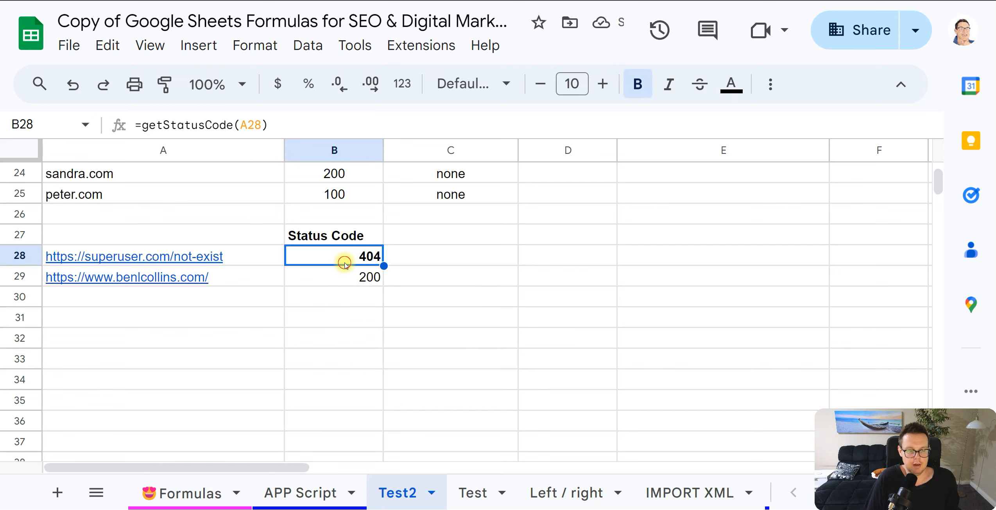
{"action": "double_click", "coordinate": [345, 261]}
{"action": "left_click", "coordinate": [349, 272]}
{"action": "double_click", "coordinate": [349, 253]}
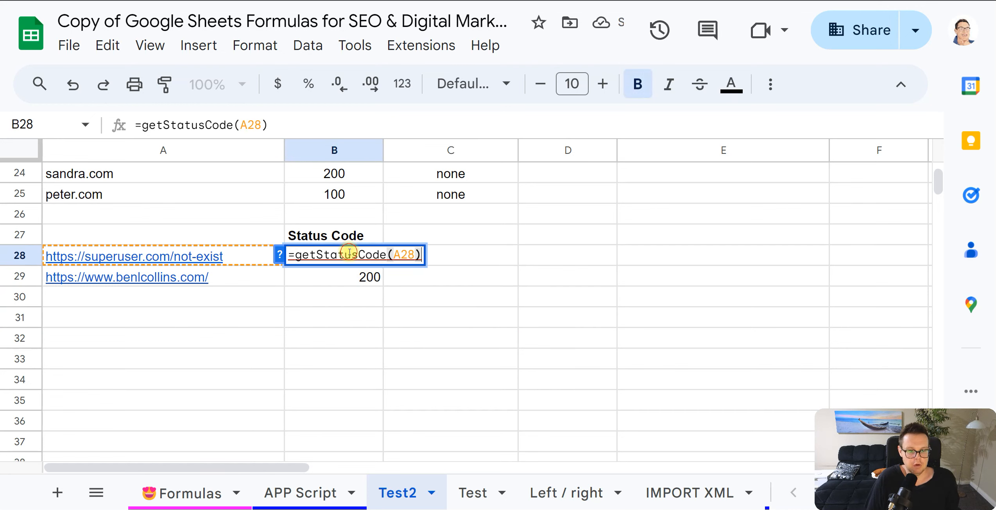
Close the status code formula and examine the COUNTWORDS function code in the Word Count row of the APP Script sheet
{"action": "left_click", "coordinate": [385, 334]}
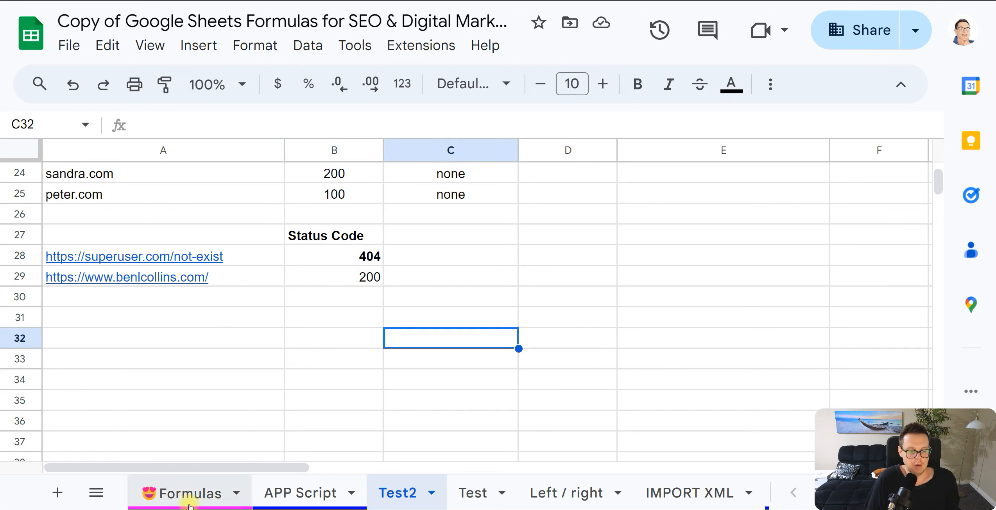
{"action": "left_click", "coordinate": [210, 501]}
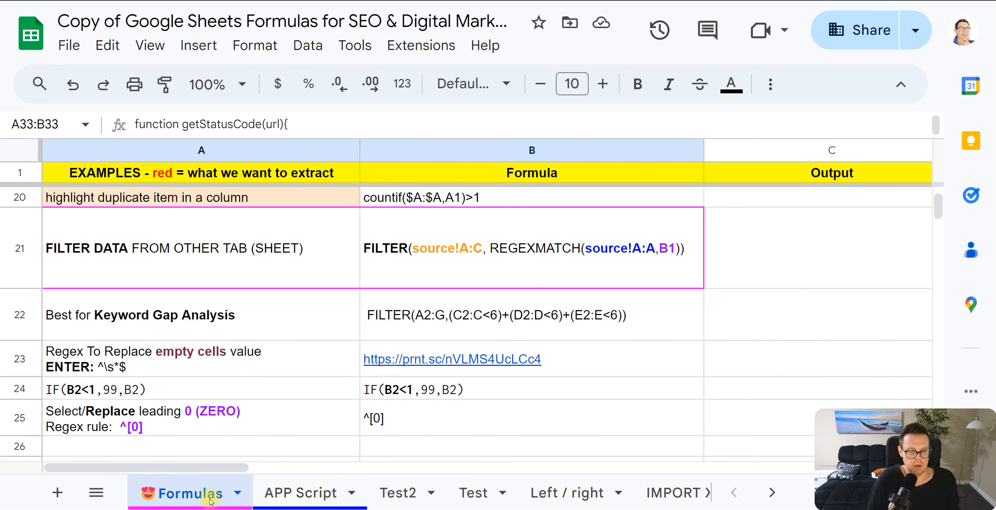
{"action": "left_click", "coordinate": [312, 497]}
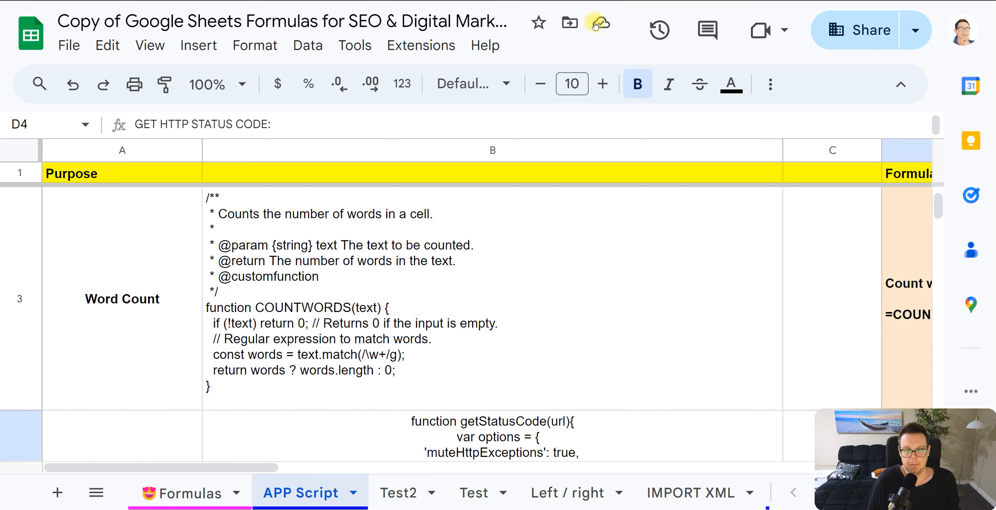
{"action": "left_click", "coordinate": [337, 299]}
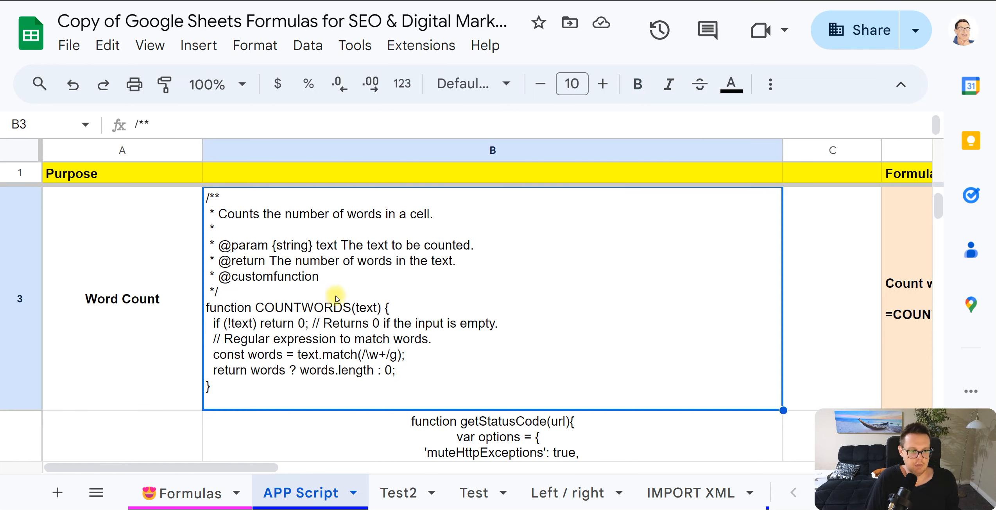
{"action": "left_click", "coordinate": [129, 298]}
{"action": "key", "text": "Right"}
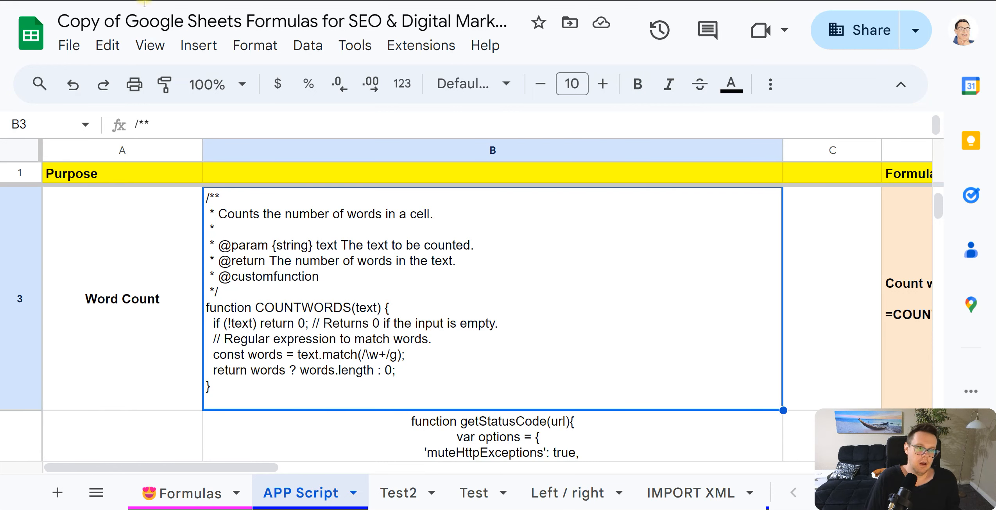
{"action": "key", "text": "Left"}
{"action": "left_click", "coordinate": [329, 291]}
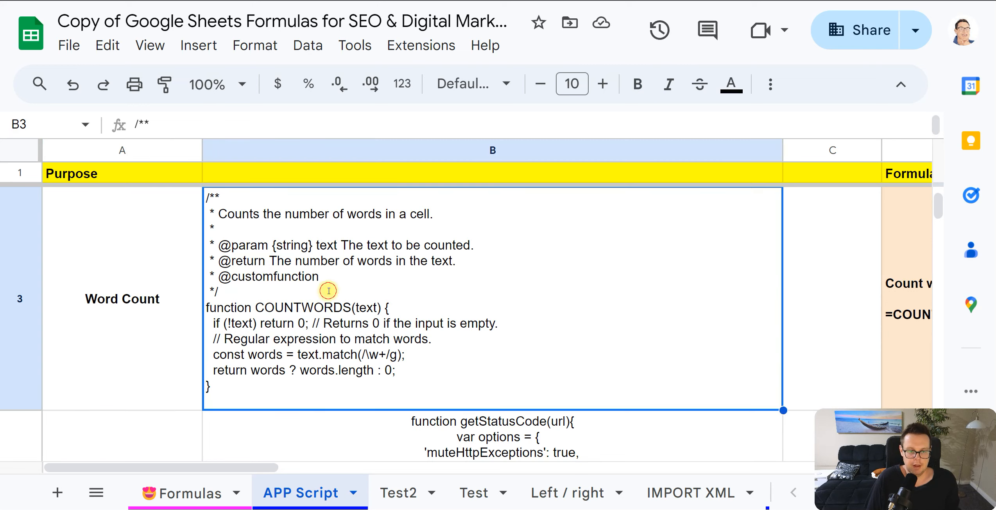
{"action": "double_click", "coordinate": [329, 291]}
{"action": "key", "text": "ctrl+a"}
{"action": "left_click", "coordinate": [139, 290]}
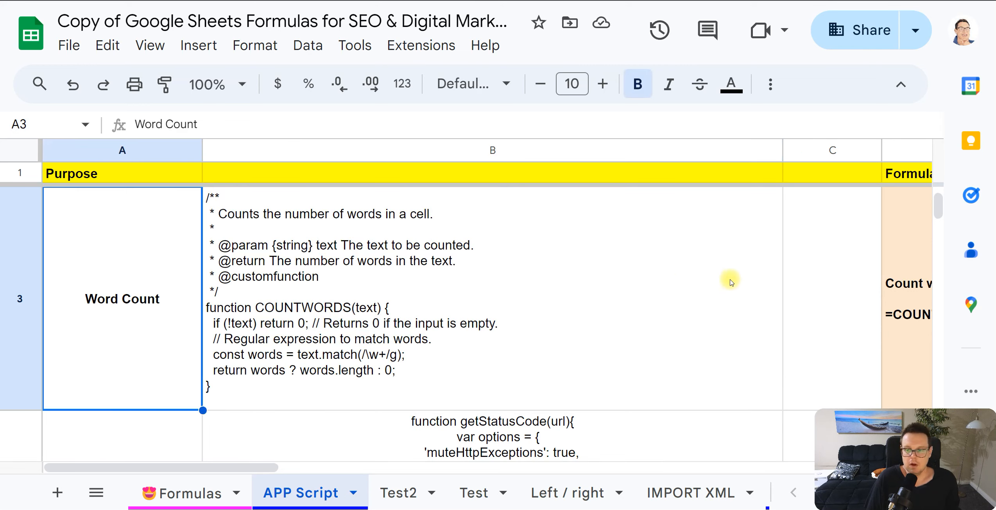
Look through the stored ROOT DOMAIN and URL HTTP Status Code scripts, finishing on the getStatusCode code in B4
{"action": "left_click", "coordinate": [773, 269]}
{"action": "scroll", "coordinate": [530, 338], "scroll_direction": "up", "scroll_amount": 5}
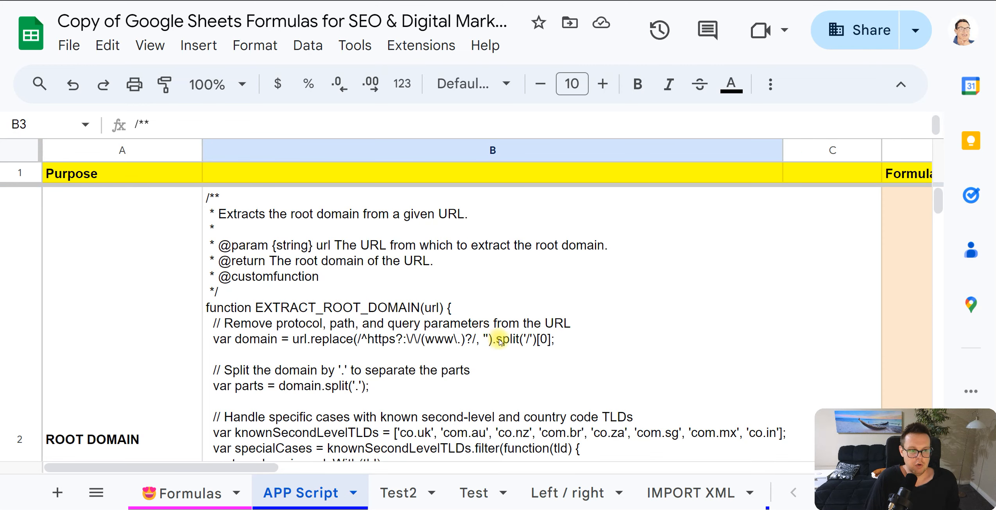
{"action": "scroll", "coordinate": [501, 342], "scroll_direction": "down", "scroll_amount": 5}
{"action": "scroll", "coordinate": [501, 342], "scroll_direction": "up", "scroll_amount": 2}
{"action": "scroll", "coordinate": [500, 340], "scroll_direction": "down", "scroll_amount": 2}
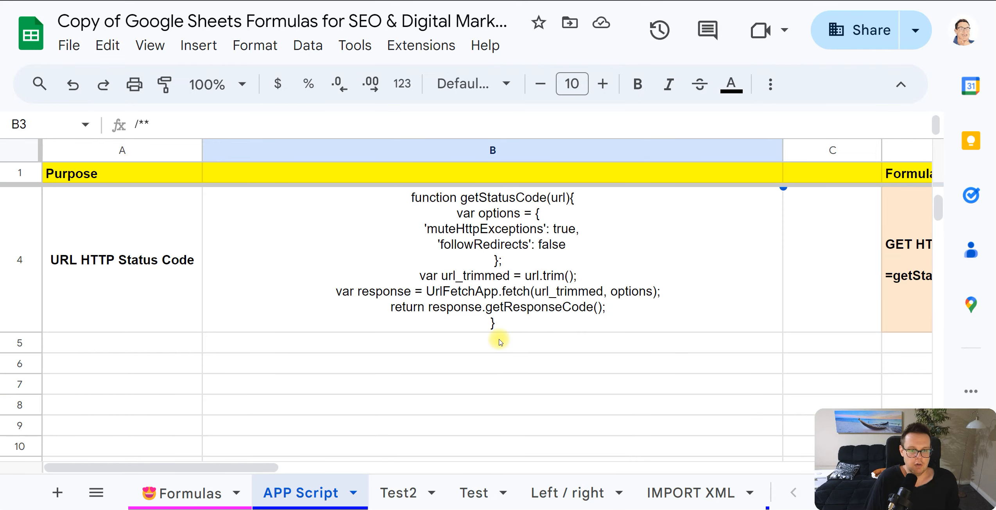
{"action": "left_click", "coordinate": [495, 301]}
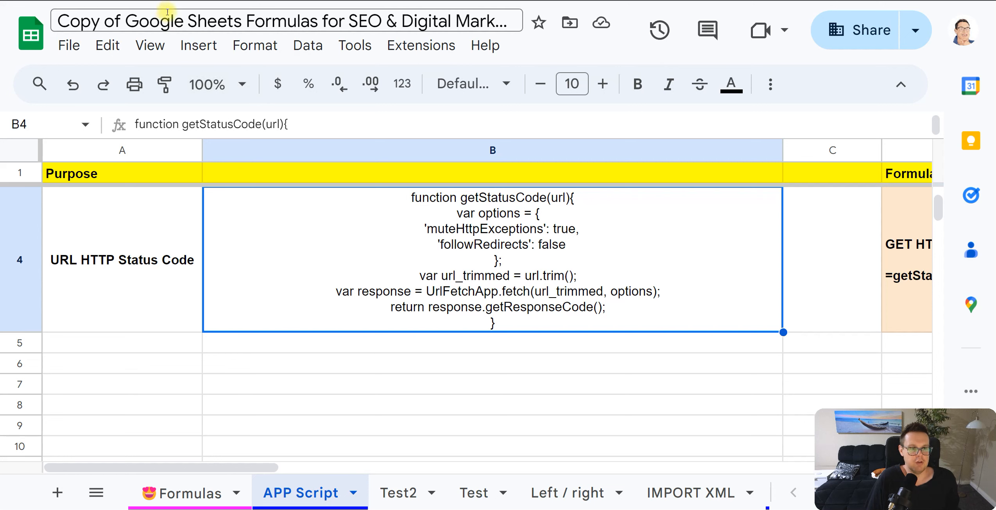
Remove "Copy of" from the spreadsheet title so it reads Google Sheets Formulas for SEO & Digital Marketing
{"action": "left_click_drag", "start_coordinate": [126, 21], "coordinate": [56, 22]}
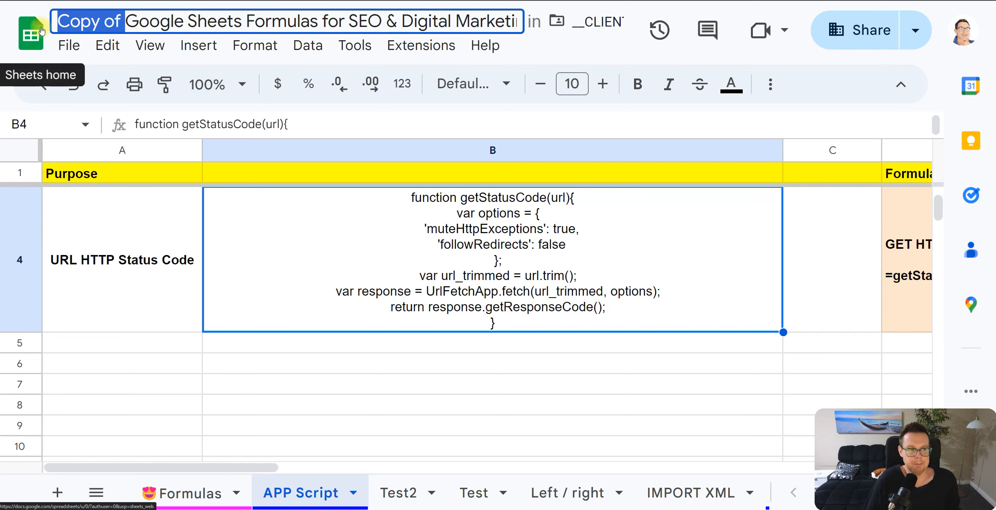
{"action": "key", "text": "BackSpace"}
{"action": "key", "text": "Return"}
{"action": "left_click", "coordinate": [329, 407]}
{"action": "left_click", "coordinate": [348, 343]}
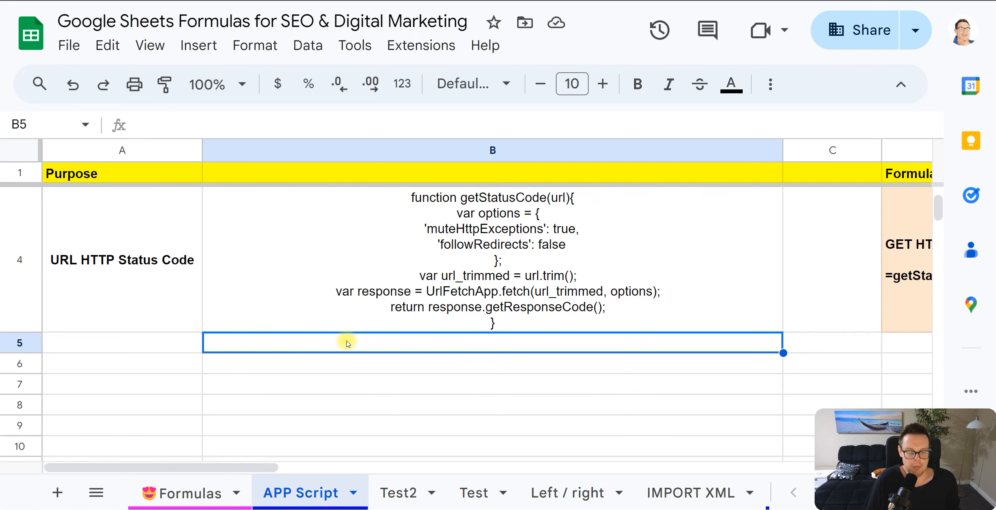
Return to the ROOT DOMAIN row and select the EXTRACT_ROOT_DOMAIN code in B2 to view it
{"action": "left_click", "coordinate": [344, 291]}
{"action": "scroll", "coordinate": [454, 308], "scroll_direction": "up", "scroll_amount": 3}
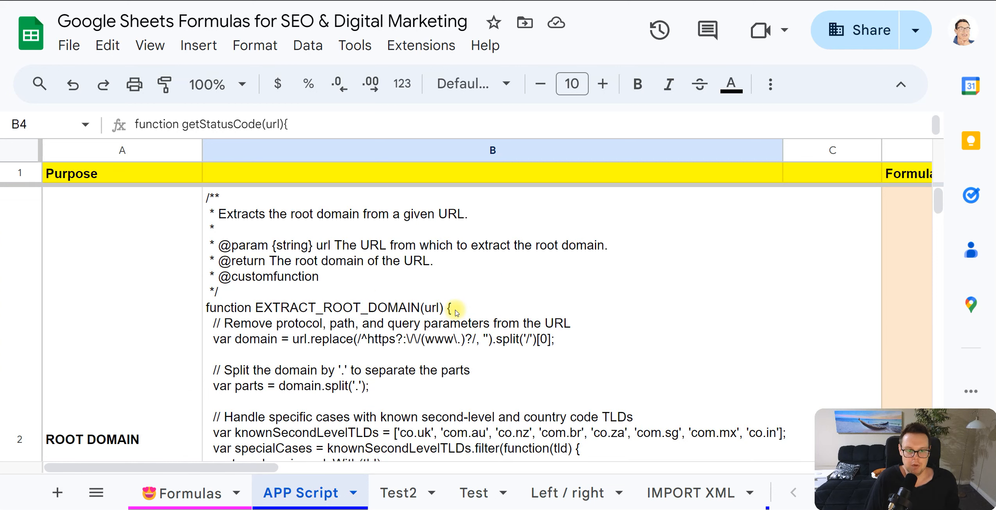
{"action": "left_click", "coordinate": [449, 282]}
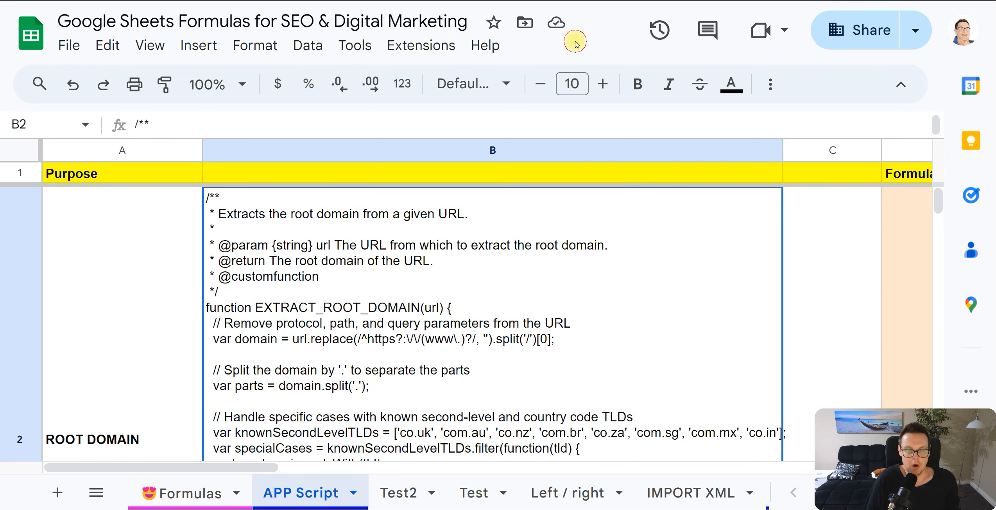